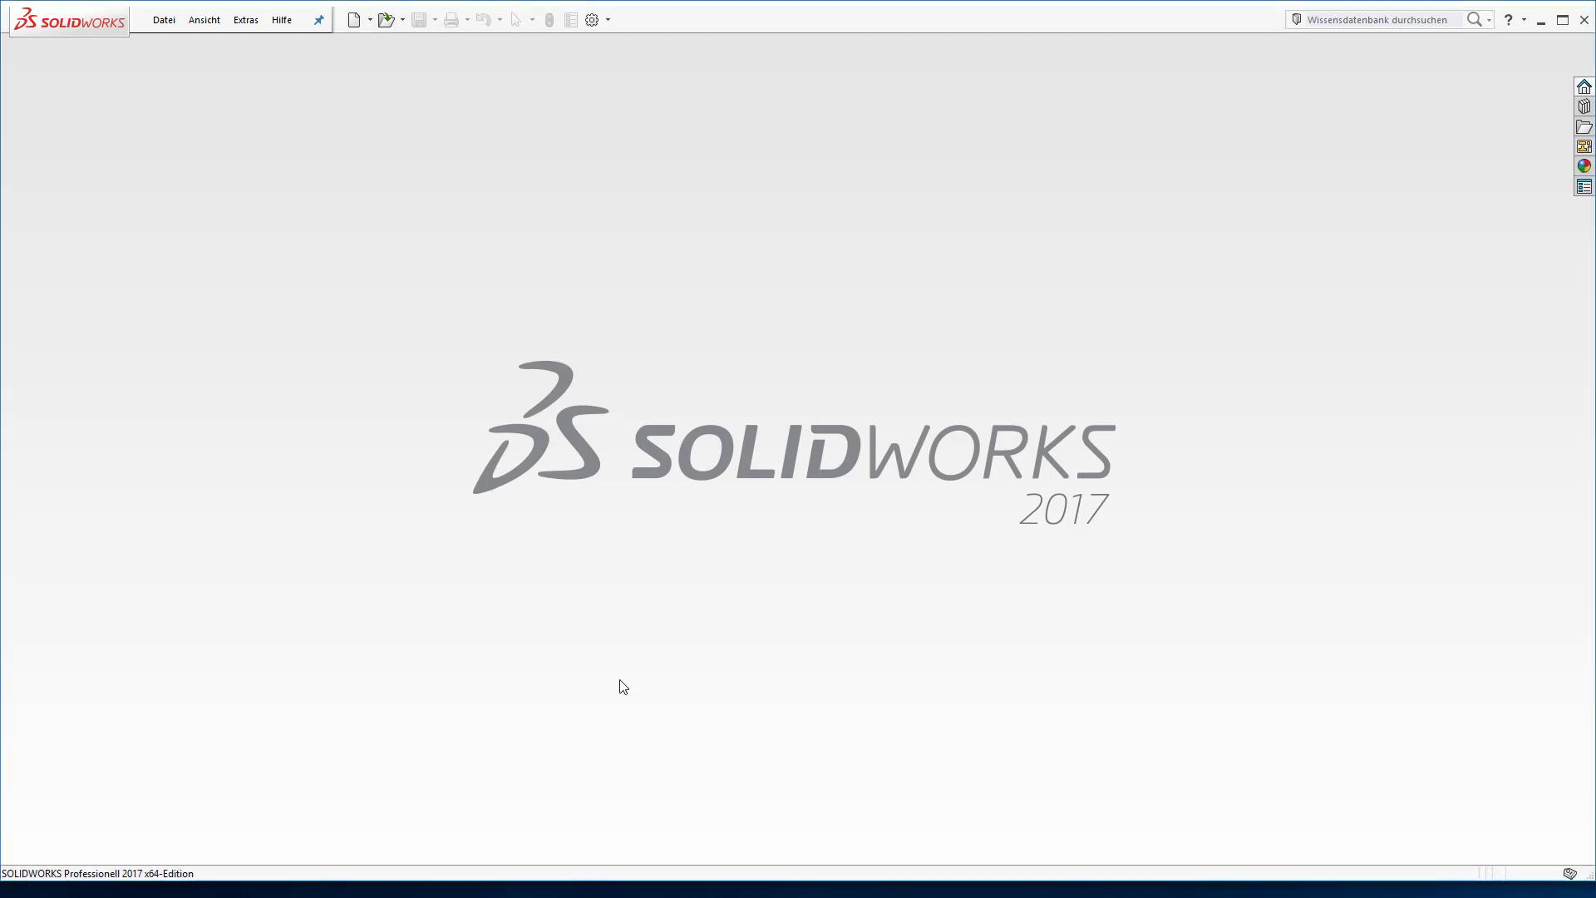
Create a new macro S01-E04.swp in the Macro folder and open it in the VBA editor.
left_click(255, 24)
mouse_move(270, 133)
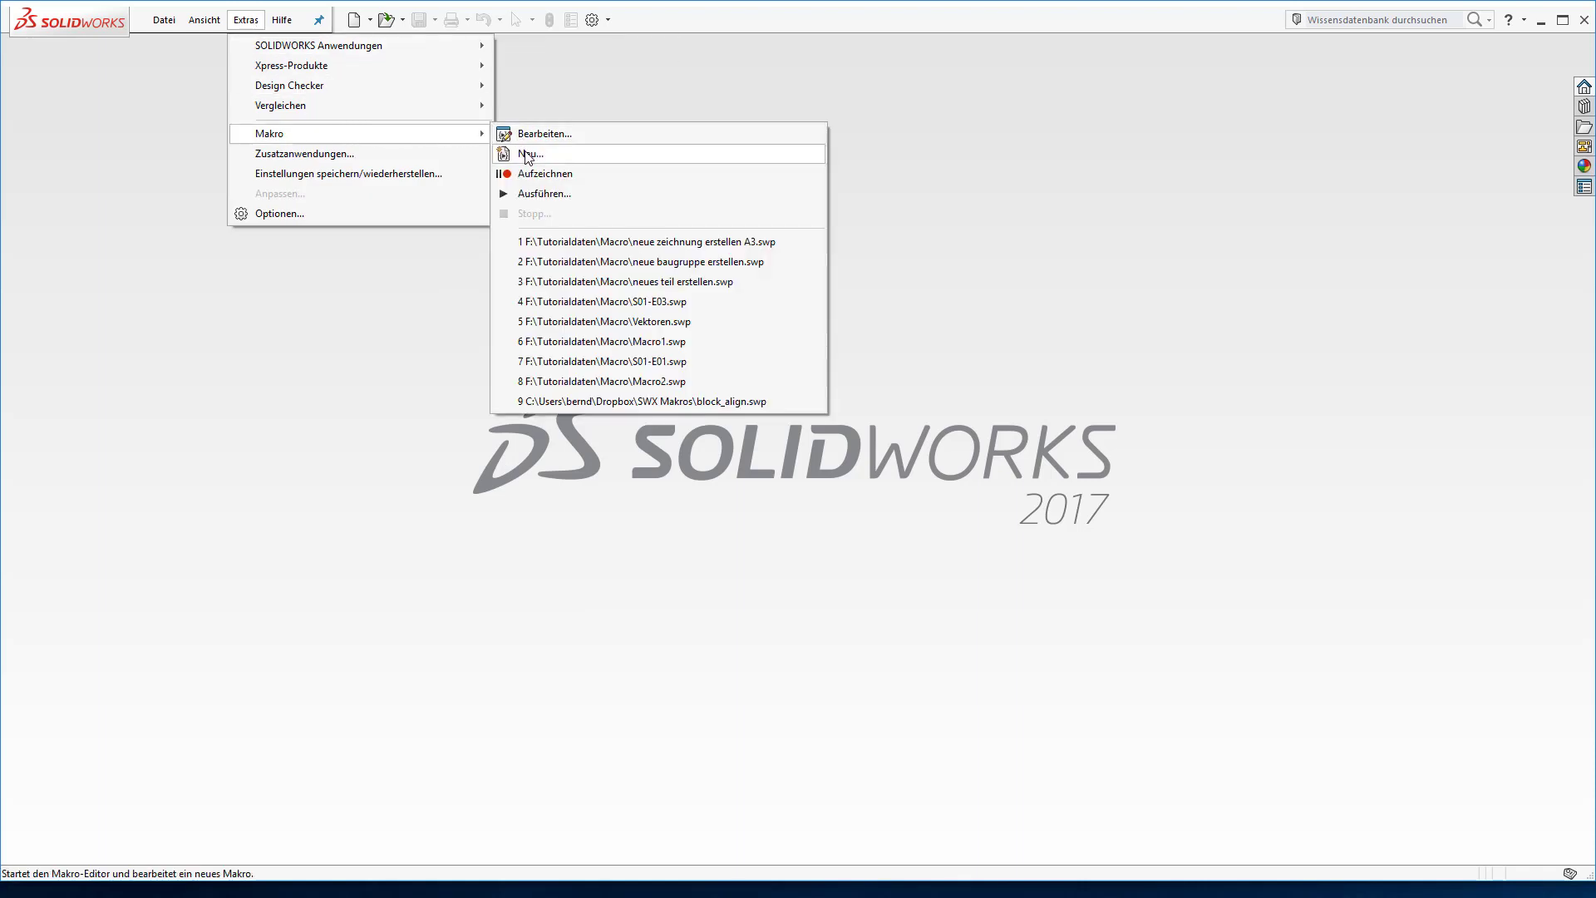
left_click(525, 153)
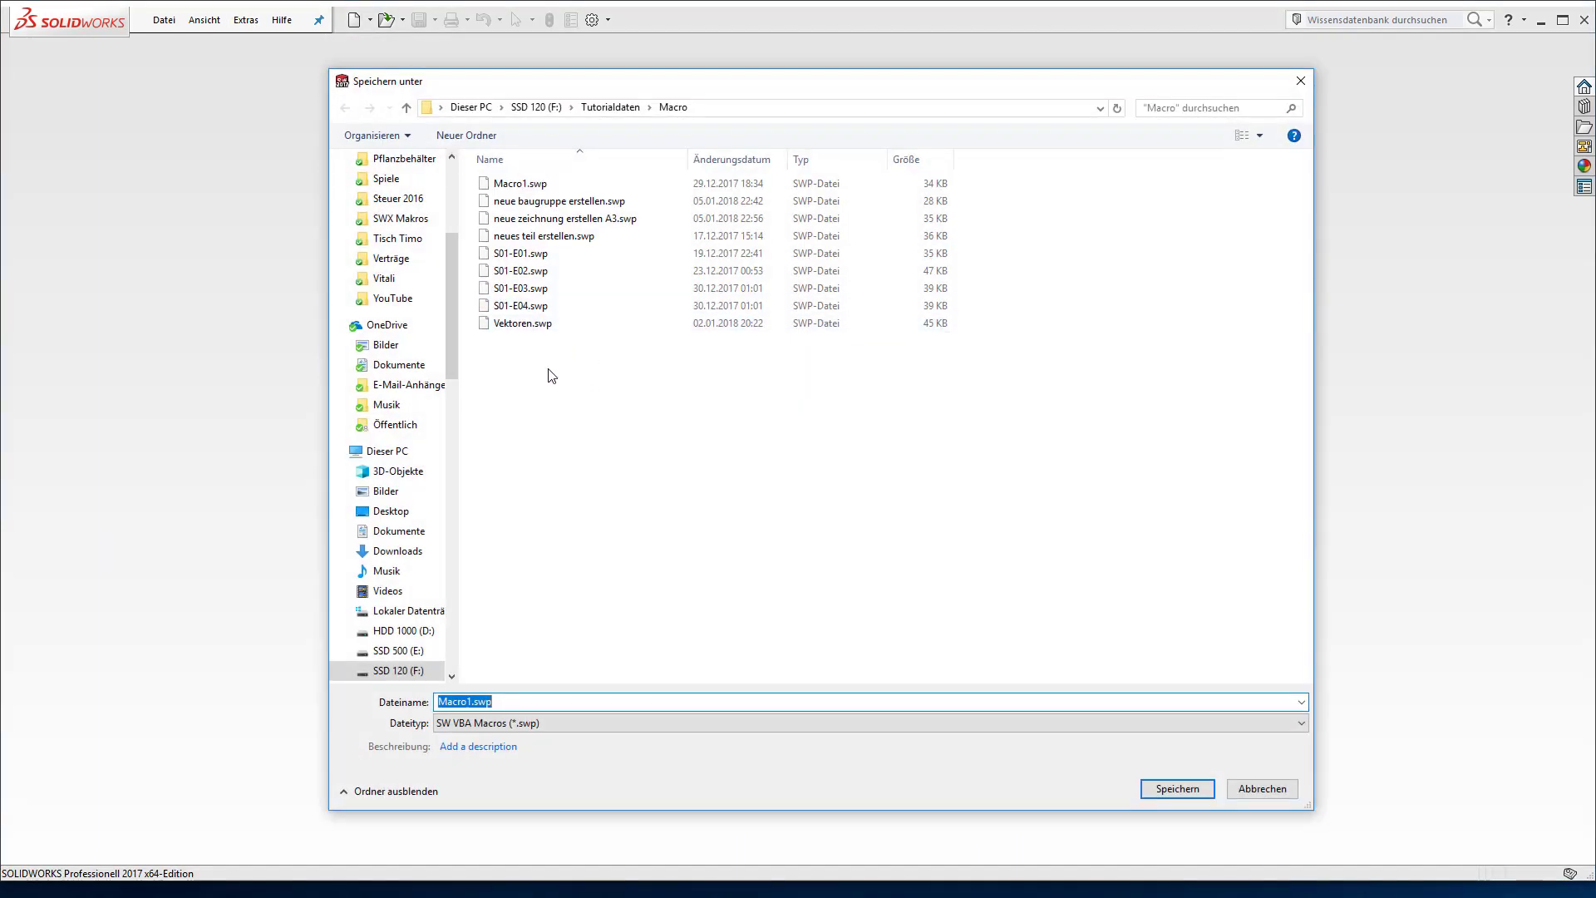
left_click(520, 305)
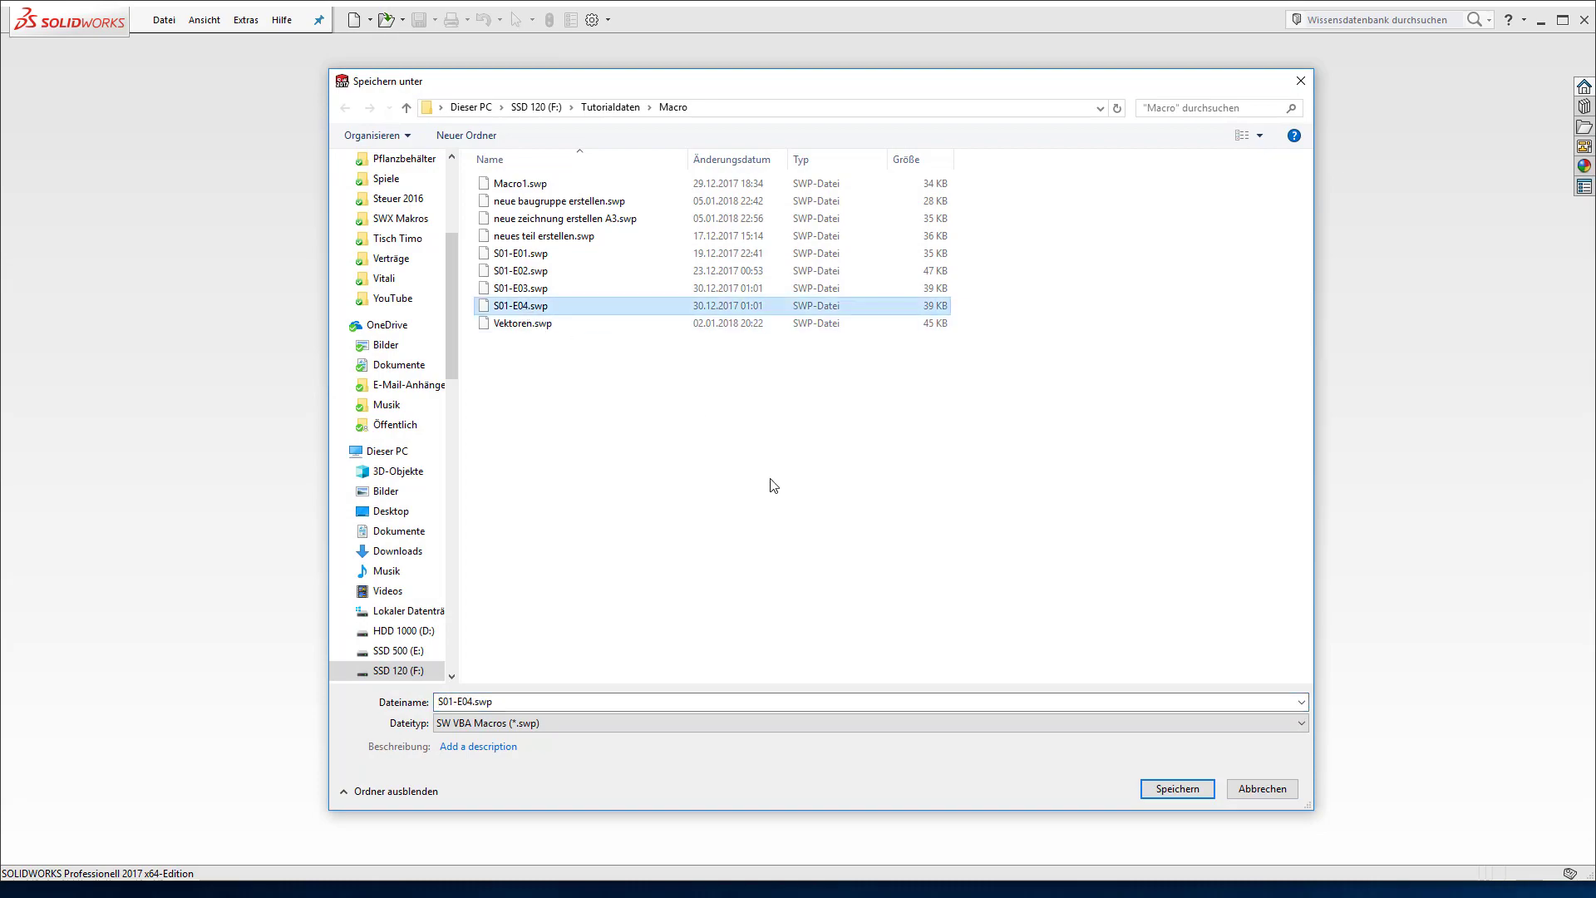
left_click(1161, 791)
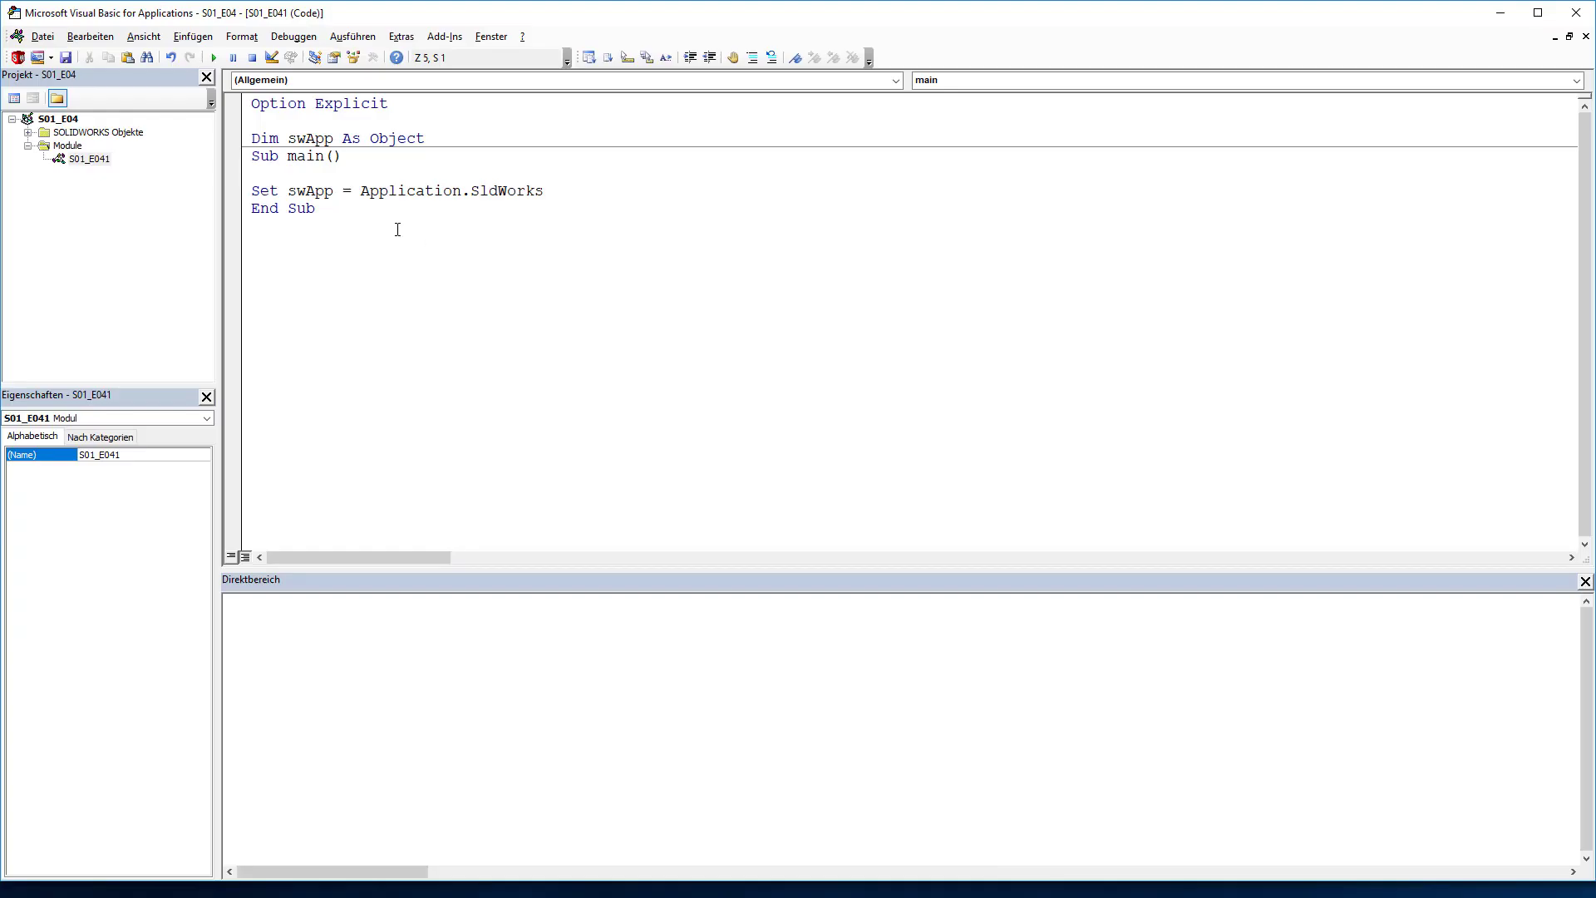
Move the swApp declaration into Sub main() as SldWorks.SldWorks and indent the Dim and Set lines.
left_click(240, 142)
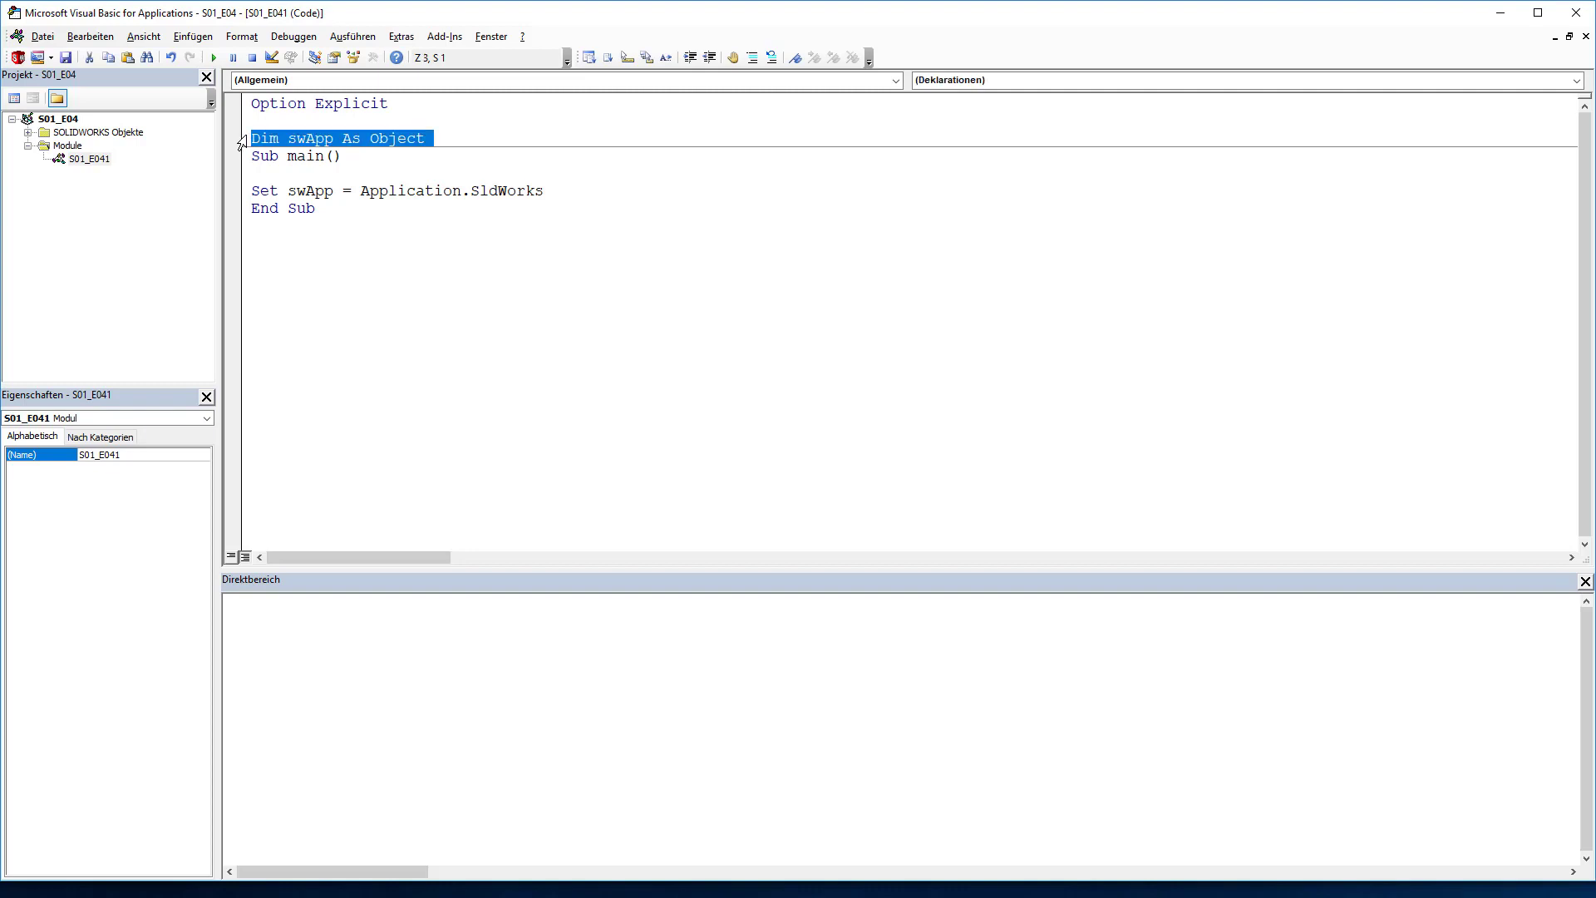
key("Delete")
left_click(244, 164)
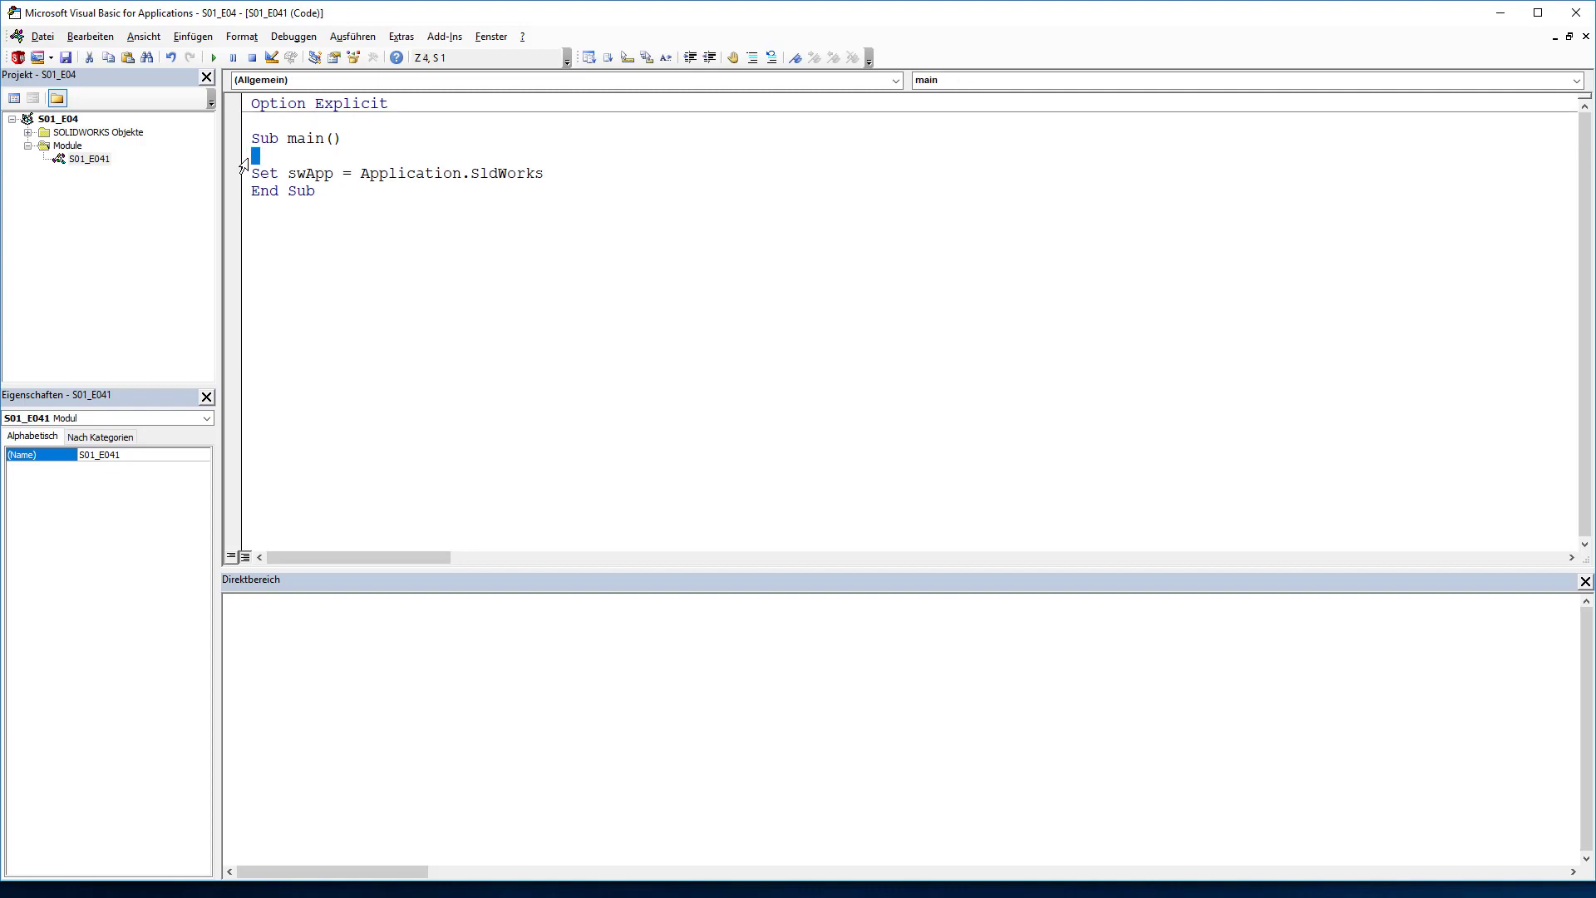
type("Dim swApp As Object")
left_click_drag(369, 155, 425, 155)
type("sl")
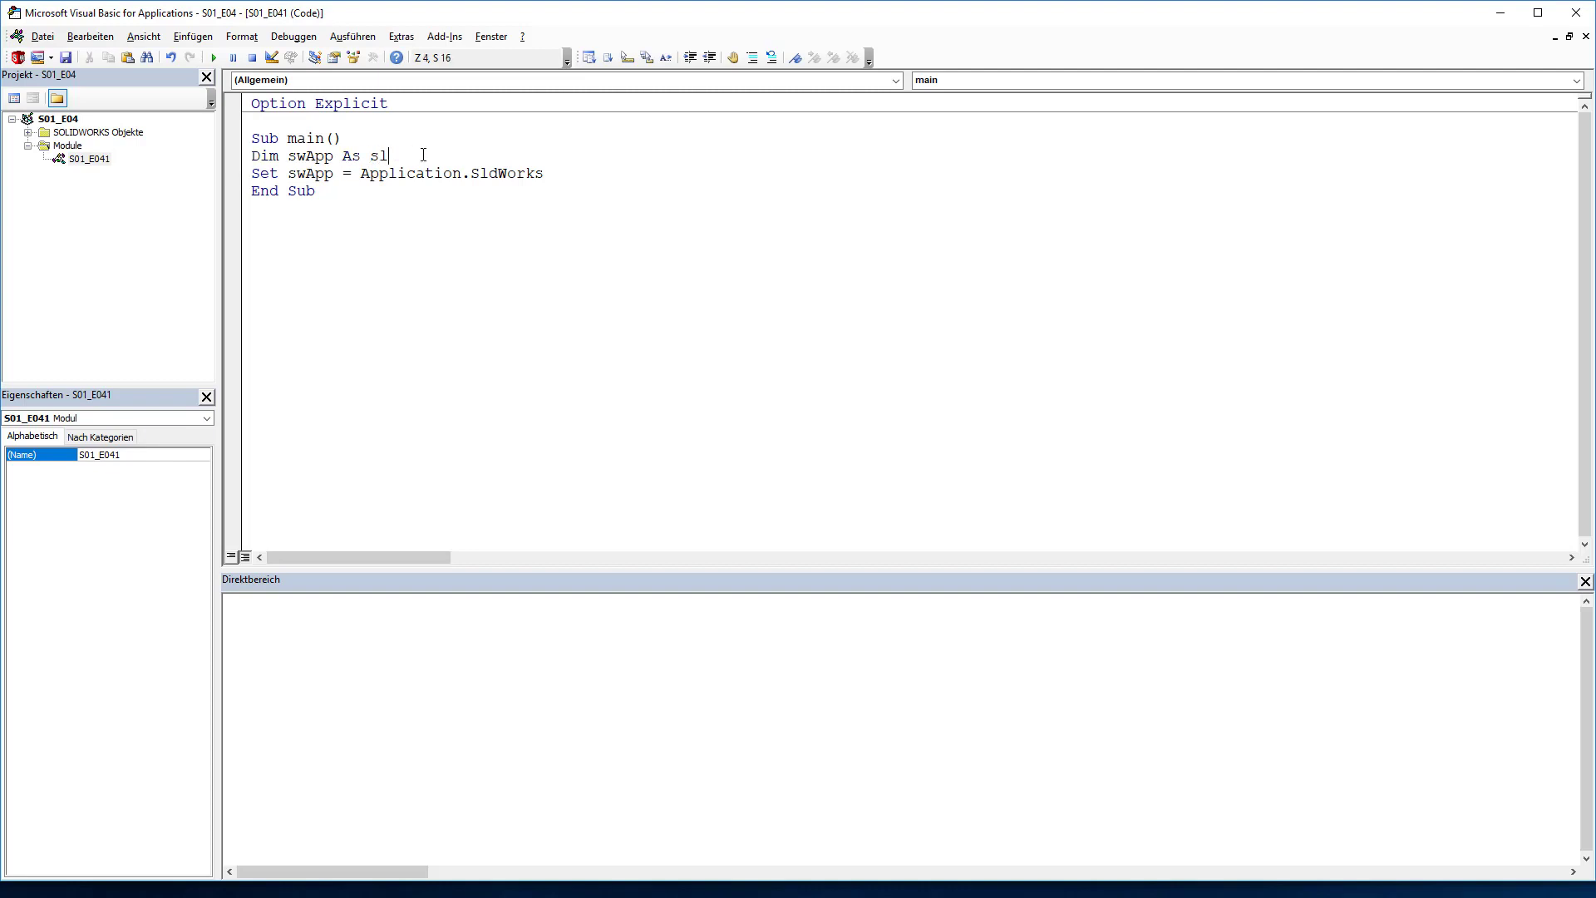
type("dwork")
type("s.sld")
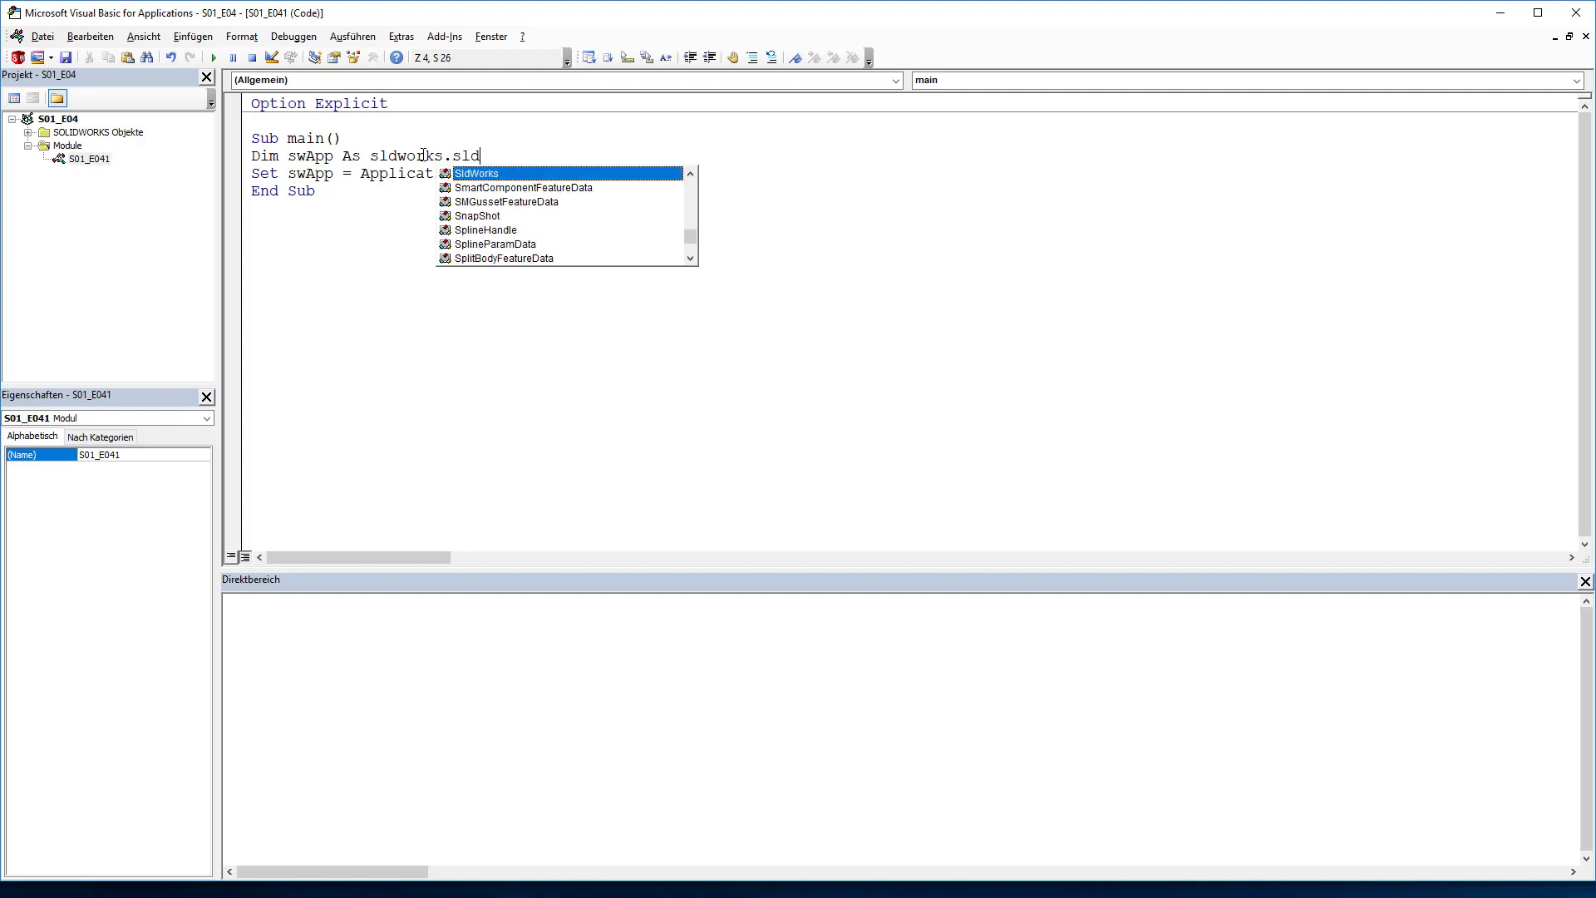
type("works")
key("Tab")
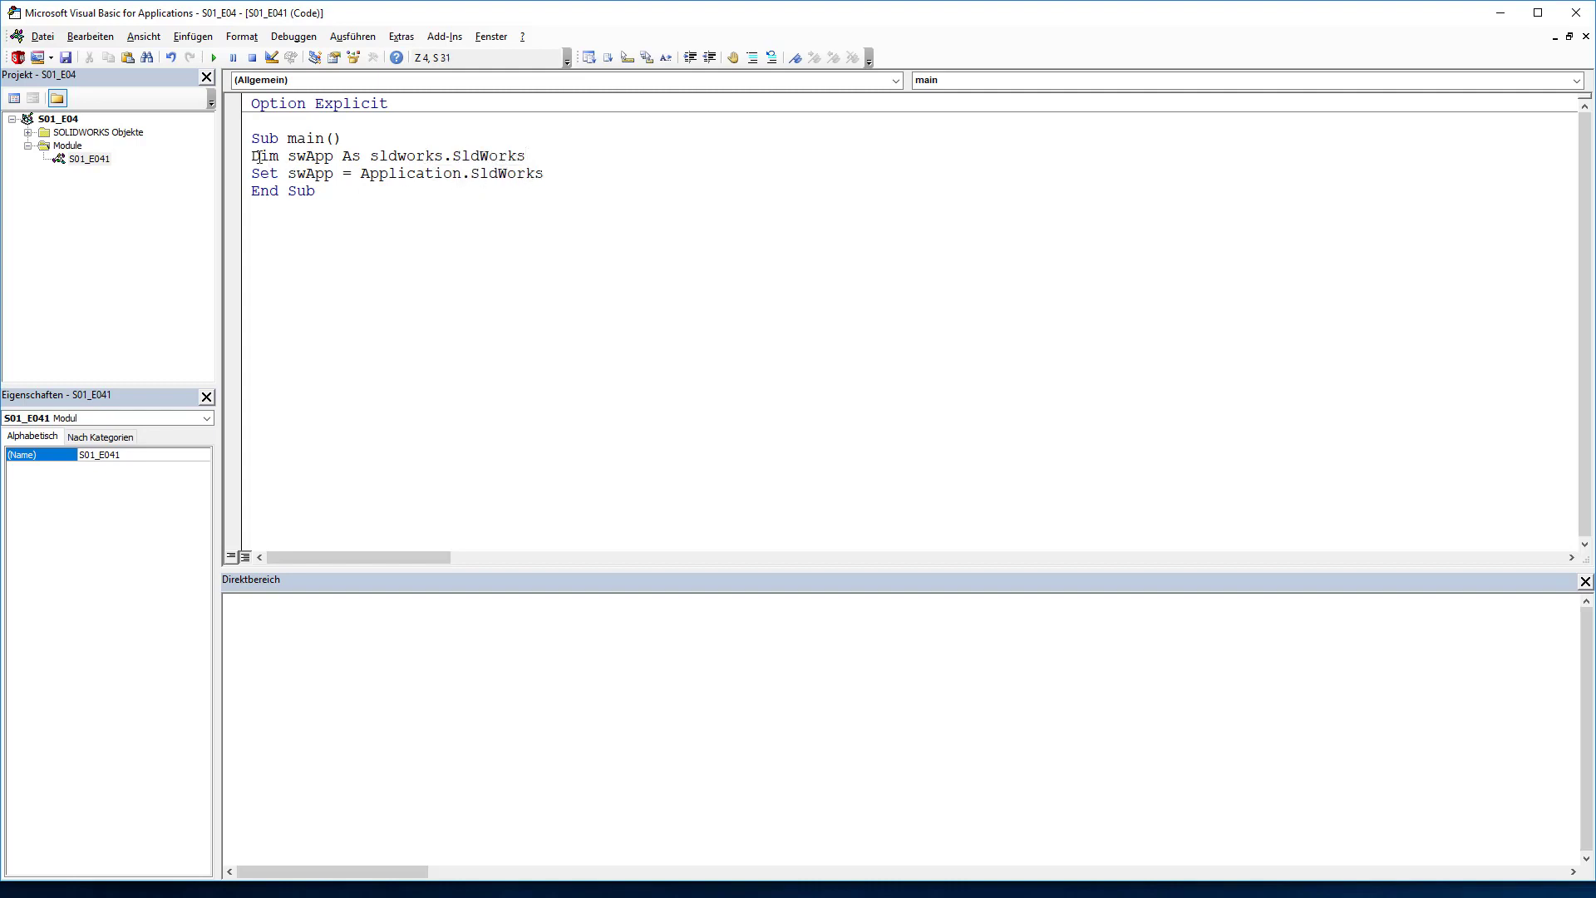
left_click_drag(241, 156, 242, 176)
key("Tab")
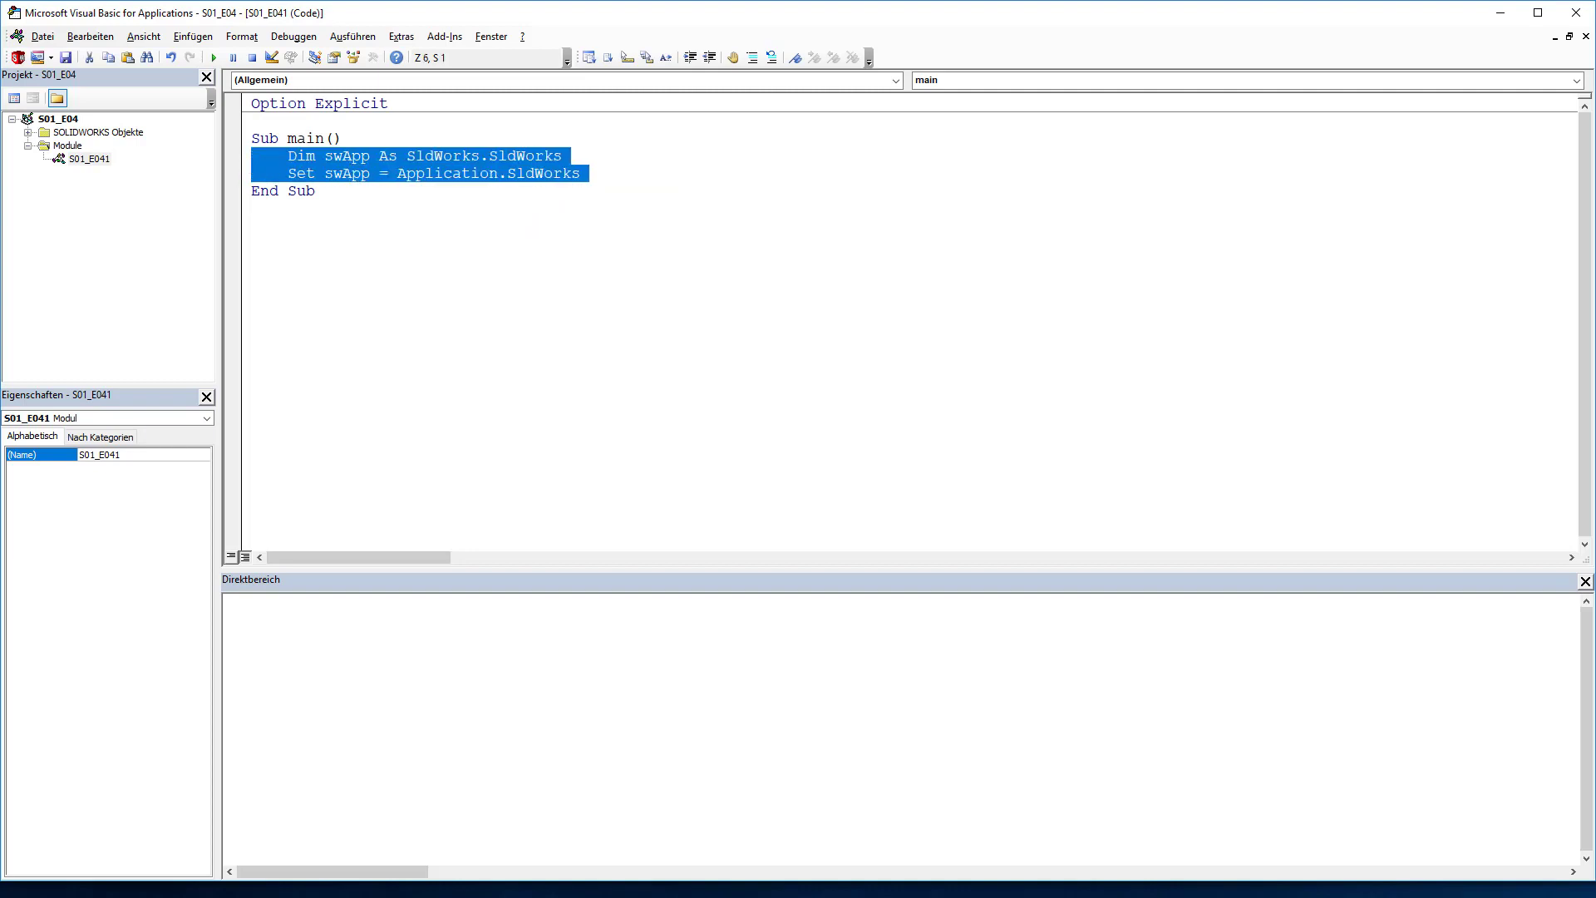
left_click(624, 161)
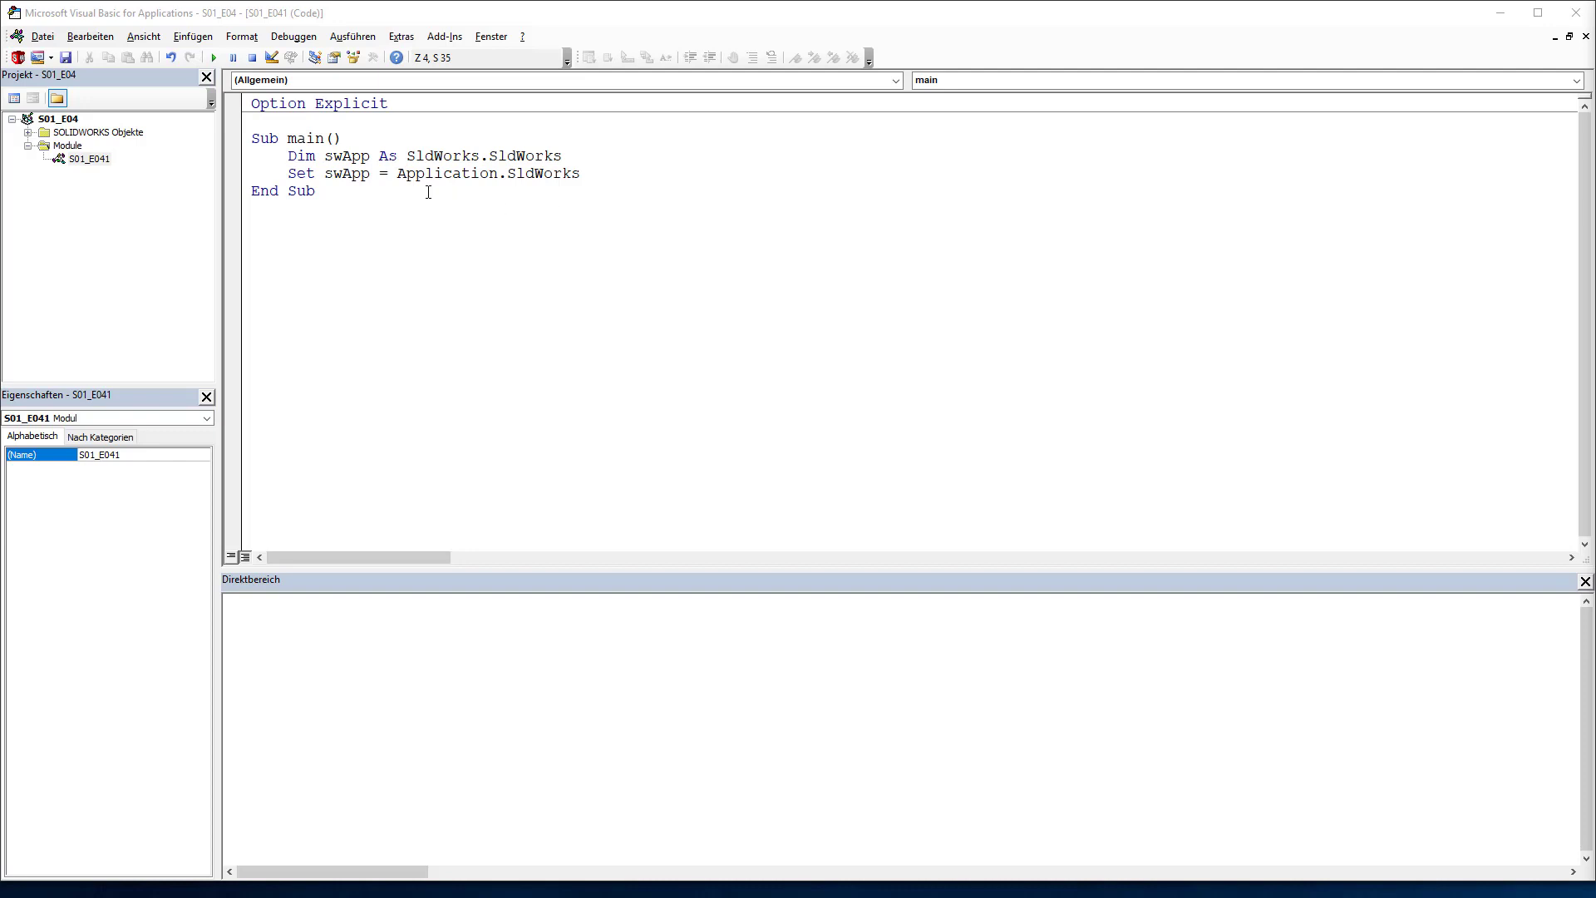
Add the comment 'Object Variable definieren für Solidworks und zuweisen' above the Dim line, plus blank lines before End Sub.
left_click_drag(241, 158, 241, 179)
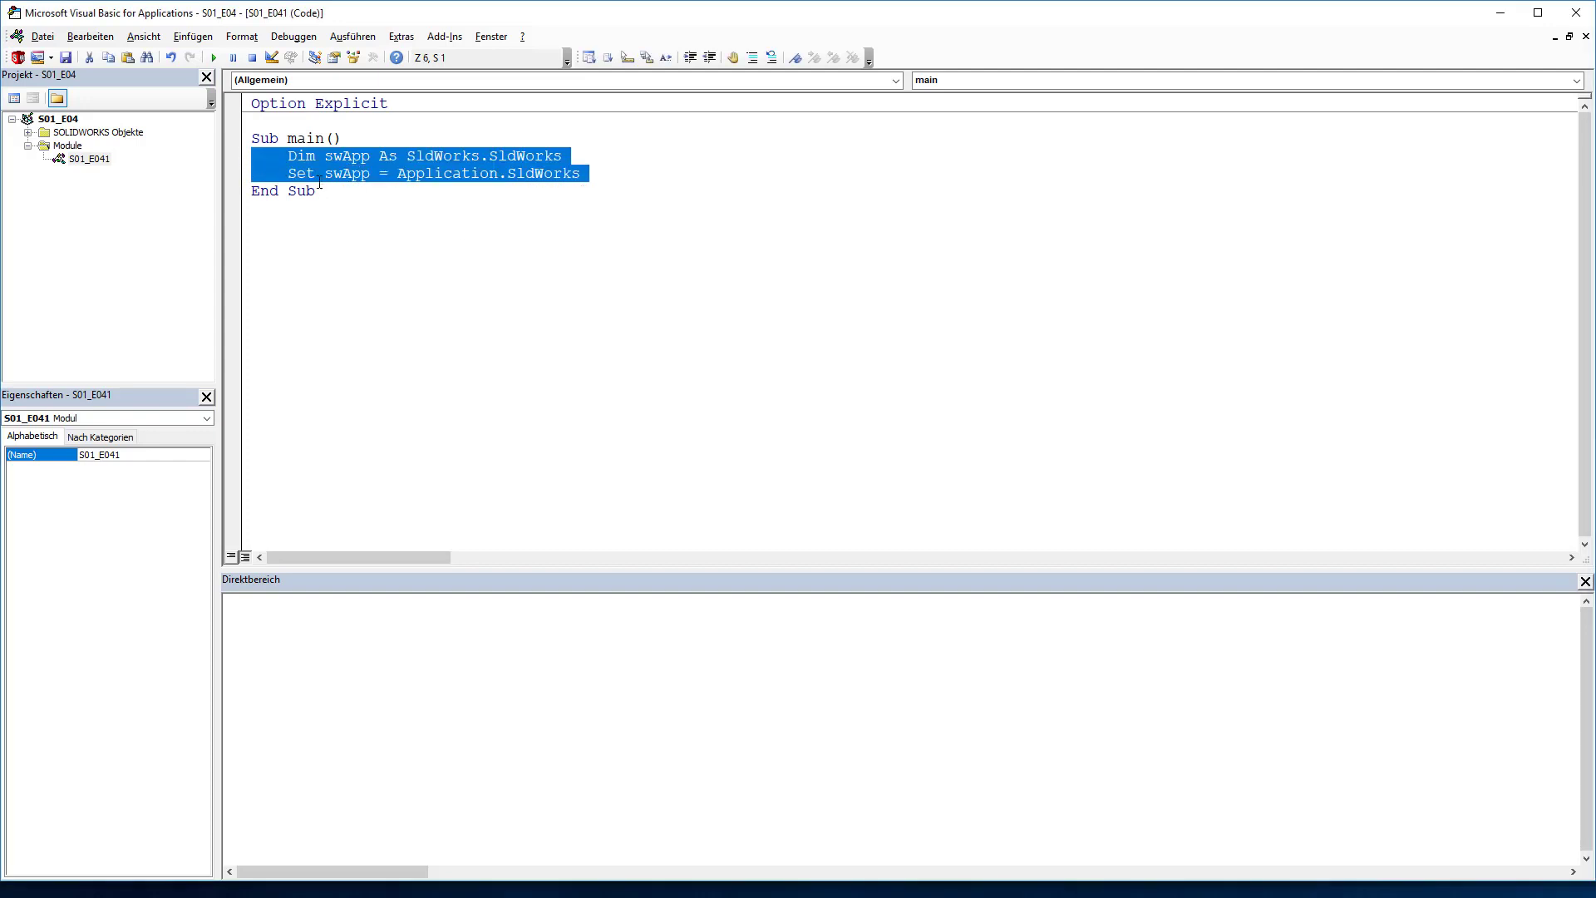
left_click(307, 156)
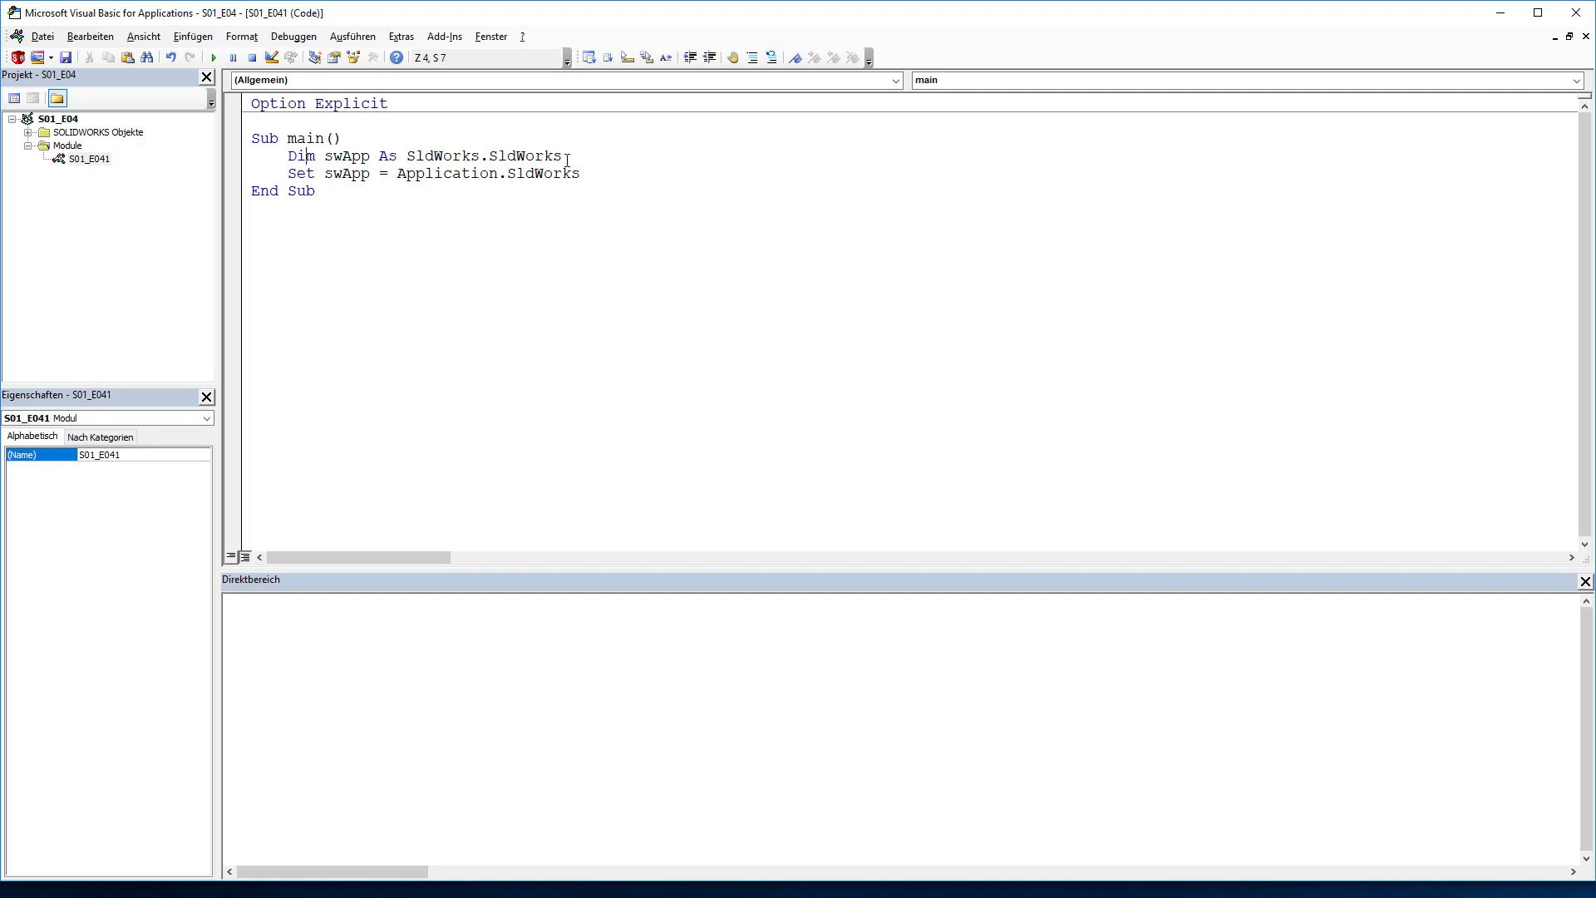
left_click(359, 139)
key("Return")
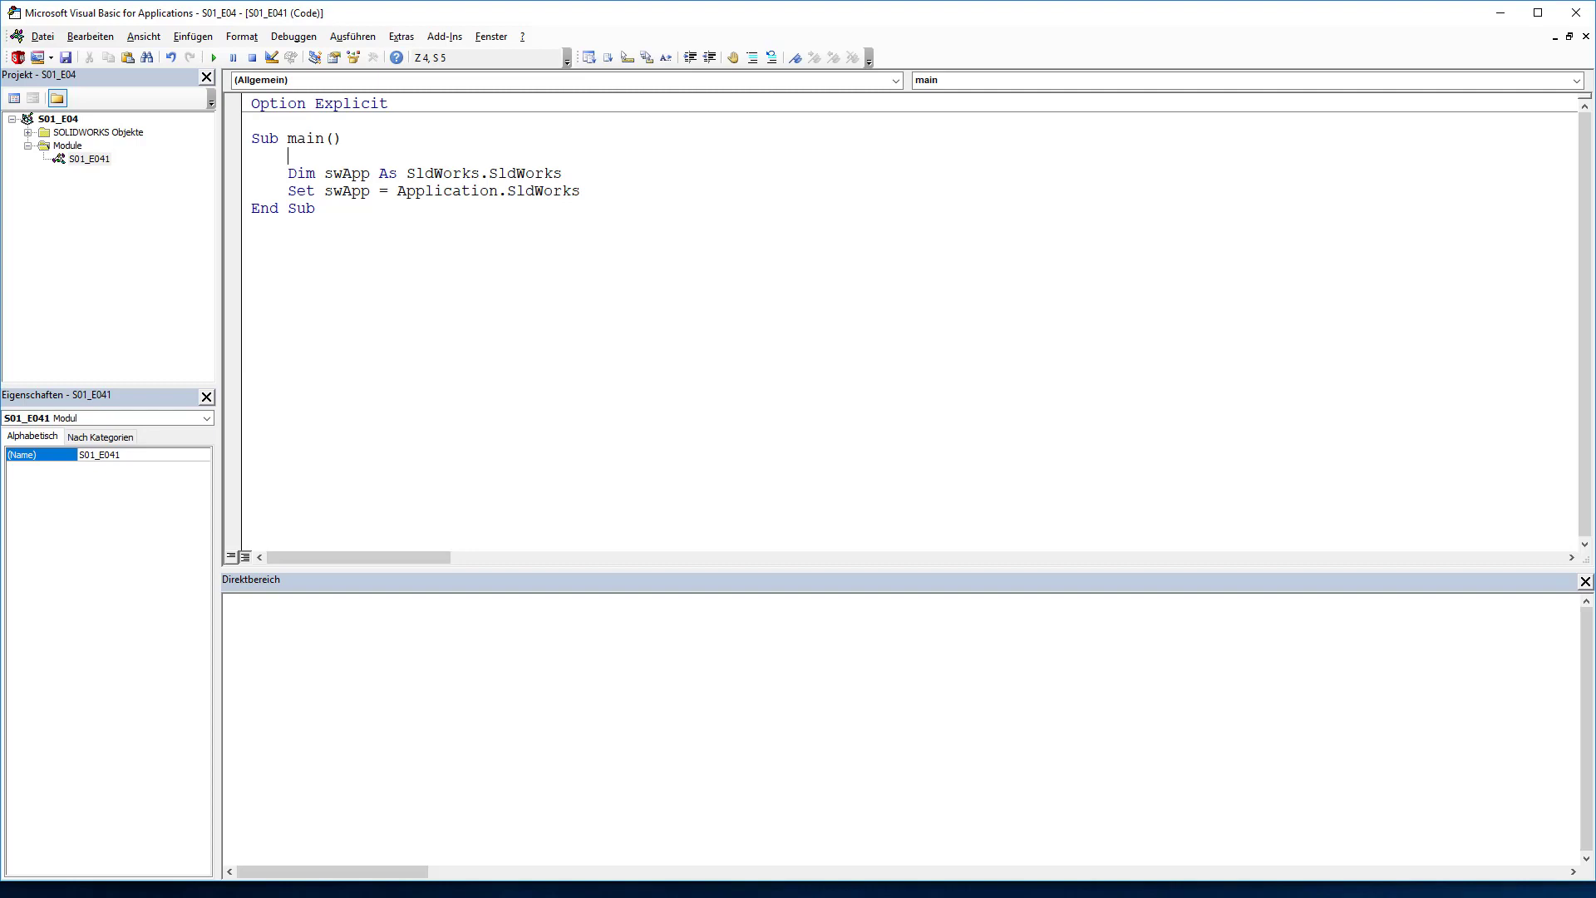
type("'")
type("Ob")
type("ject V")
type("ariable ")
type("de")
type("finieren ")
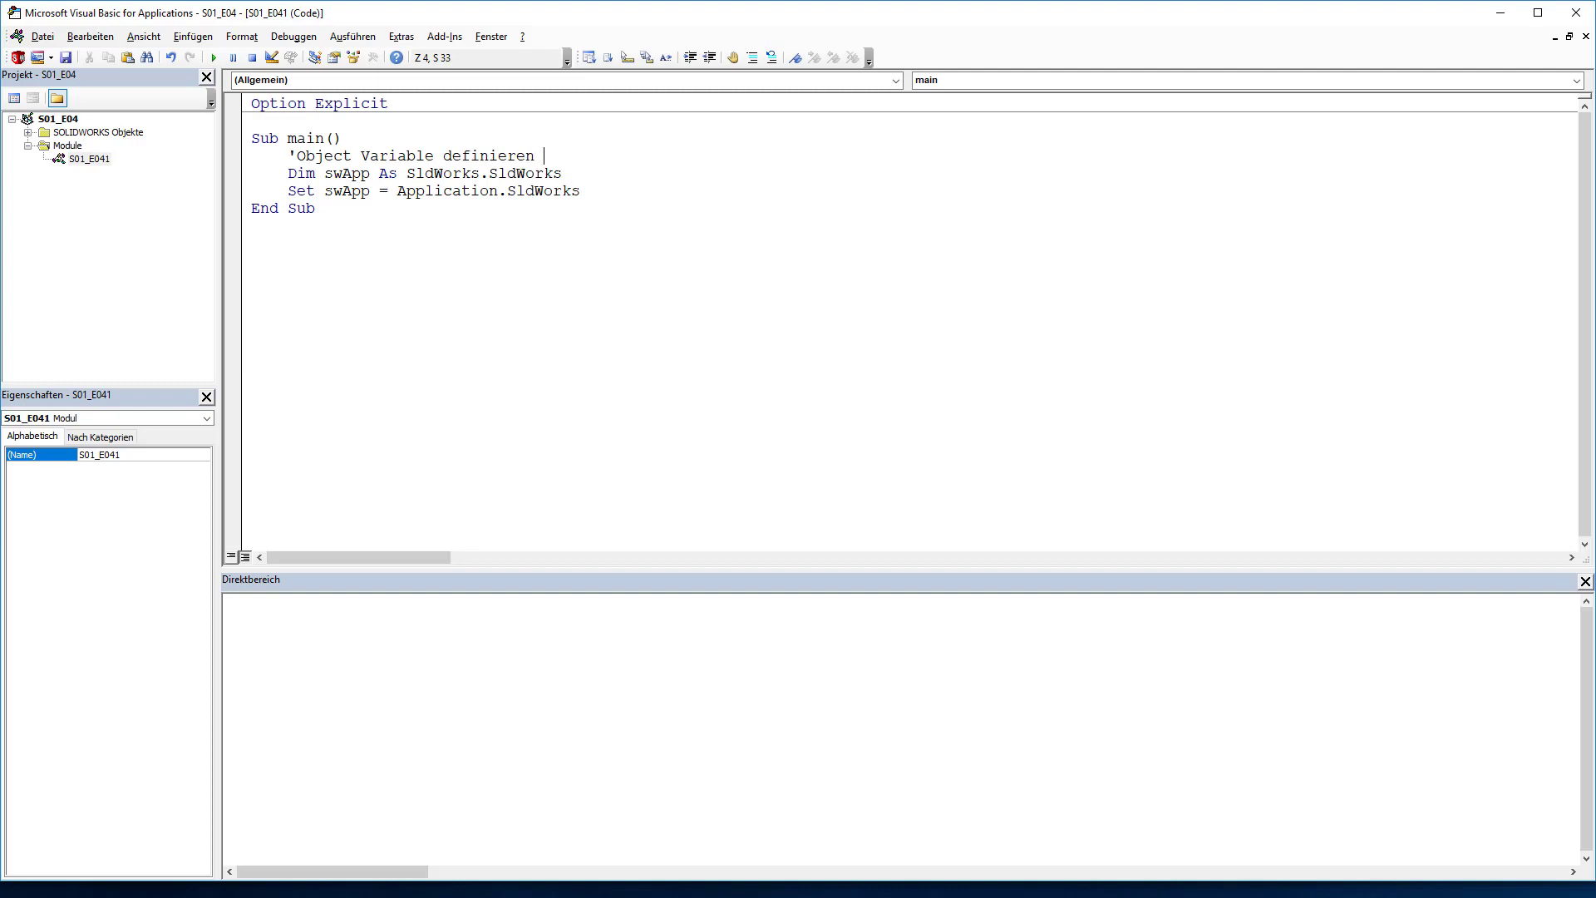
type("für Soli")
type("dworks und")
type(" zuweisen")
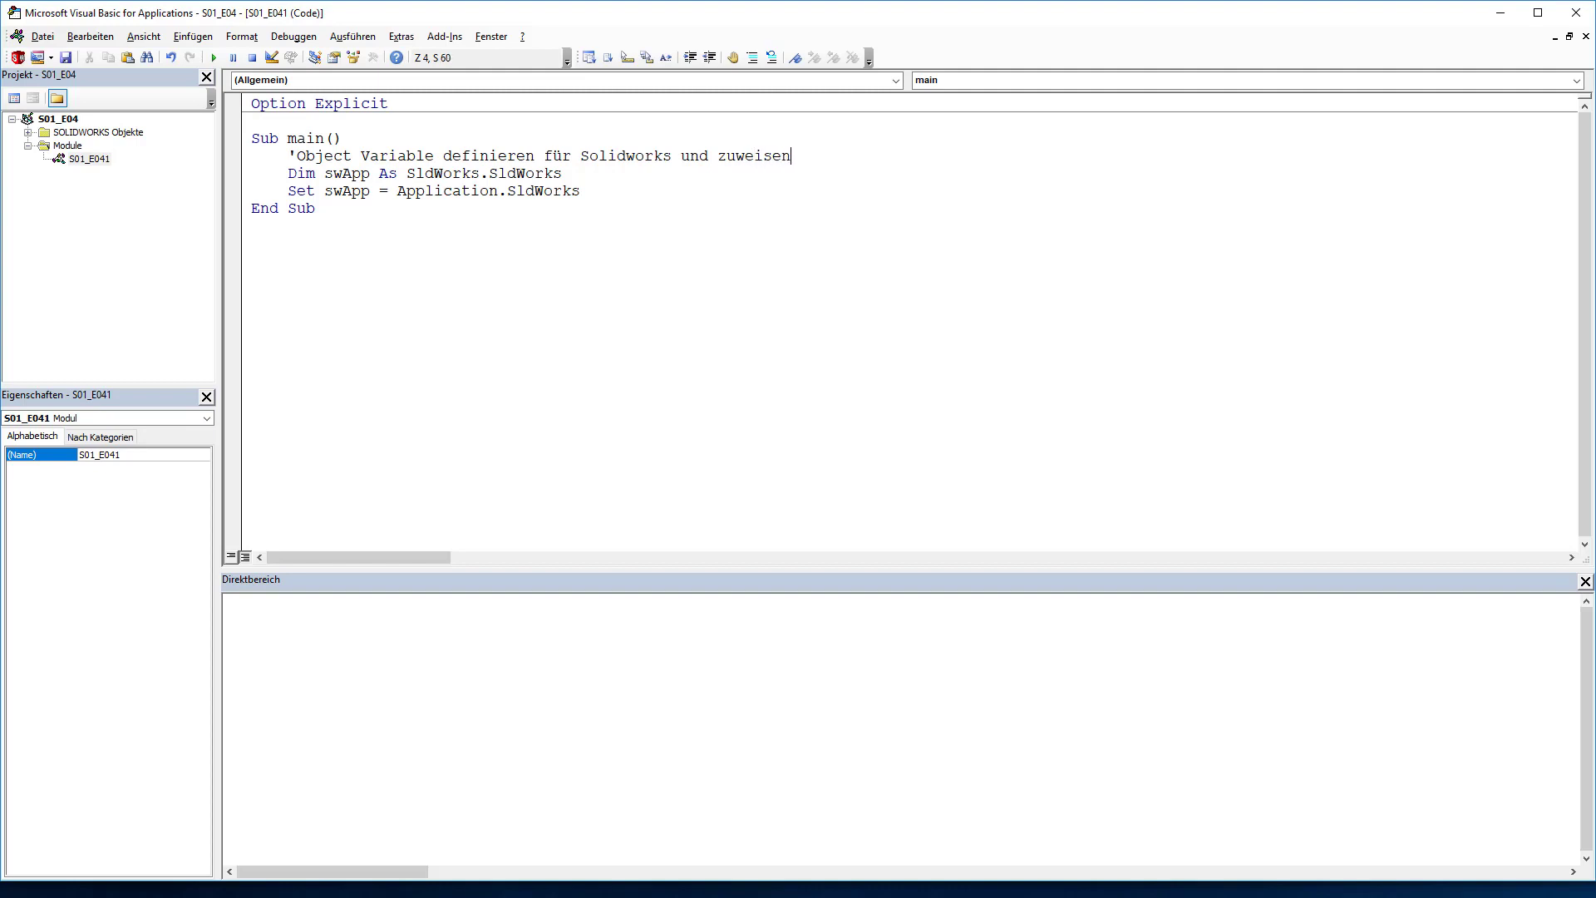
key("Down")
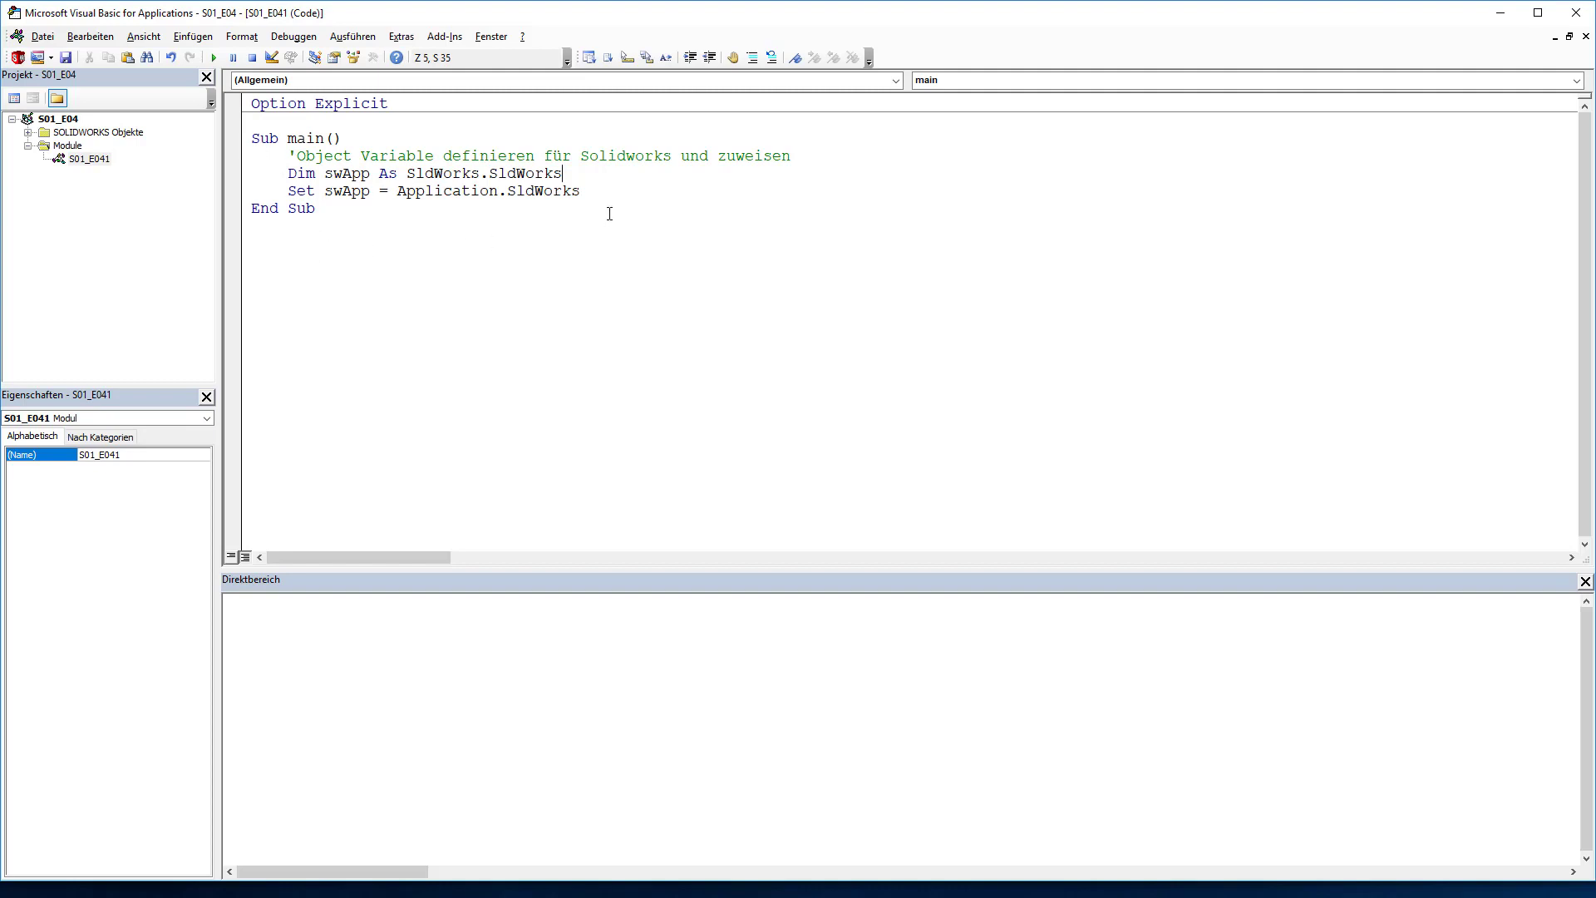
key("Return")
key("Return")
key("alt+F11")
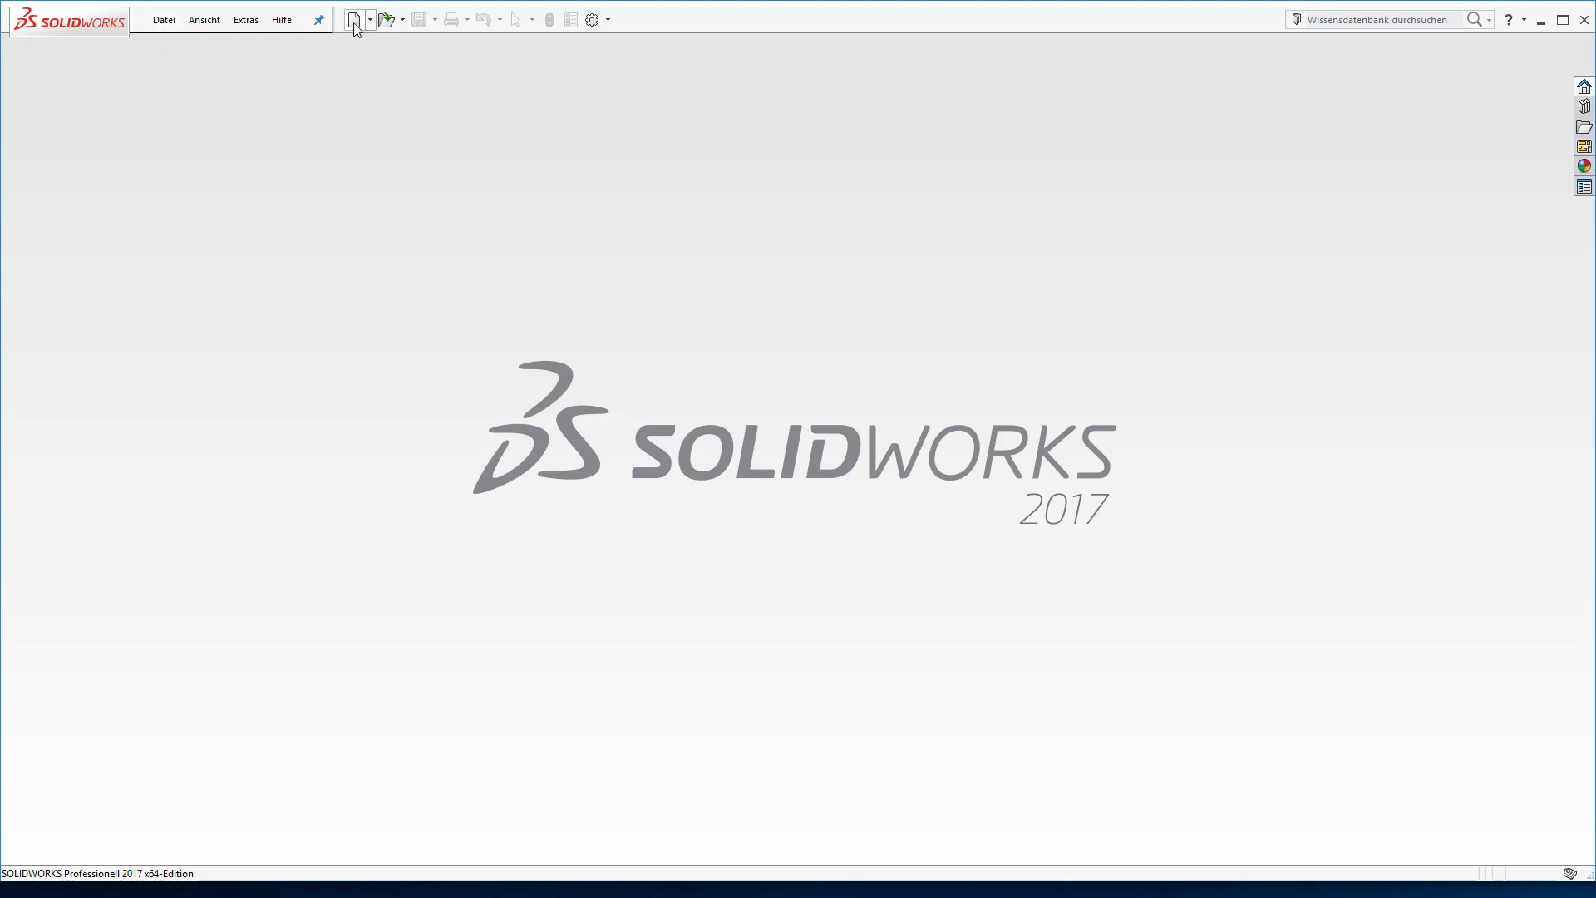
Create a new part document Teil1 from the Teil template in the novice New Document view.
left_click(171, 25)
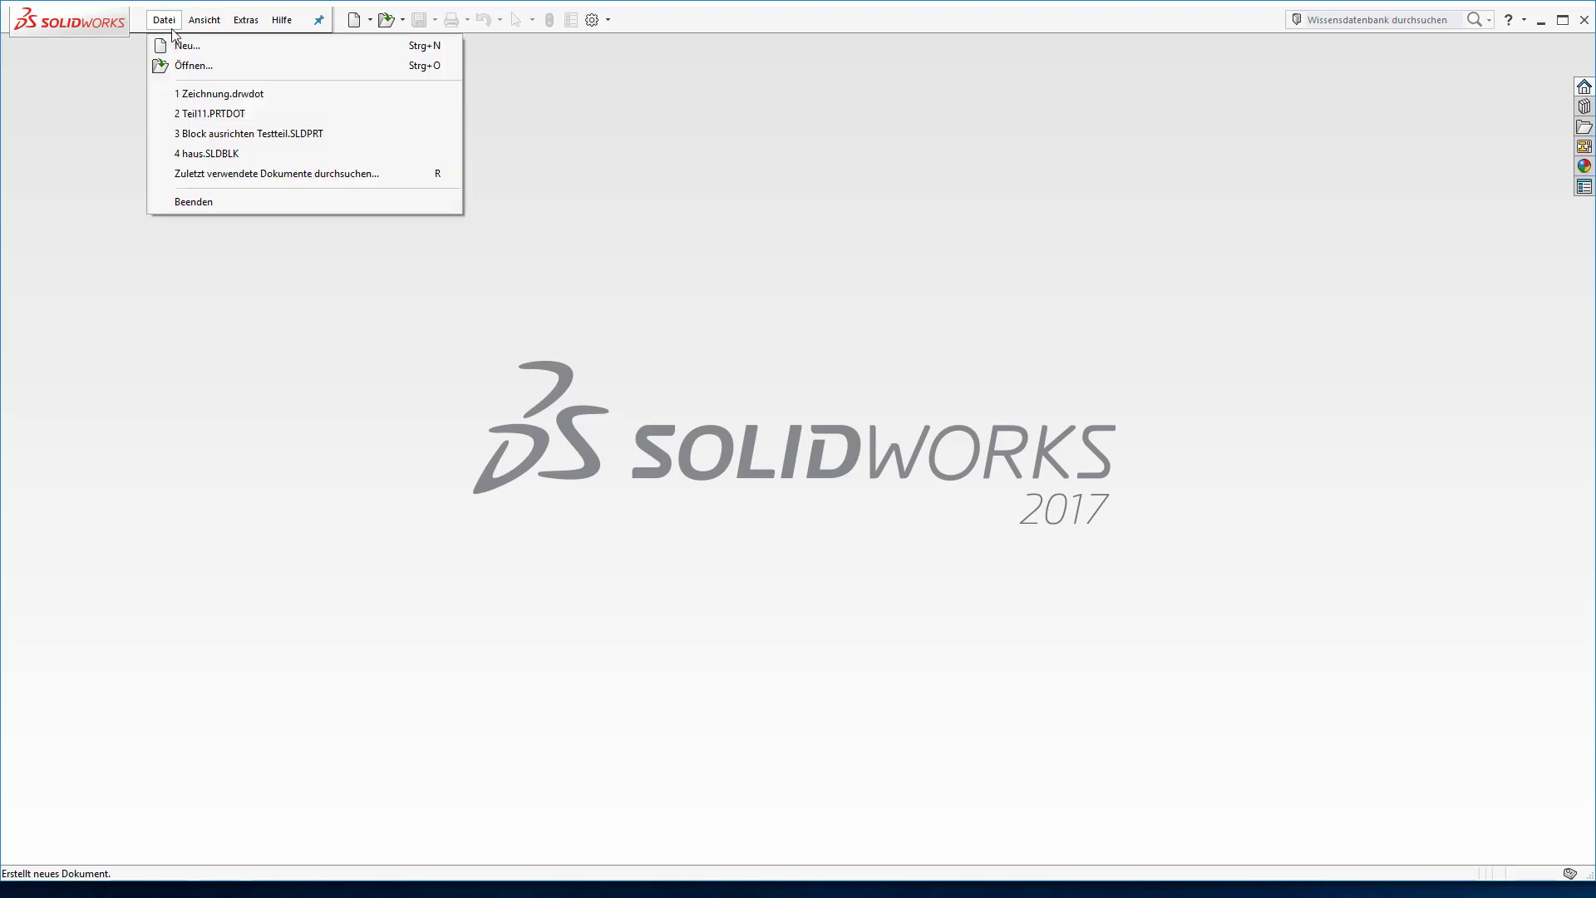
left_click(175, 48)
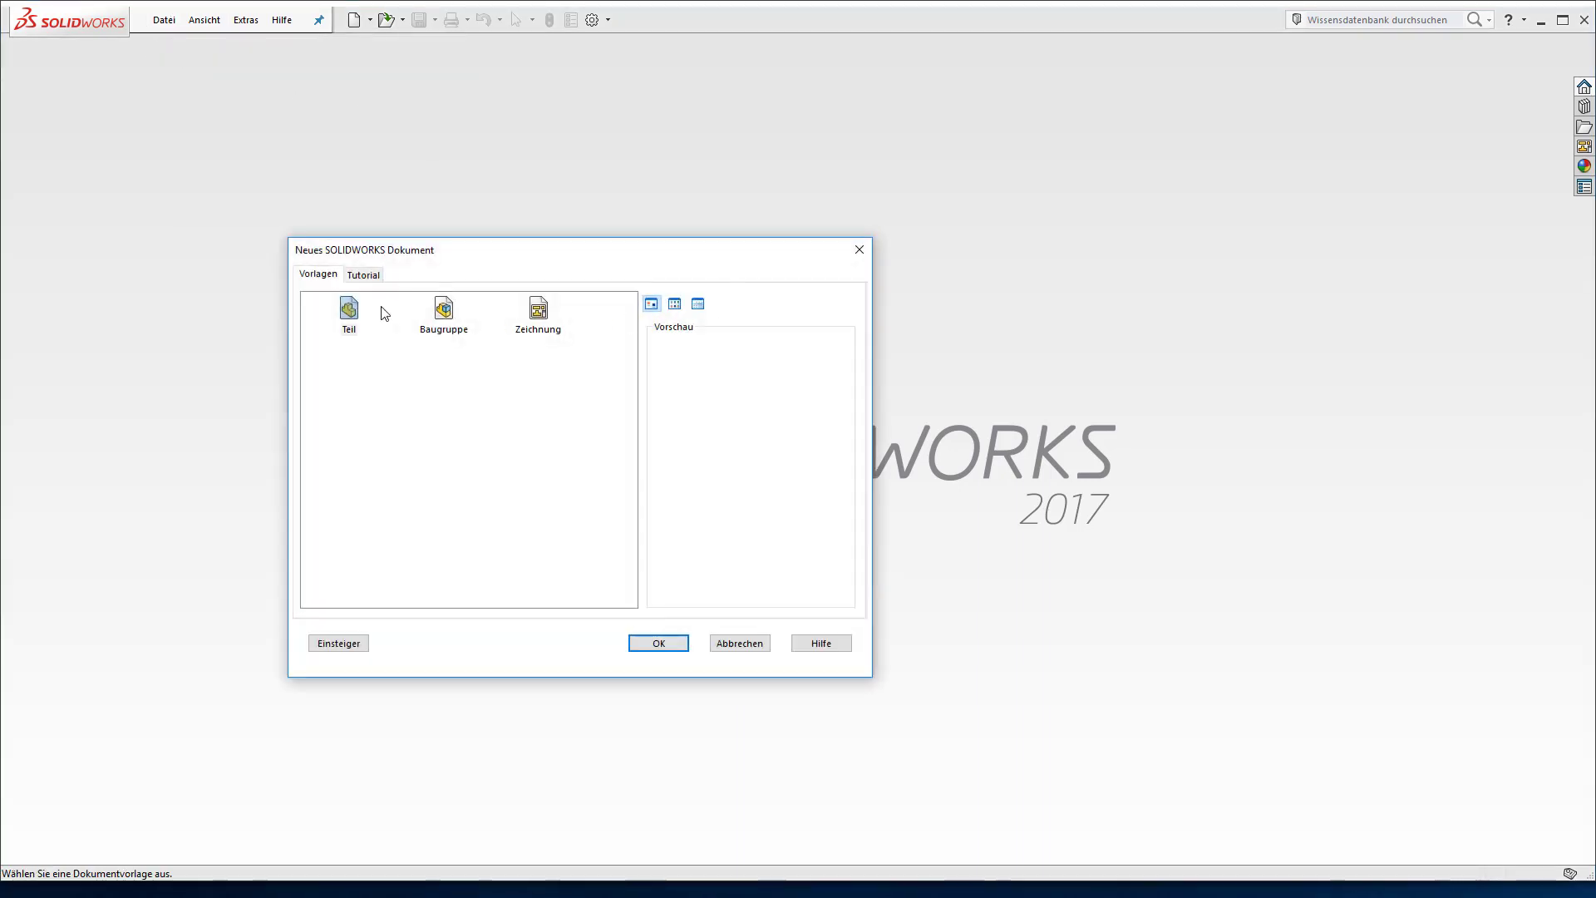
left_click(338, 644)
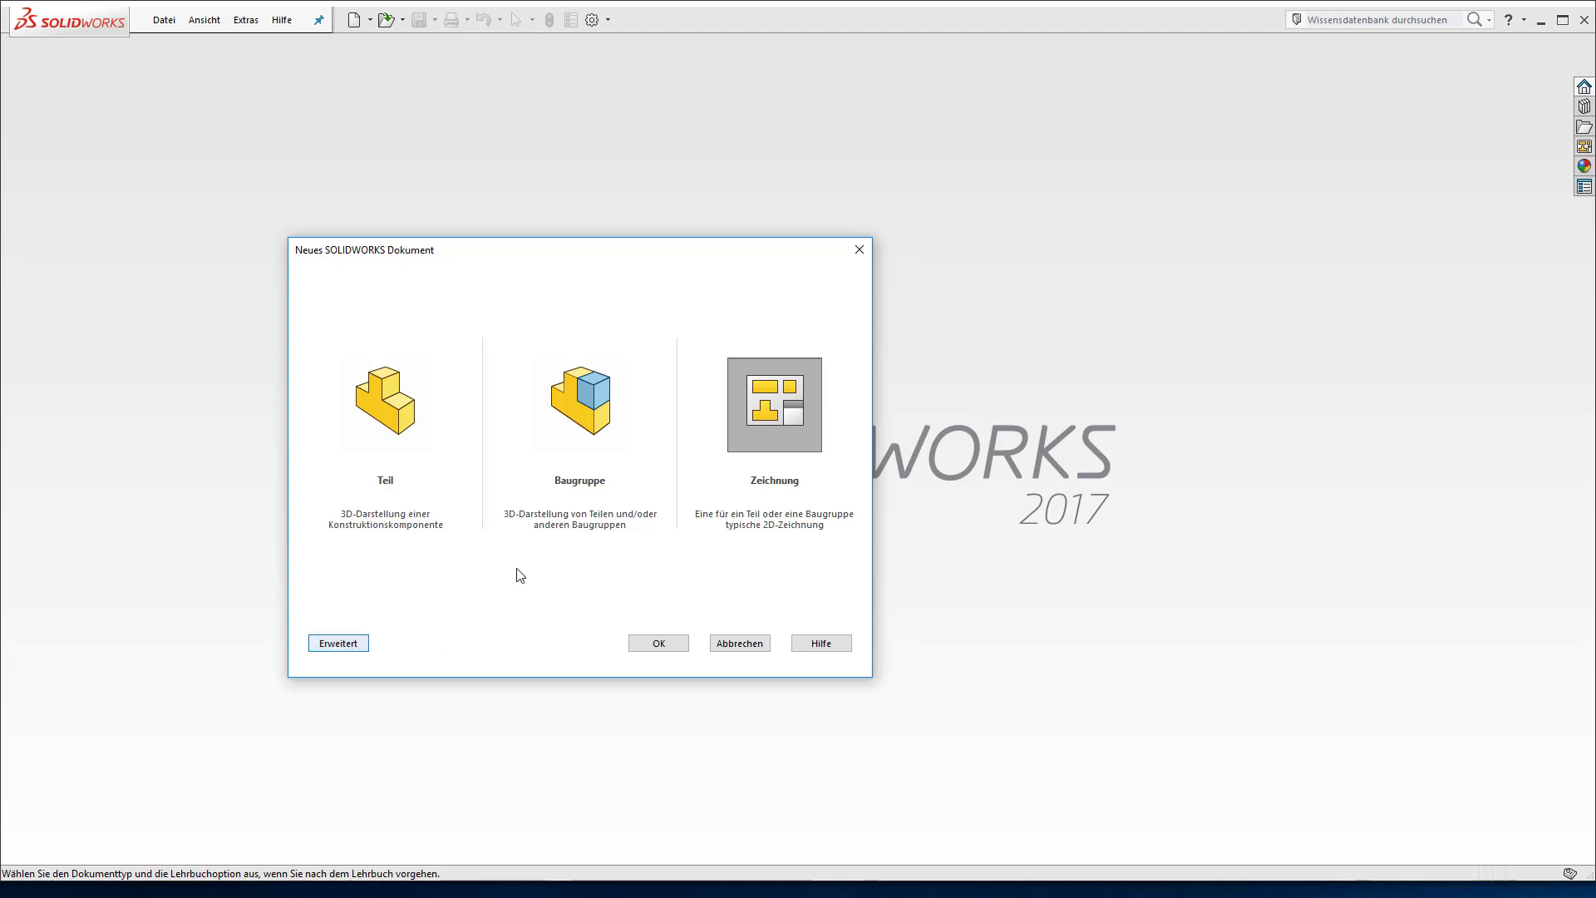
left_click(385, 409)
left_click(605, 407)
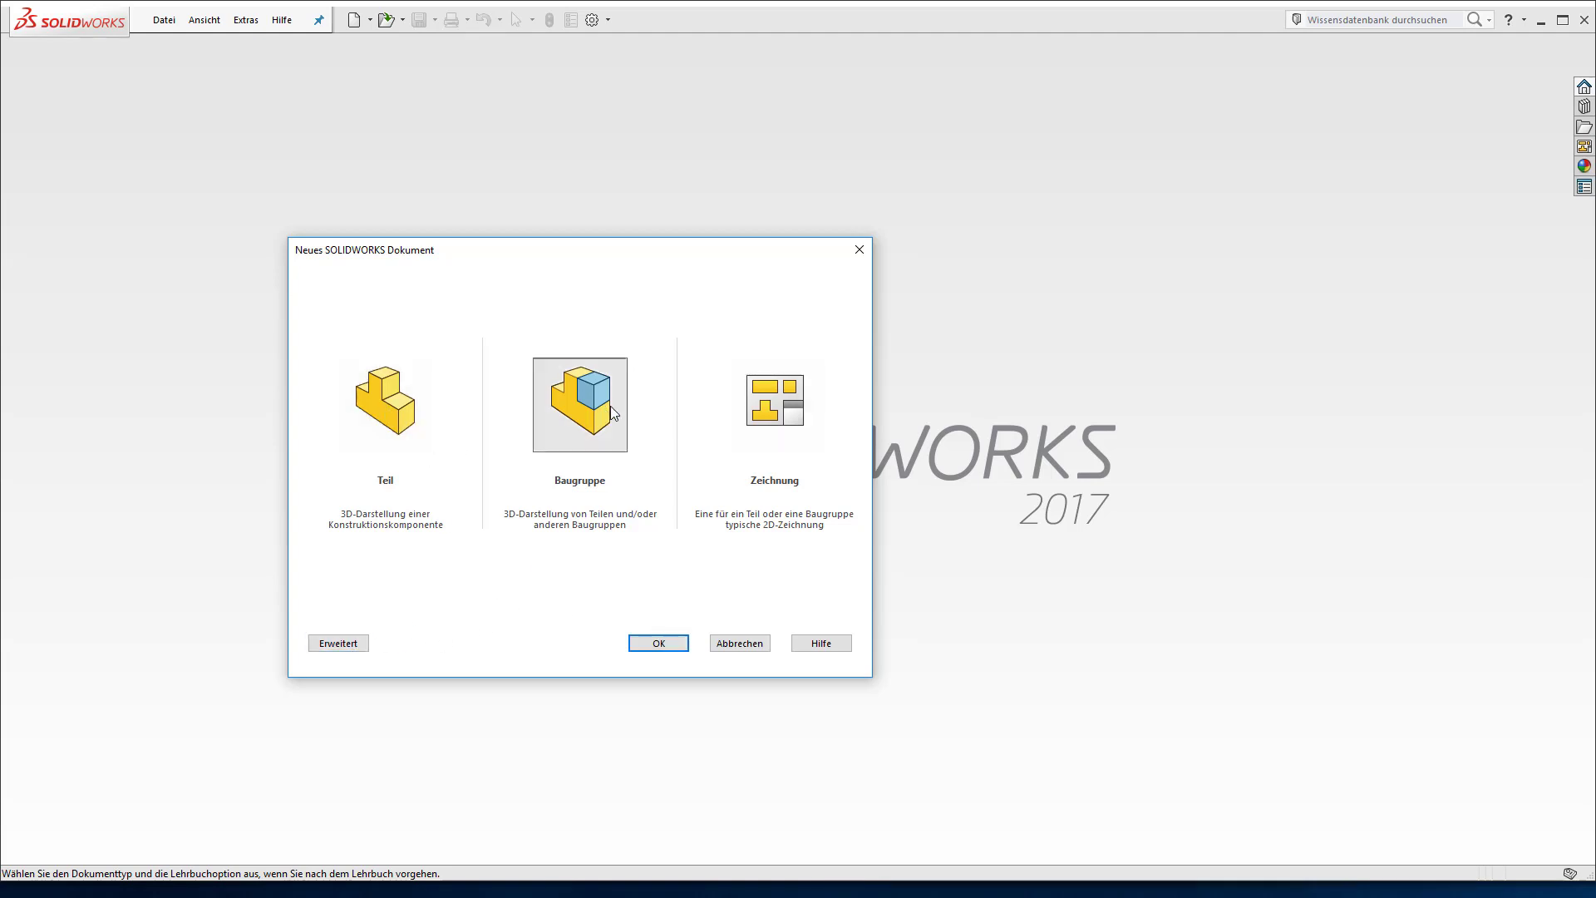
left_click(751, 409)
left_click(411, 448)
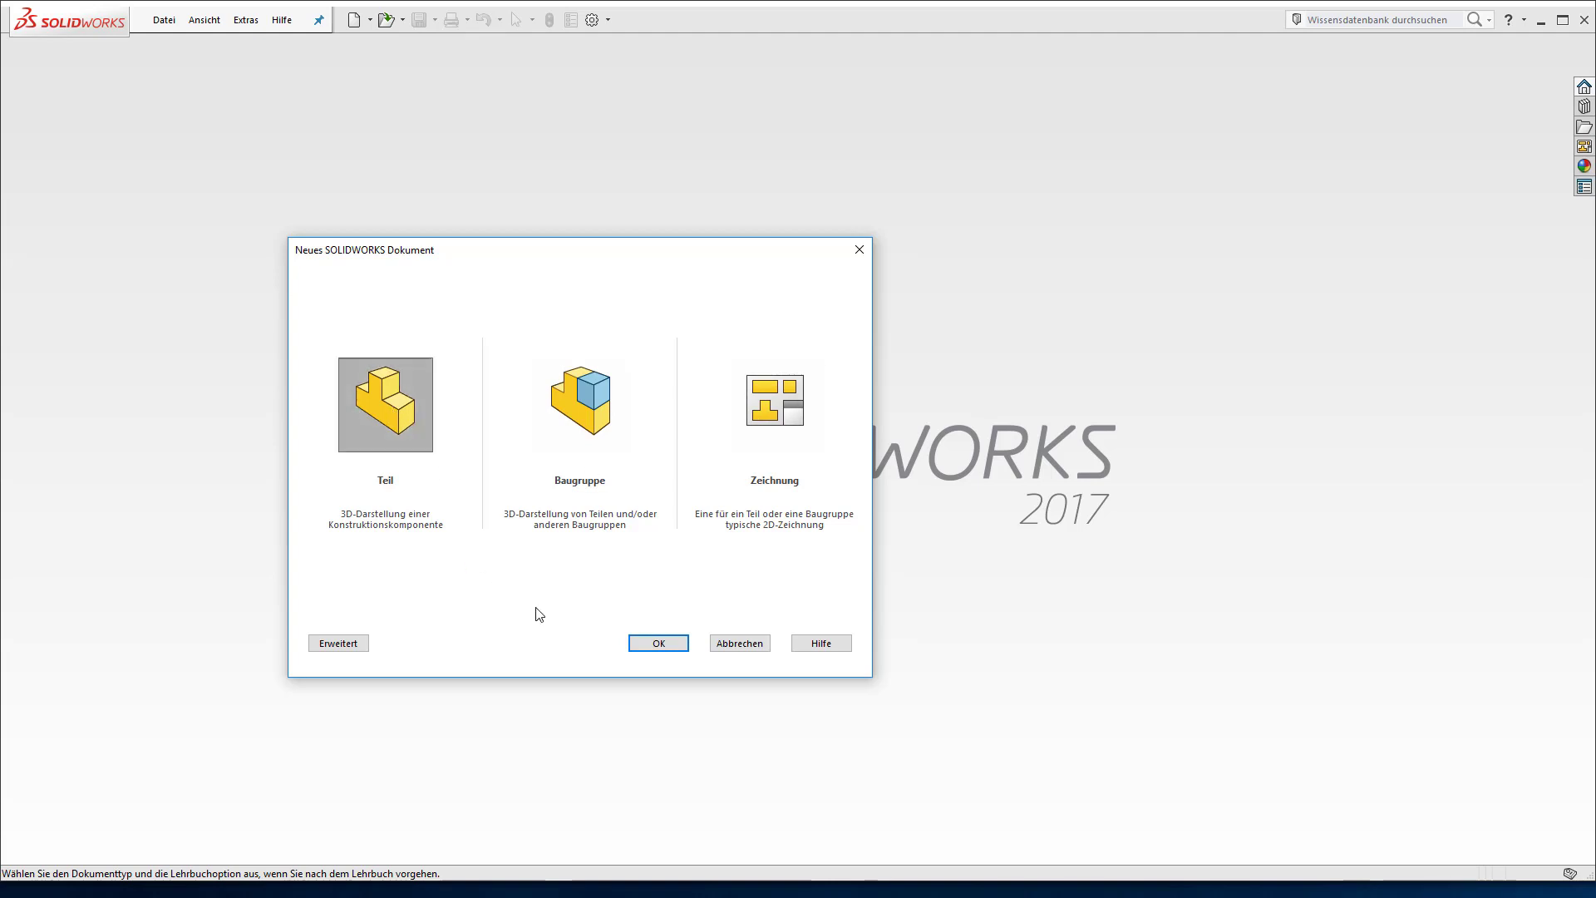
left_click(657, 644)
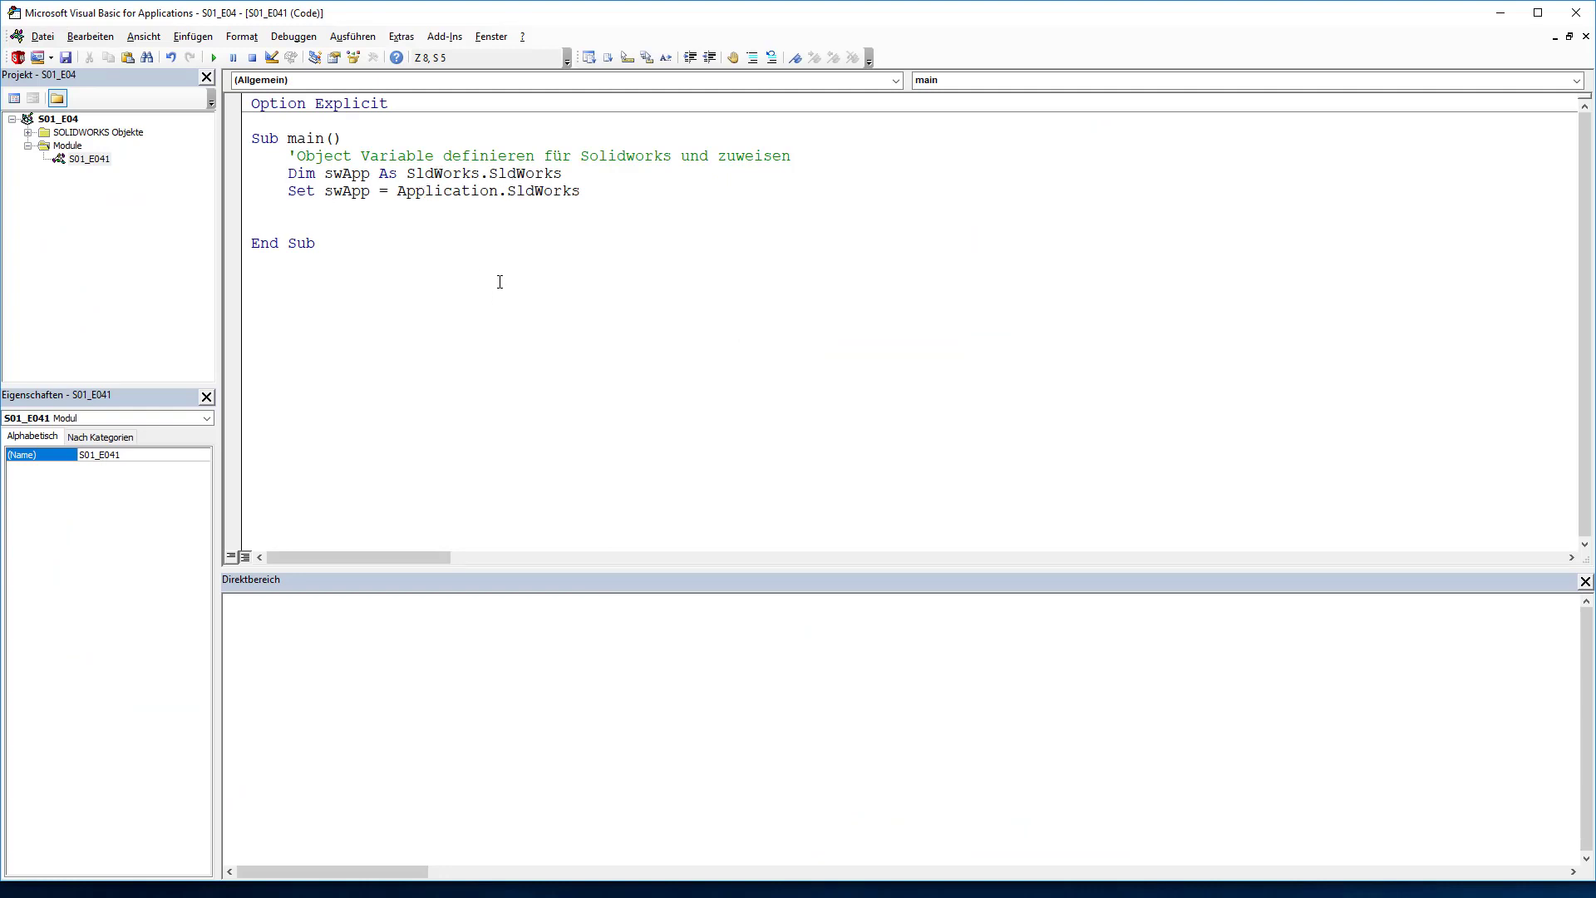
Open the SOLIDWORKS API Help with F1 from the swApp Set line.
left_click_drag(324, 191, 370, 192)
left_click(465, 288)
key("F1")
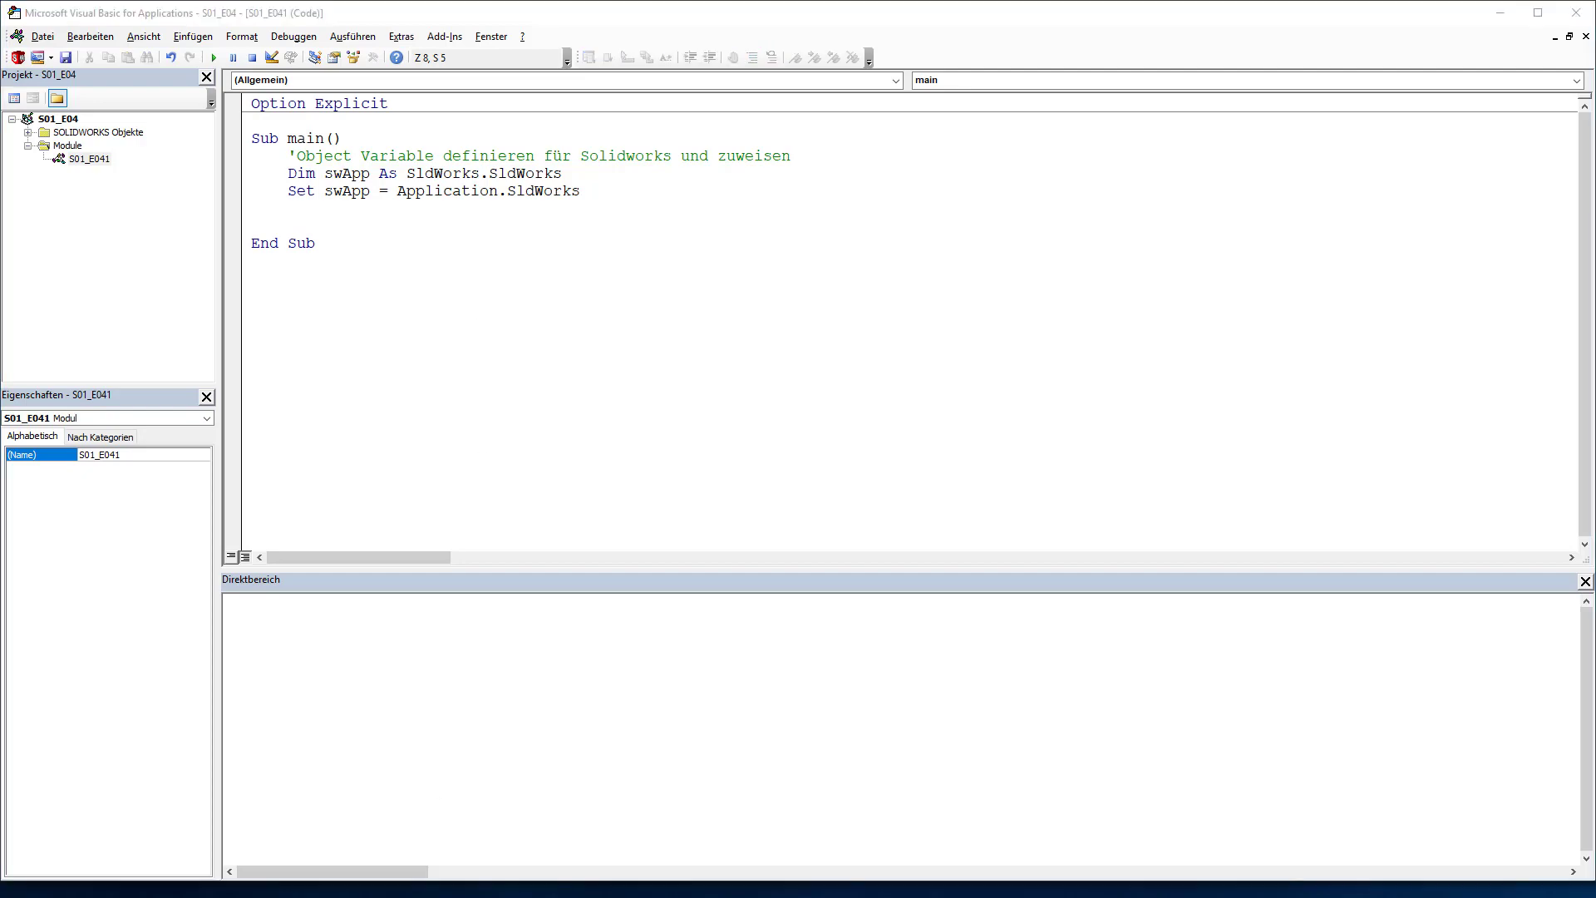
Find sldworks in the help index and show the ISldWorks Interface Members page with an in-page search.
double_click(56, 116)
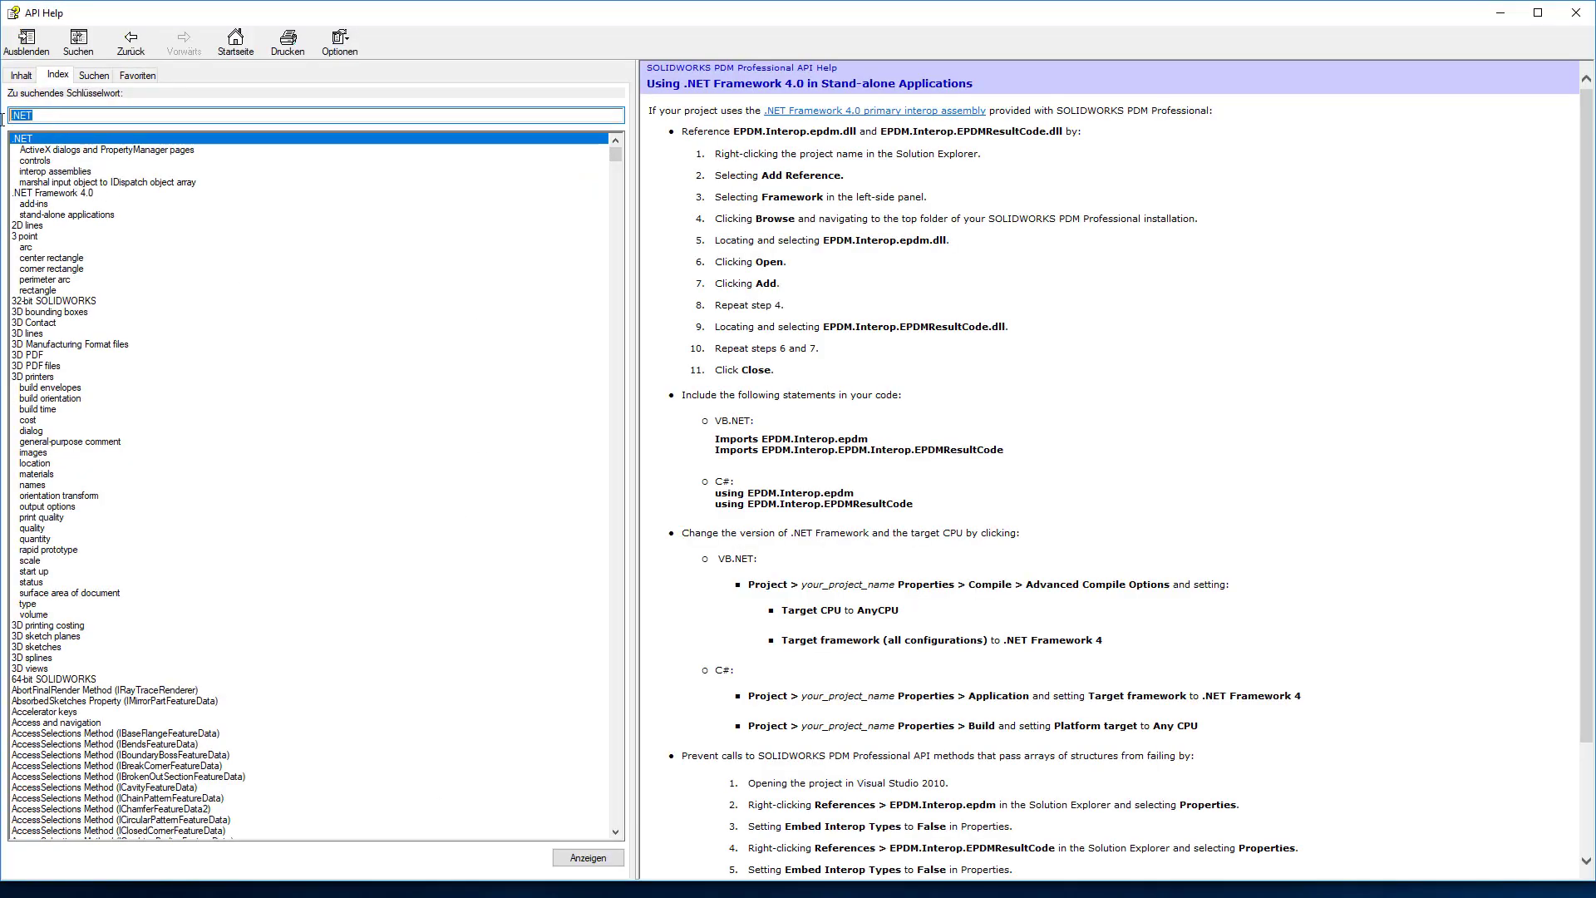
type("sld")
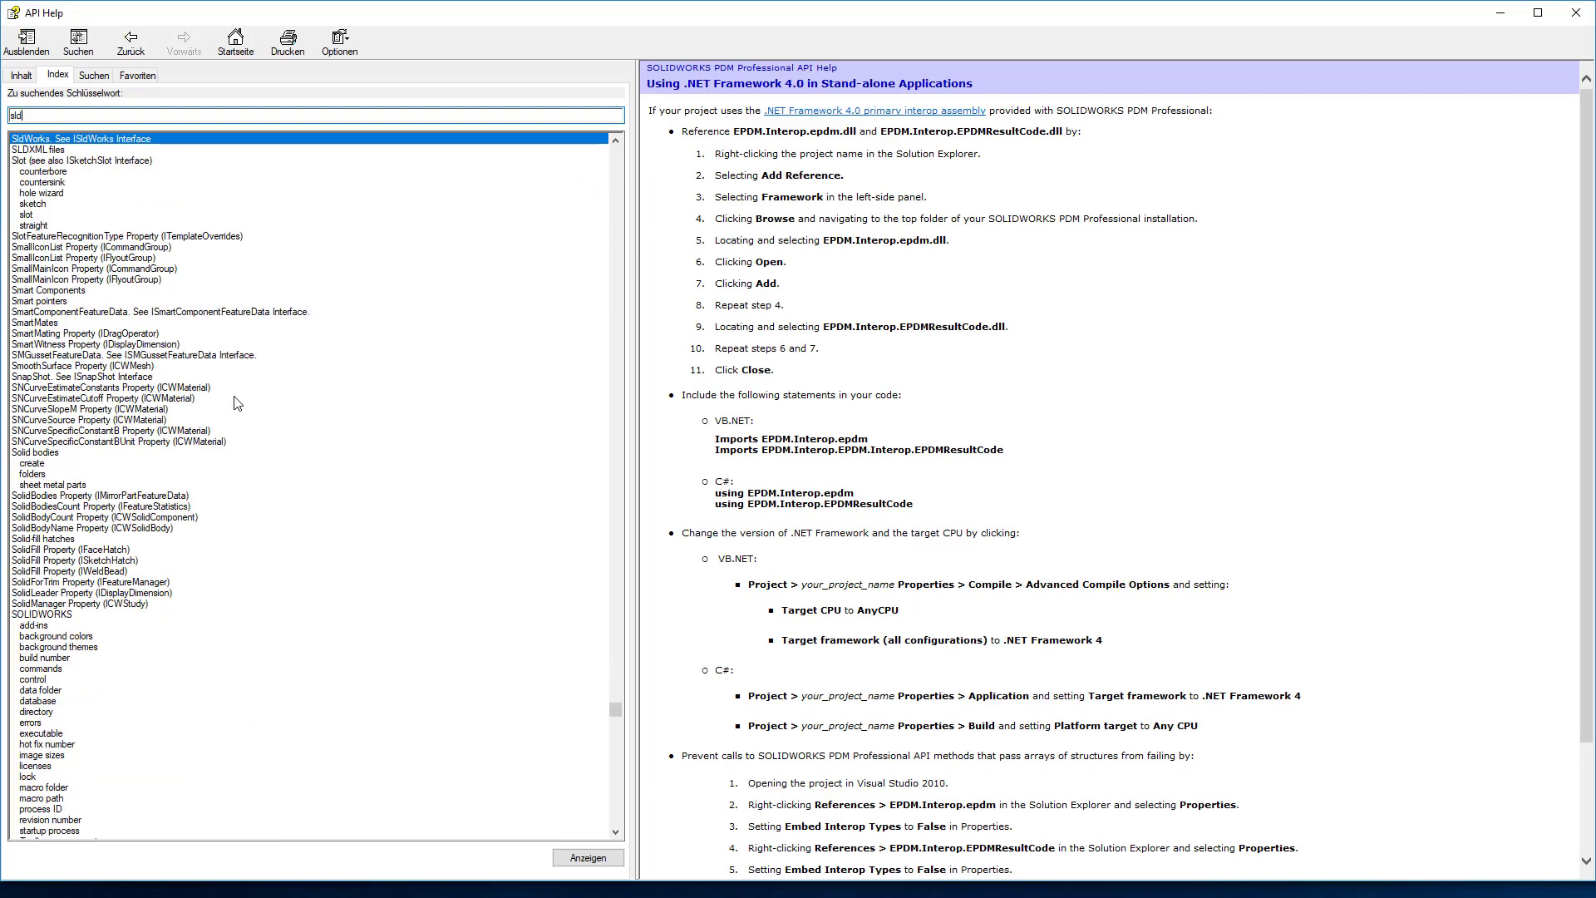
type("works")
double_click(58, 141)
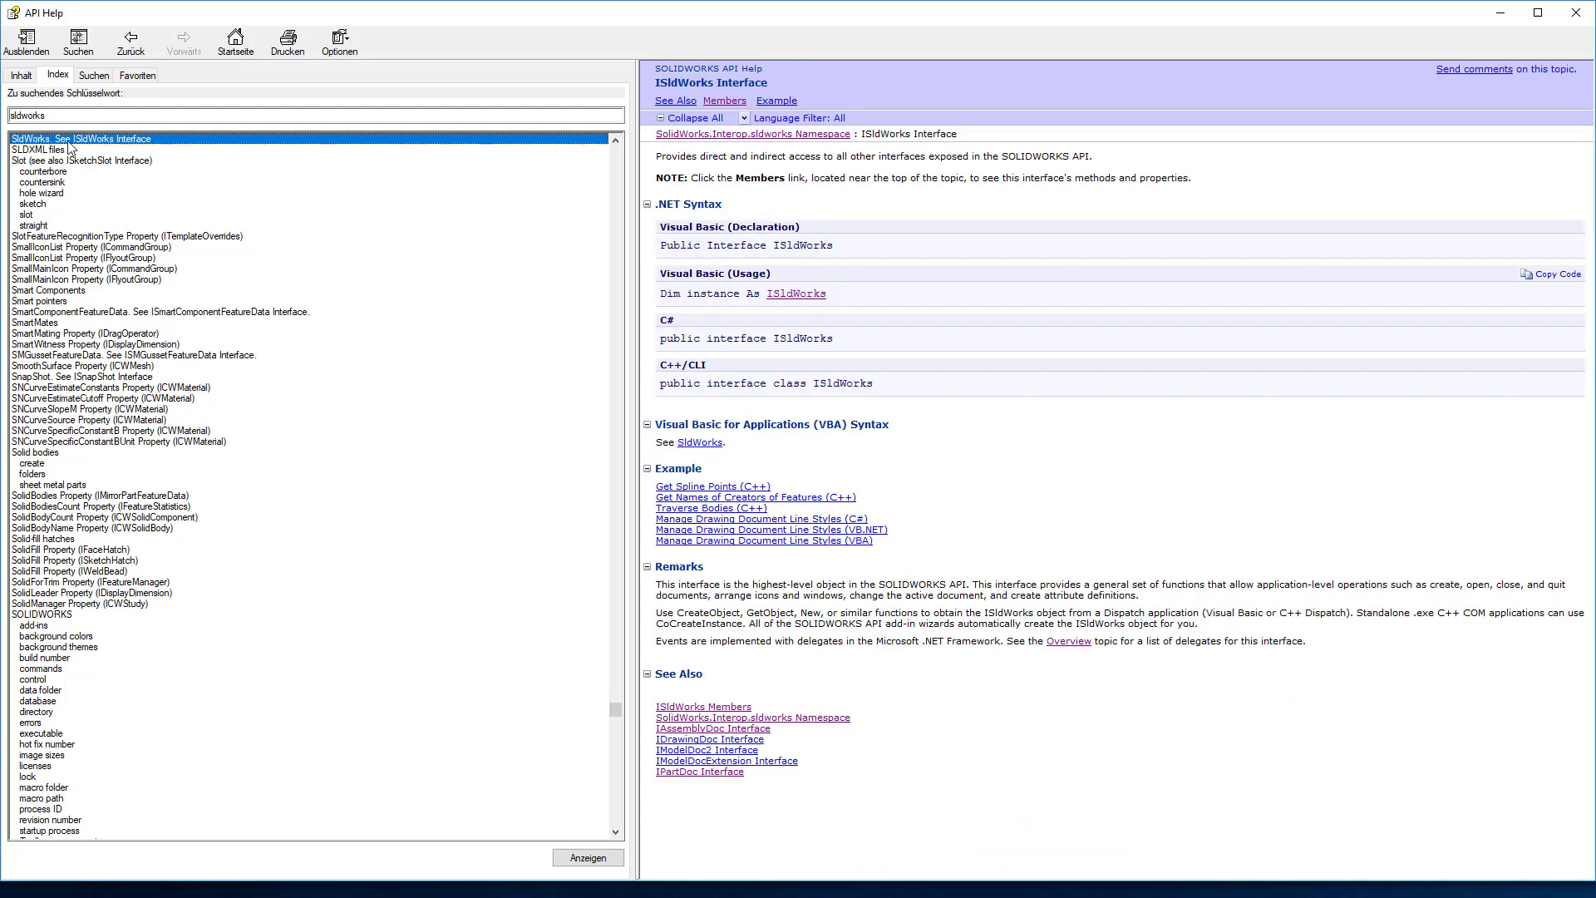
left_click(725, 102)
left_click(725, 102)
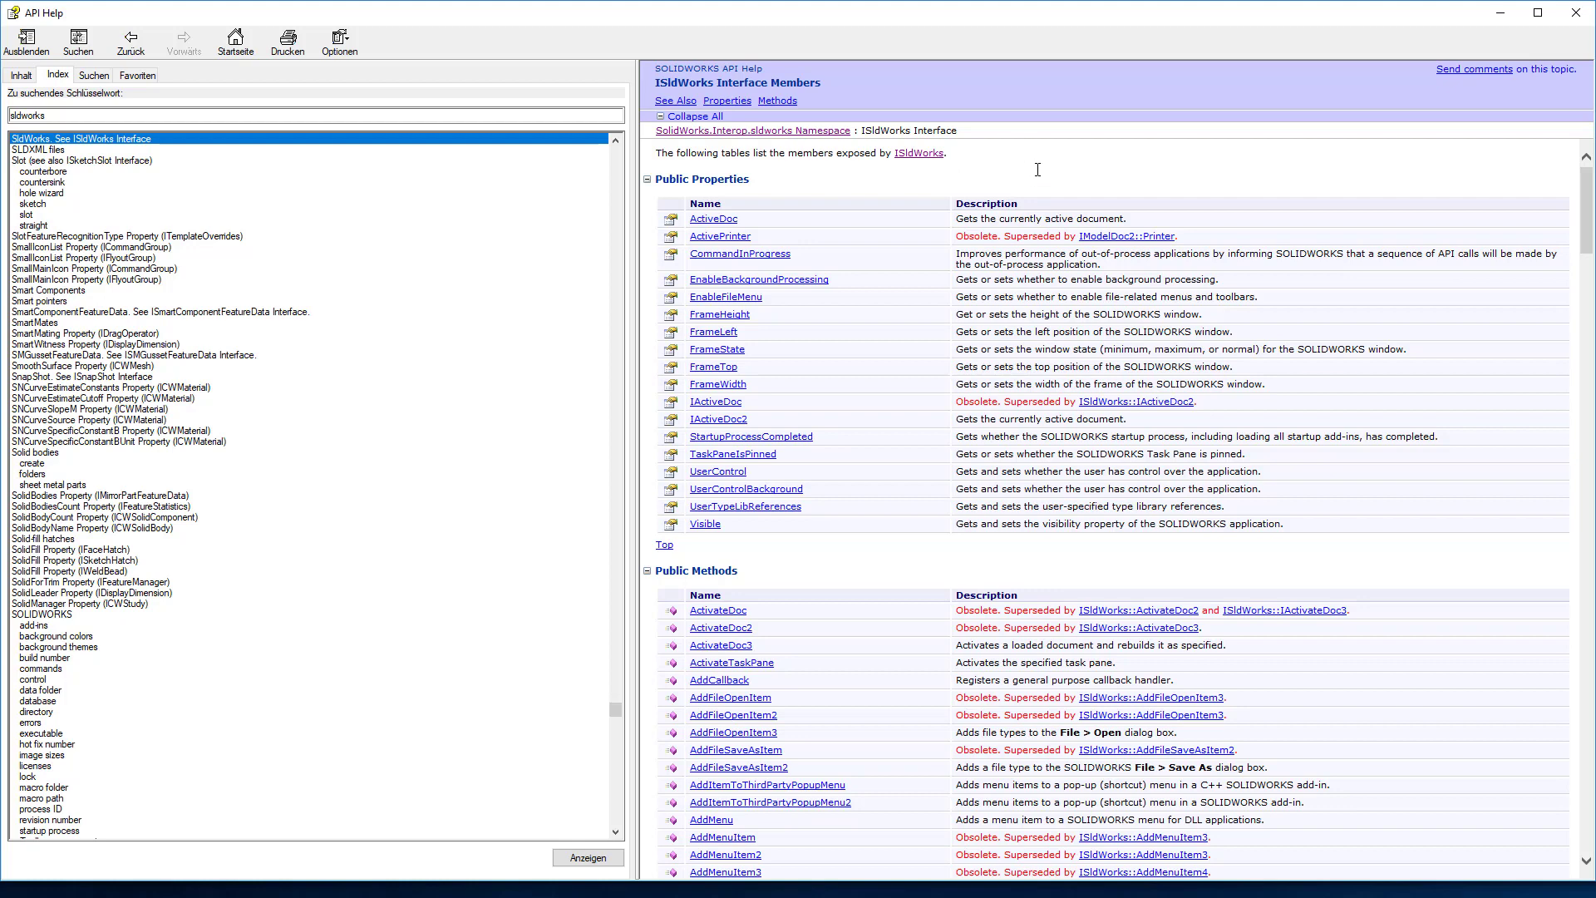
key("ctrl+f")
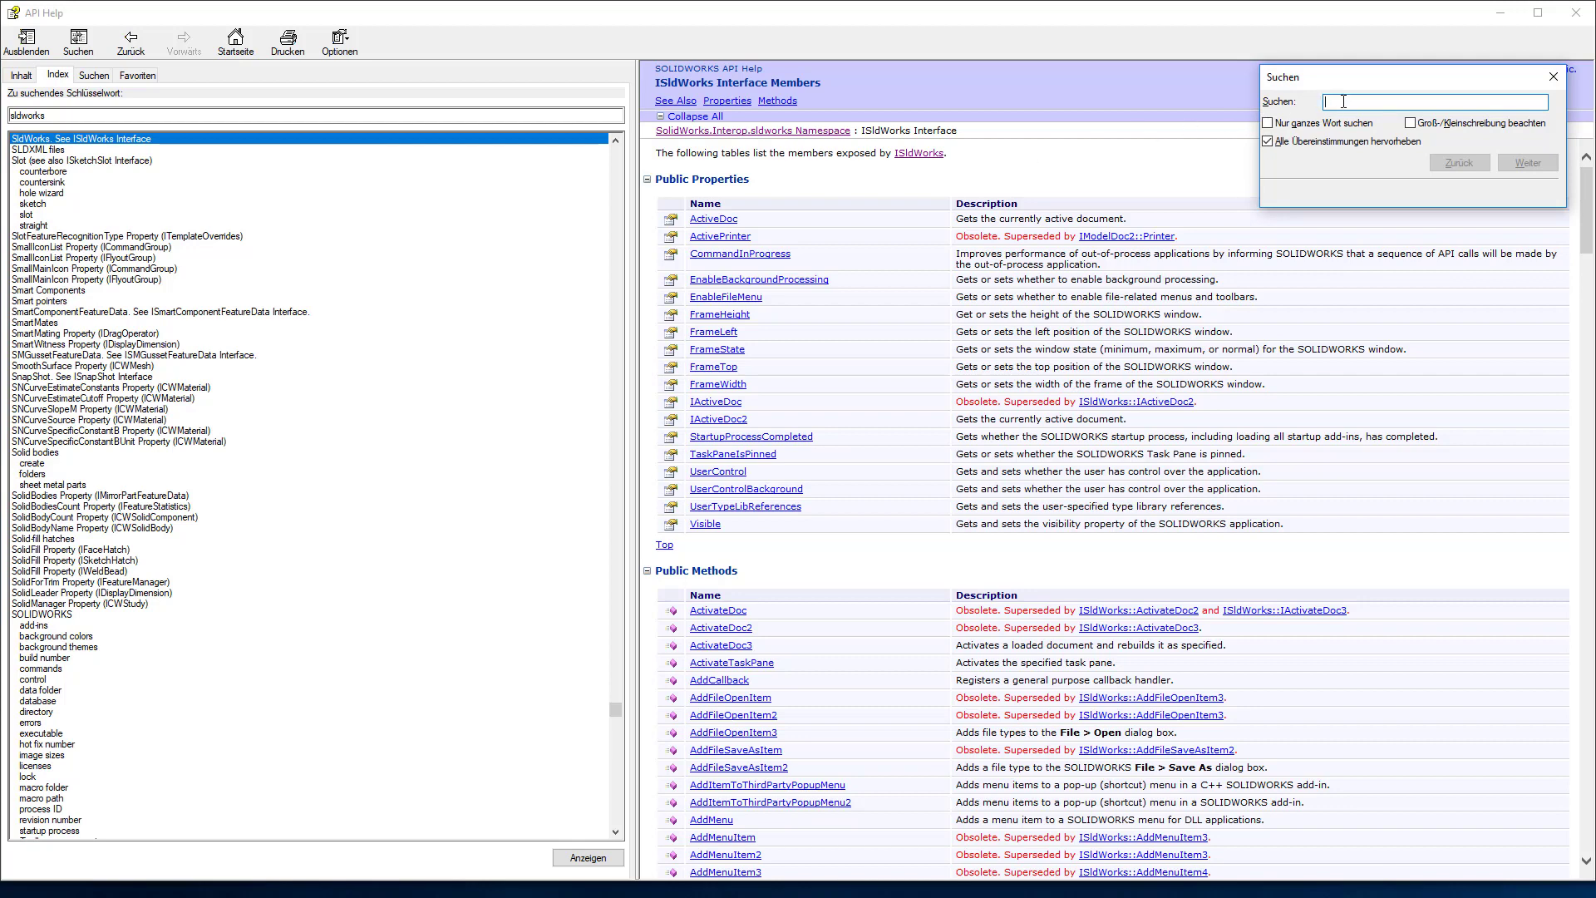
Search the members page for 'document' and step through the first matches back to ActiveDoc.
type("do")
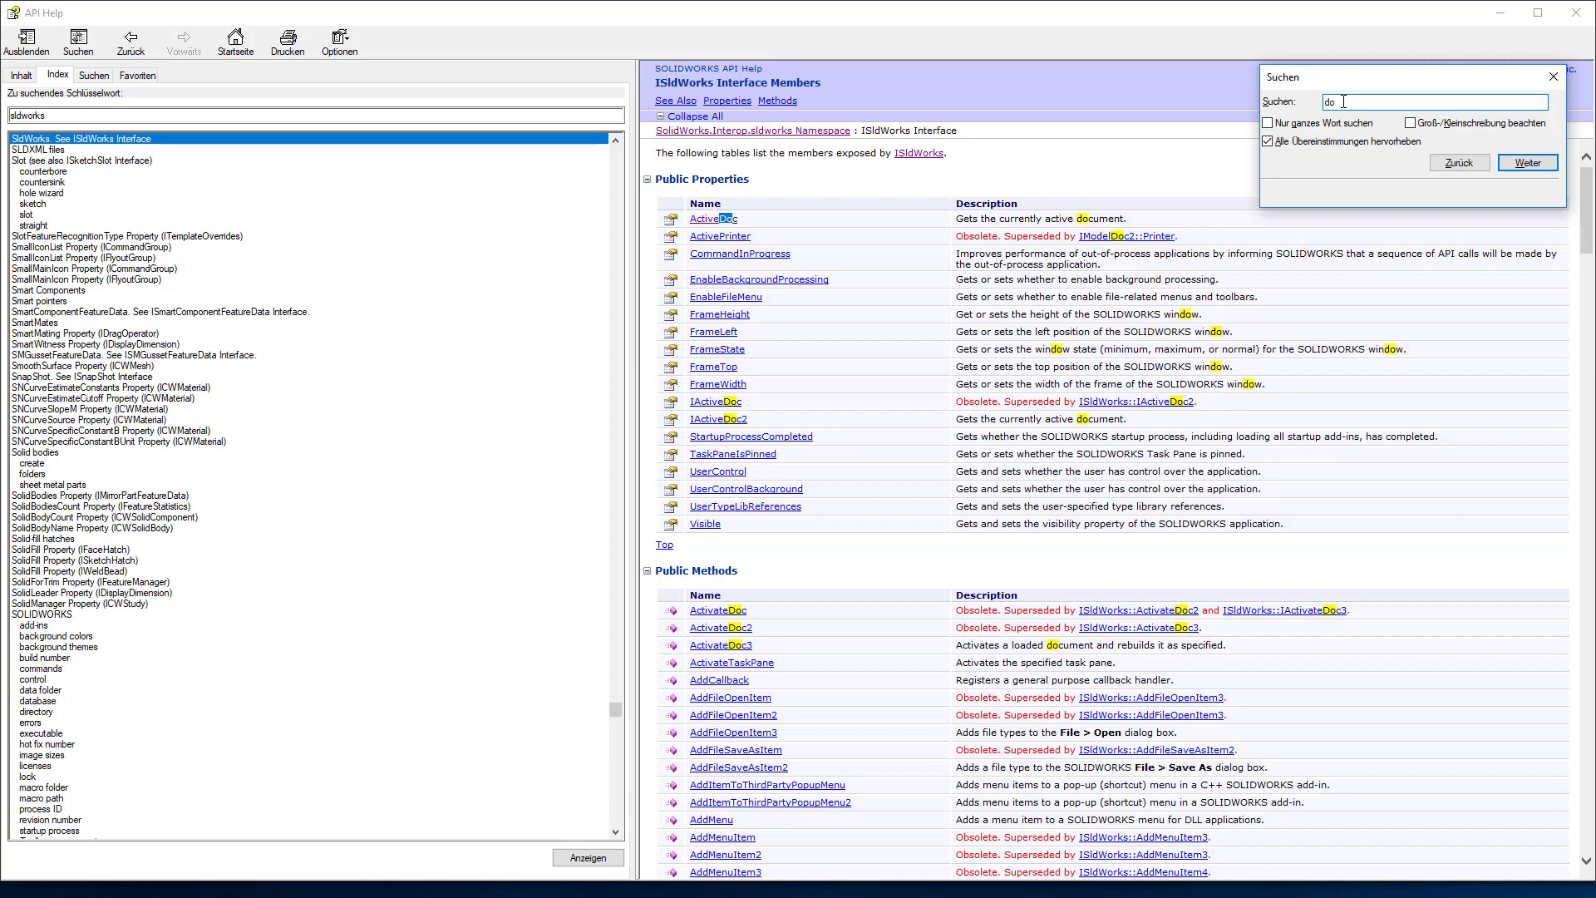
type("cumen")
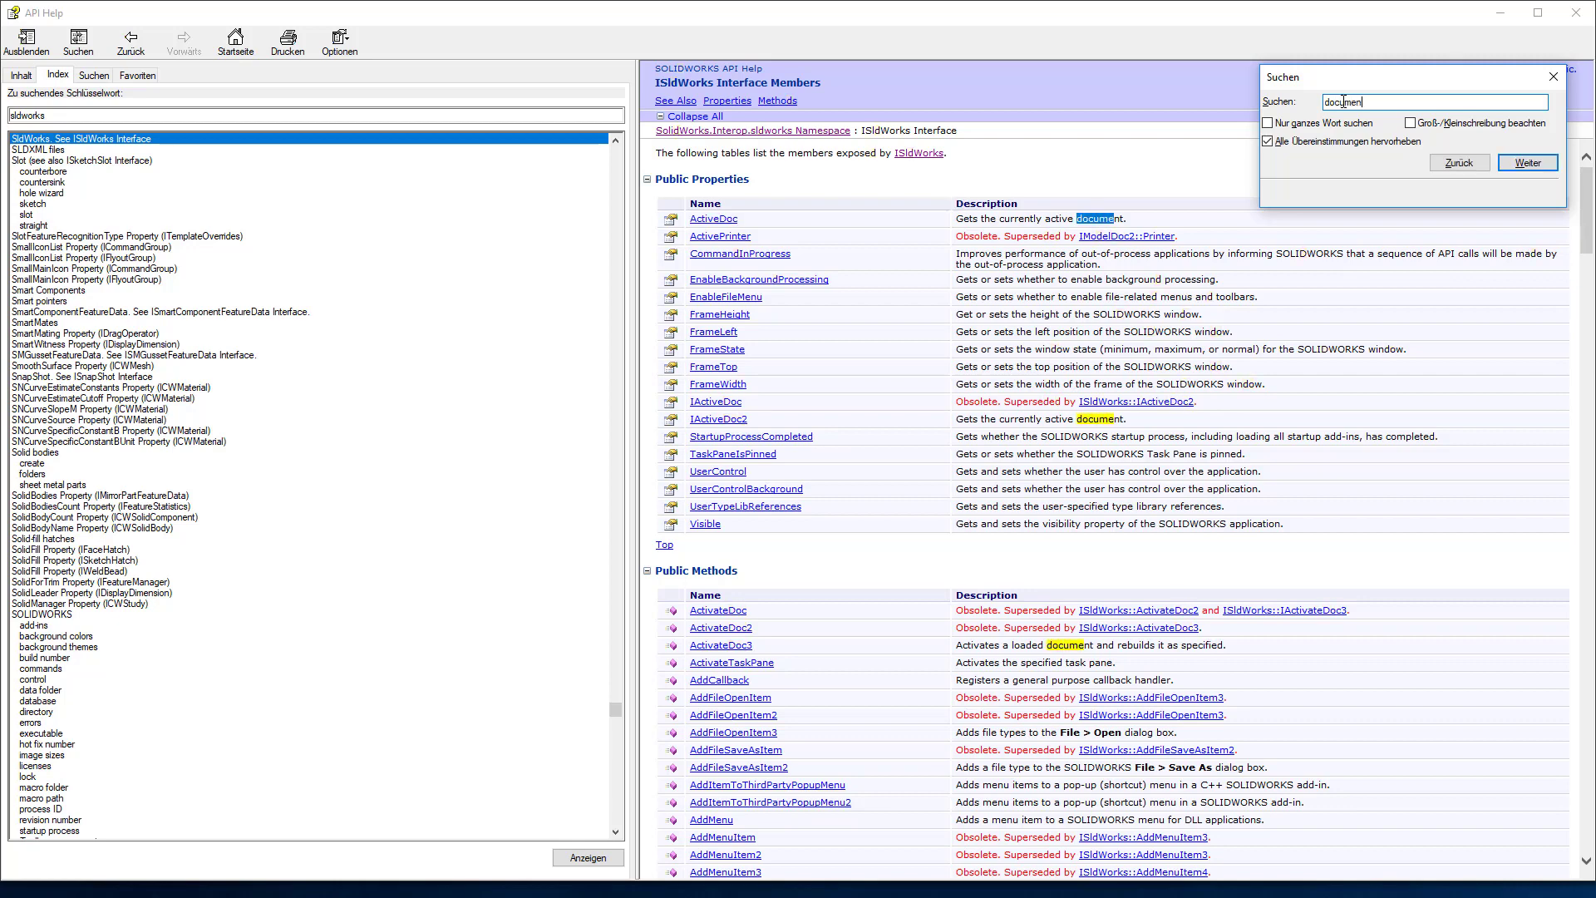
type("t")
left_click(1518, 168)
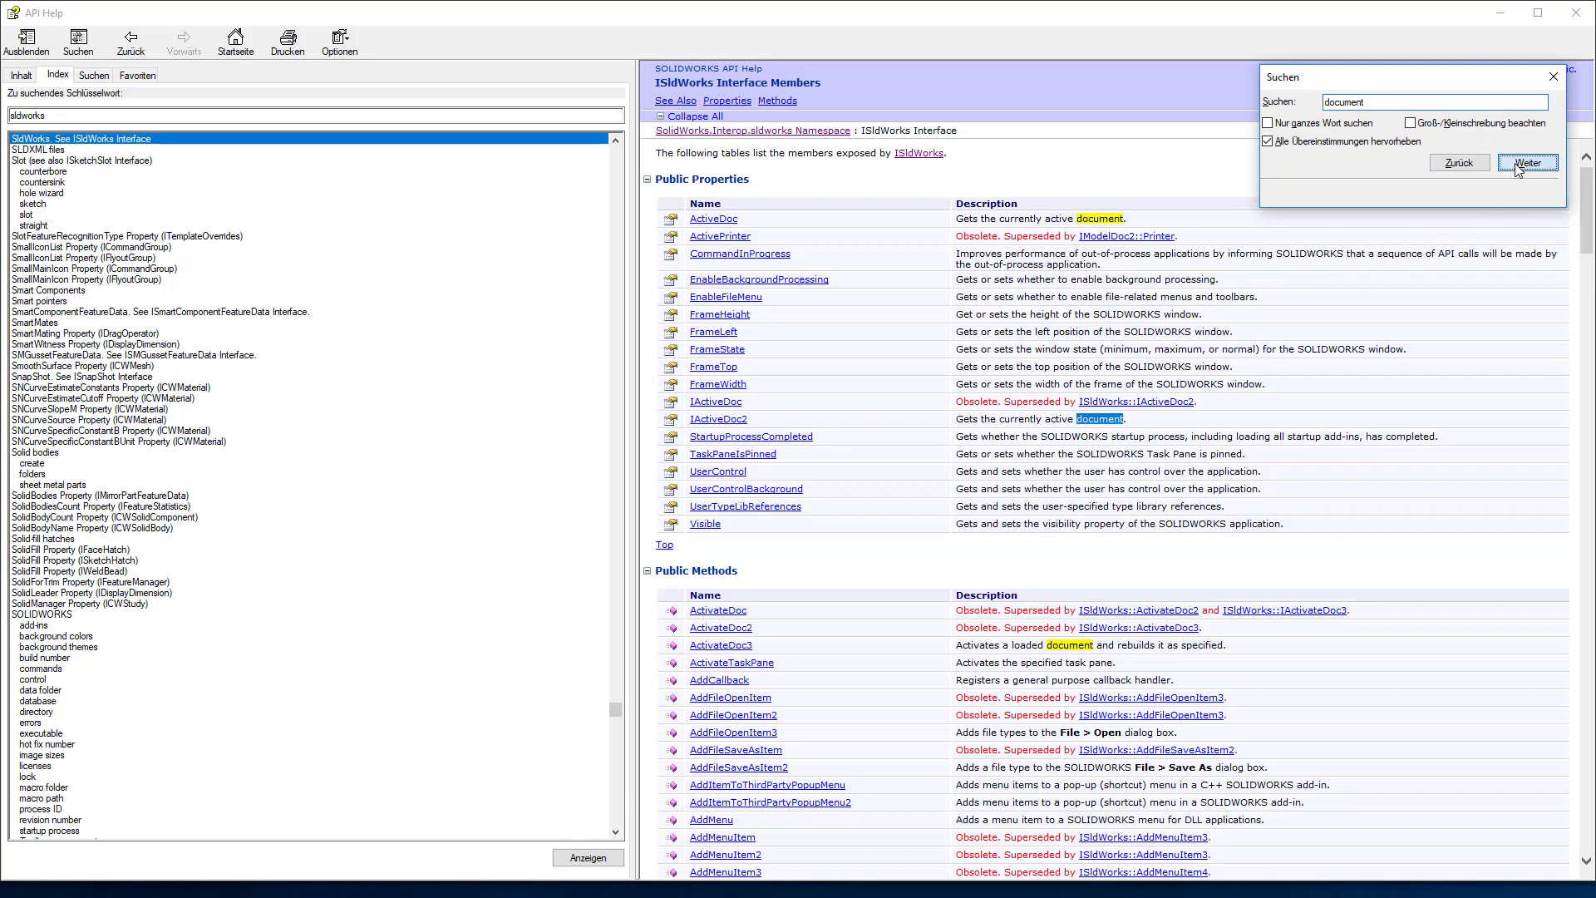
left_click(1518, 168)
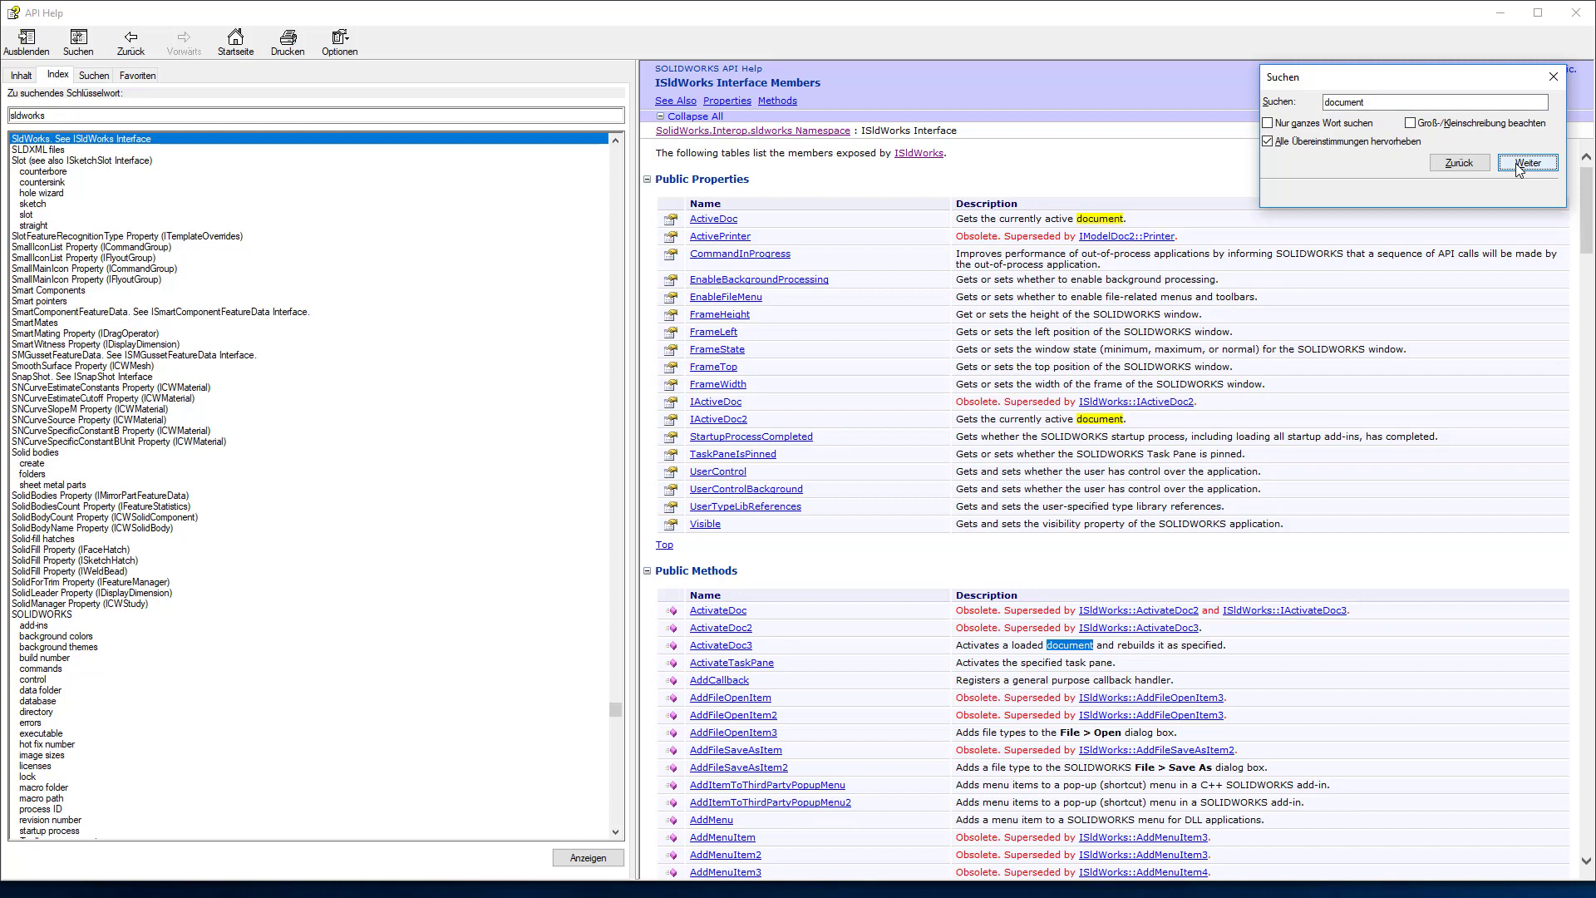
left_click(1518, 169)
left_click(1463, 170)
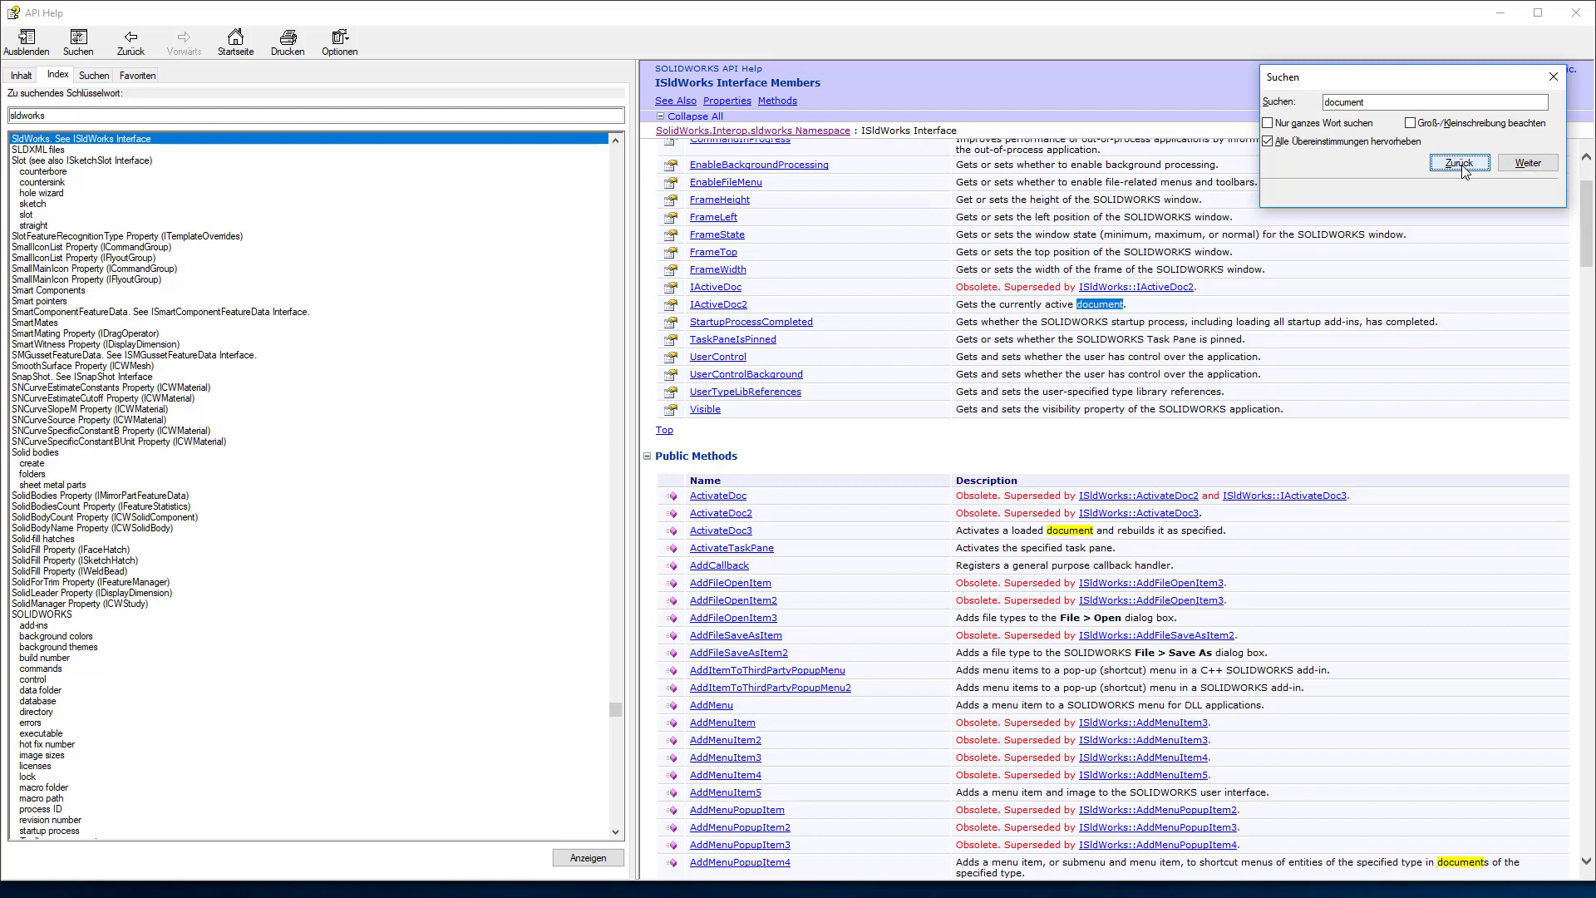
left_click(1464, 171)
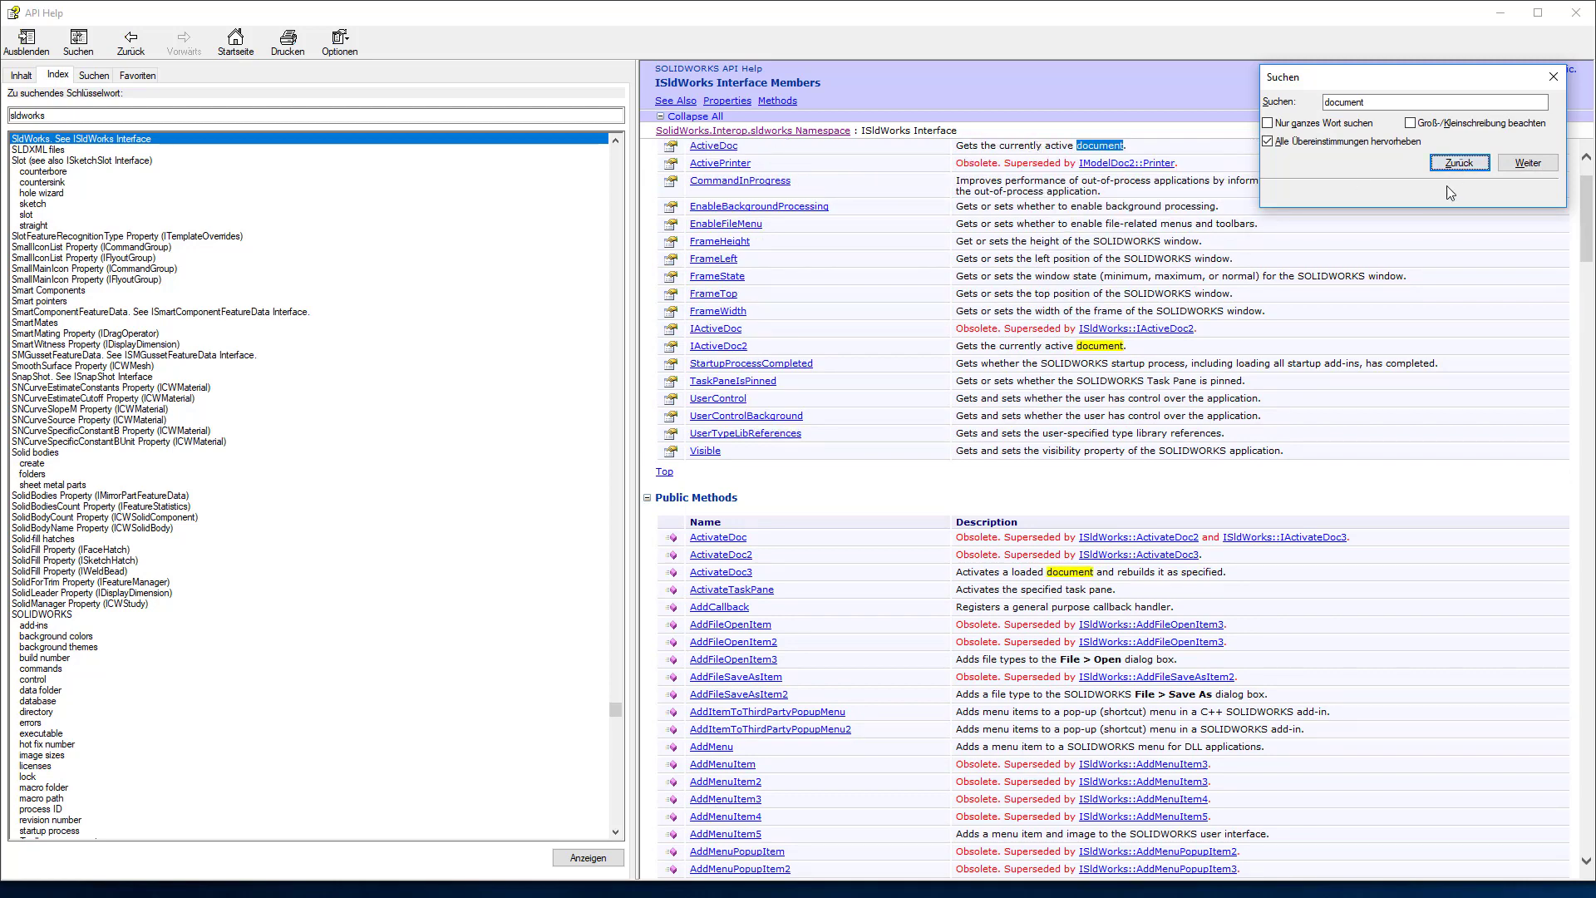
Step through the 'document' matches from ActivateDoc3 down to the NewDocument mention in GetDocumentTemplate.
left_click(1522, 166)
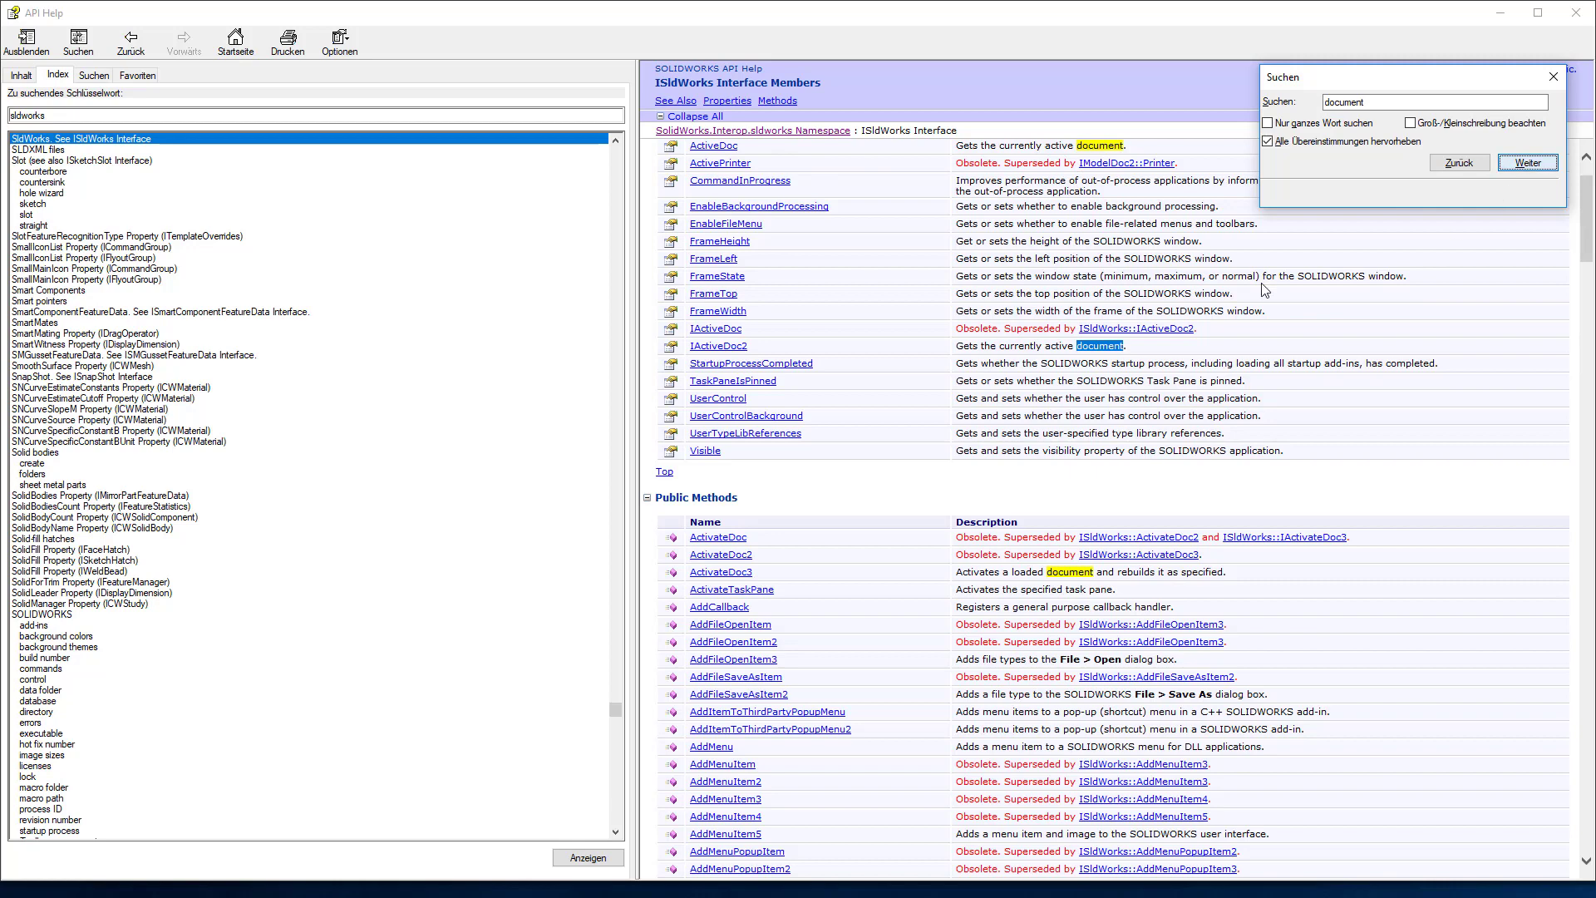
left_click(1527, 164)
left_click(1528, 166)
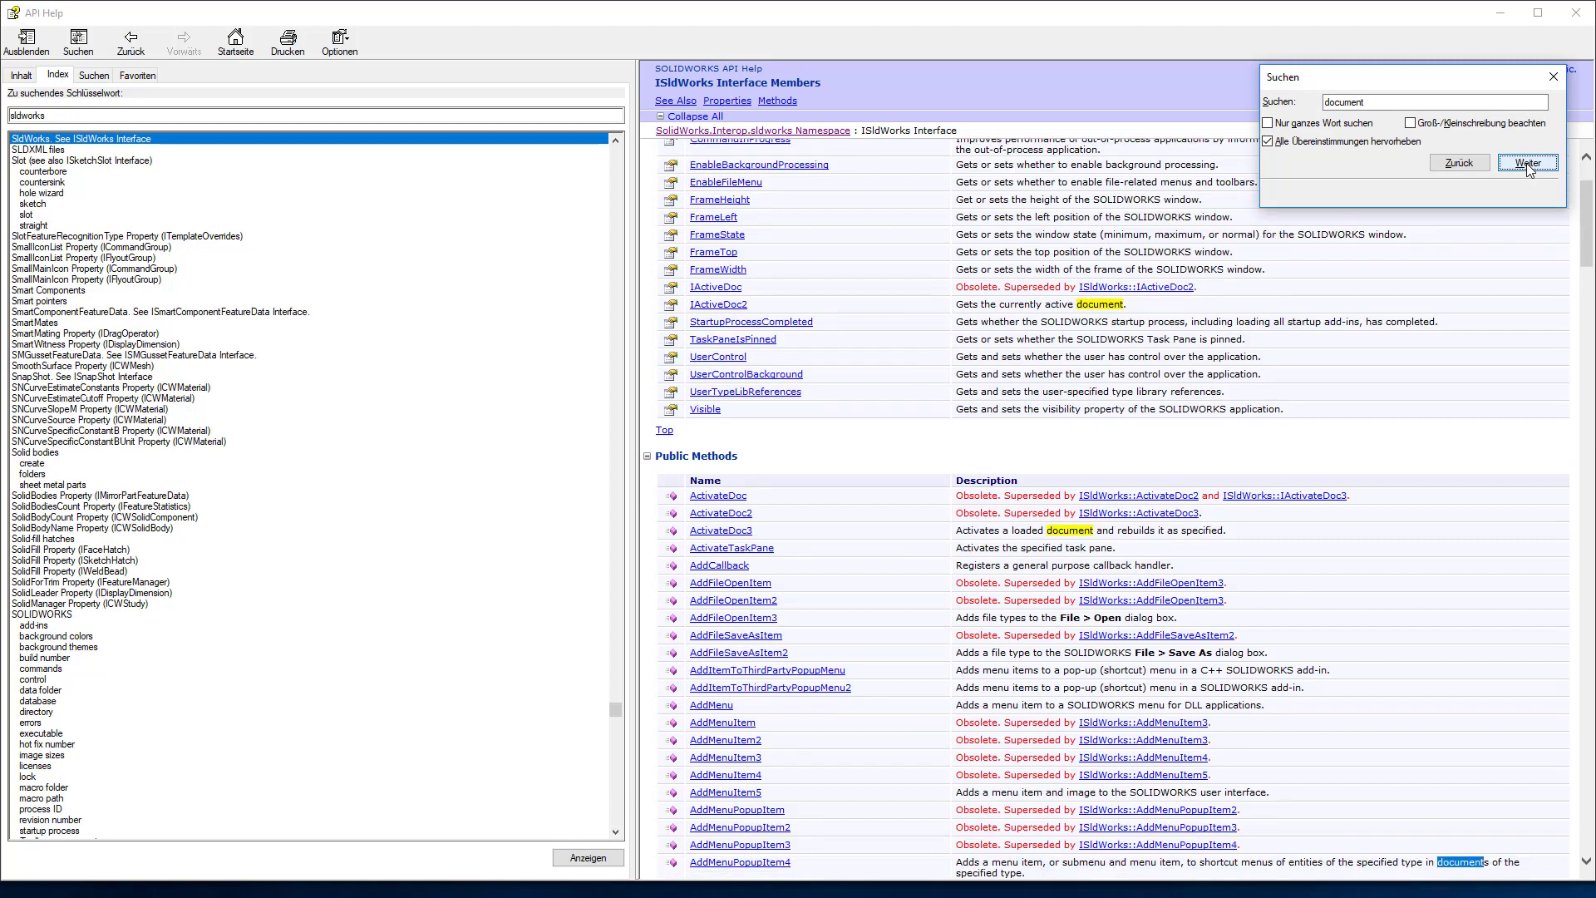
left_click(1527, 165)
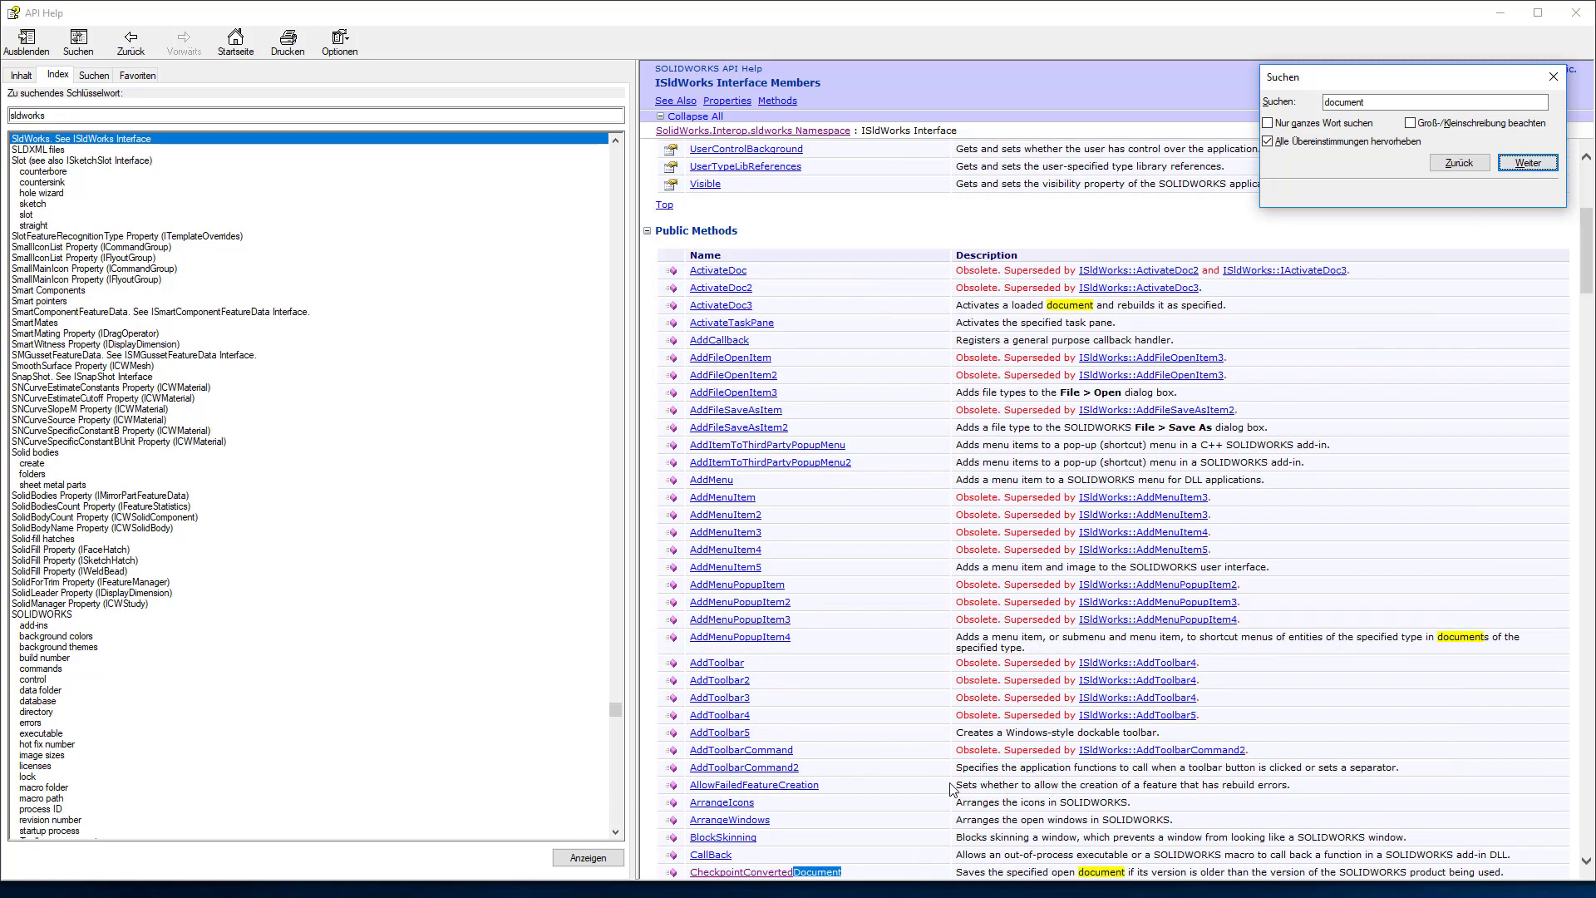
left_click(1527, 164)
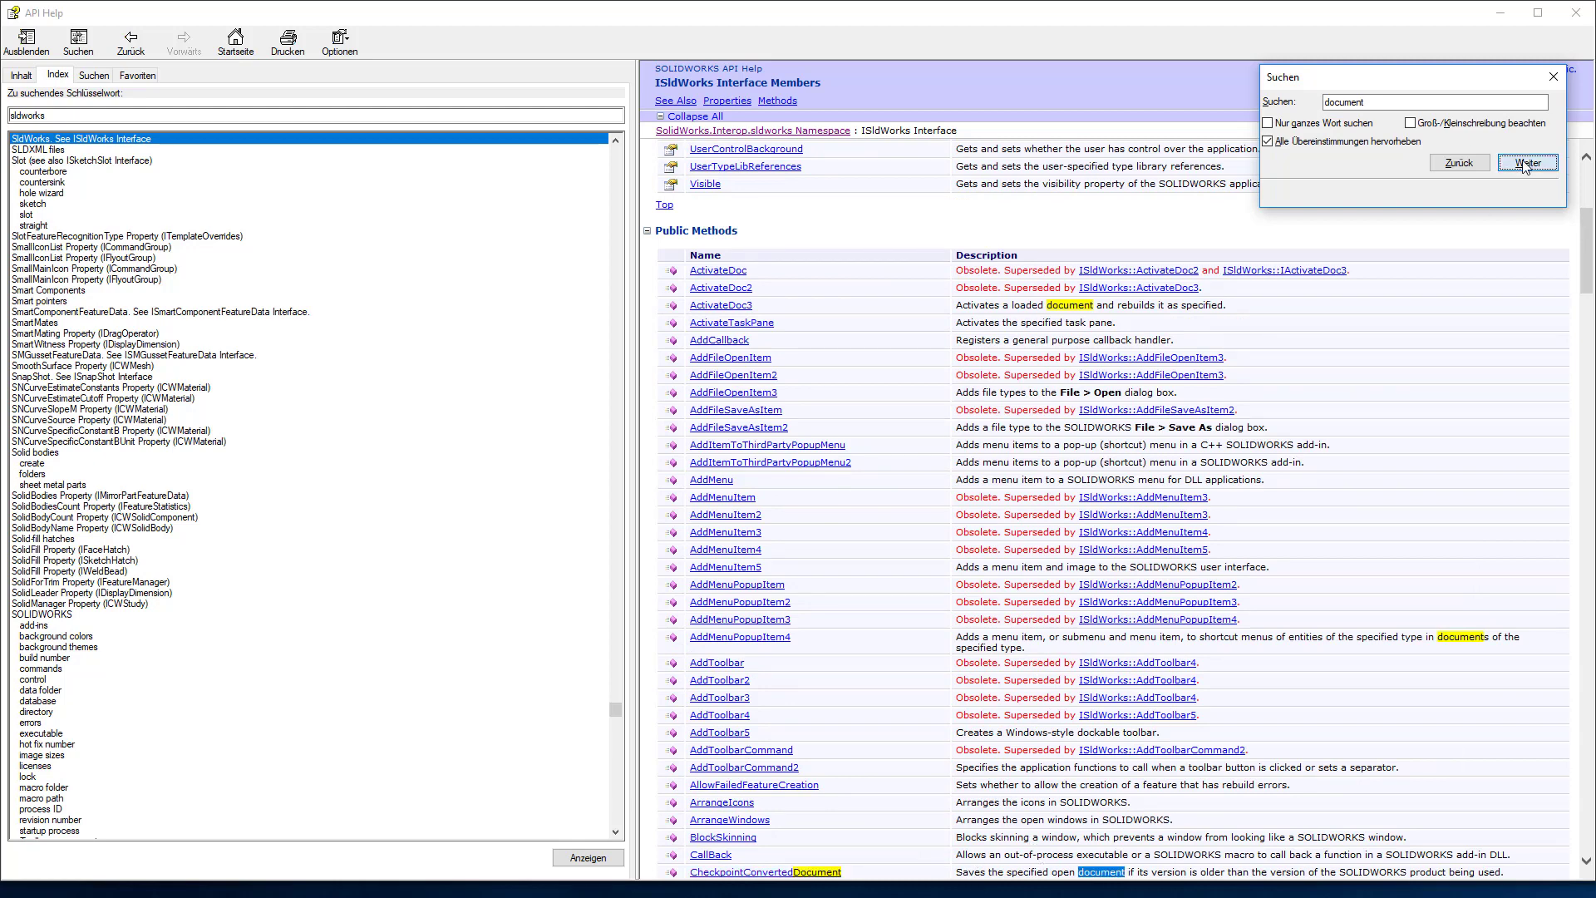
left_click(1528, 164)
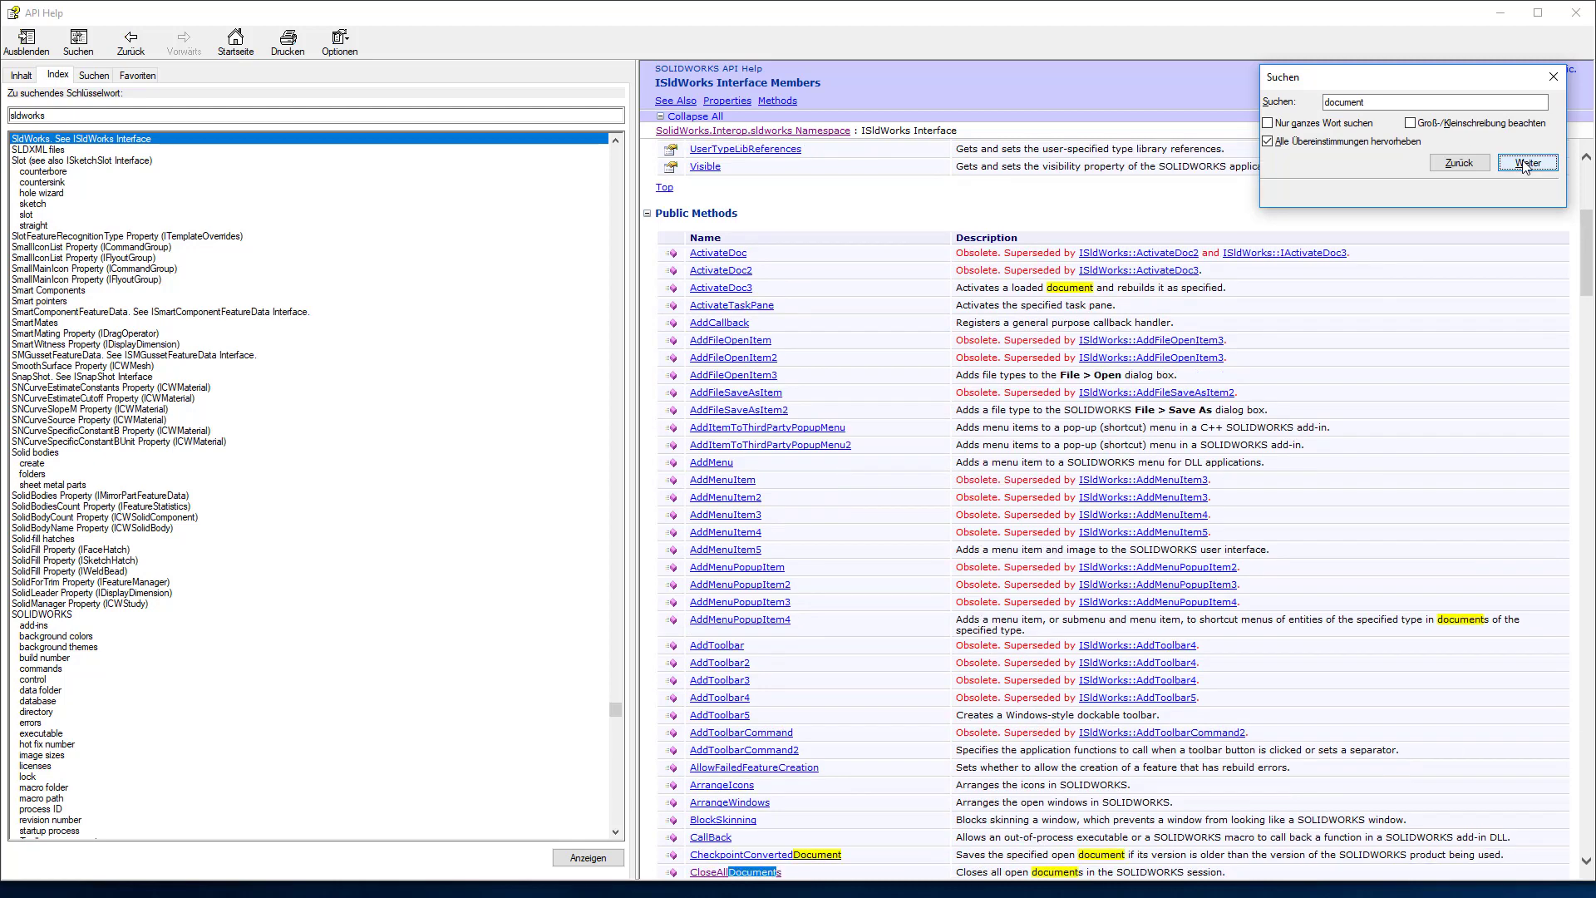
left_click(1528, 164)
left_click(1527, 164)
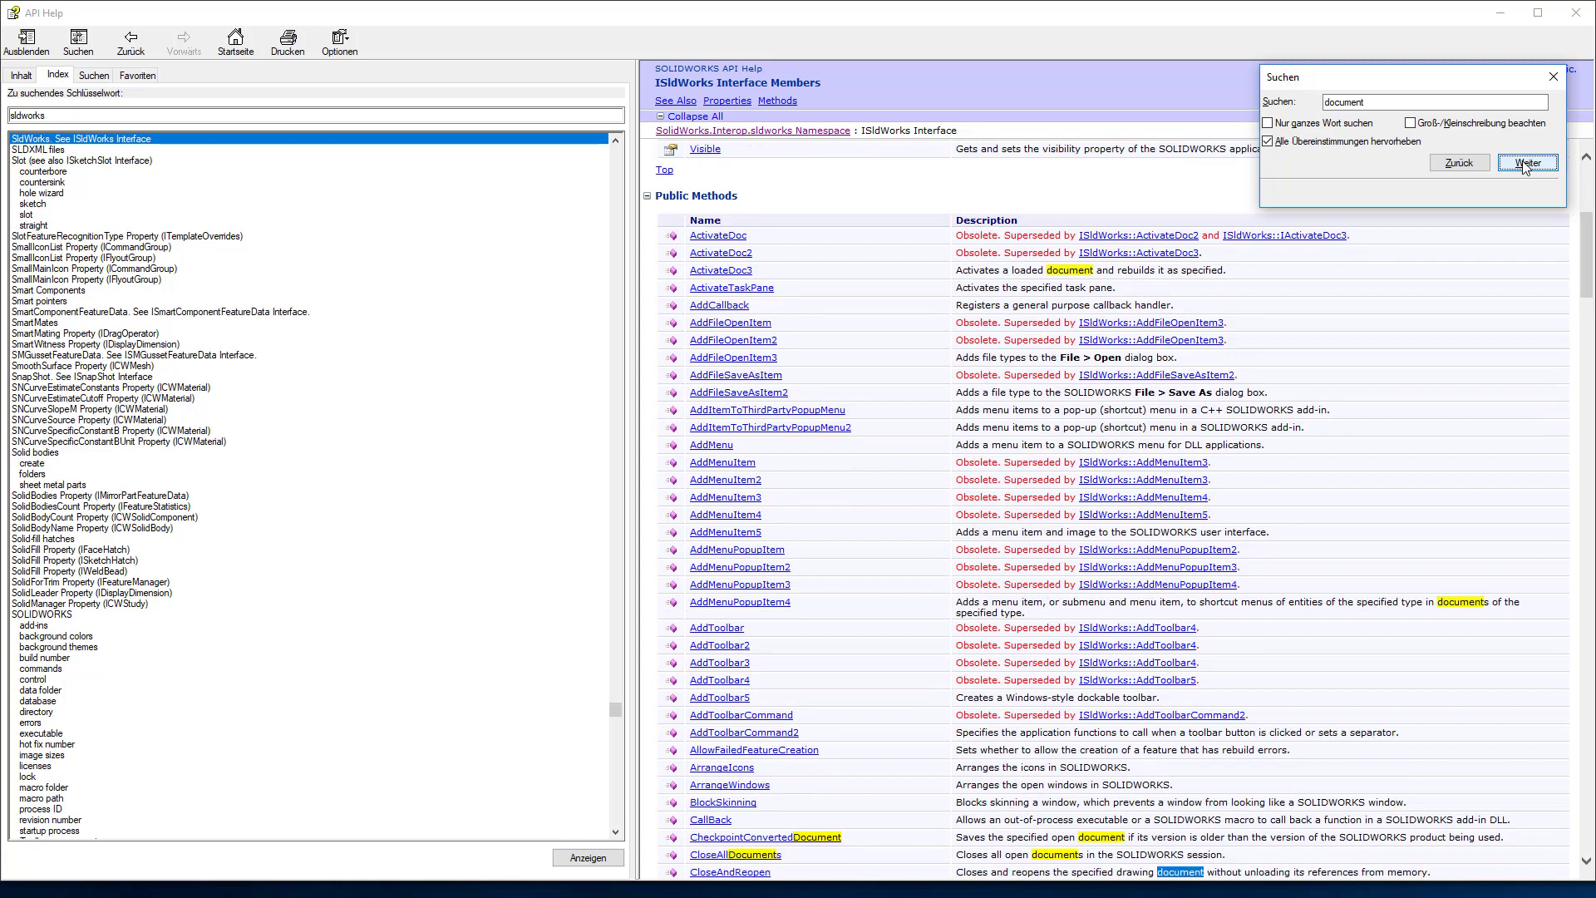
left_click(1527, 163)
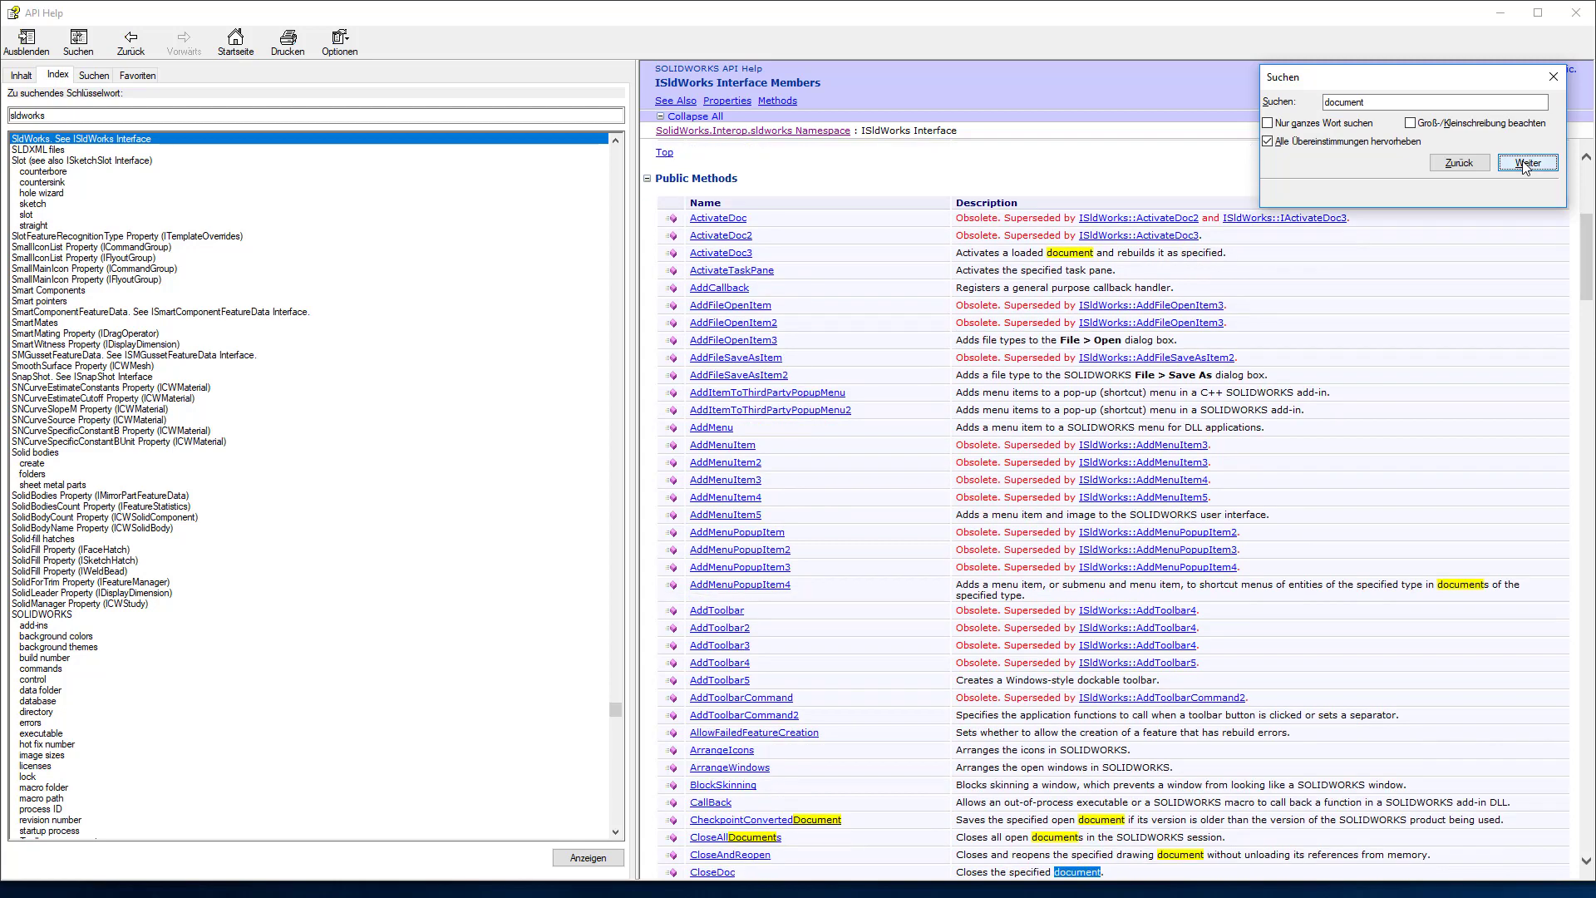
left_click(1527, 164)
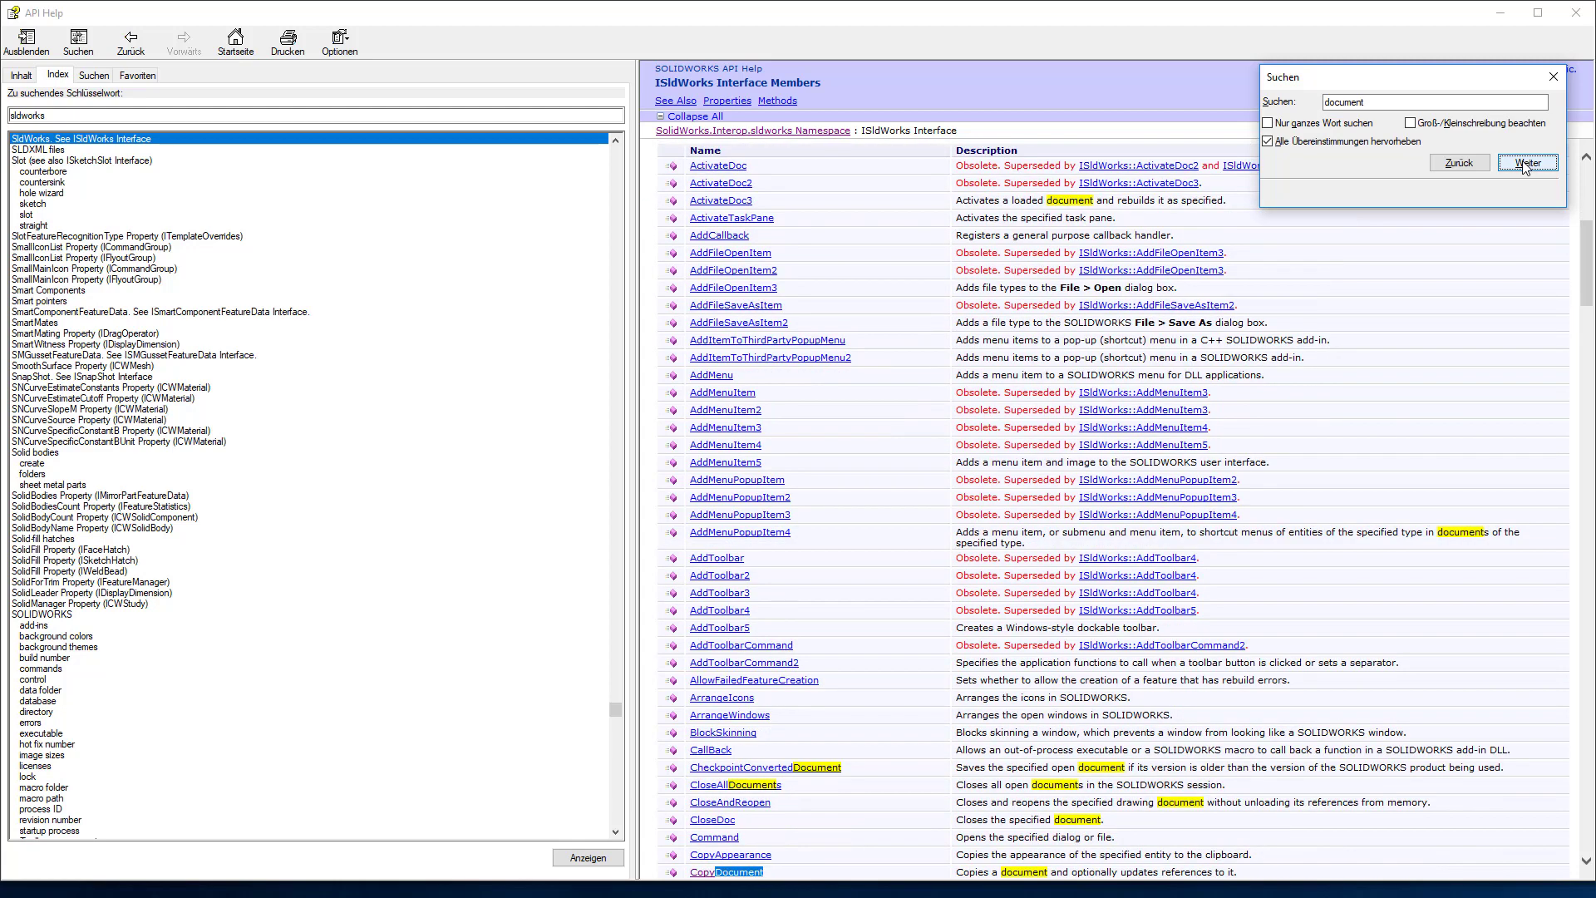
left_click(1527, 164)
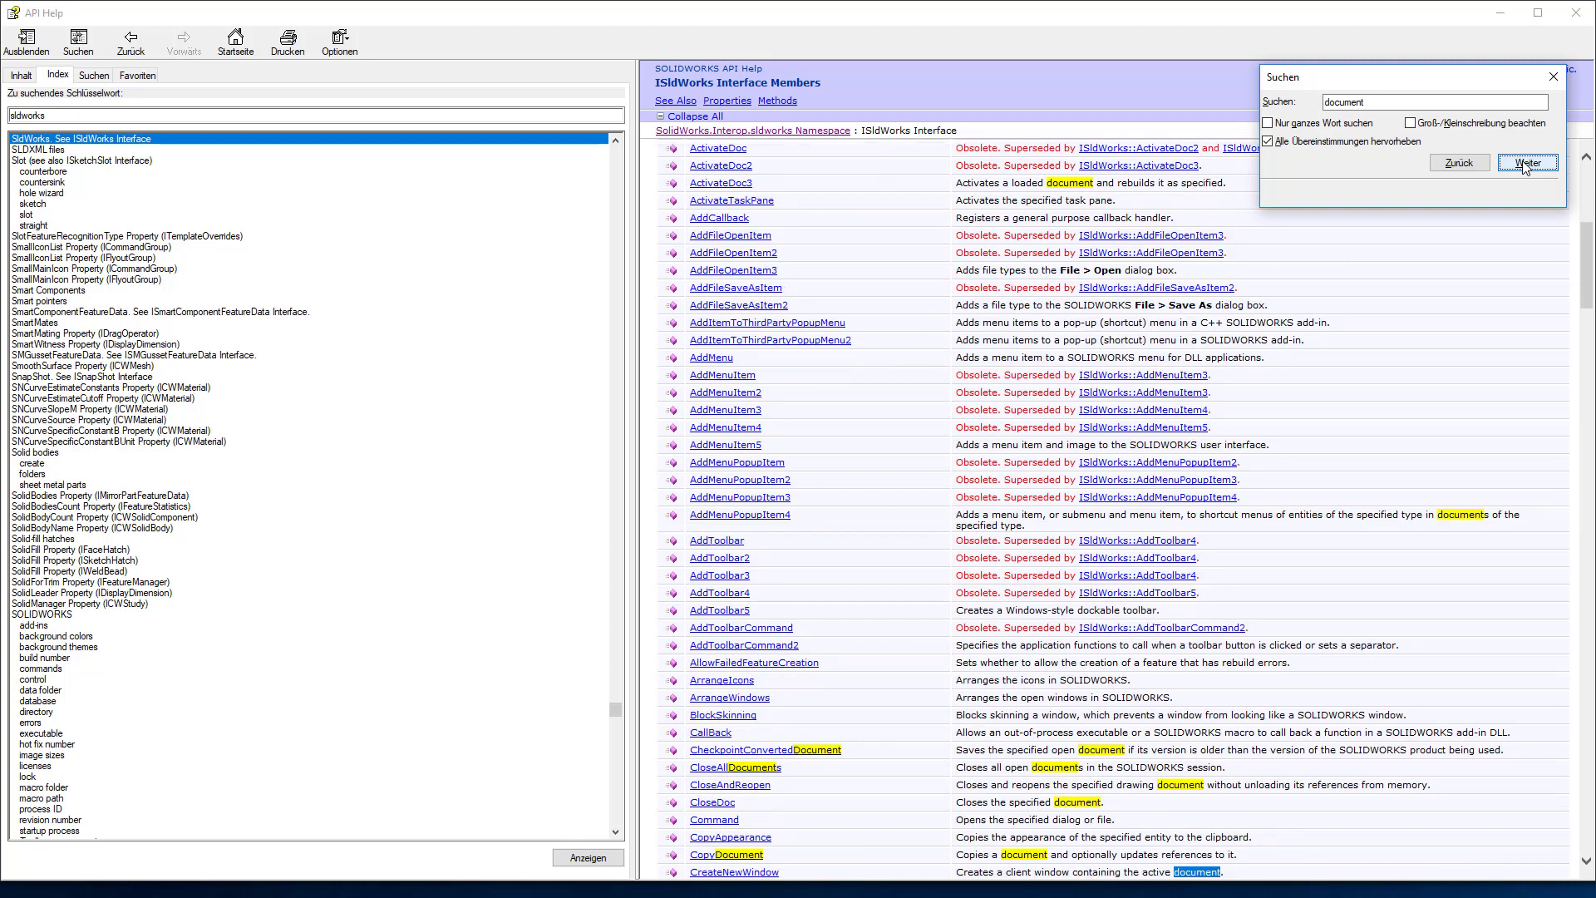
left_click(1527, 164)
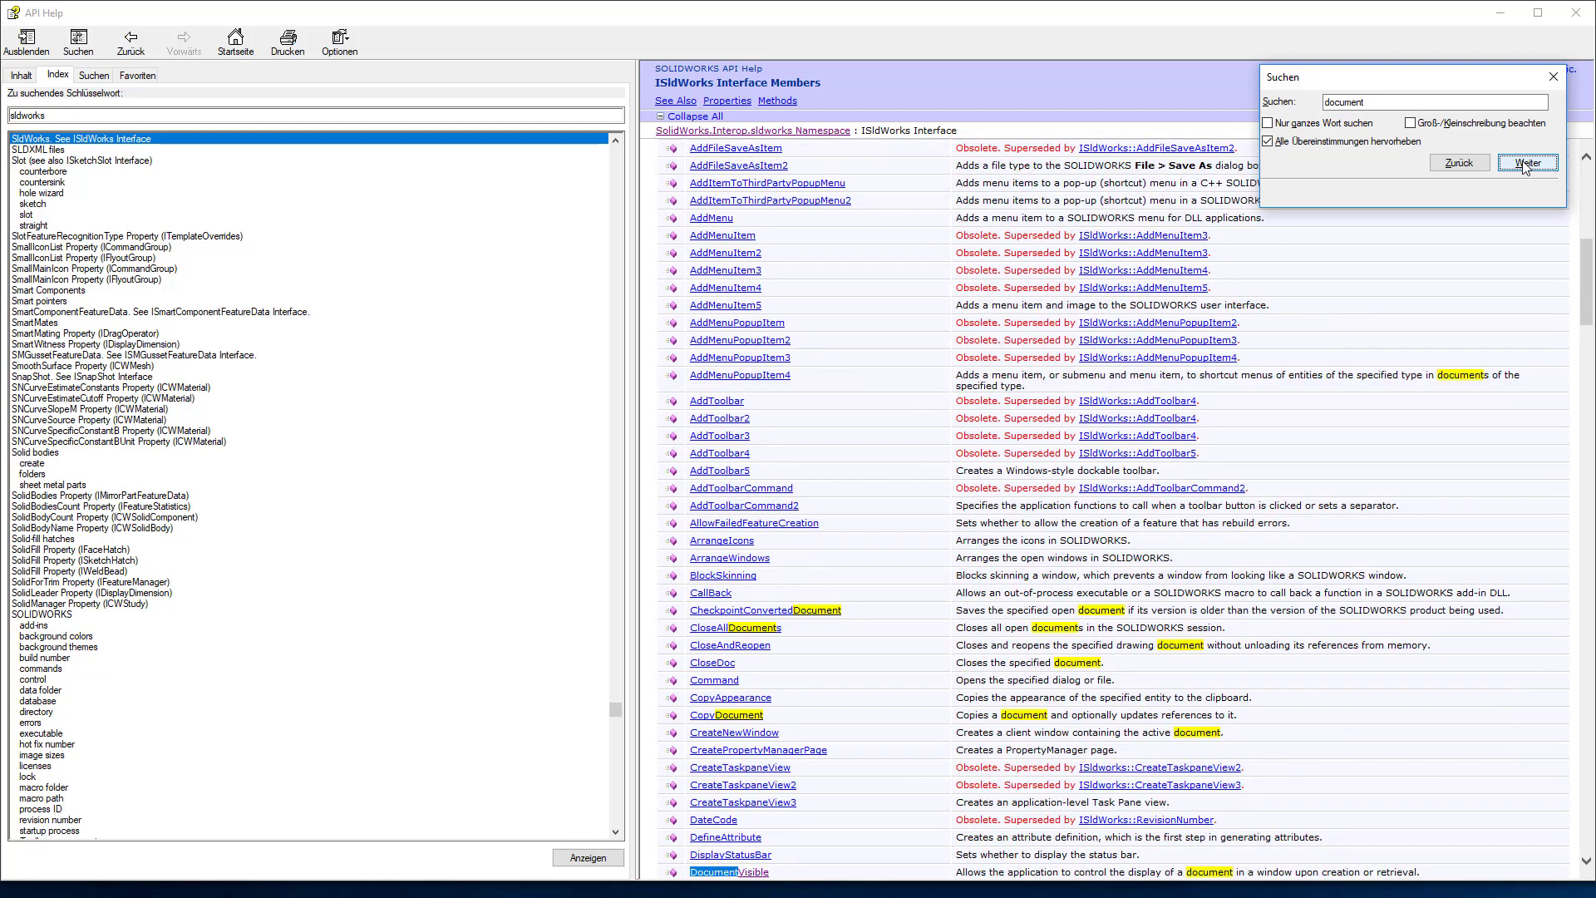
left_click(1527, 164)
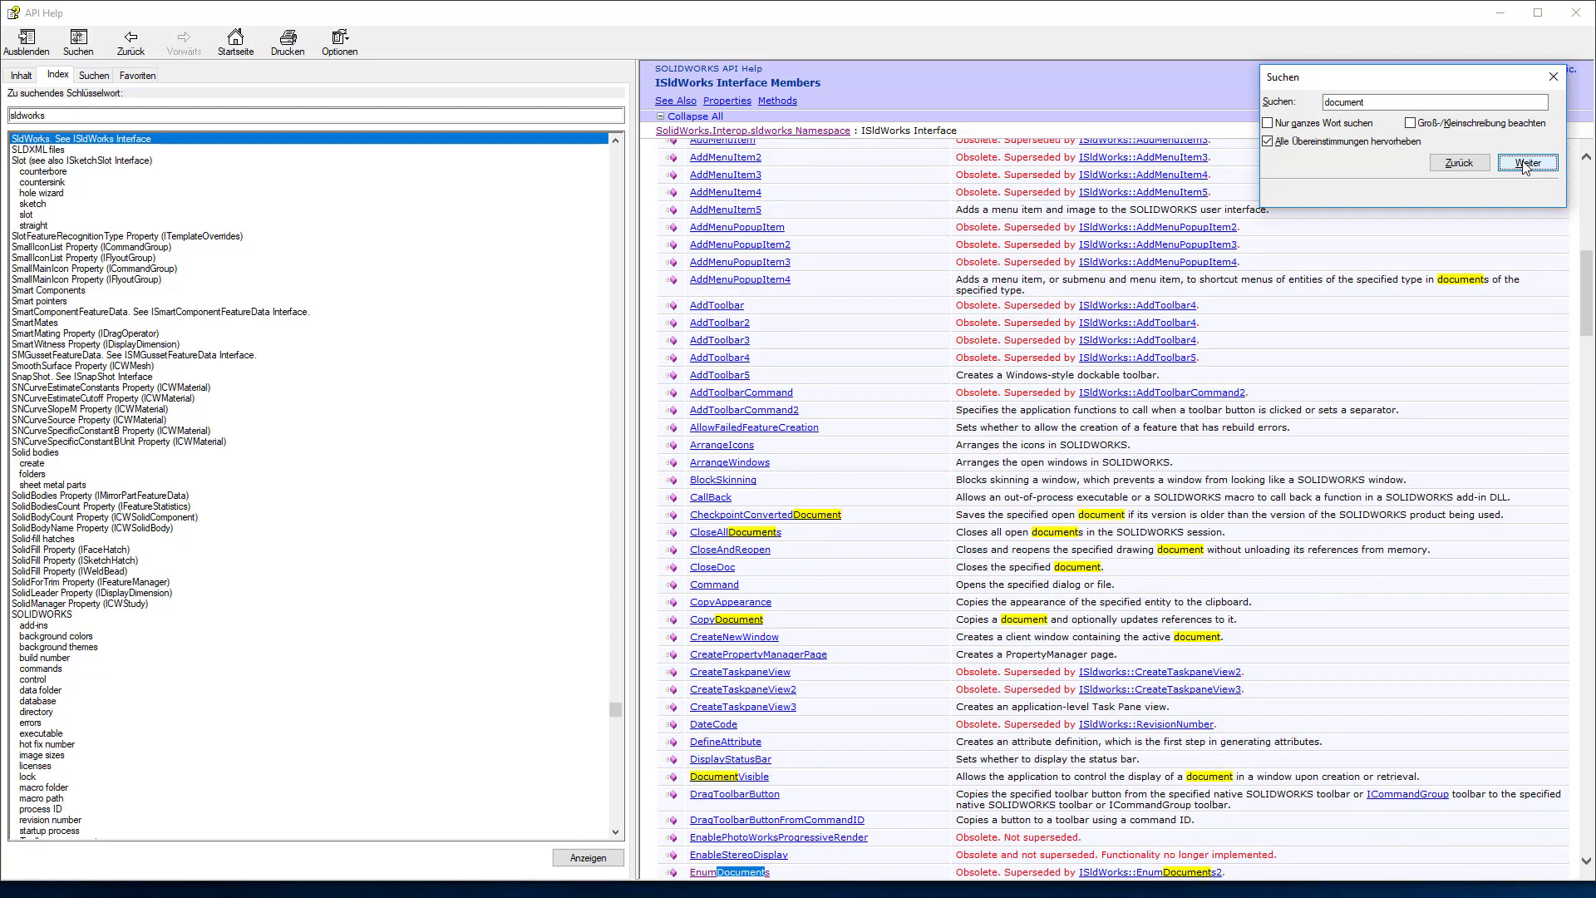
left_click(1527, 163)
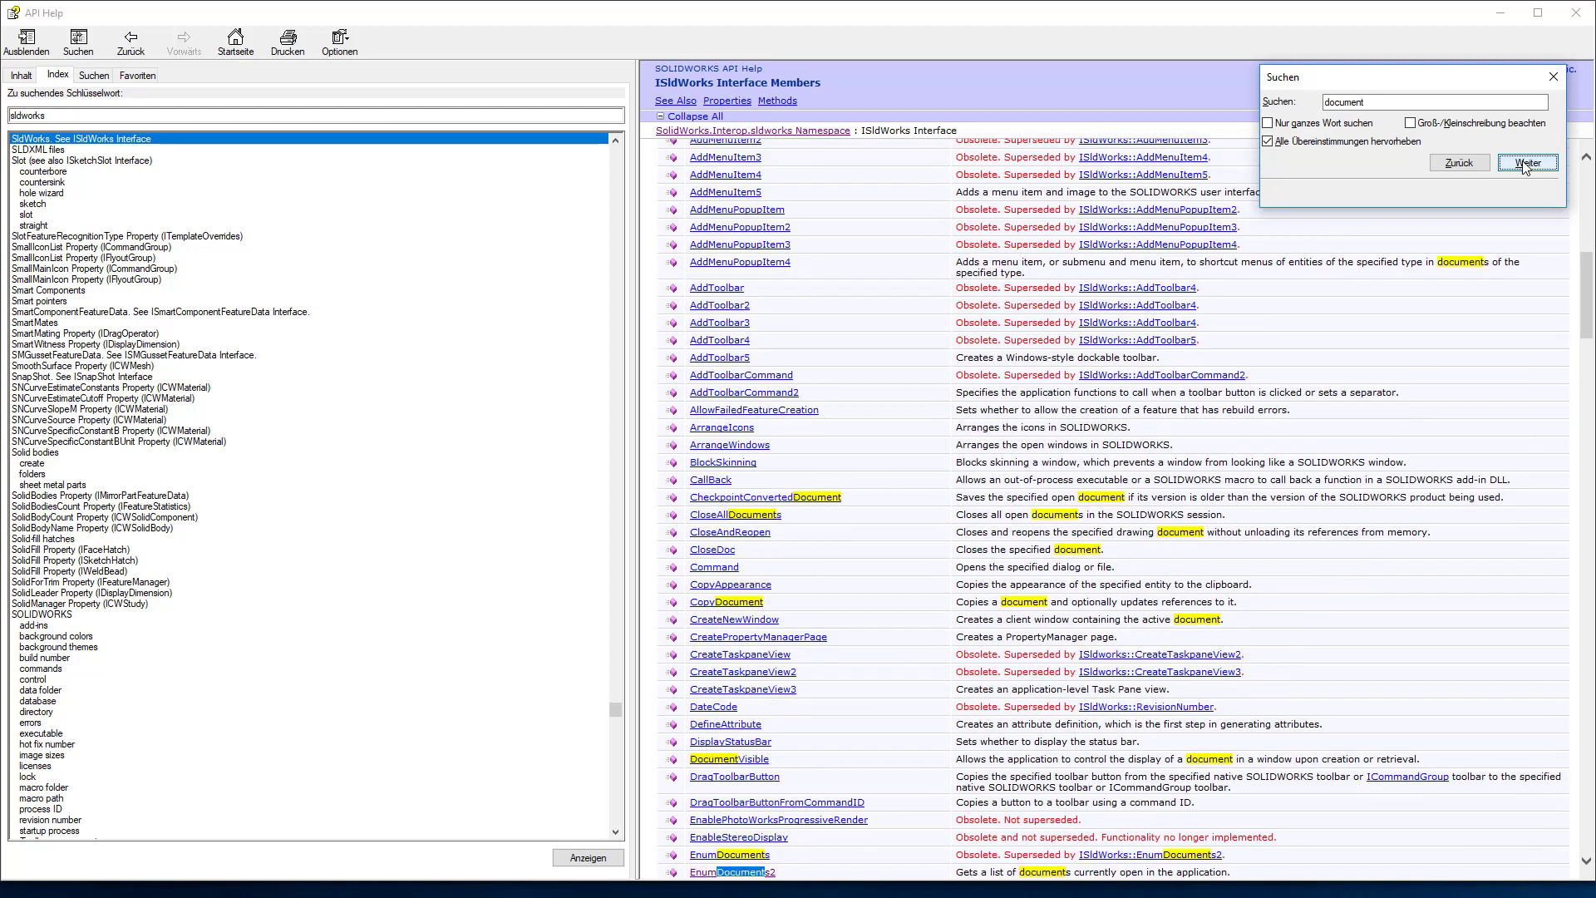
left_click(1527, 164)
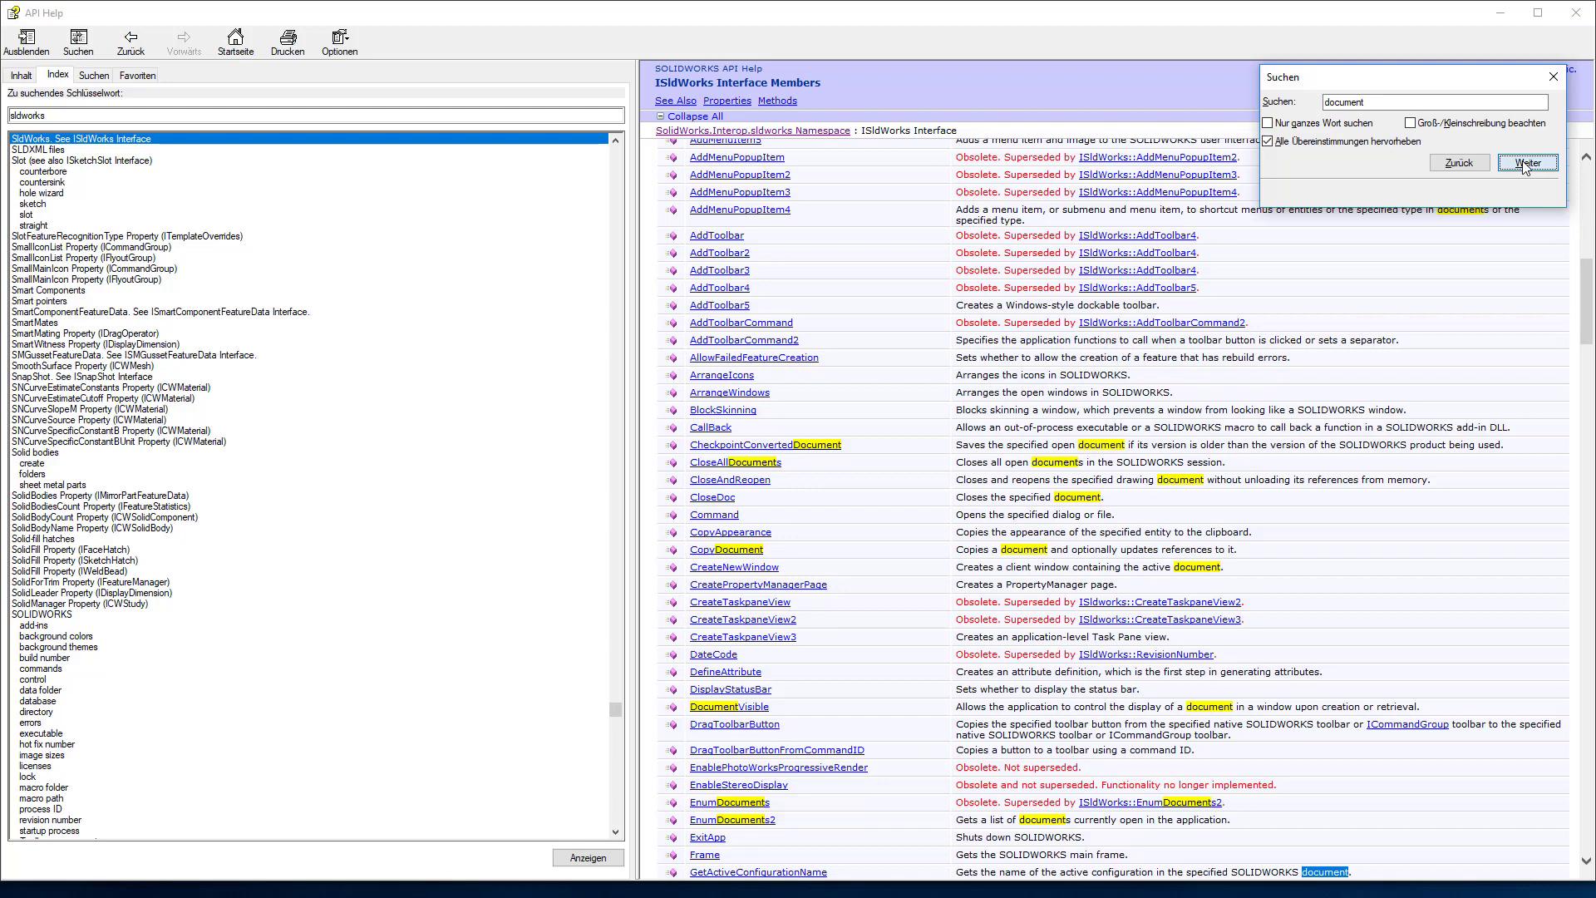
left_click(1527, 164)
left_click(1527, 164)
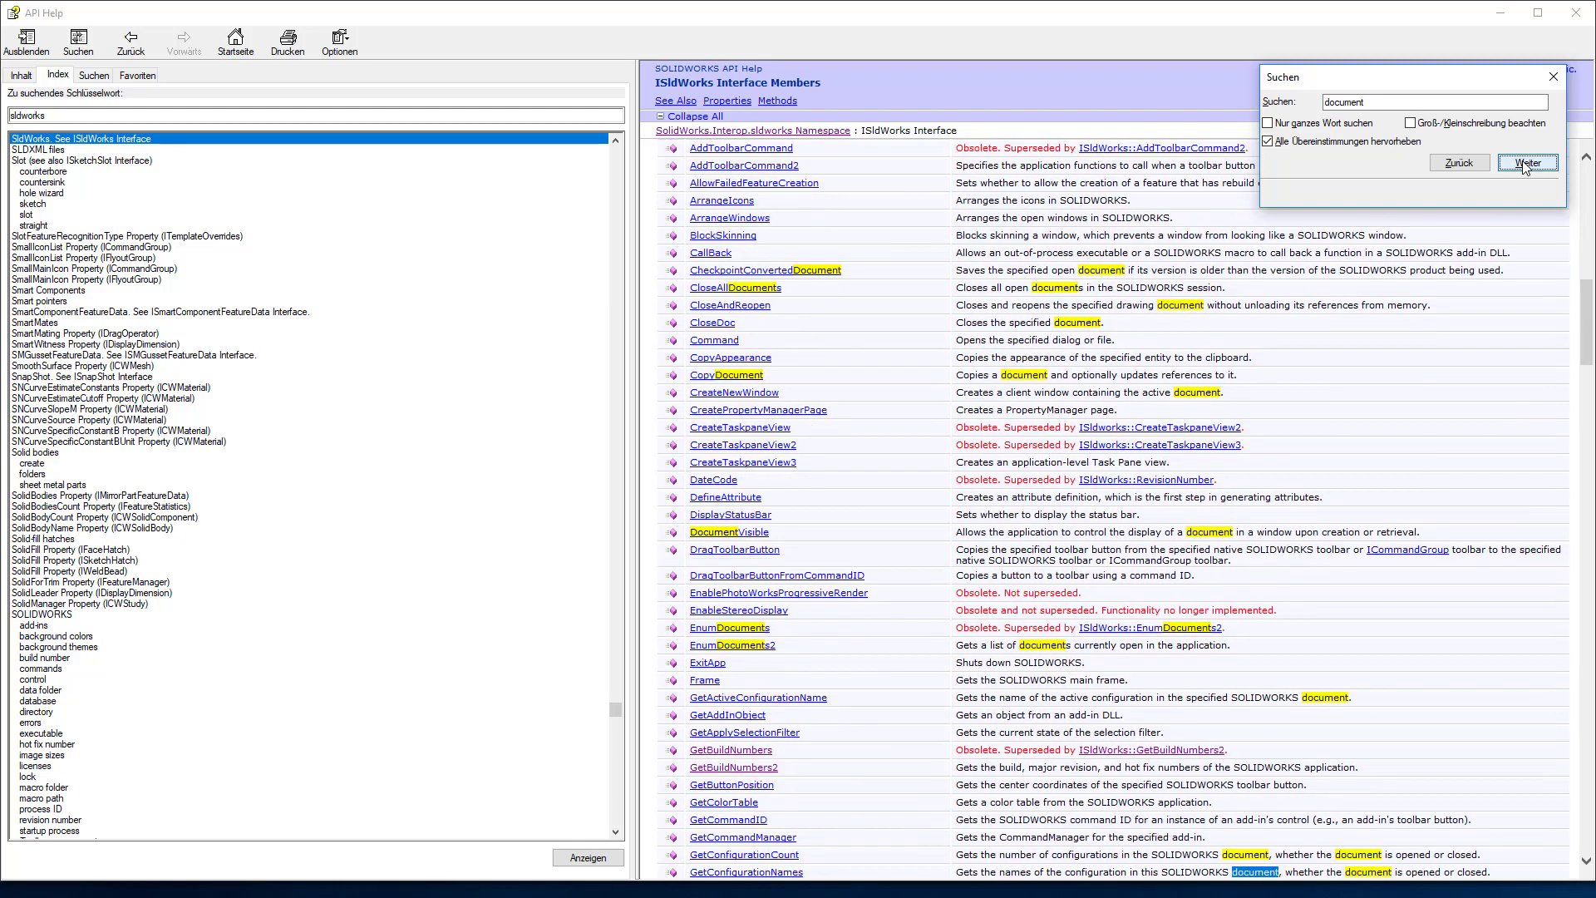
left_click(1527, 164)
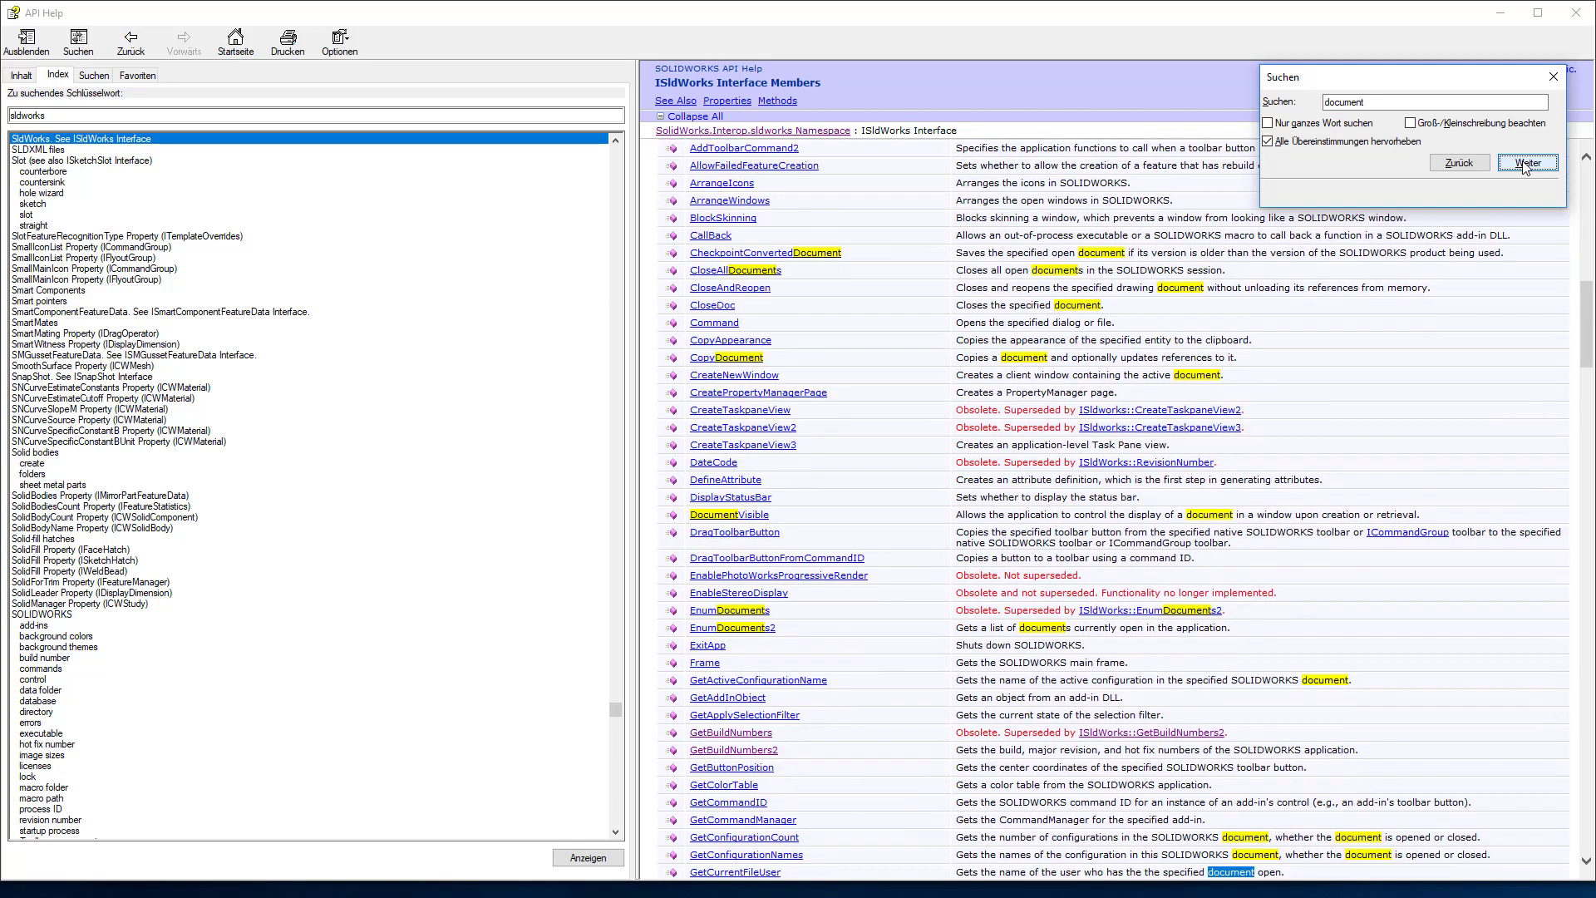
left_click(1527, 164)
left_click(1527, 164)
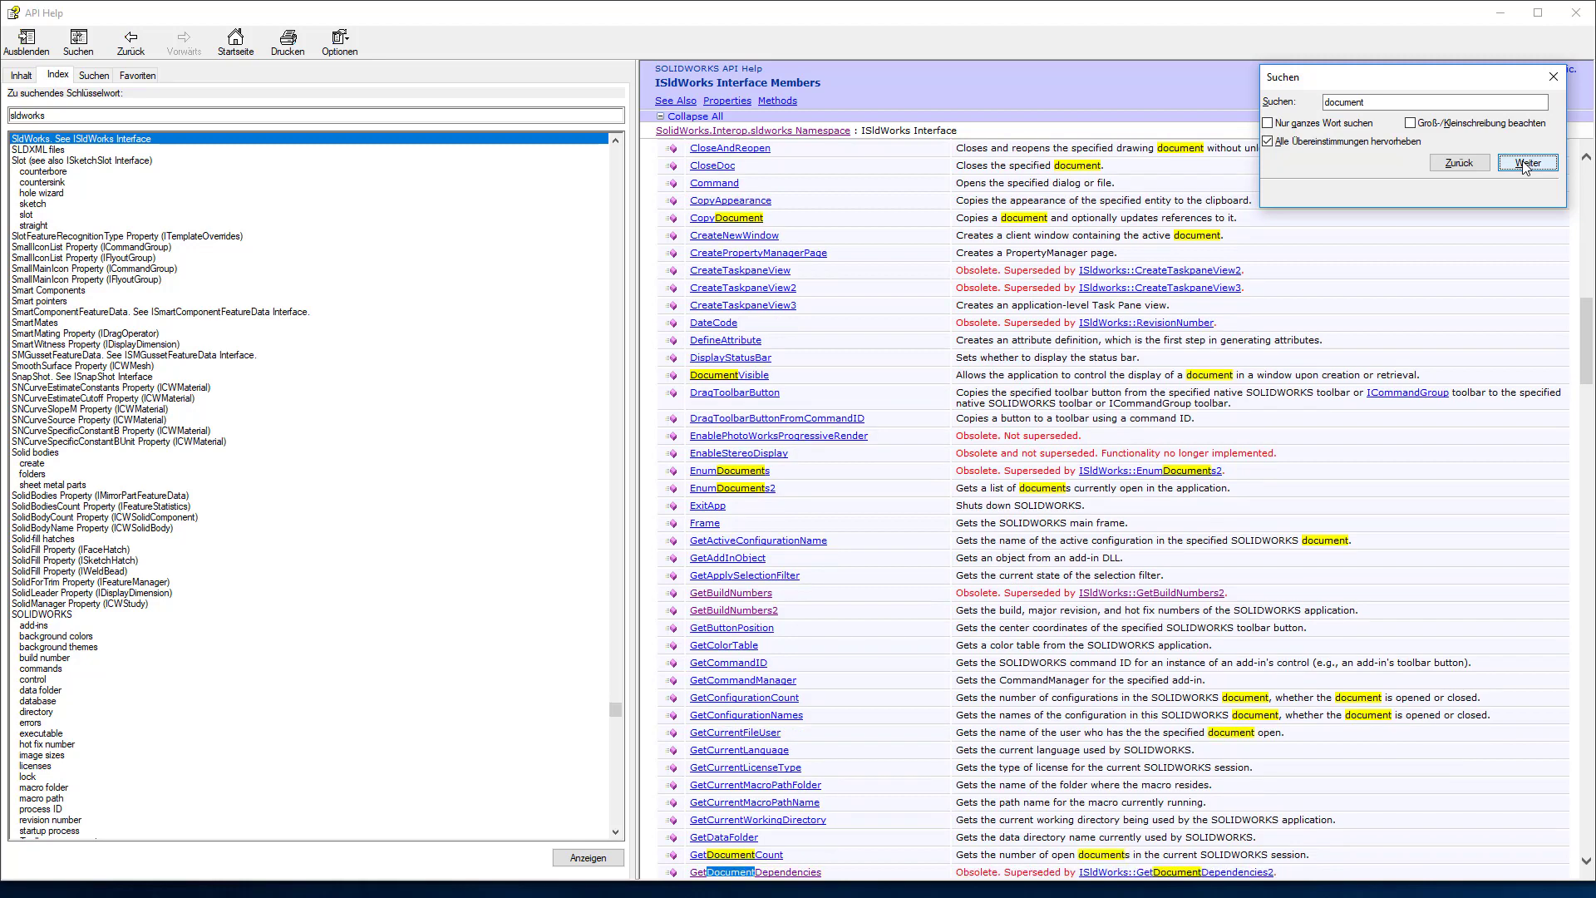
left_click(1528, 164)
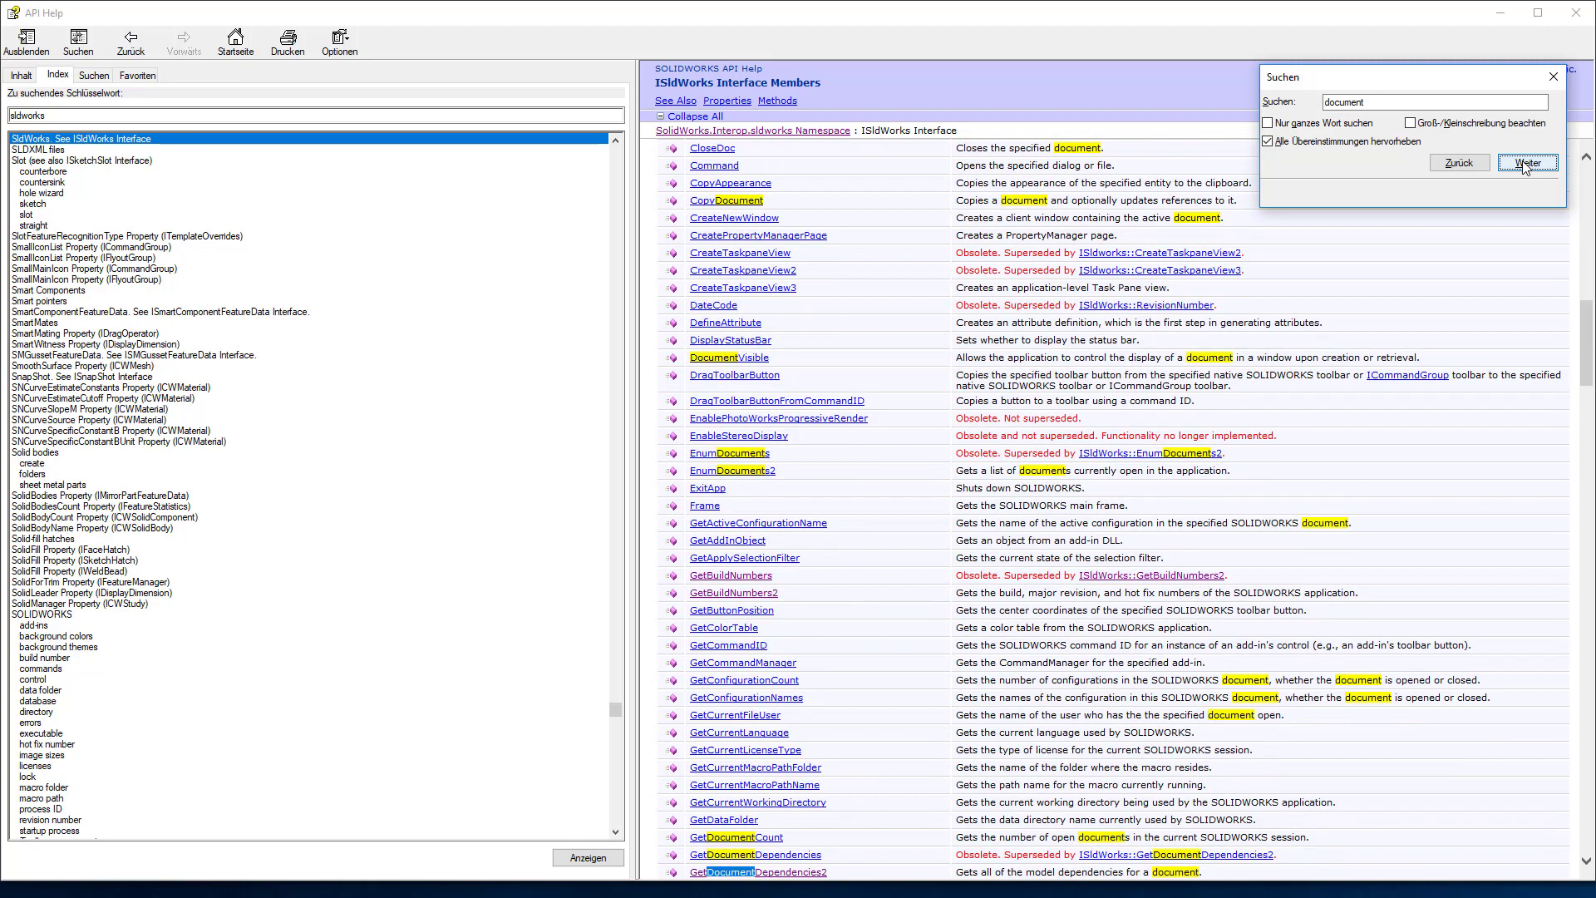
left_click(1527, 164)
left_click(1528, 164)
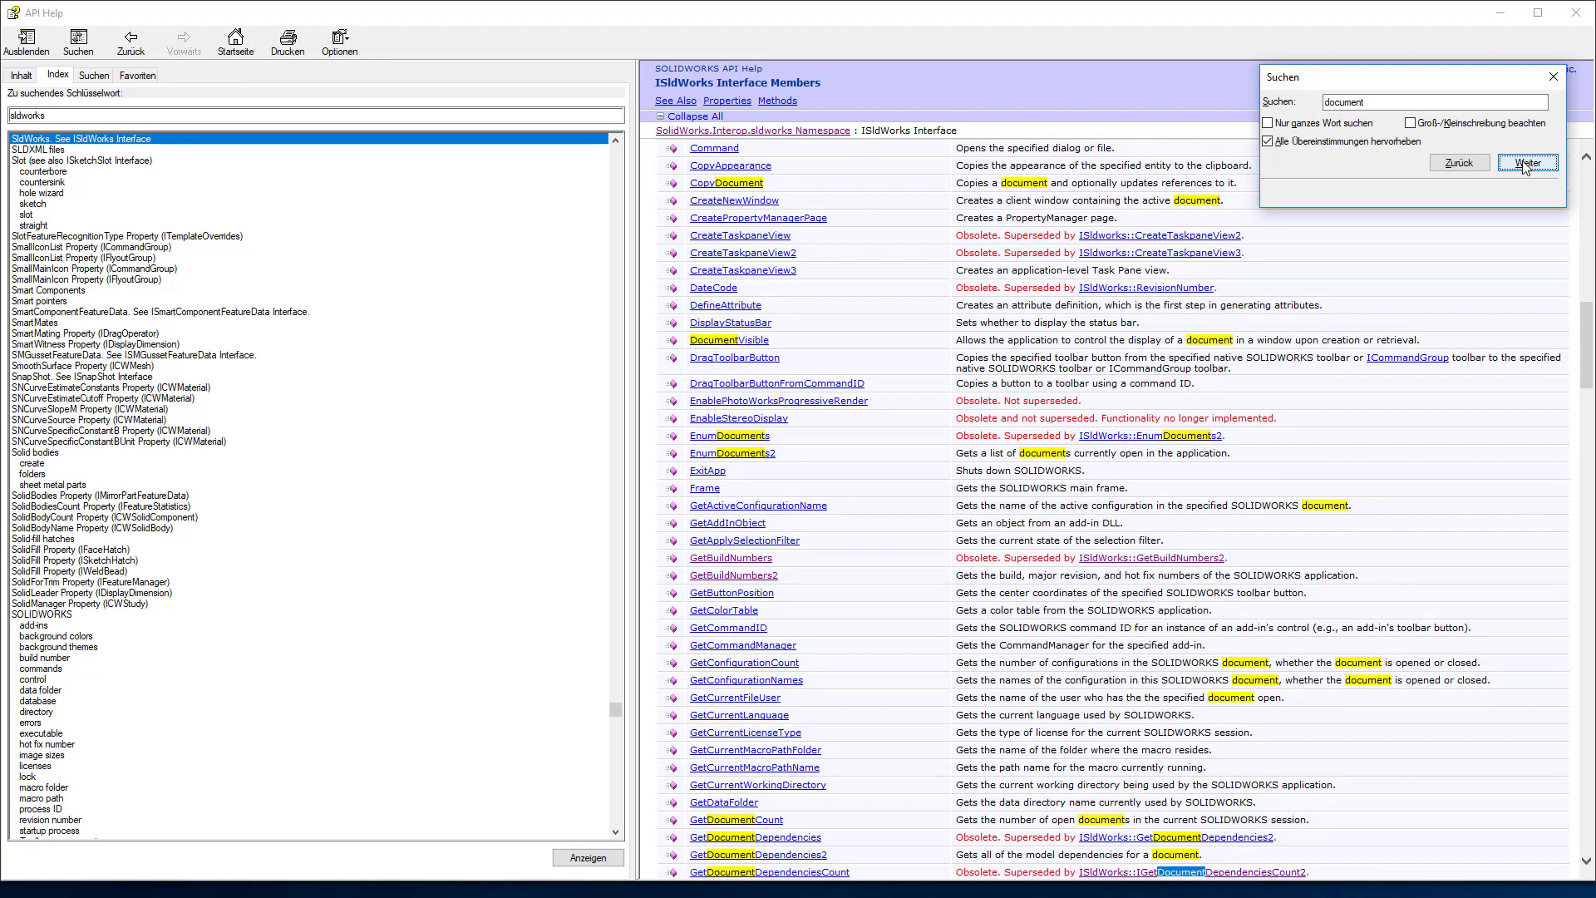
left_click(1527, 163)
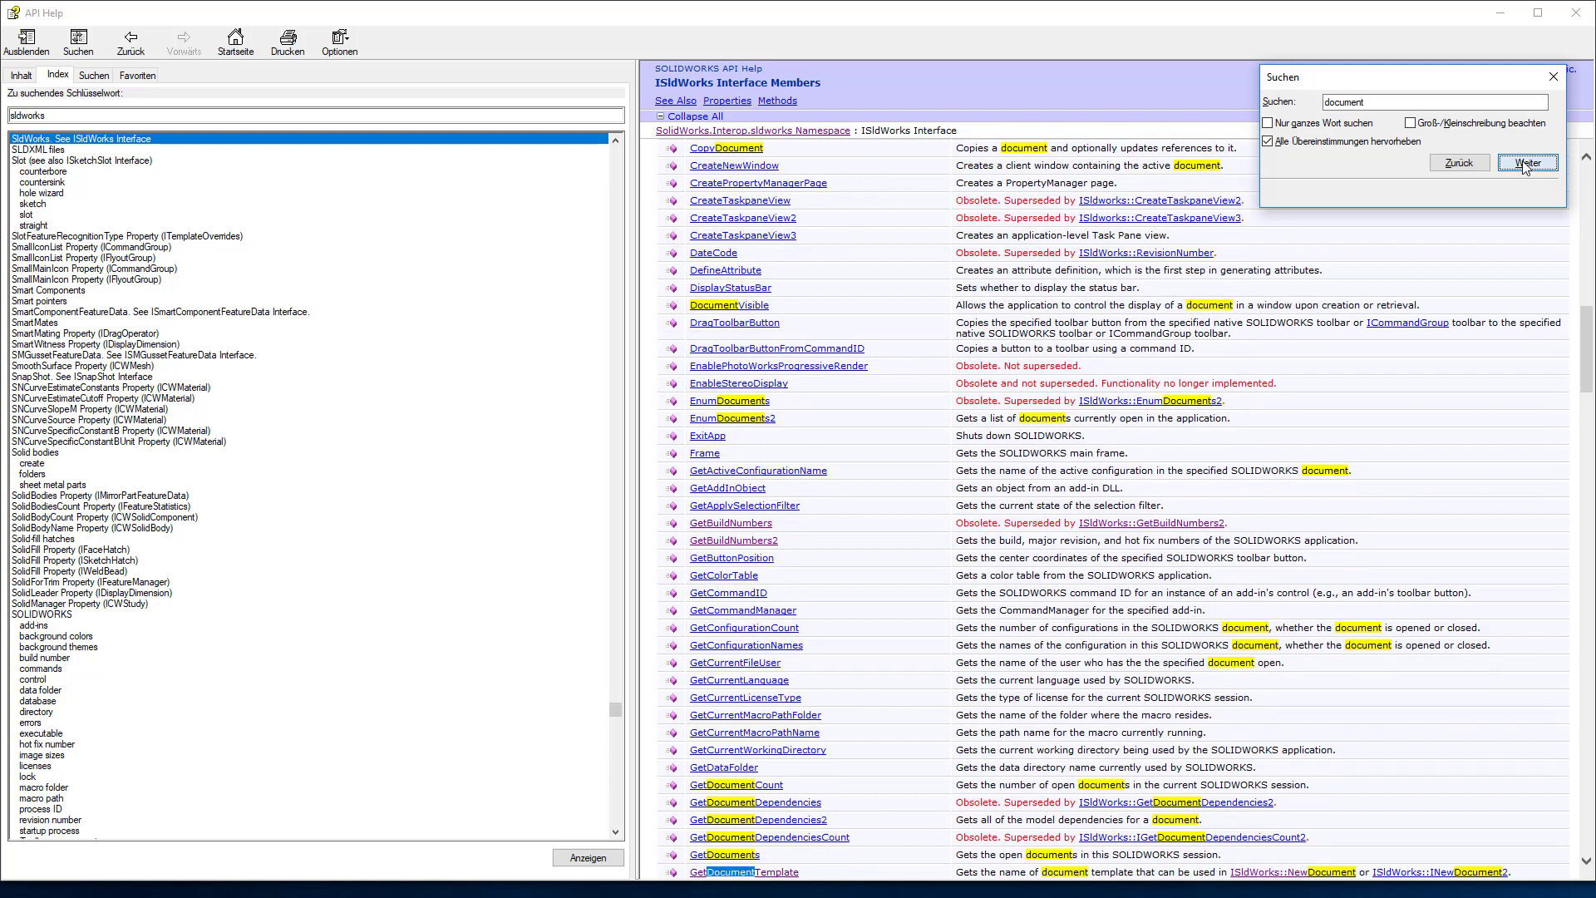
left_click(1527, 164)
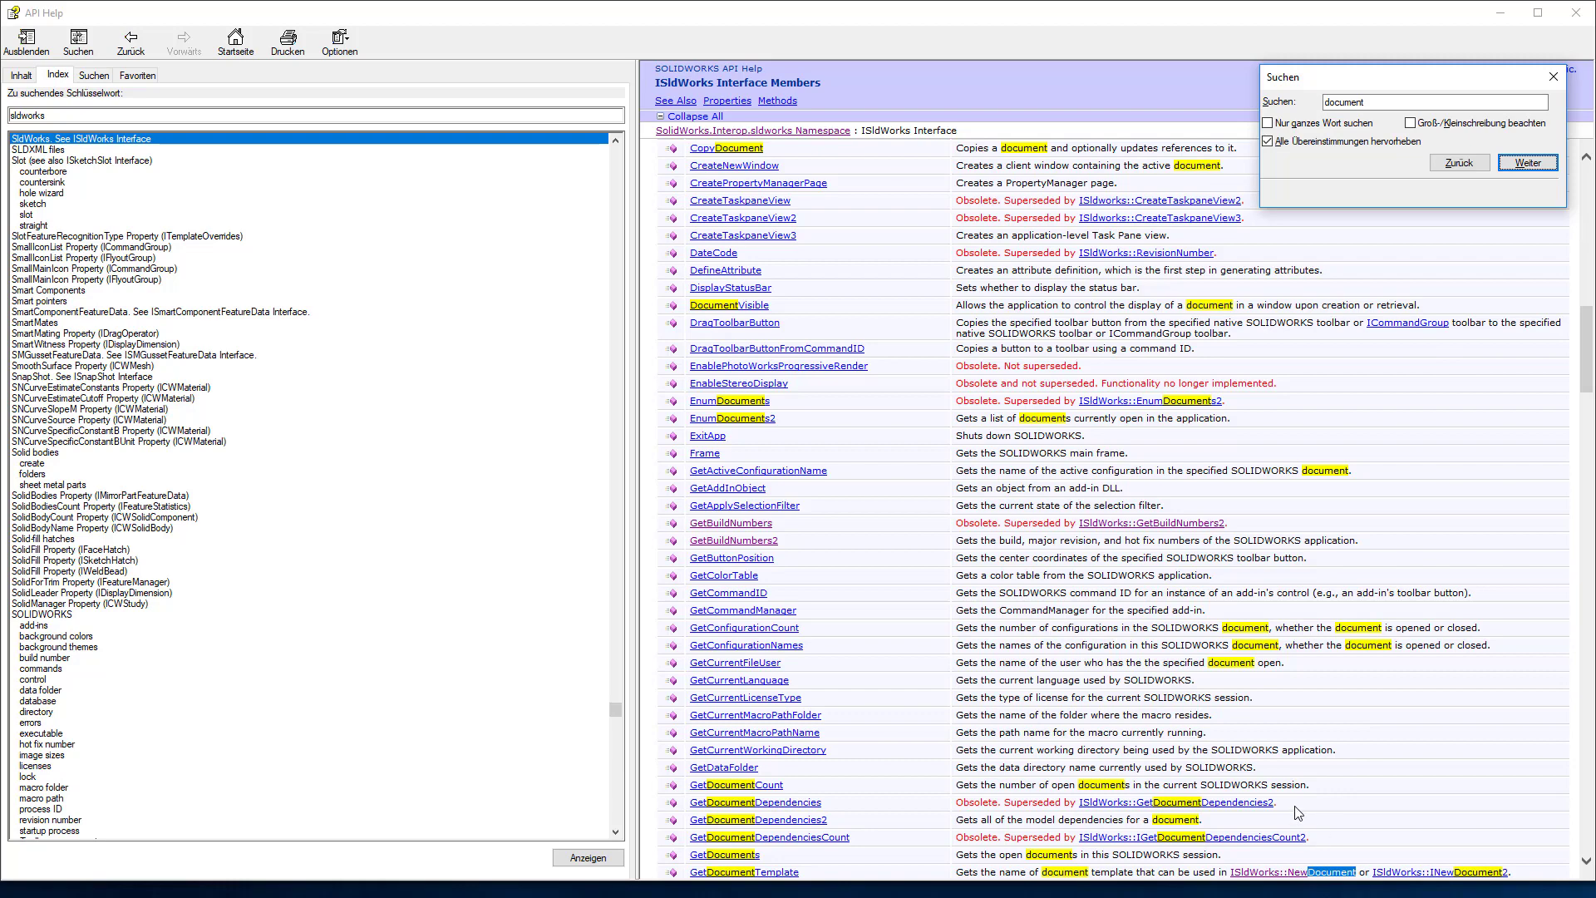
scroll(1288, 802, "down", 4)
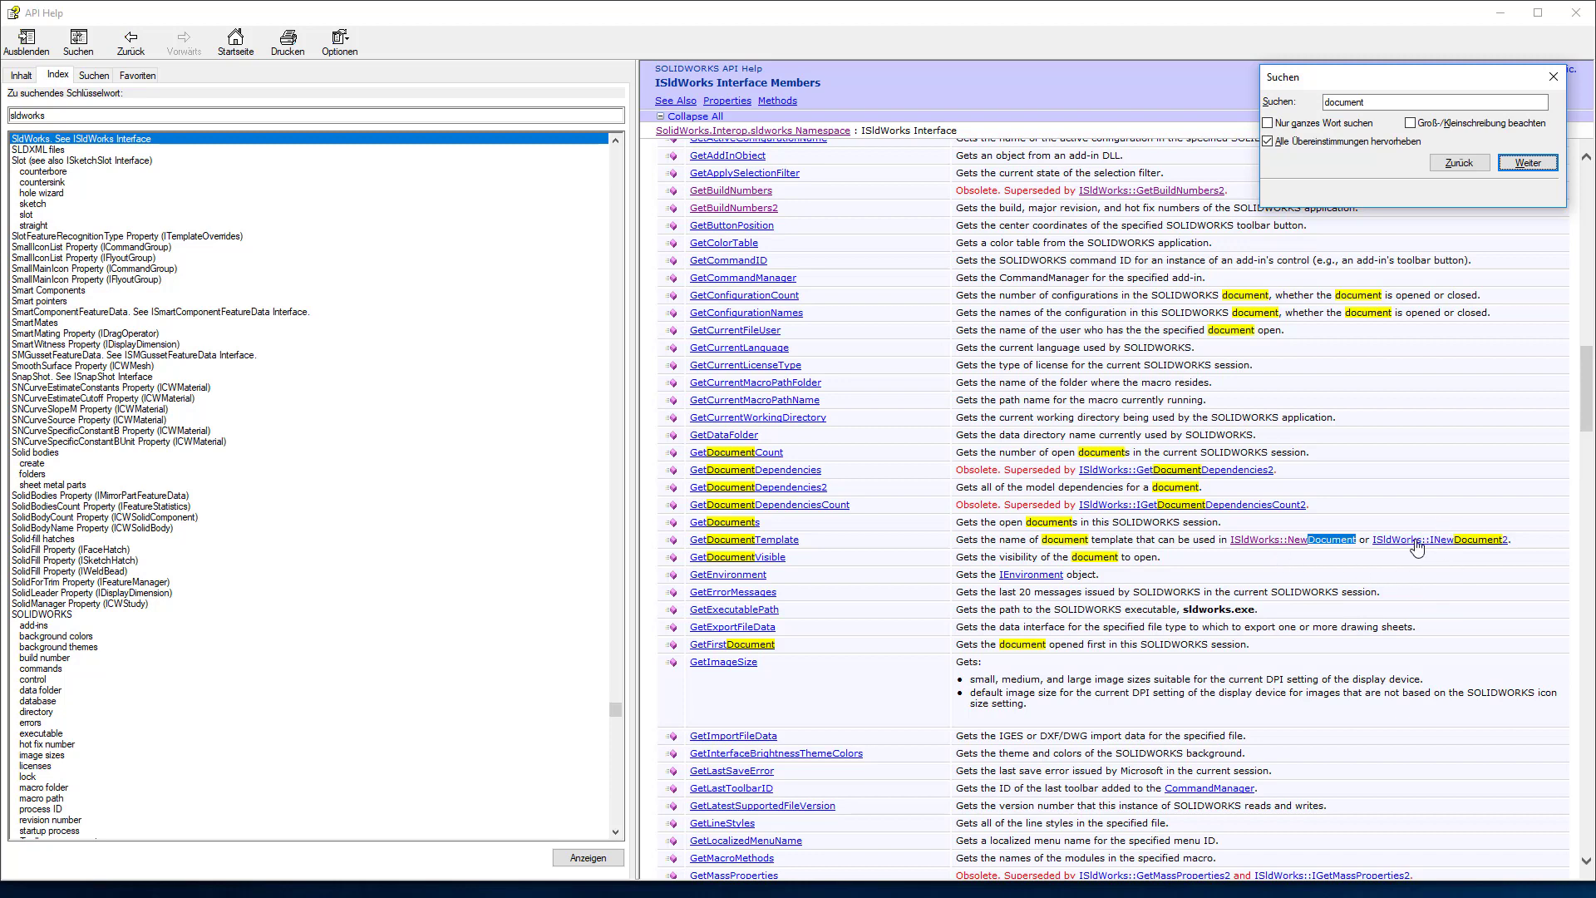
Open the NewDocument Method (ISldWorks) page and review its TemplateName, PaperSize, Width and Height parameters.
left_click(1303, 544)
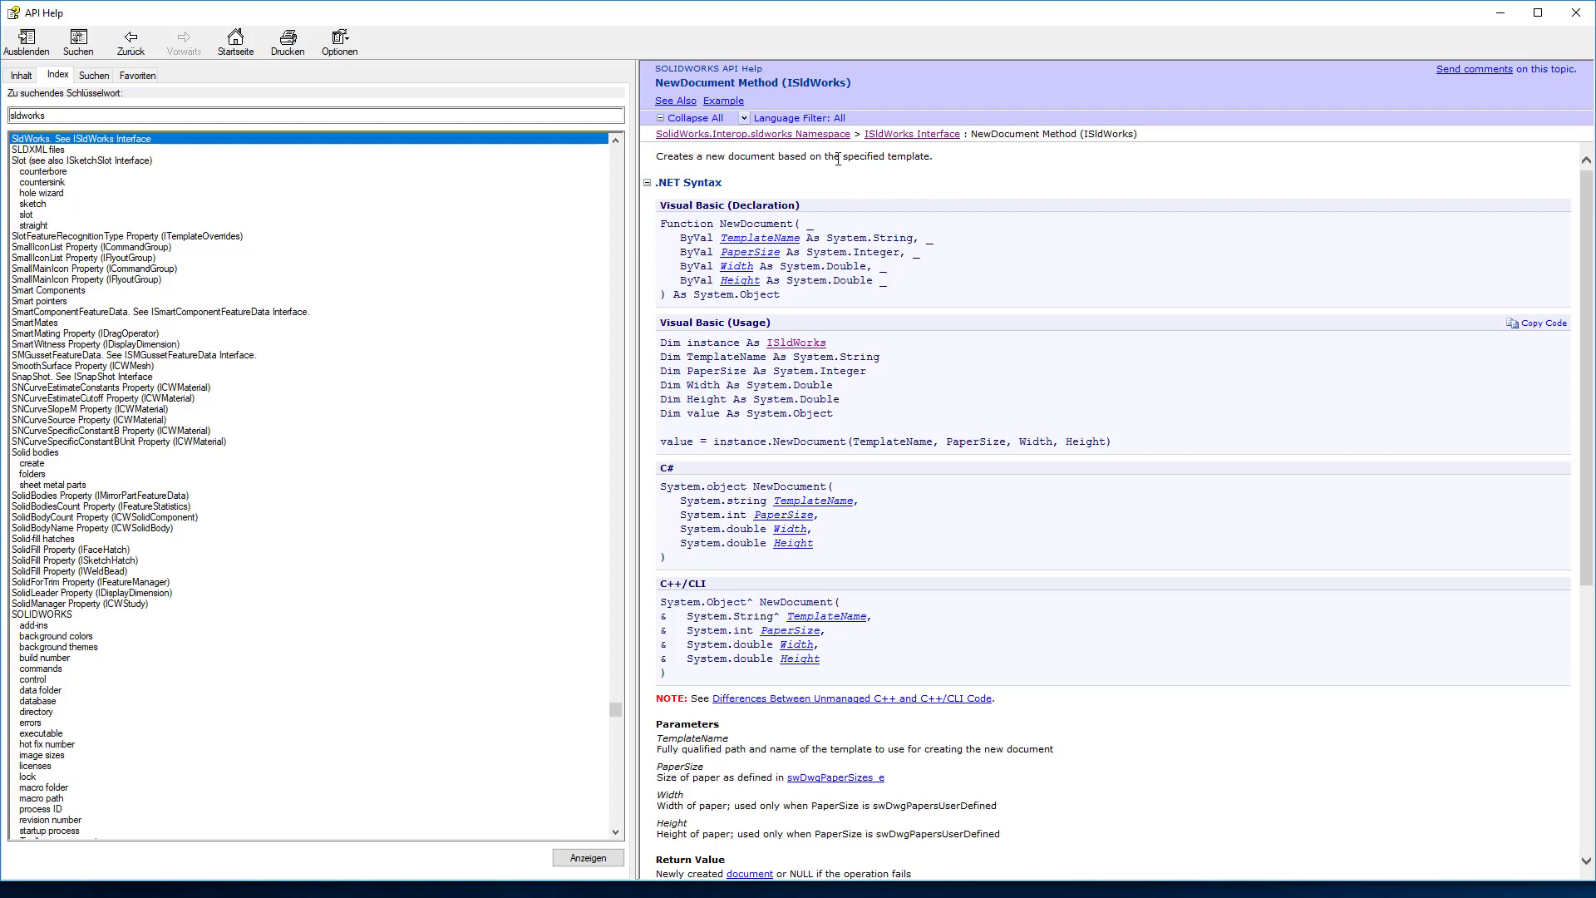
scroll(906, 337, "down", 1)
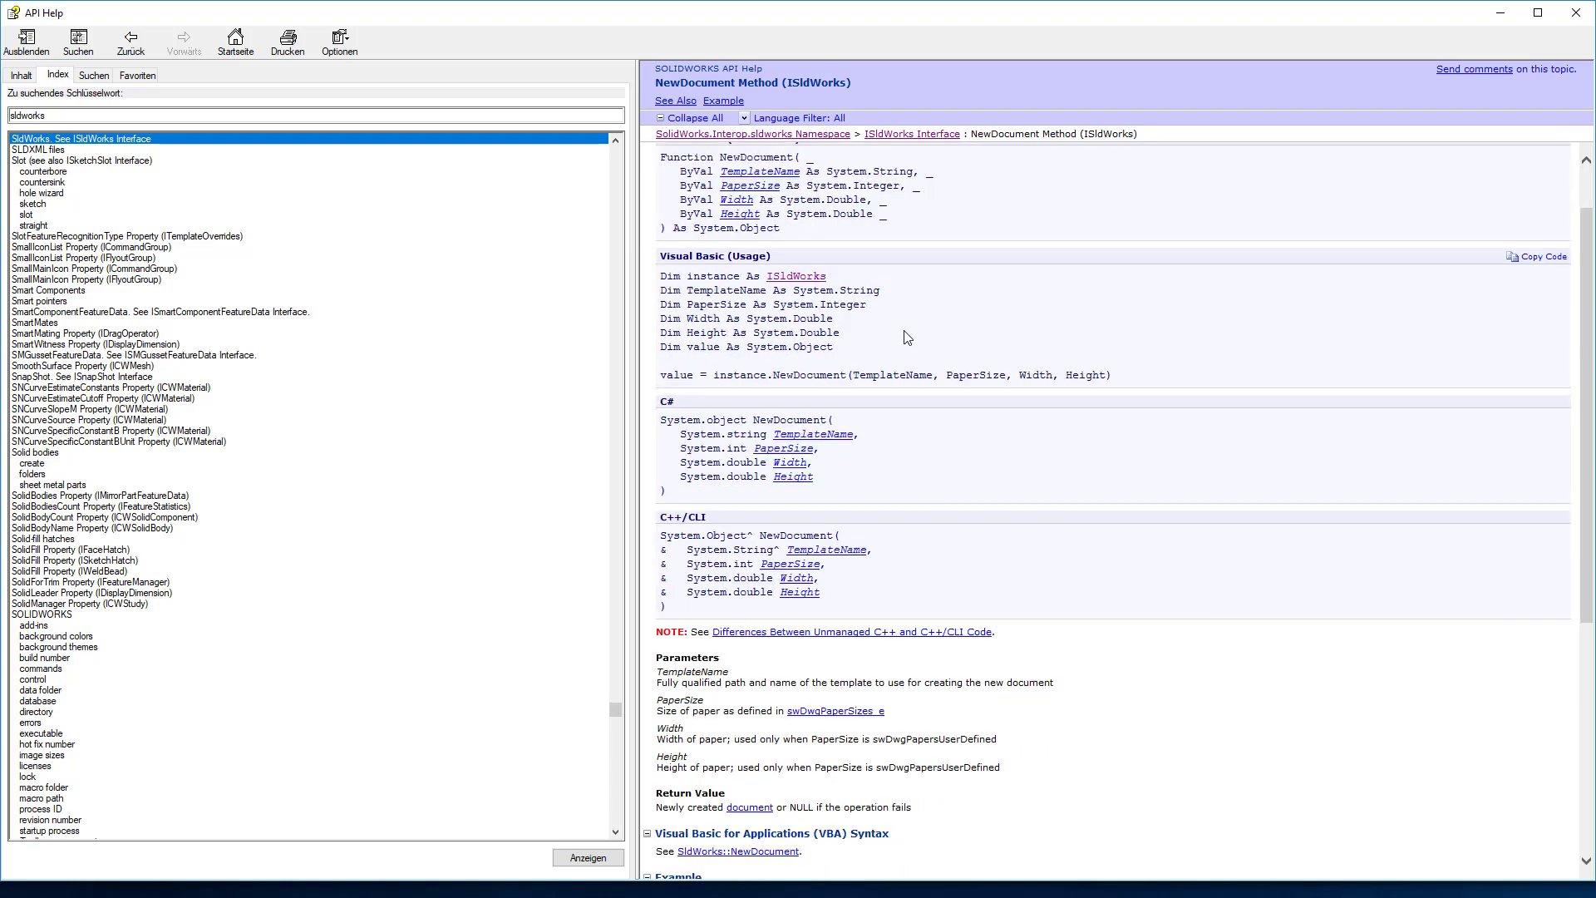
scroll(906, 337, "down", 5)
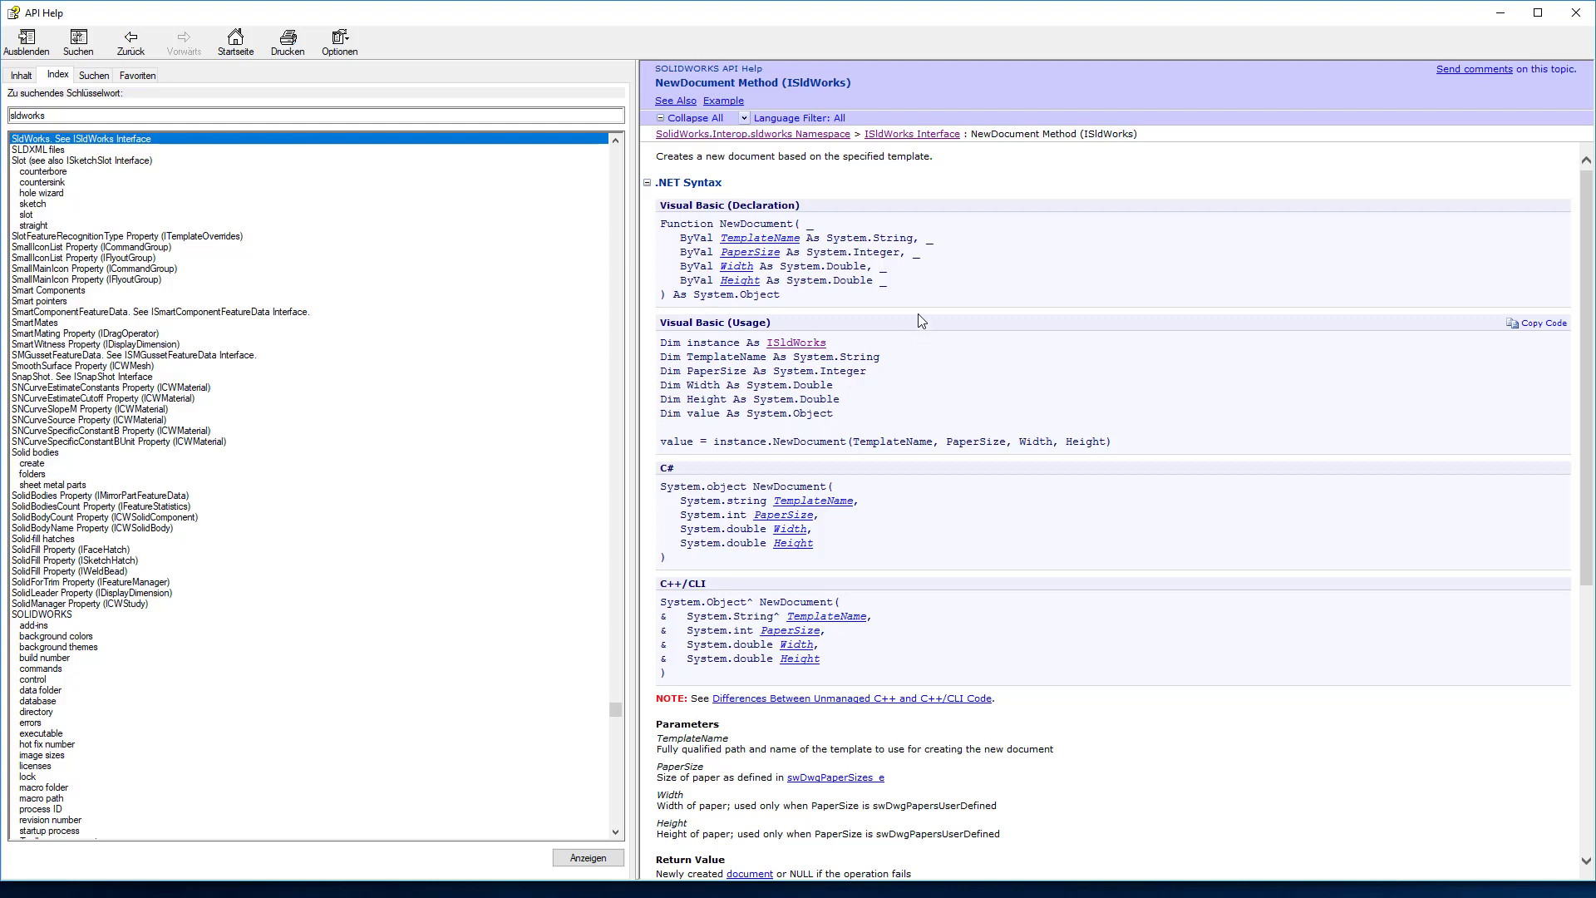
scroll(894, 319, "down", 7)
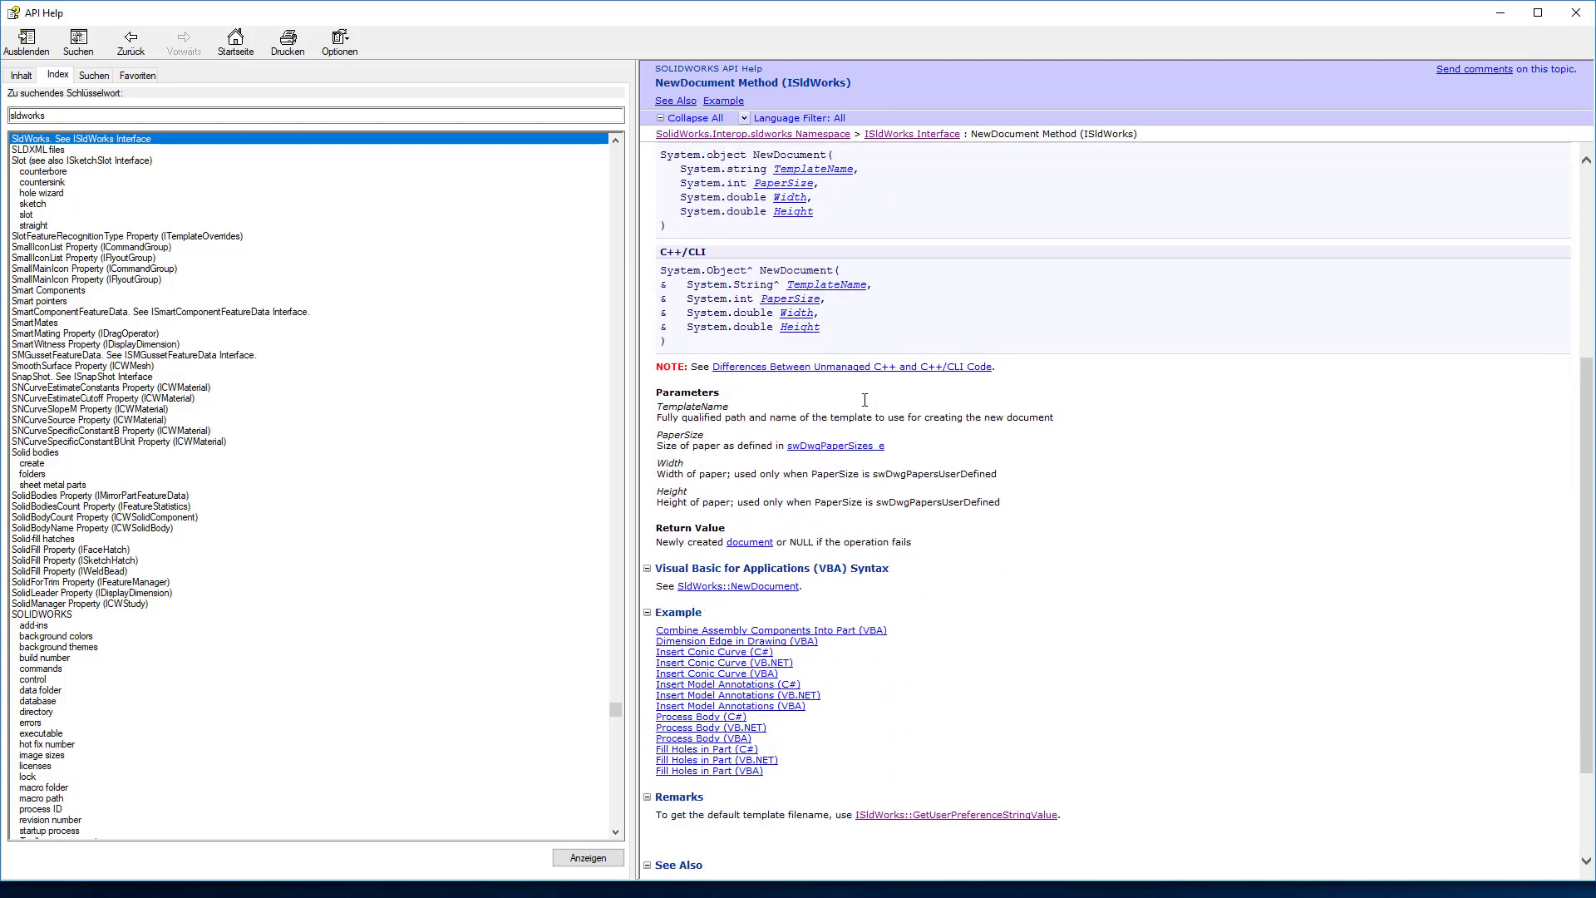
scroll(864, 399, "up", 1)
scroll(748, 264, "up", 6)
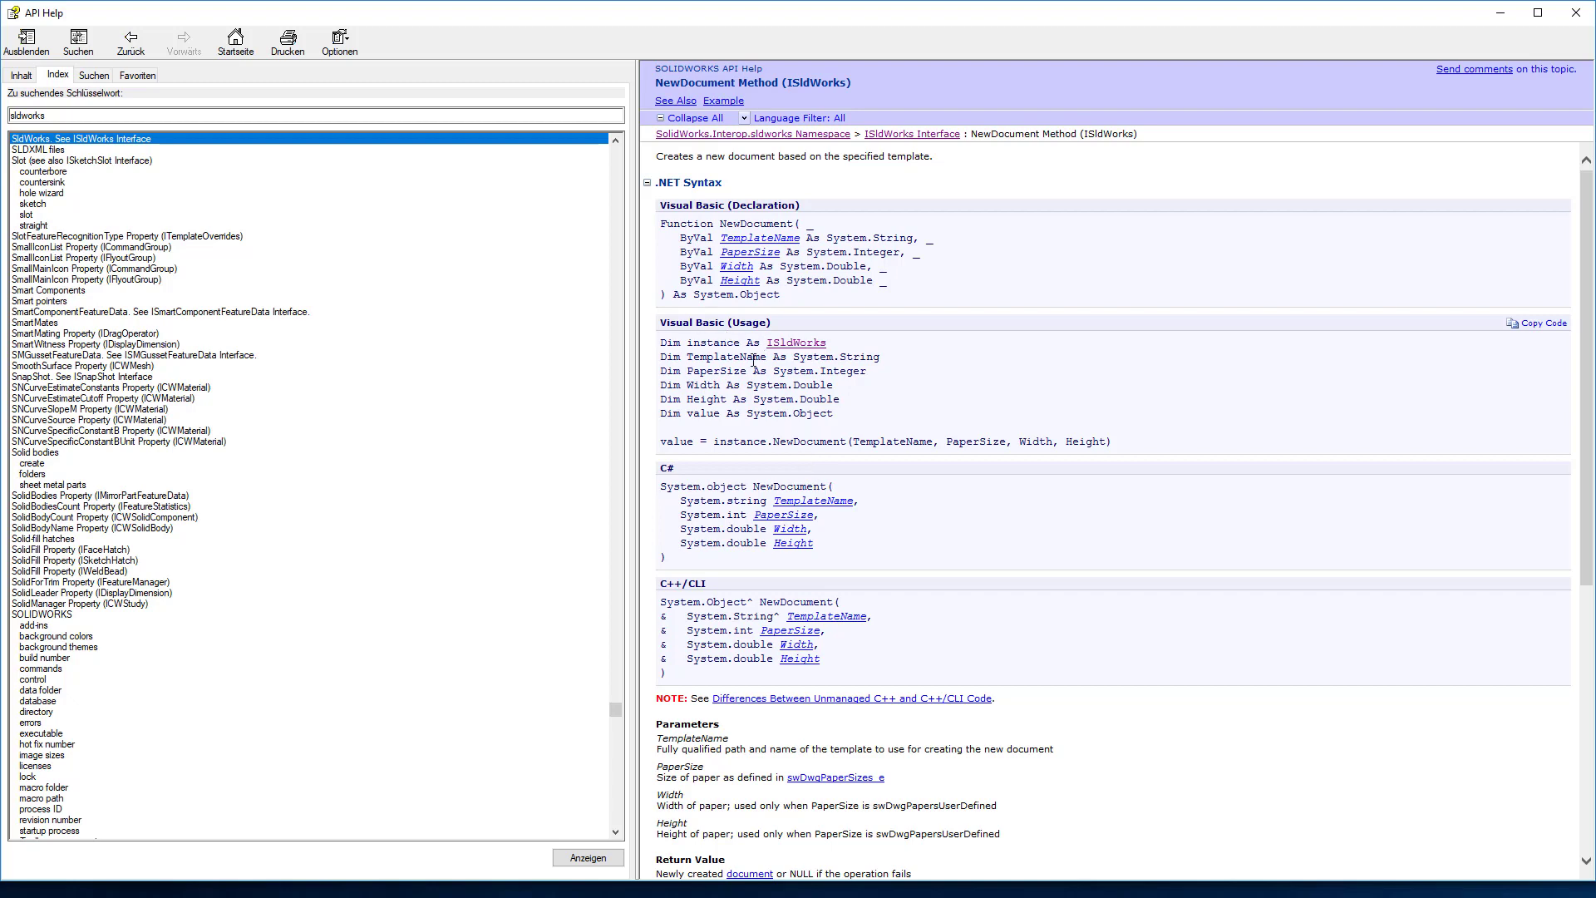
scroll(732, 426, "down", 4)
scroll(819, 412, "down", 1)
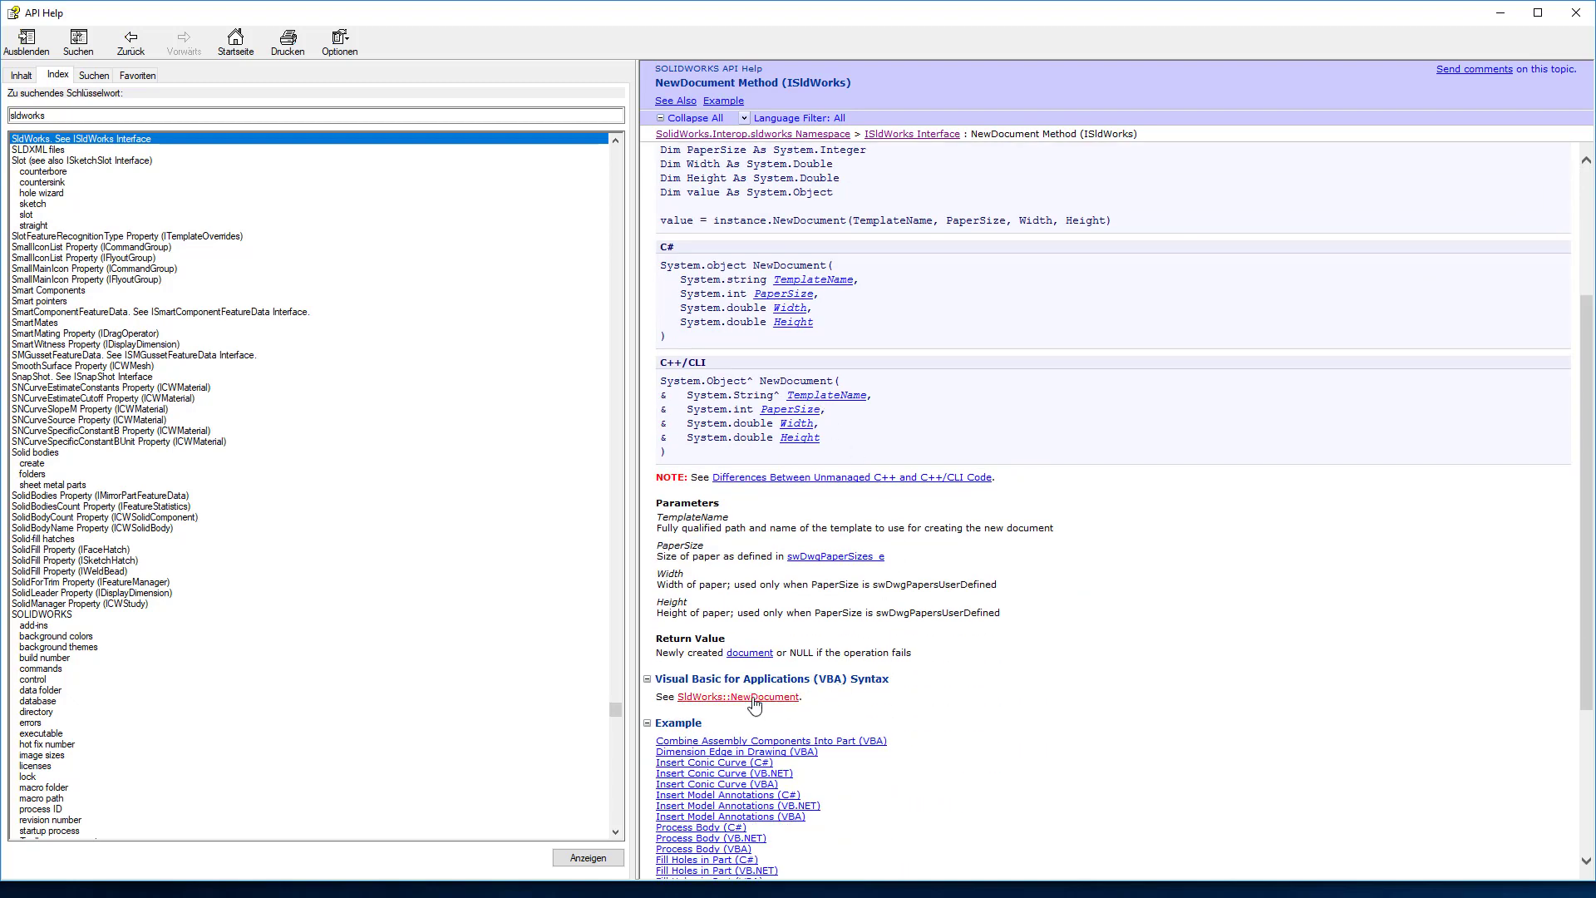
Check the VBA syntax for NewDocument, then return to the method topic and mark 'instance'.
left_click(755, 698)
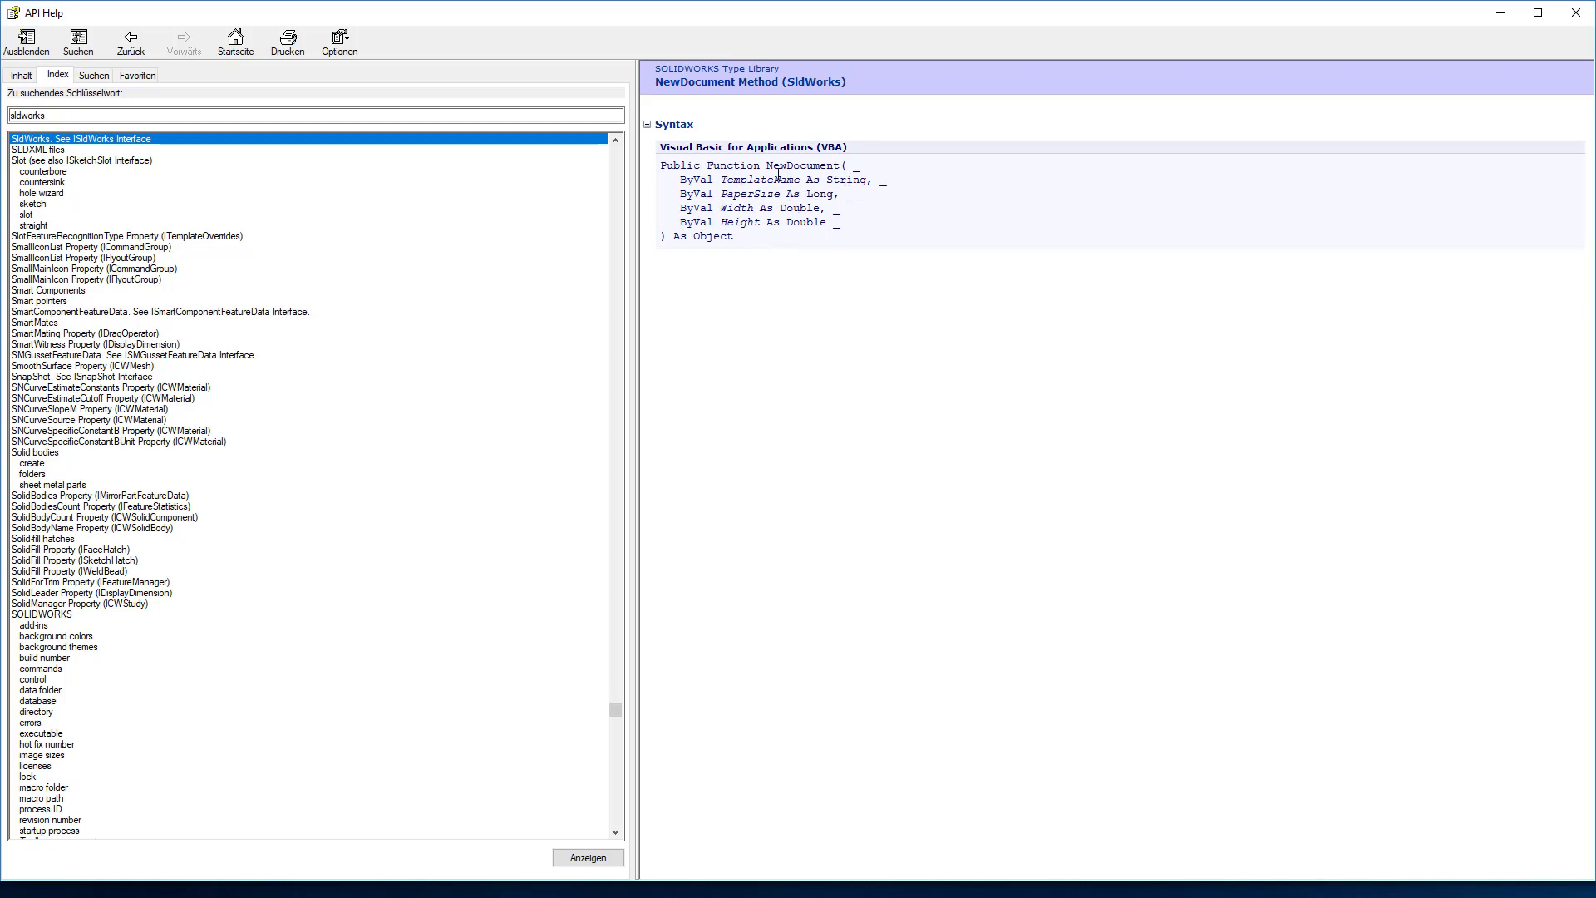
left_click_drag(767, 166, 833, 166)
left_click(699, 183)
left_click(132, 38)
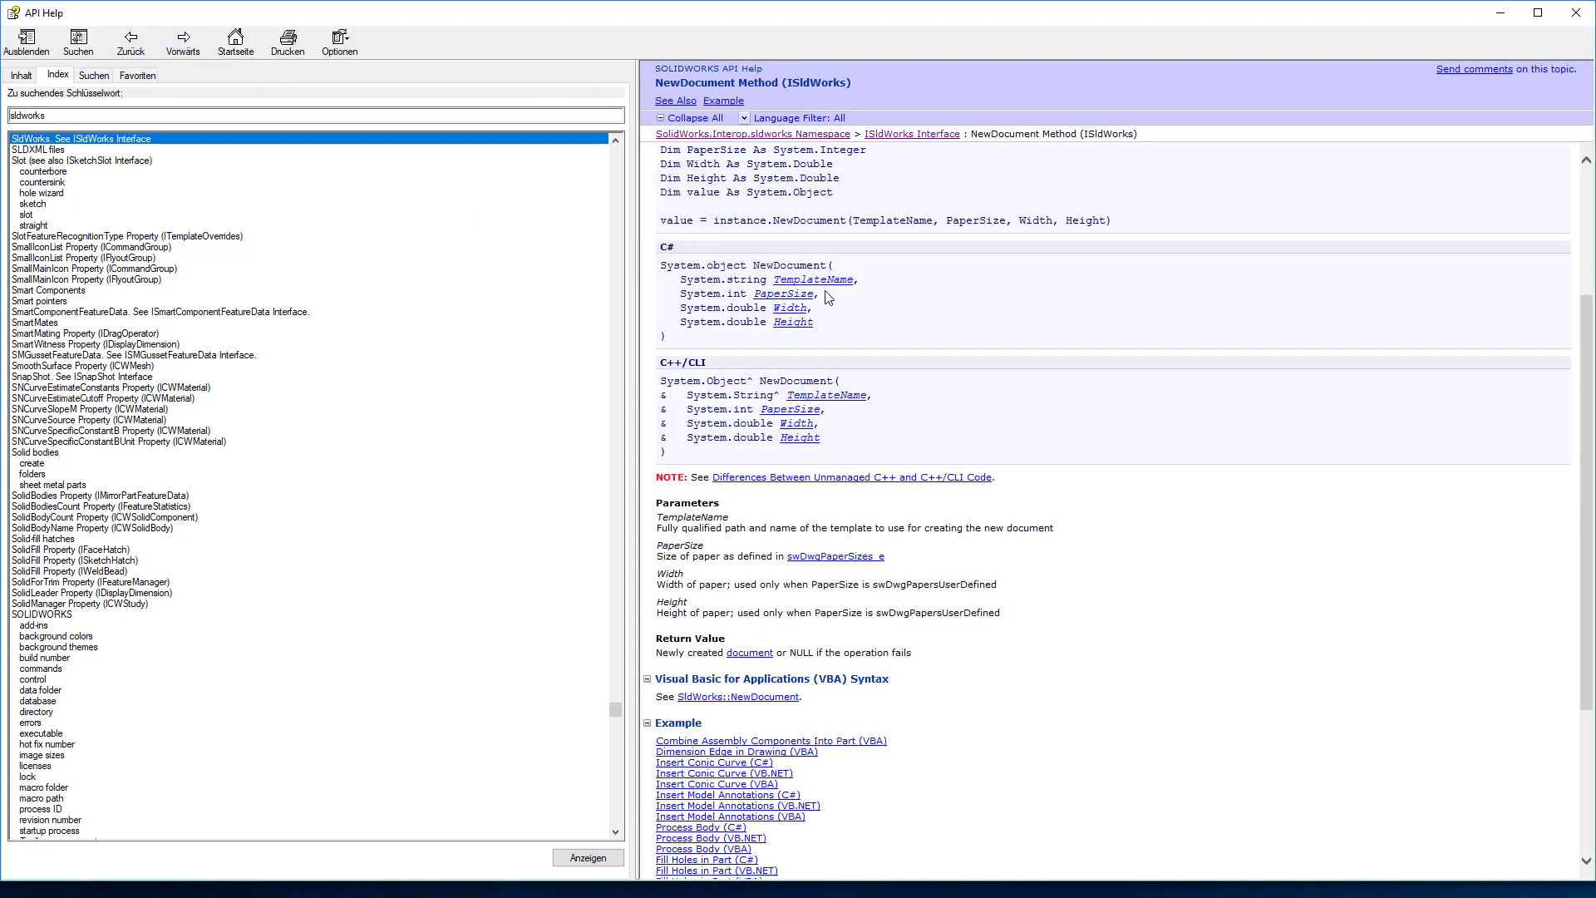
scroll(796, 237, "up", 3)
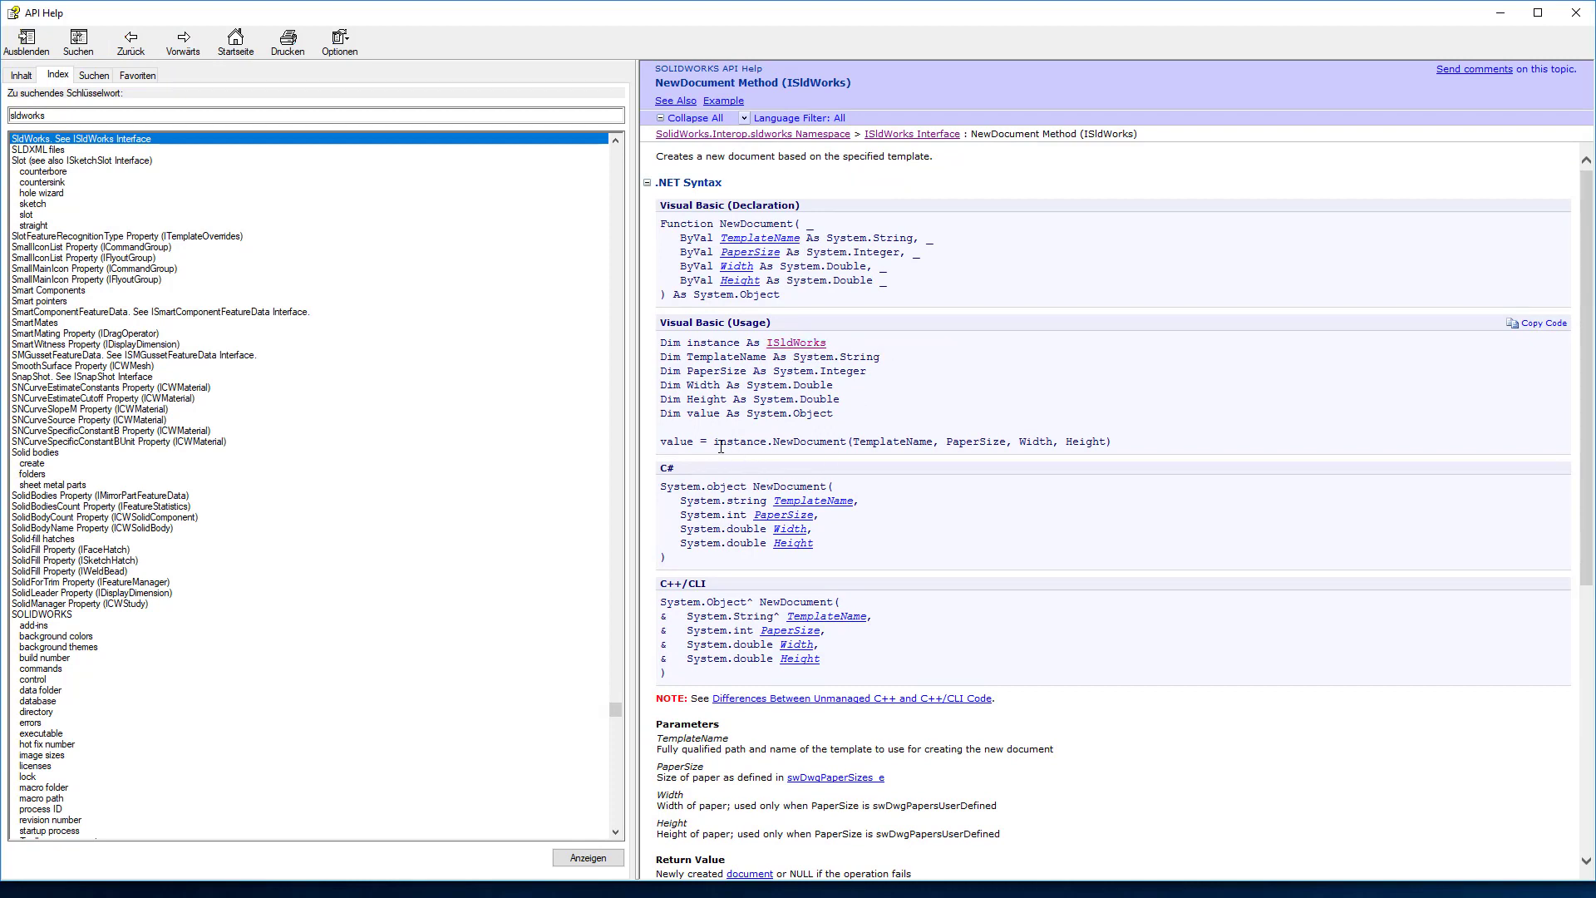
left_click_drag(714, 442, 766, 442)
Enter swapp.NewDocument on the empty line in main using IntelliSense completion.
key("alt+Tab")
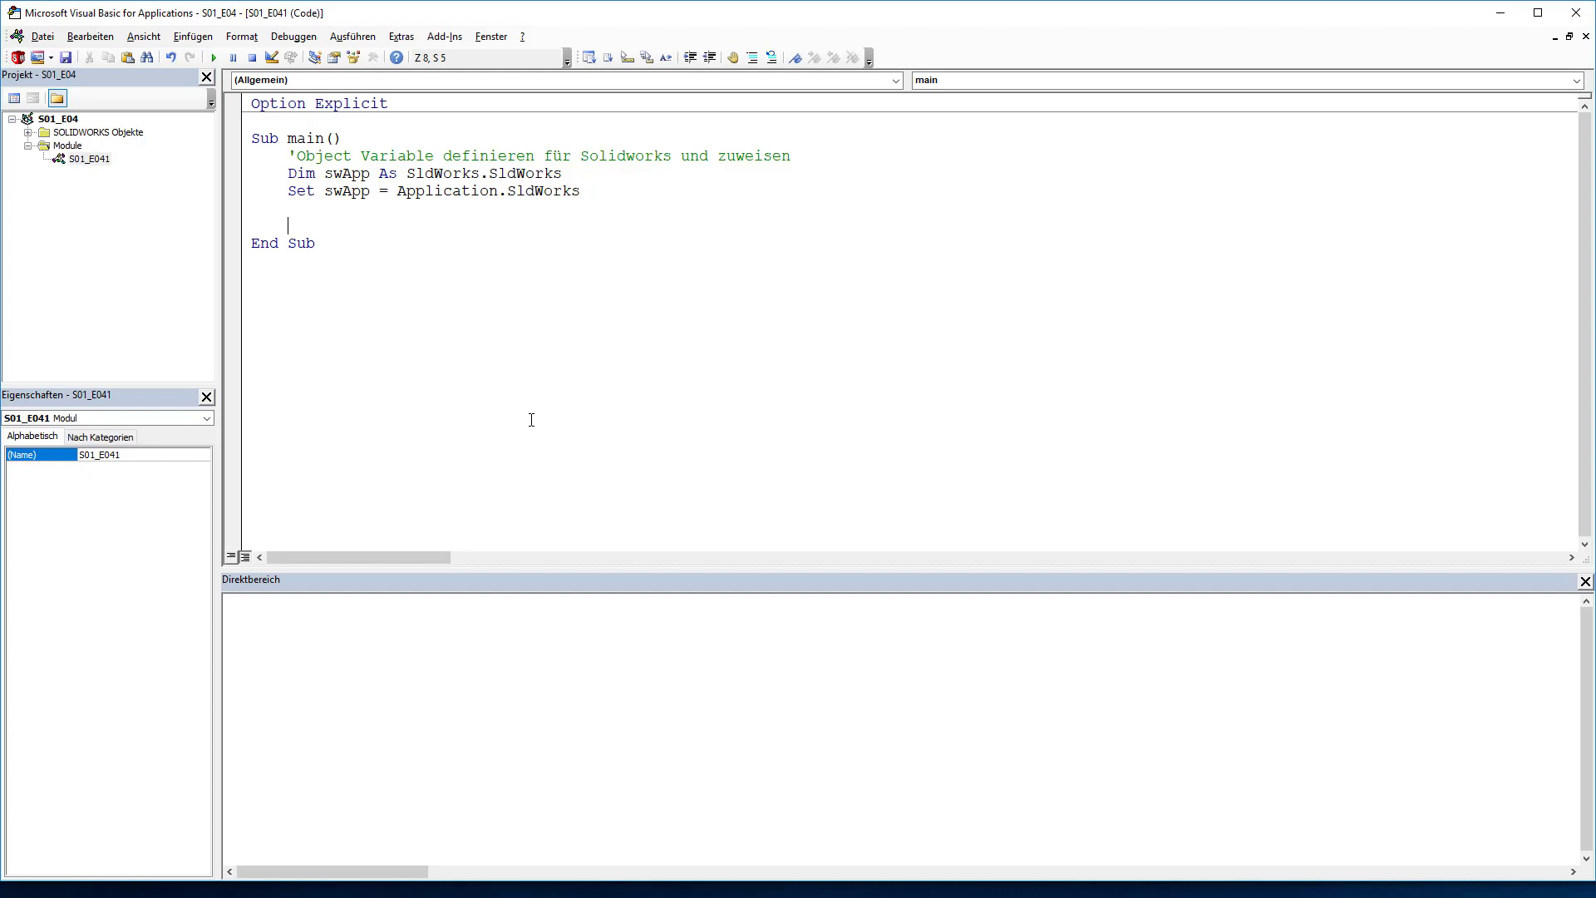
type("sw")
type("app")
type(".")
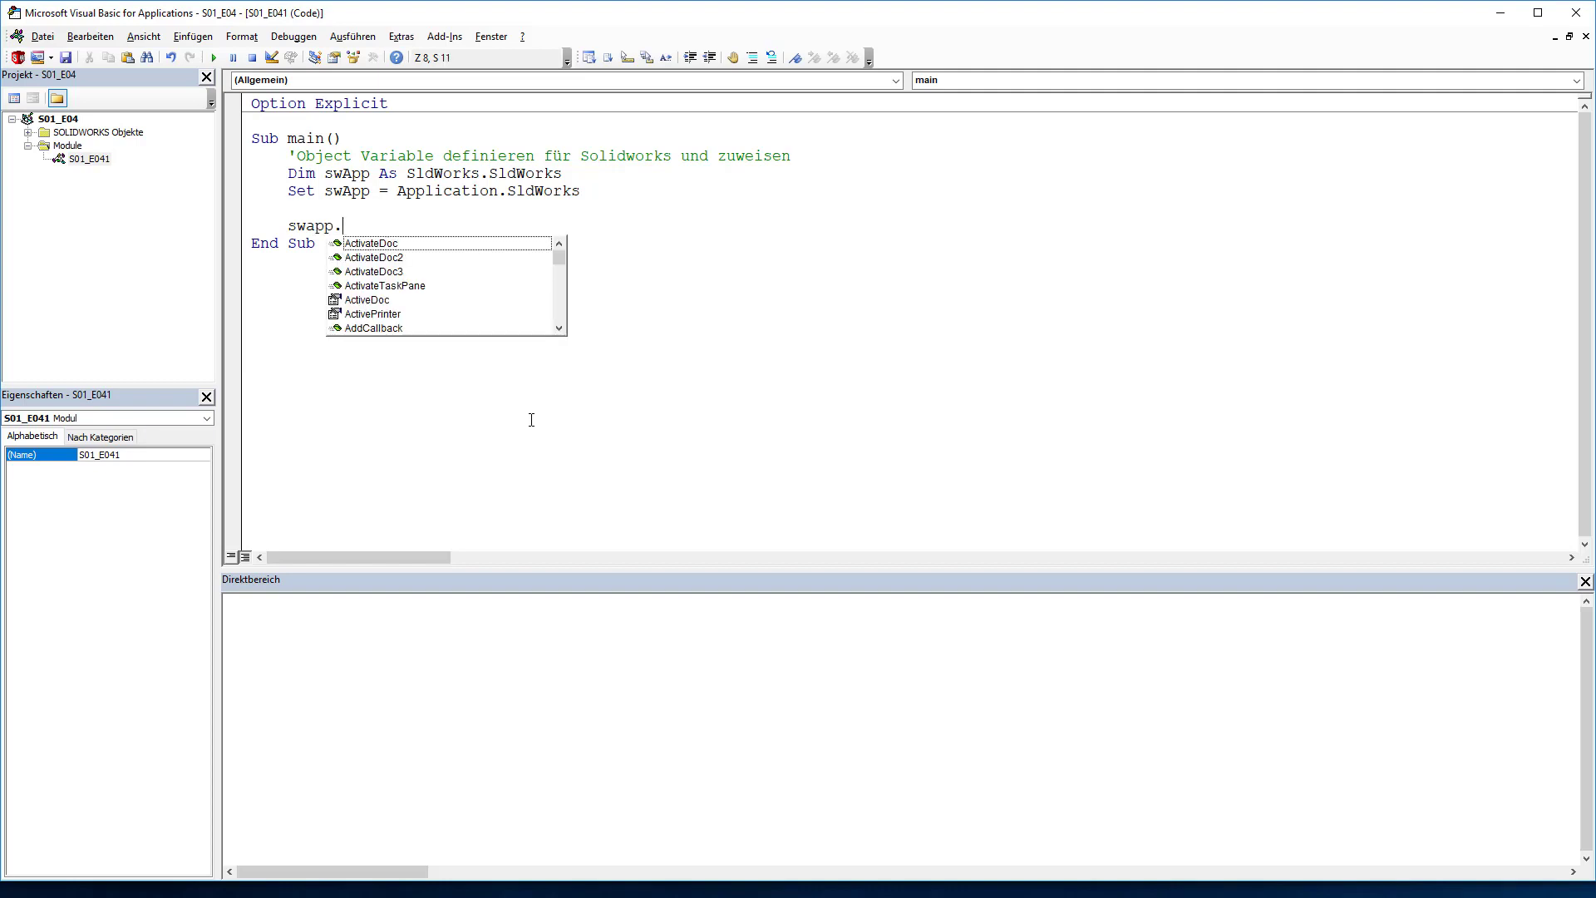
type("newd")
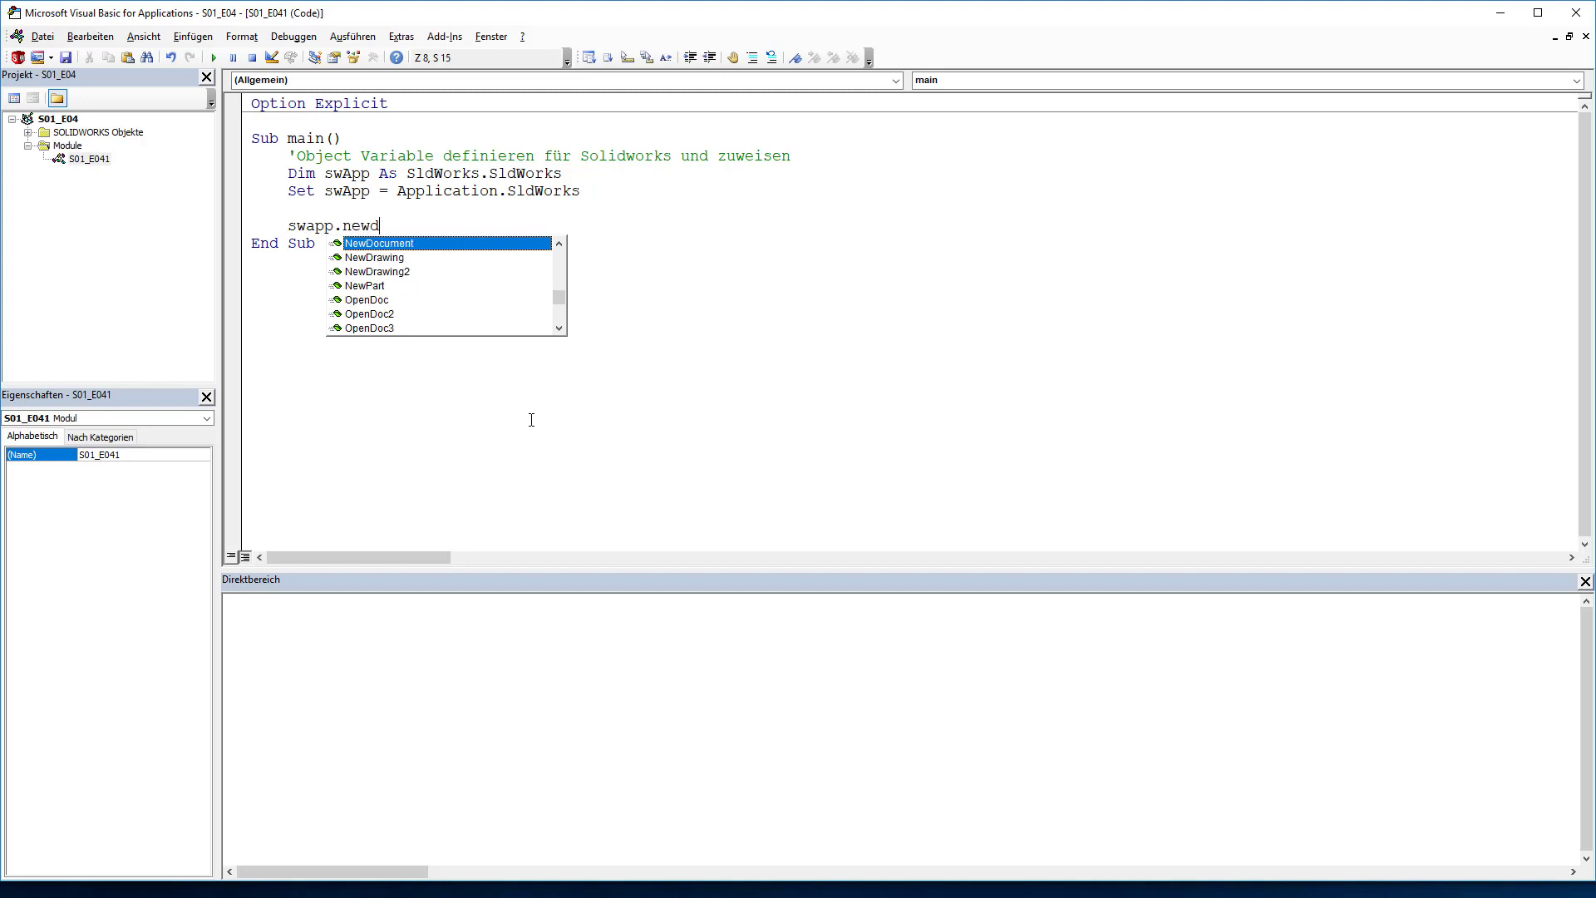
type("o")
key("Tab")
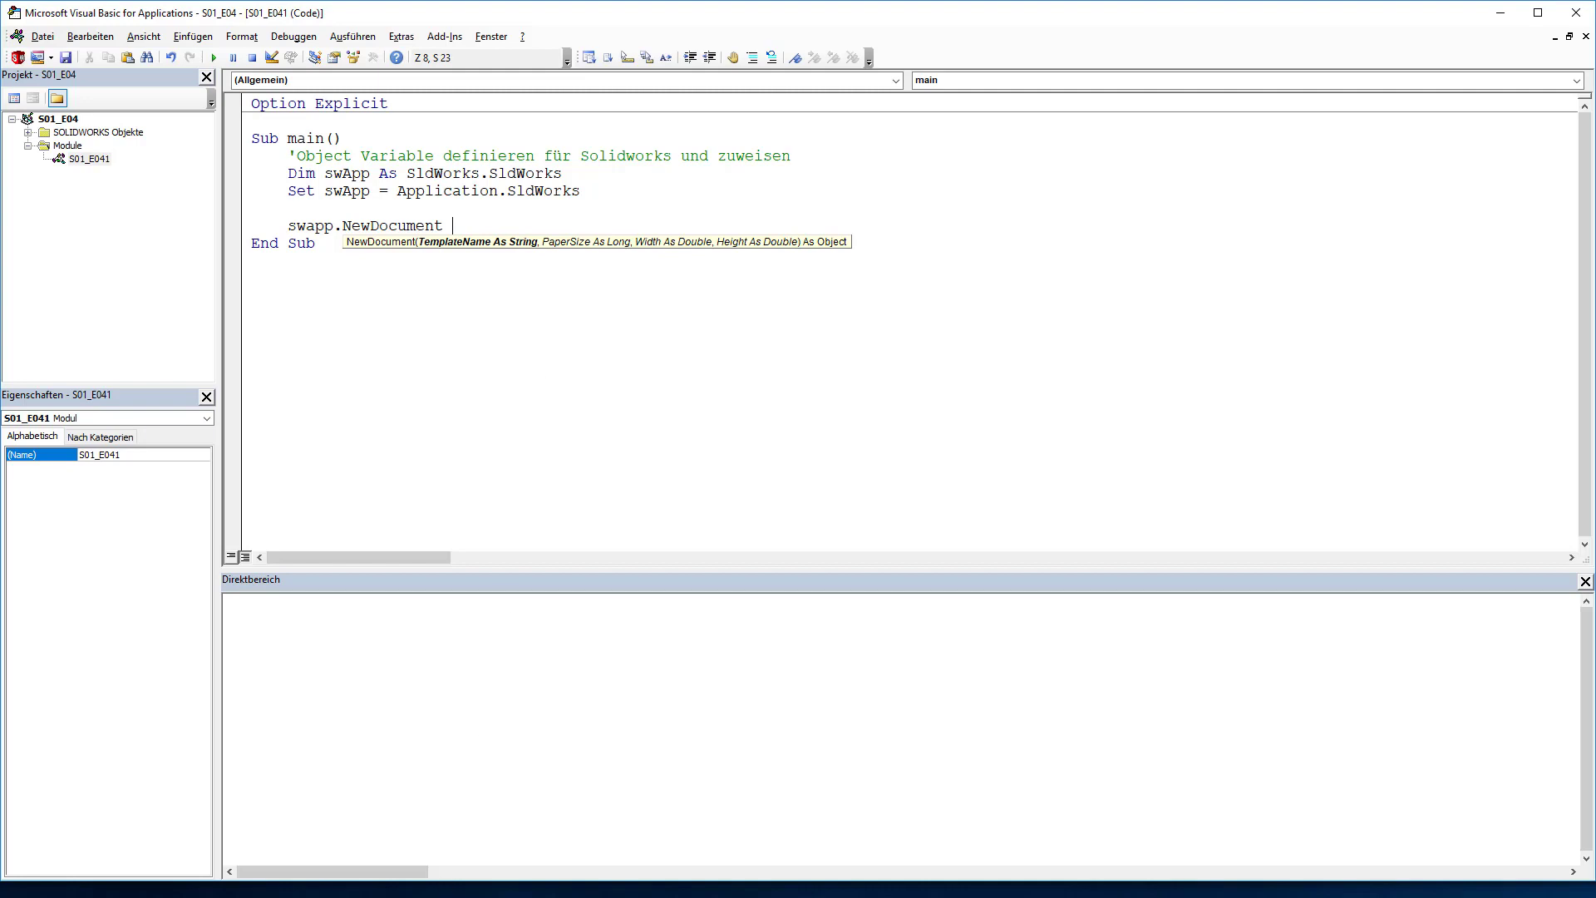
key("alt+F11")
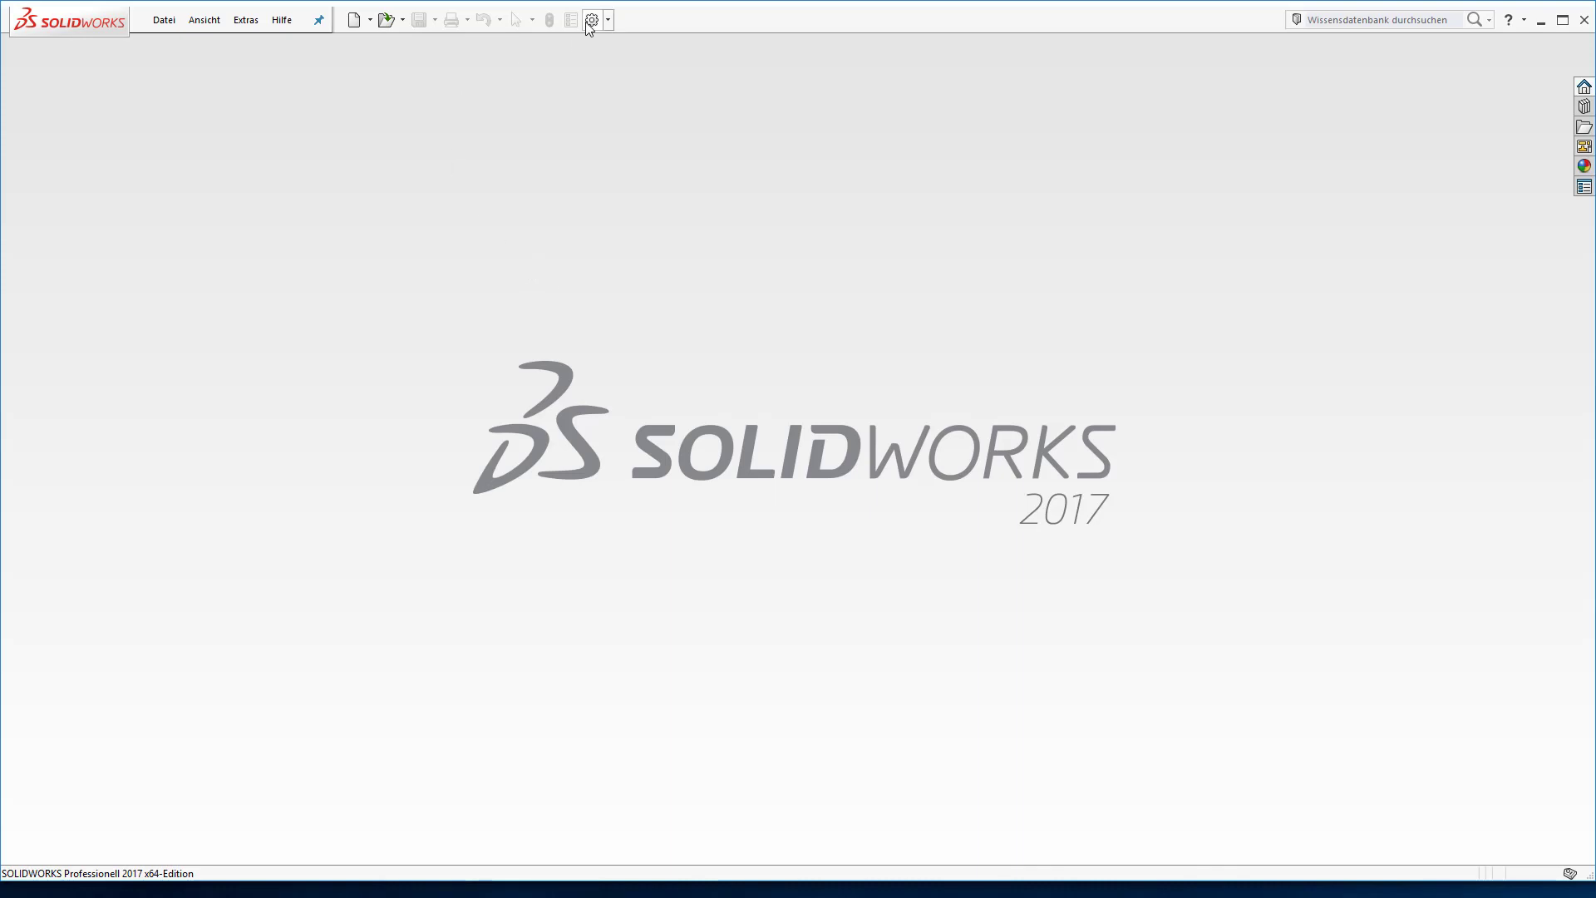
Look up and copy the Teile default template path (Teil.prtdot) from Standardvorlagen in the system options.
left_click(591, 20)
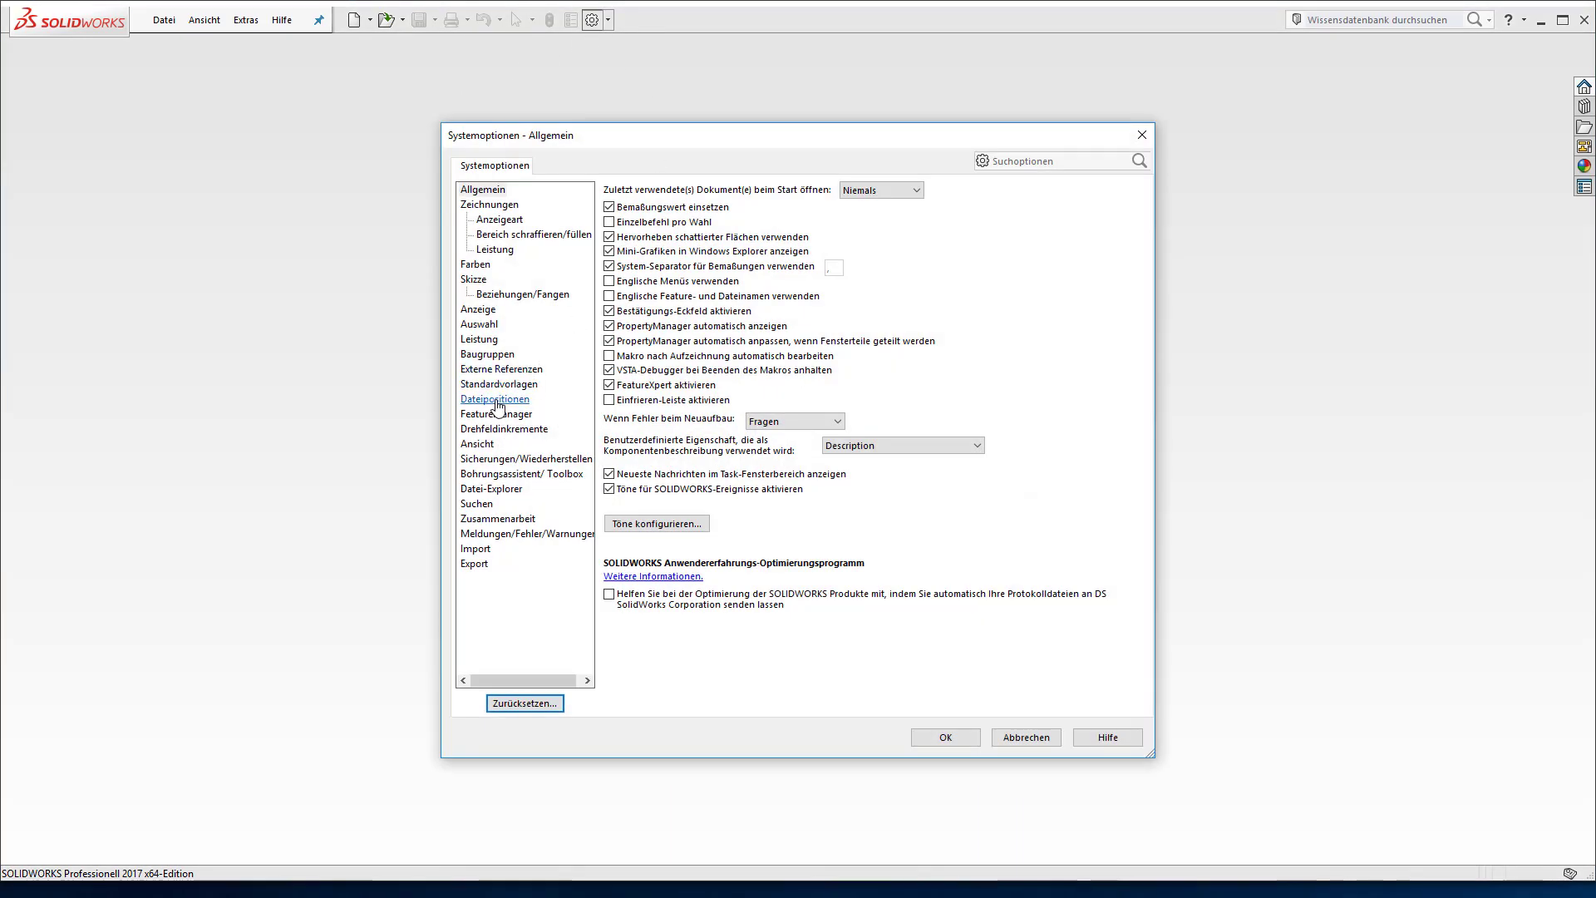
left_click(499, 384)
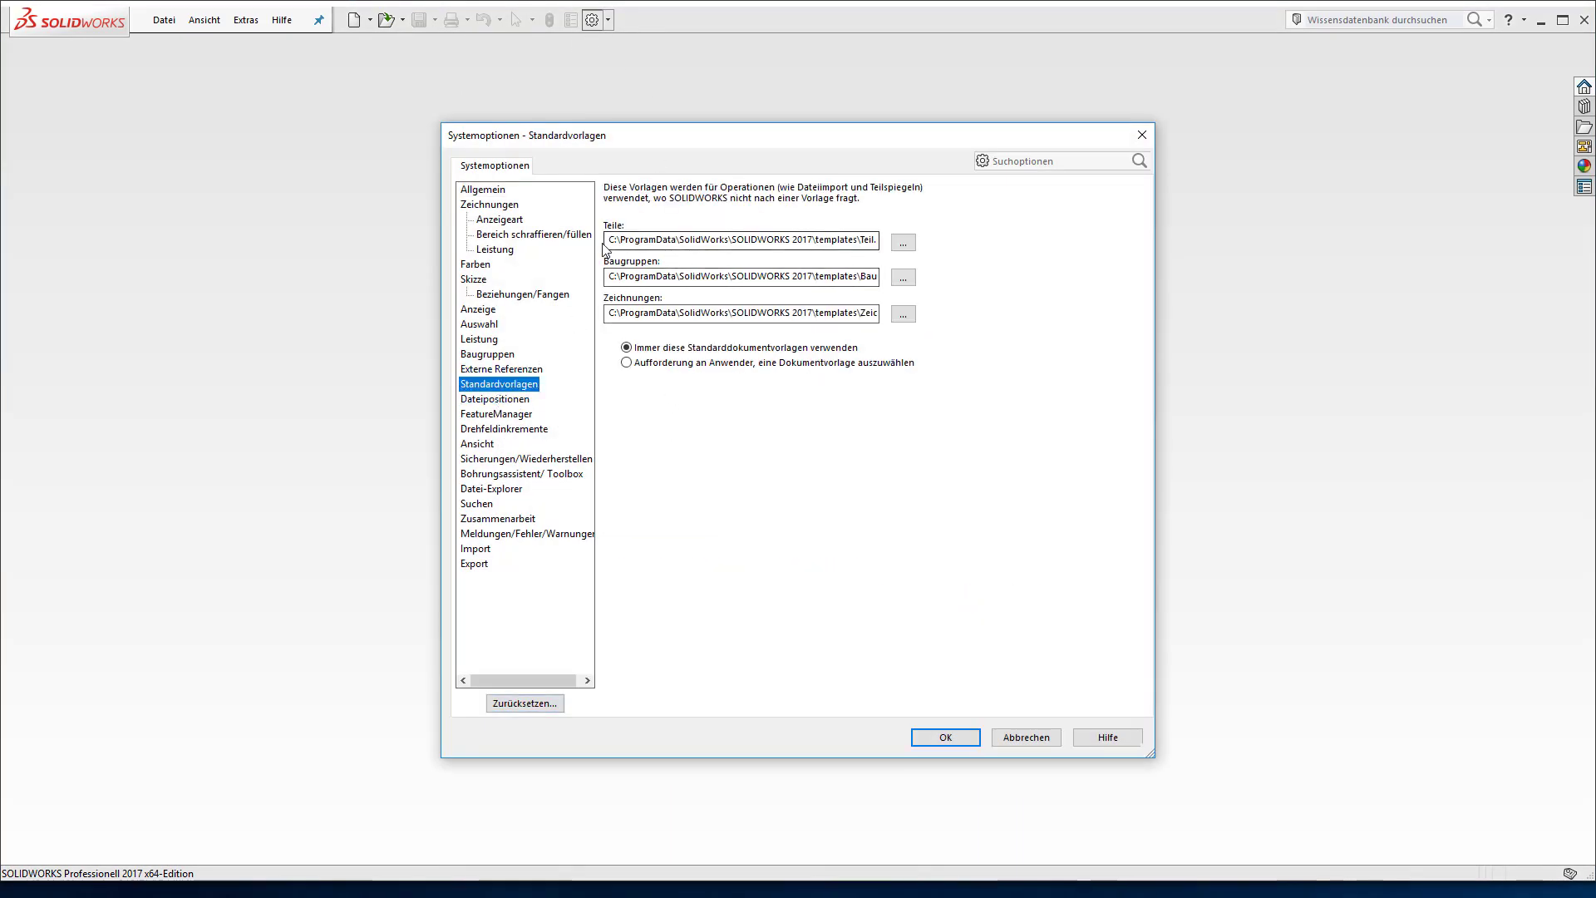
left_click_drag(606, 240, 905, 242)
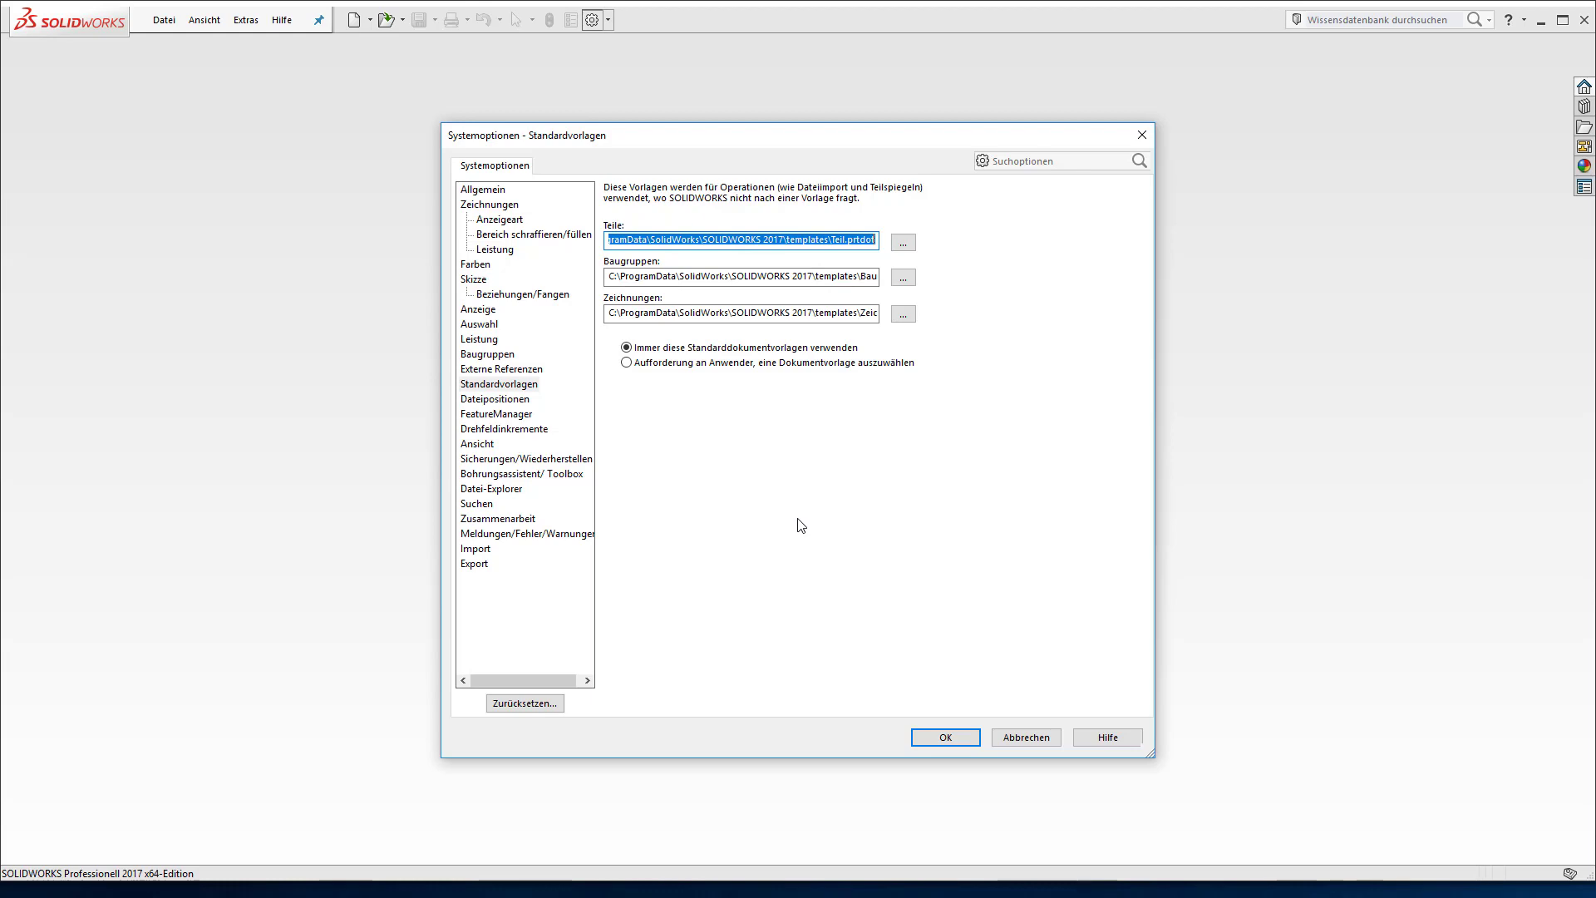
left_click(937, 737)
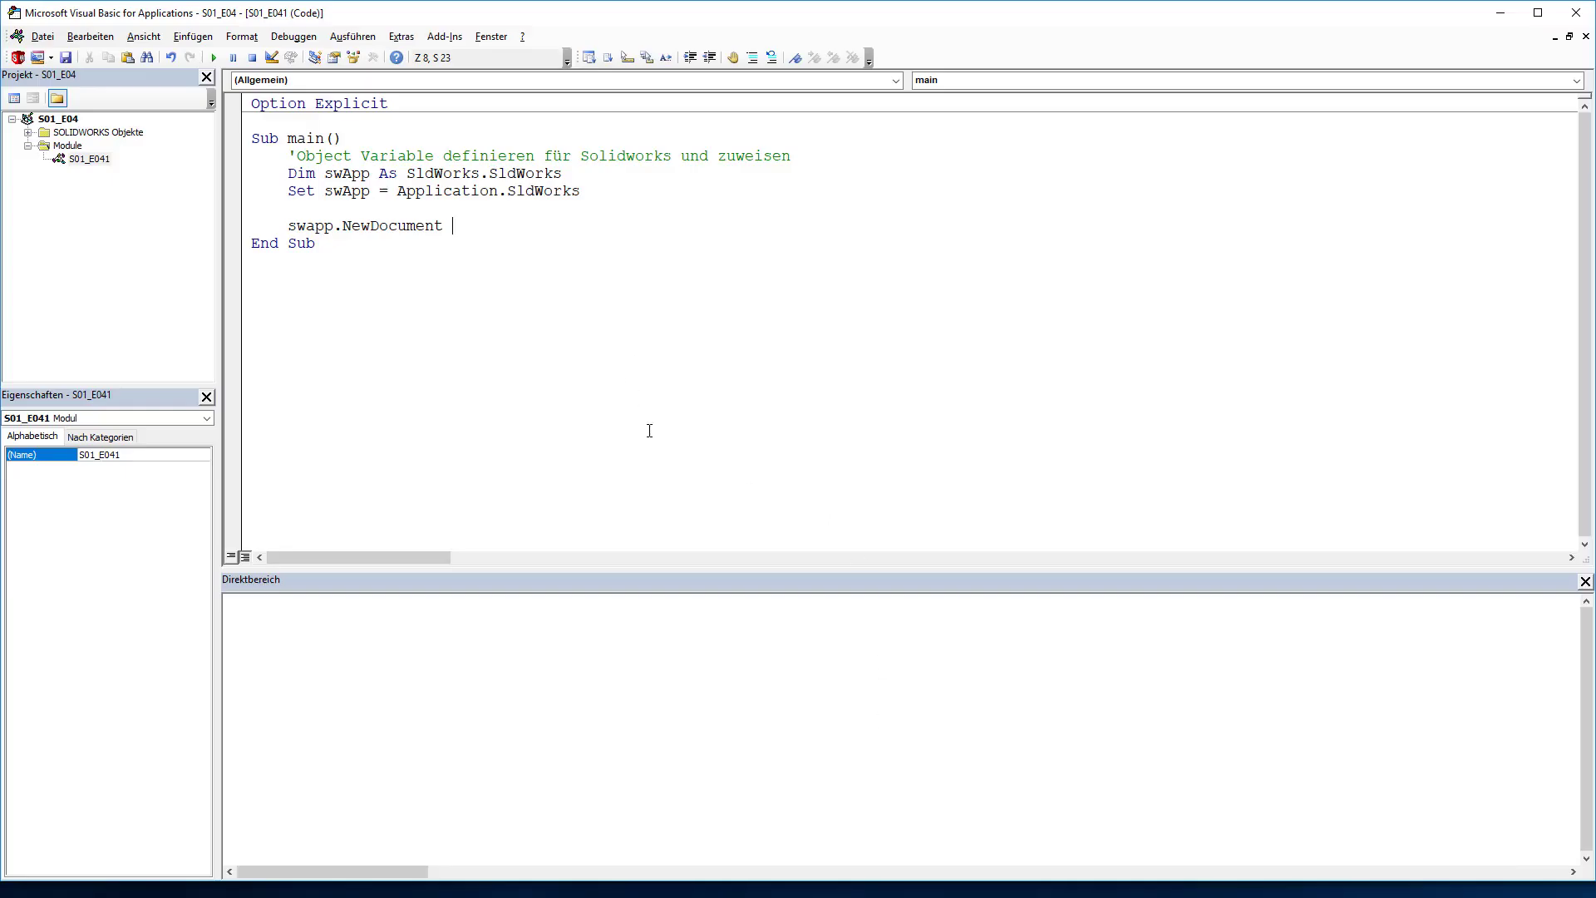
Pass the quoted Teil.prtdot template path plus 0, 0, 0 to NewDocument and save the macro.
type("\"")
type("C:\\ProgramData\\SolidWorks\\SOLIDWORKS 2017\\templates\\Teil.prtdot")
type("\"")
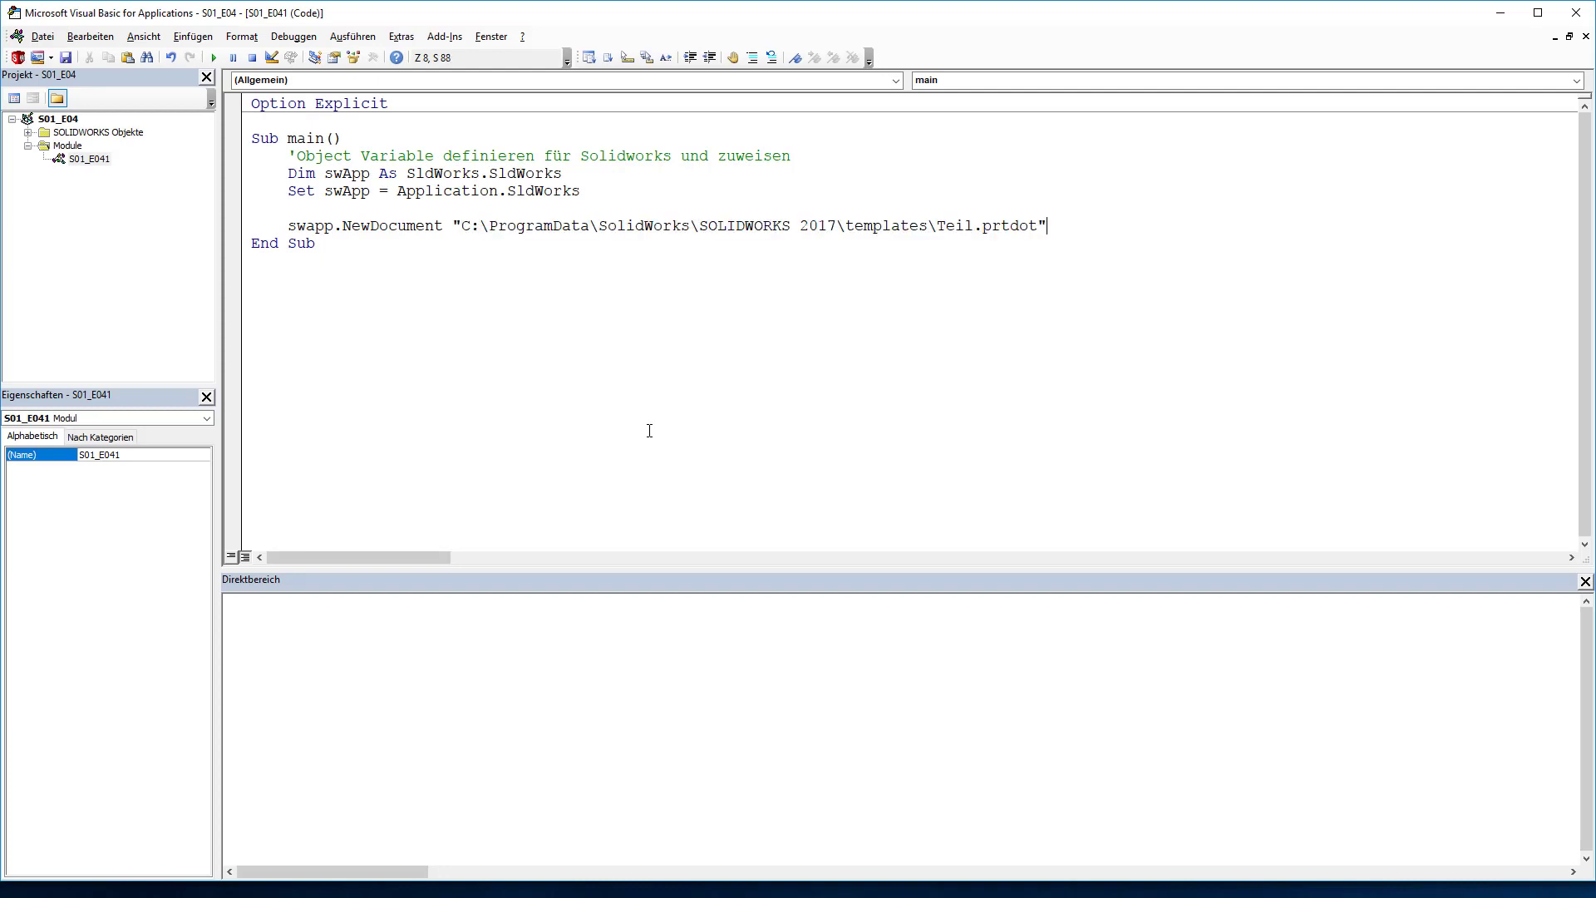
type(",")
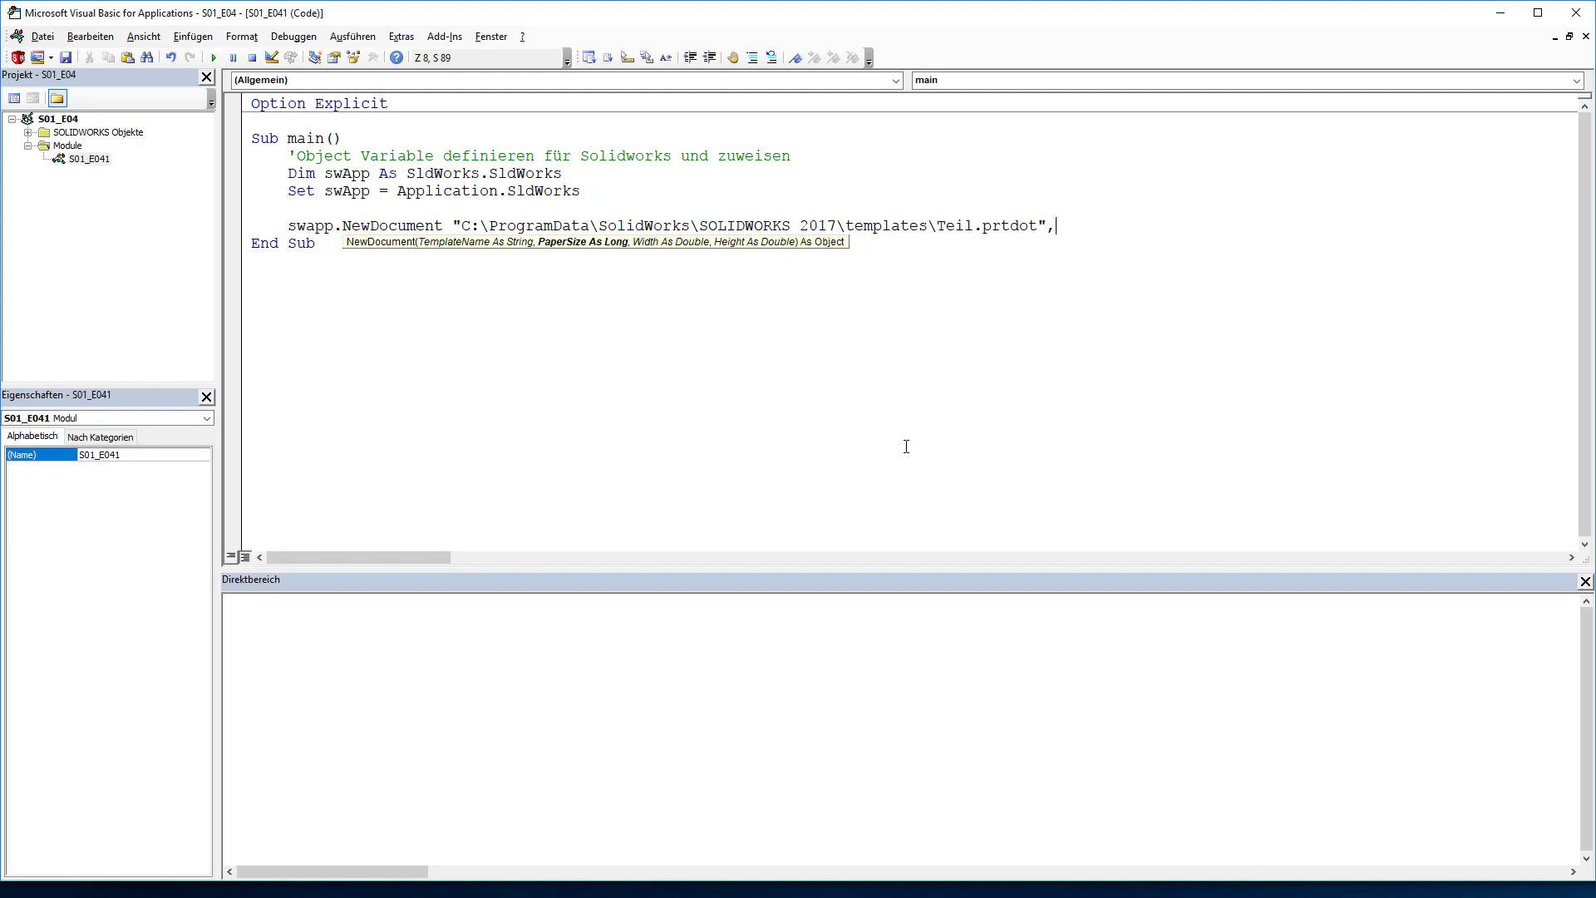
type("0,0")
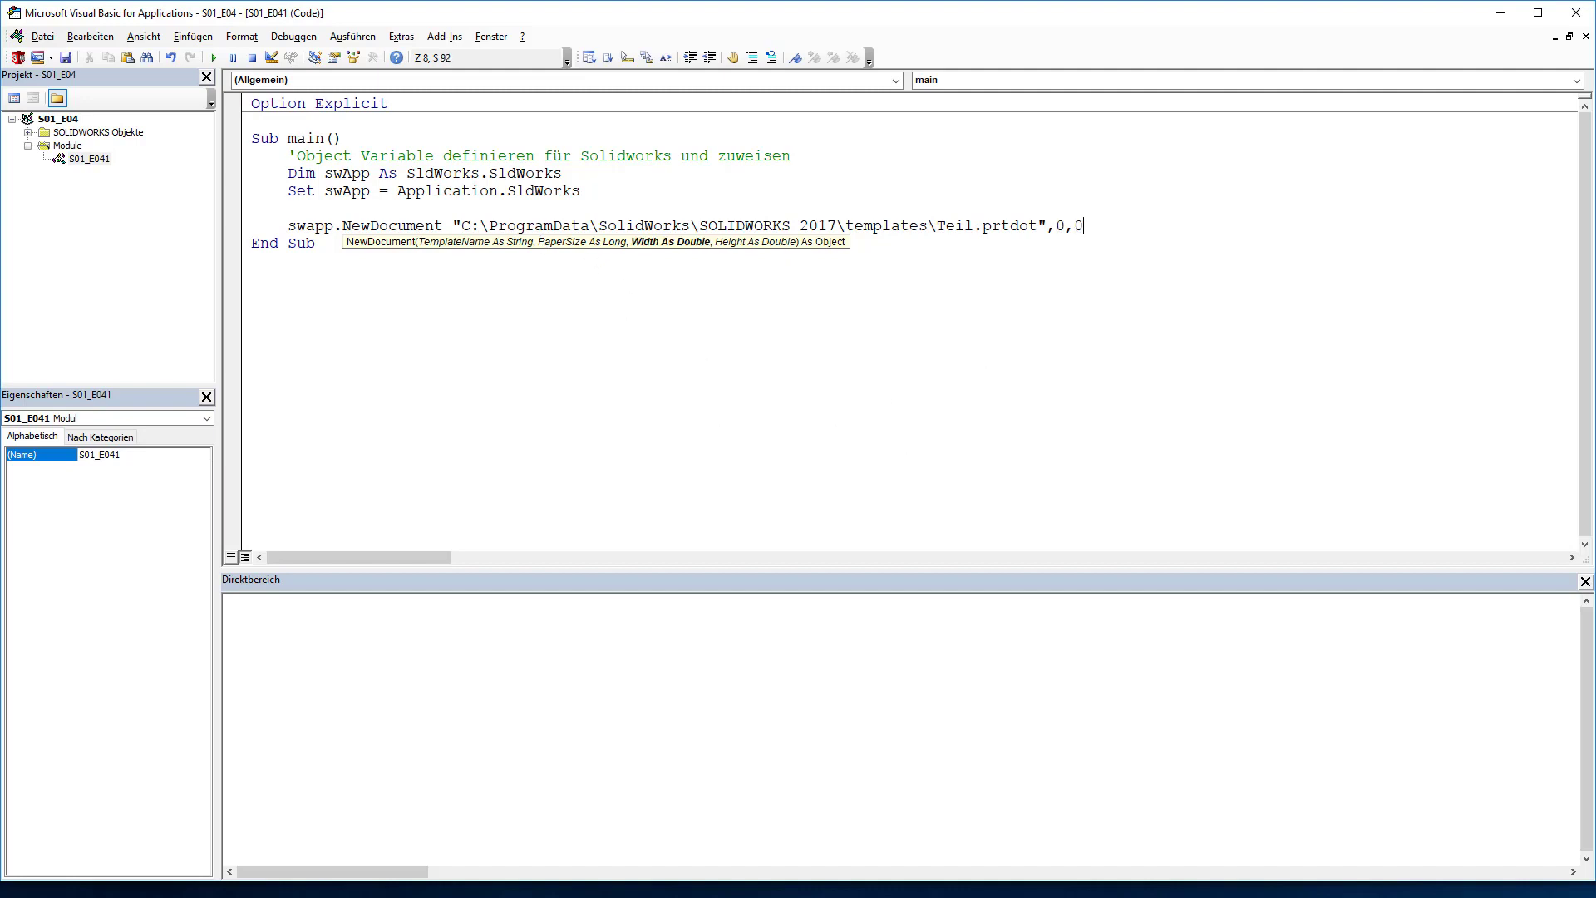
type(",0")
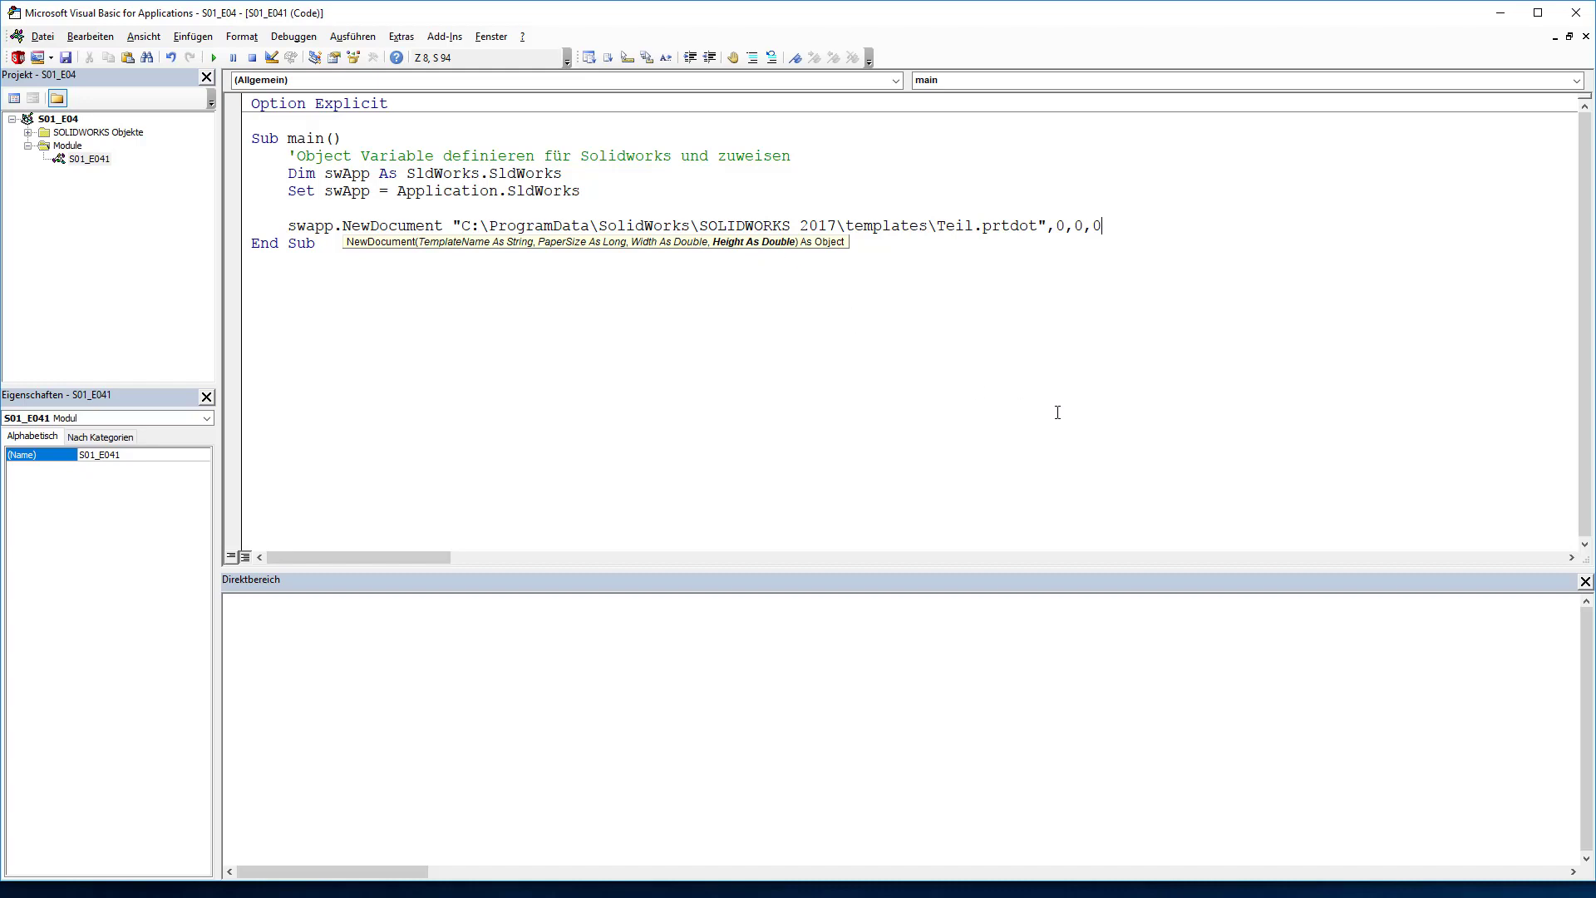
key("Return")
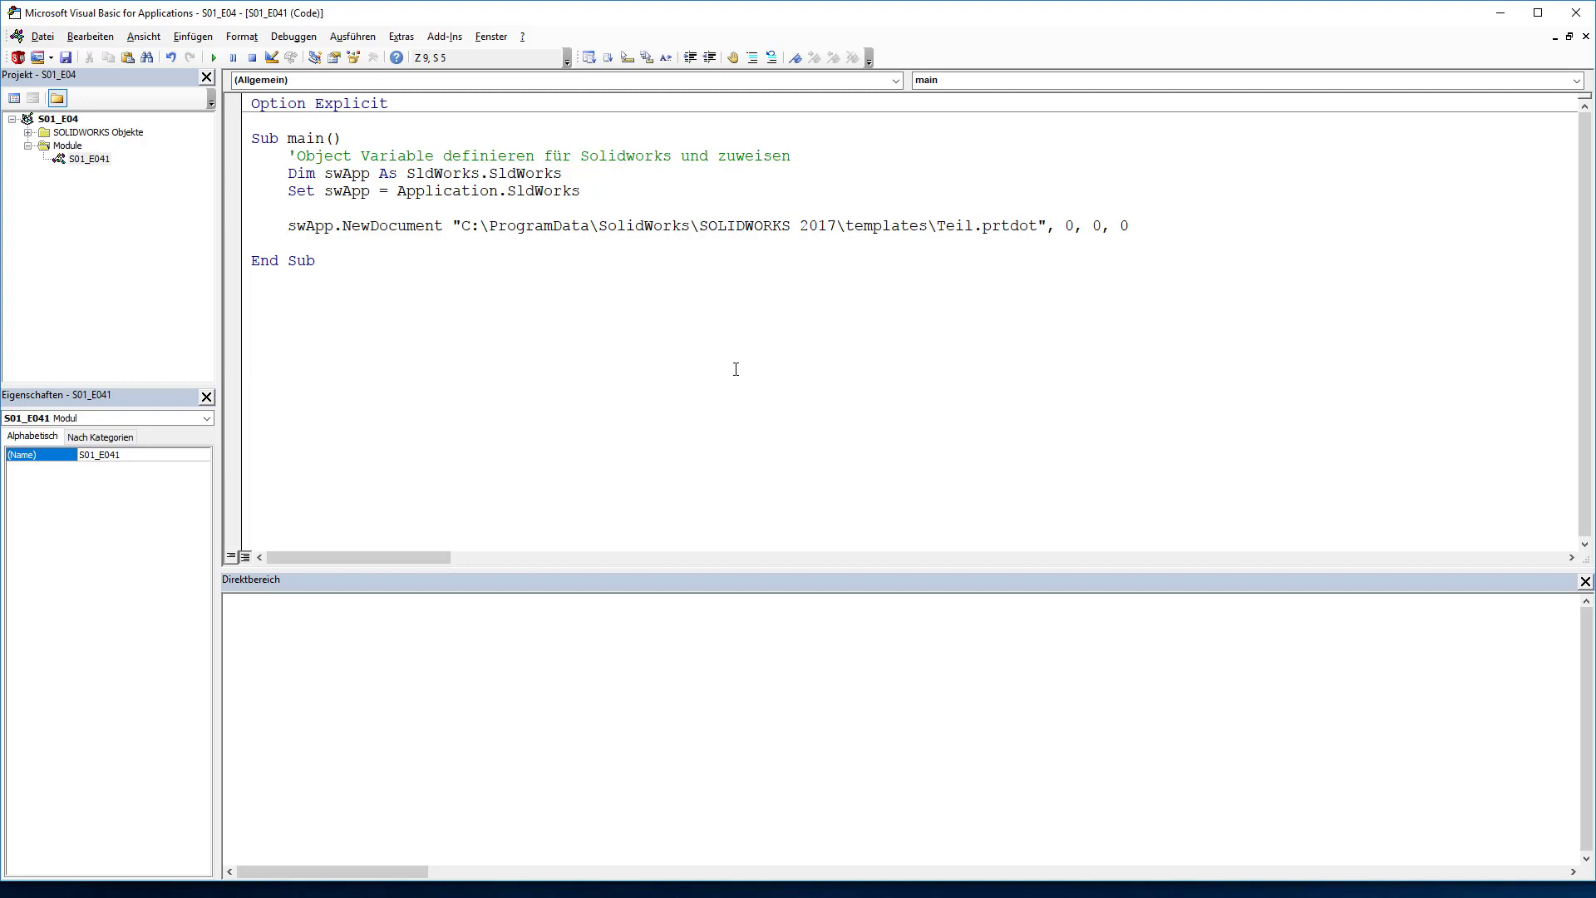
left_click(66, 59)
key("alt+Tab")
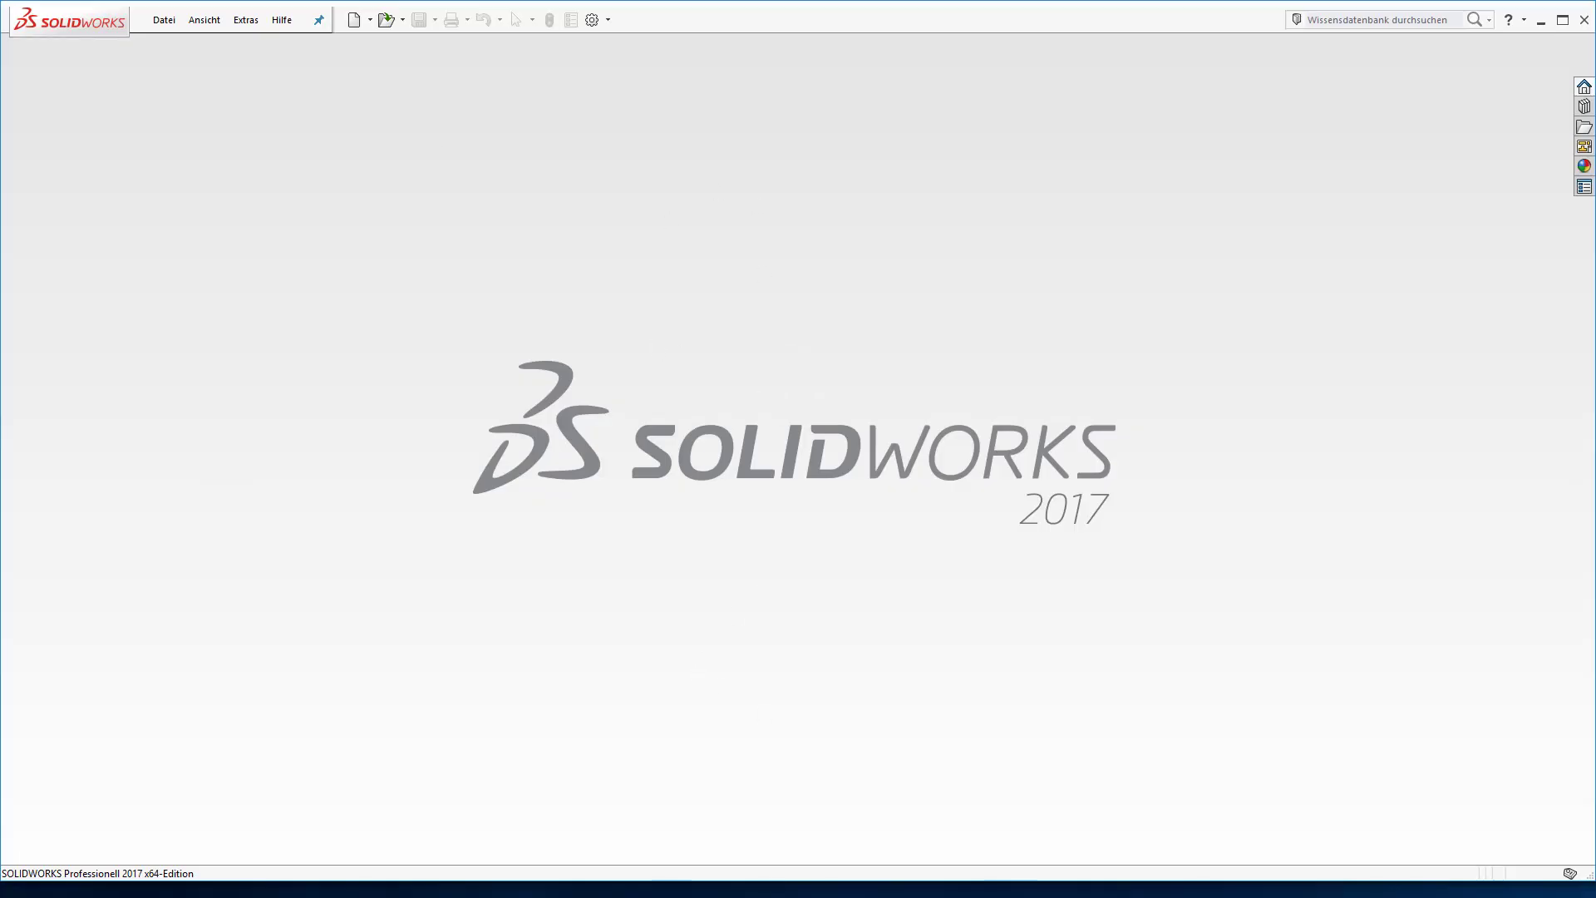
Run the macro, confirm it creates the new part Teil2, then close Teil2.
key("alt+Tab")
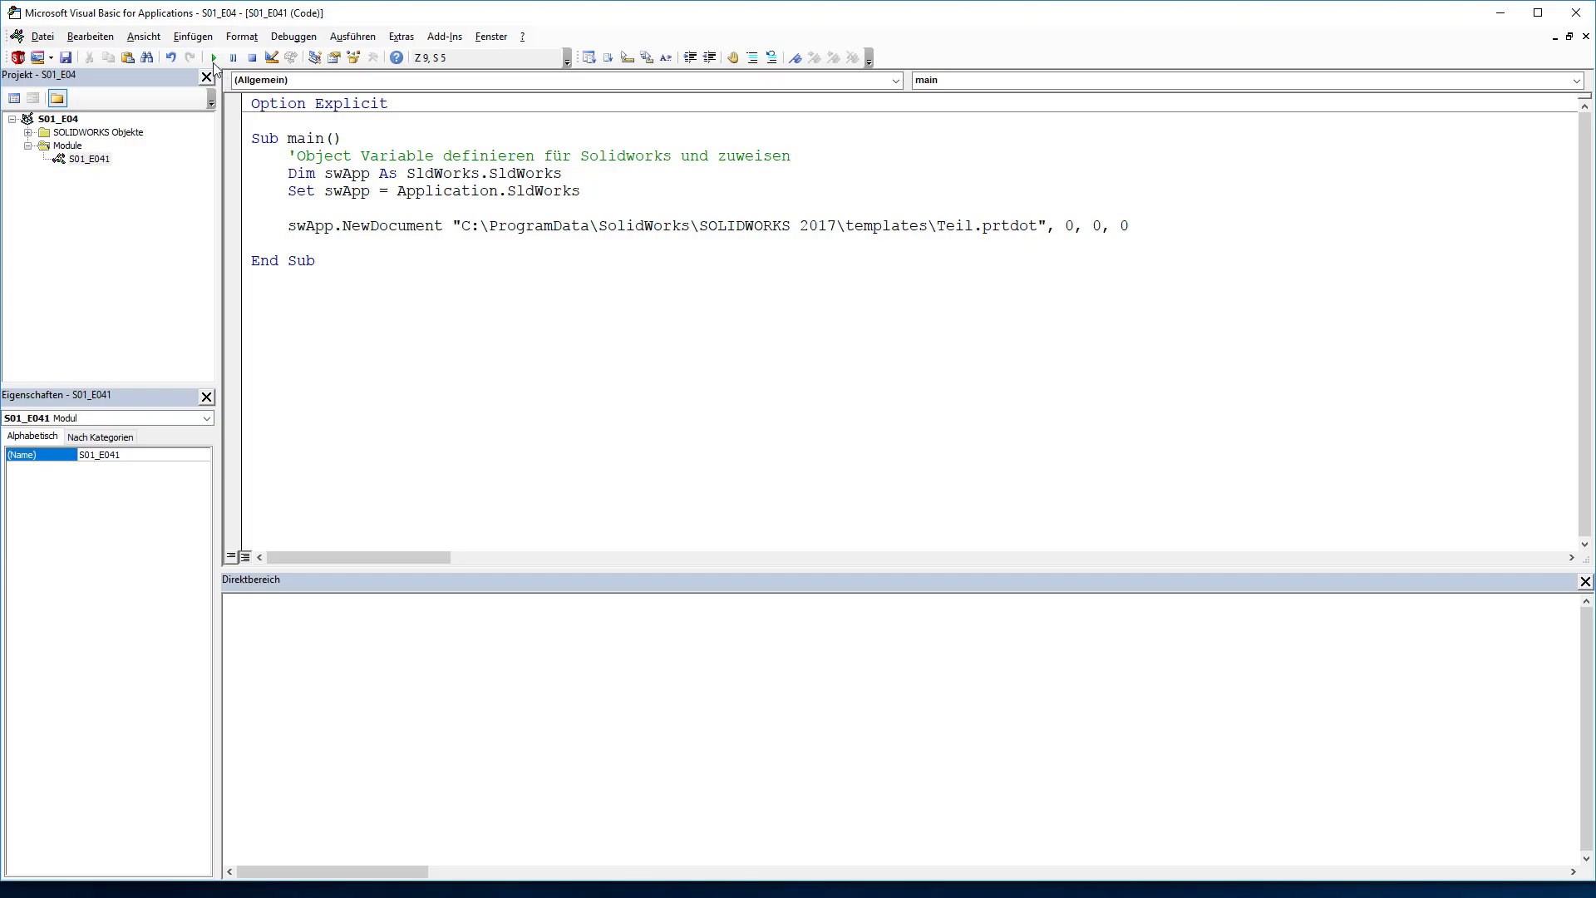
left_click(214, 58)
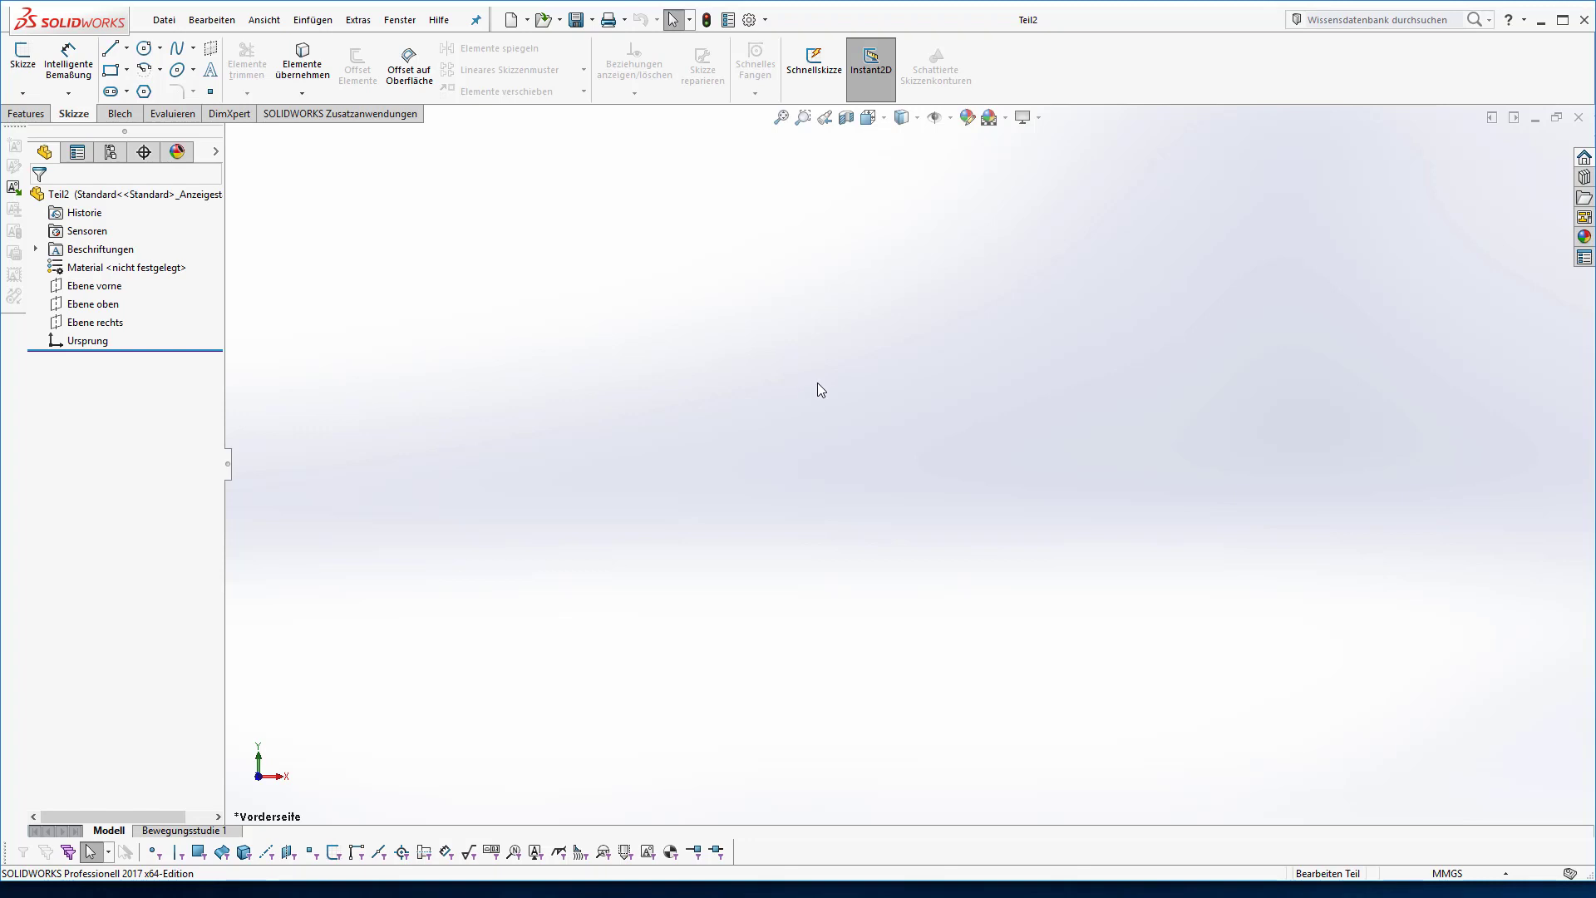
left_click(1579, 118)
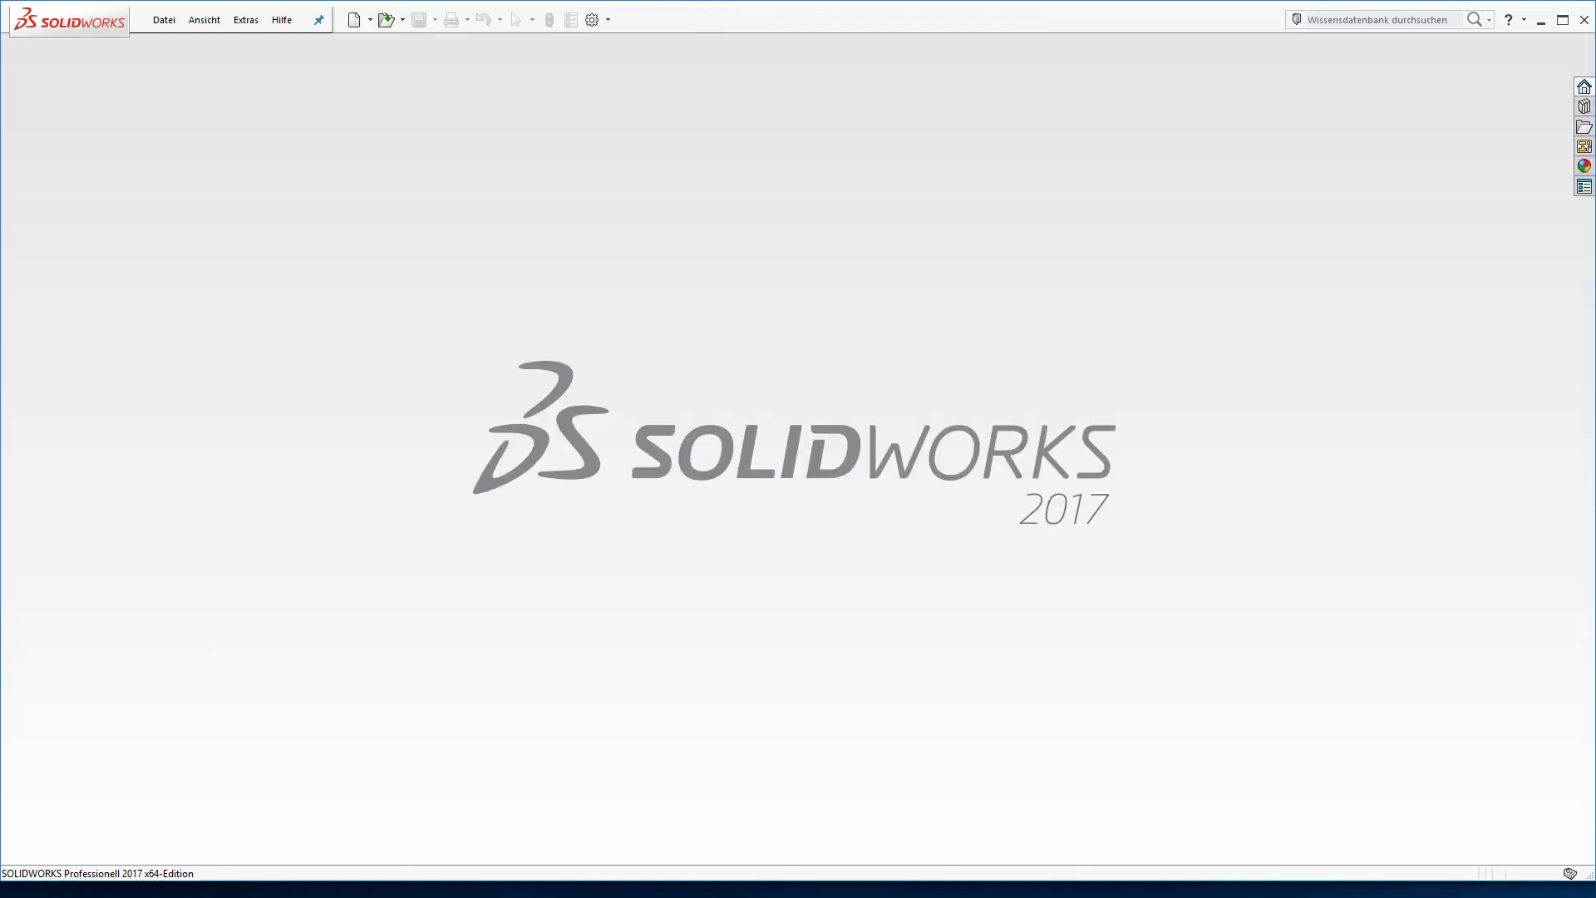
key("alt+Tab")
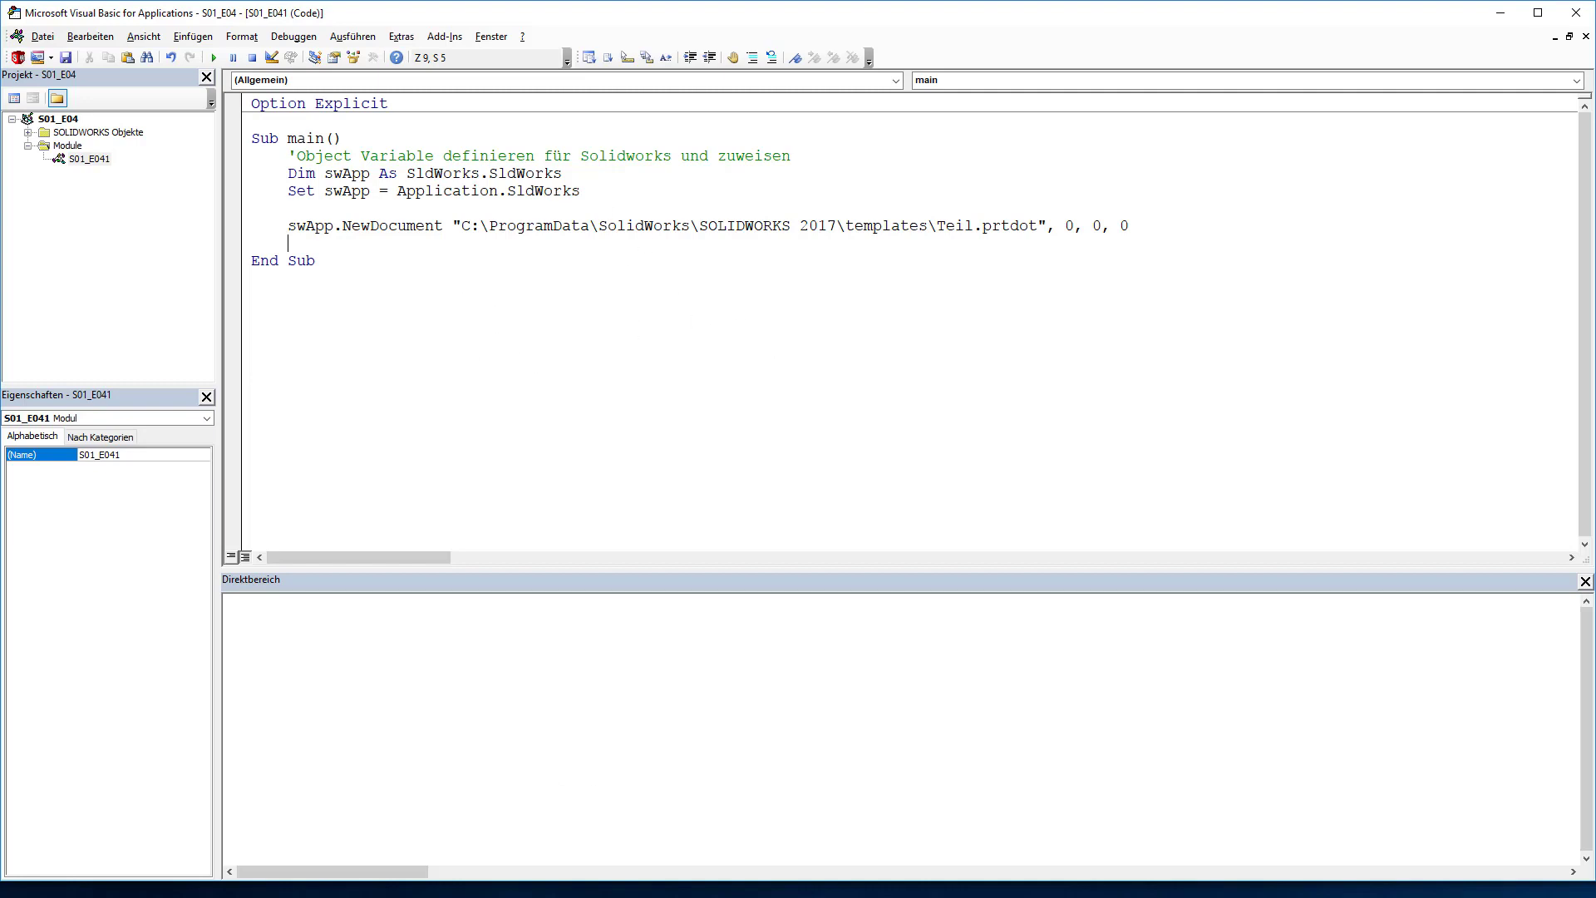
Recheck the Teile template path under Standardvorlagen and cancel the options dialog without changes.
key("alt+F11")
left_click(592, 19)
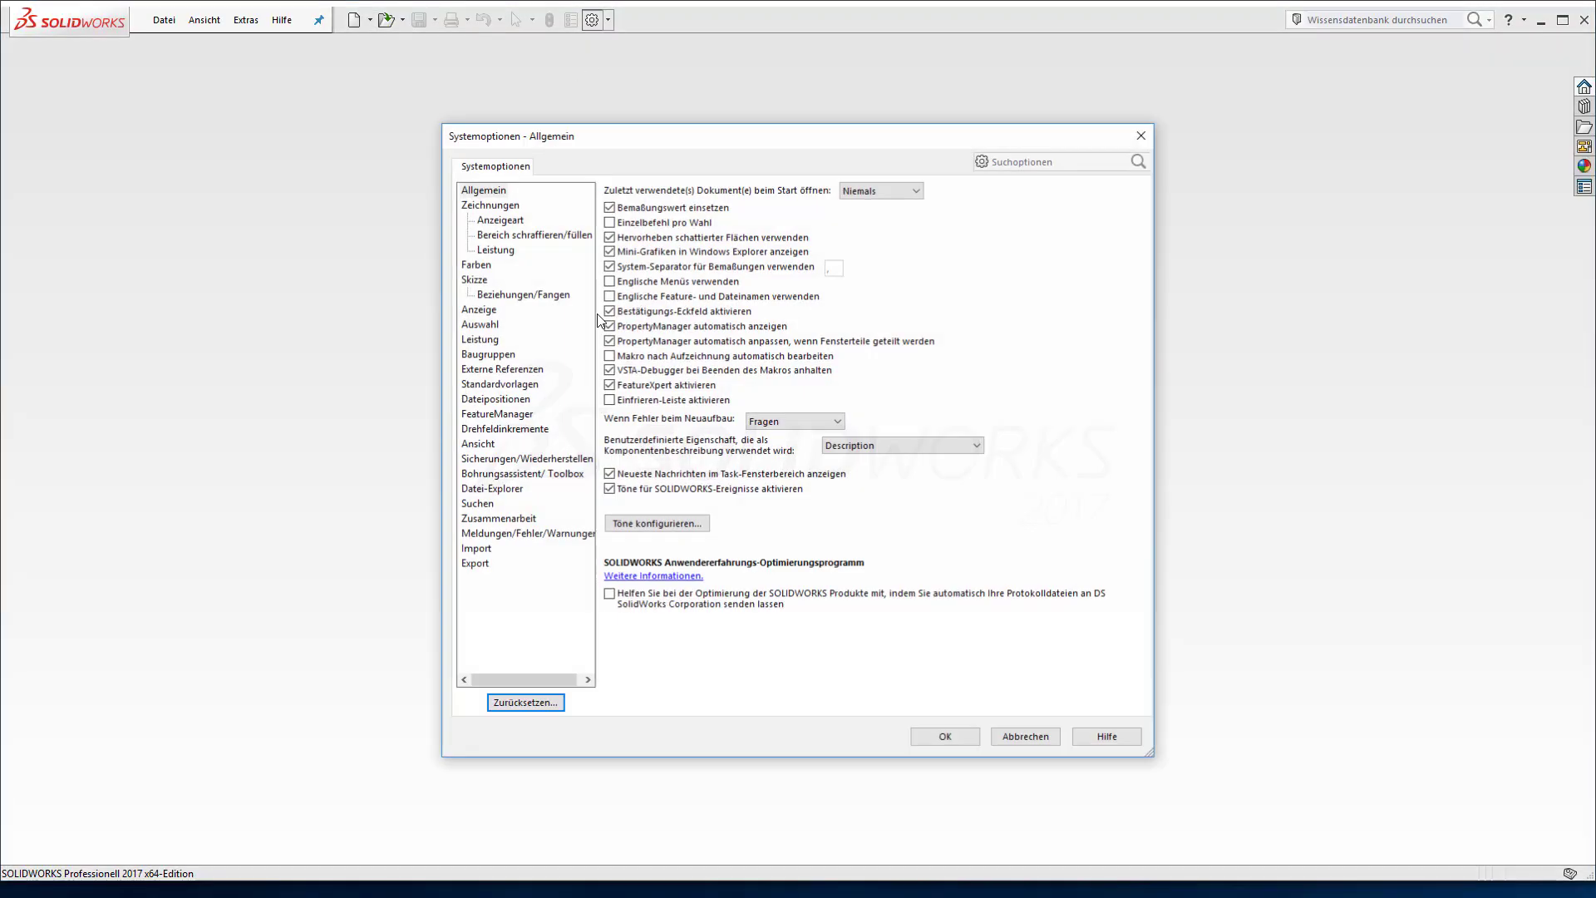
left_click(495, 385)
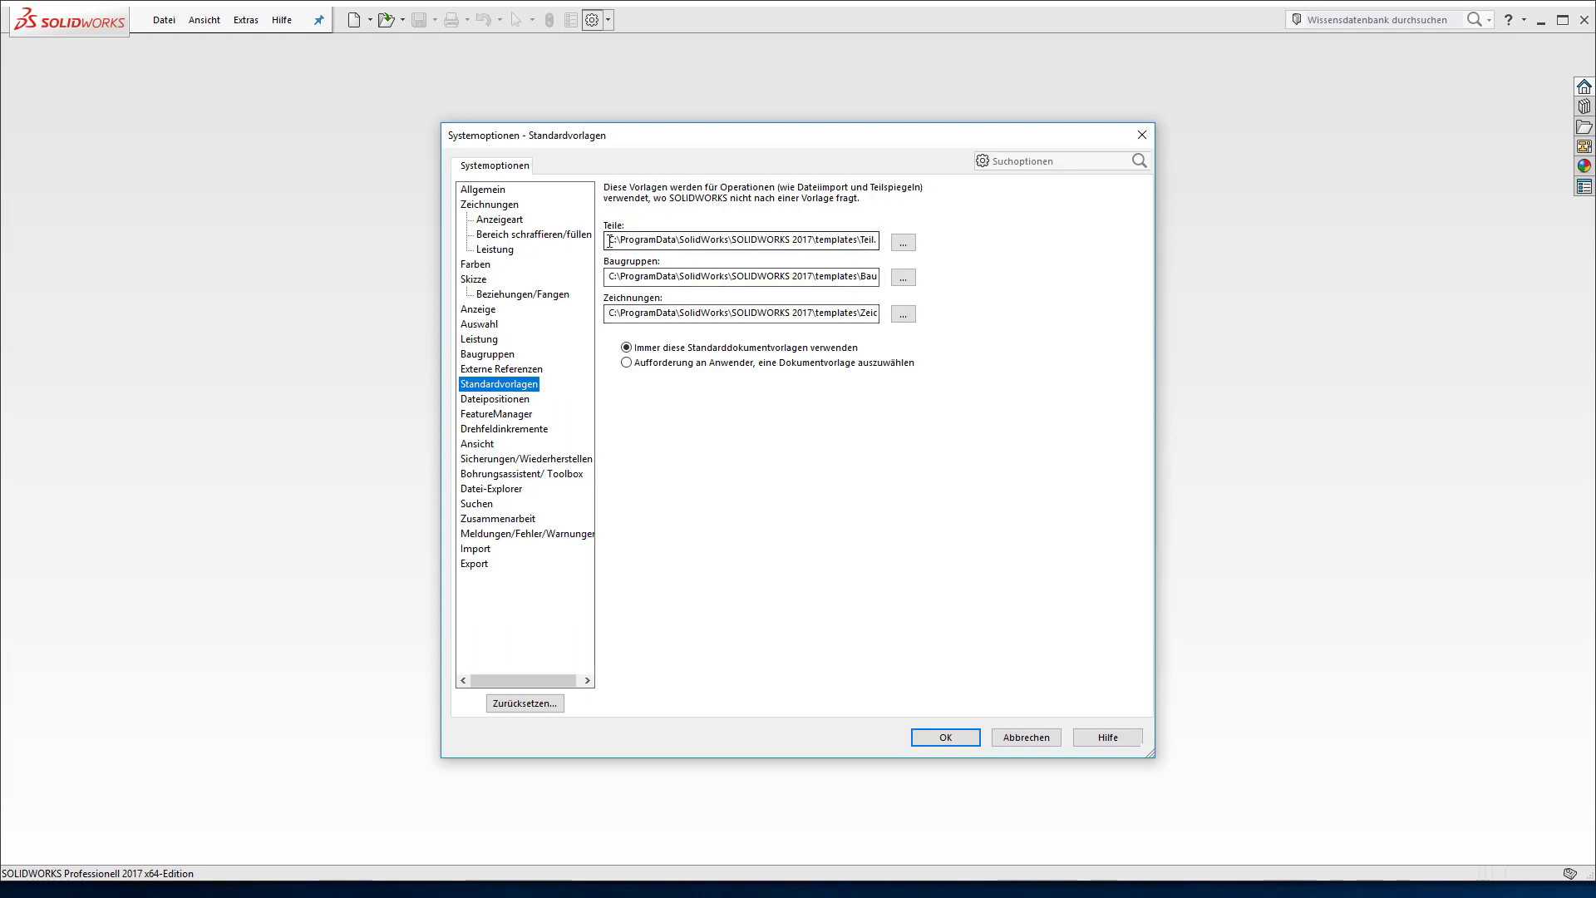
left_click_drag(611, 239, 920, 242)
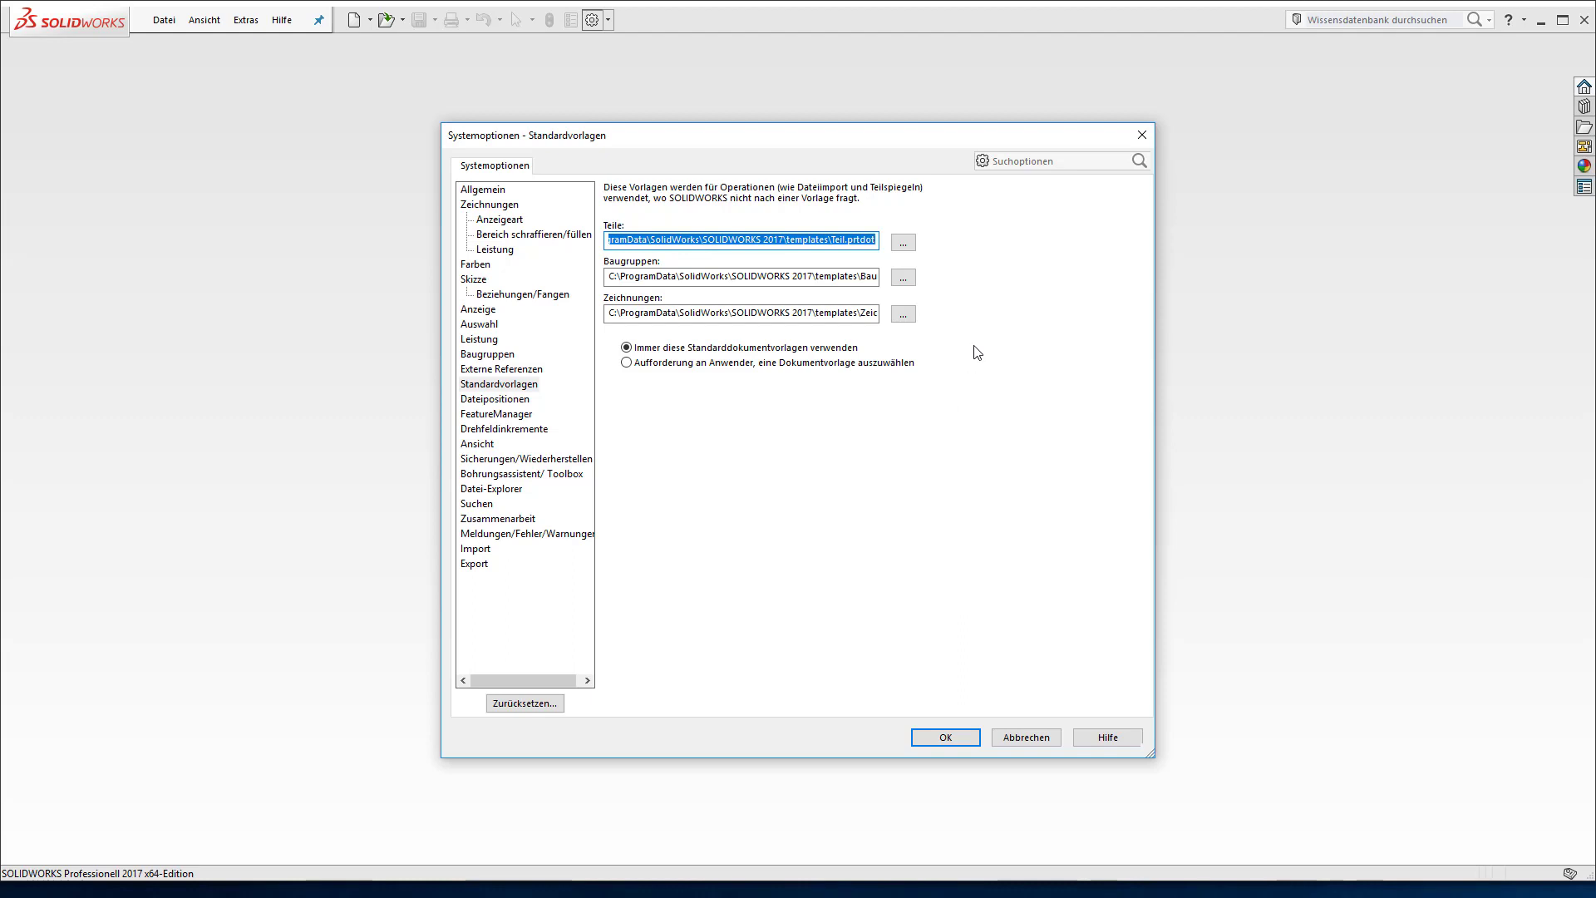
left_click(1020, 737)
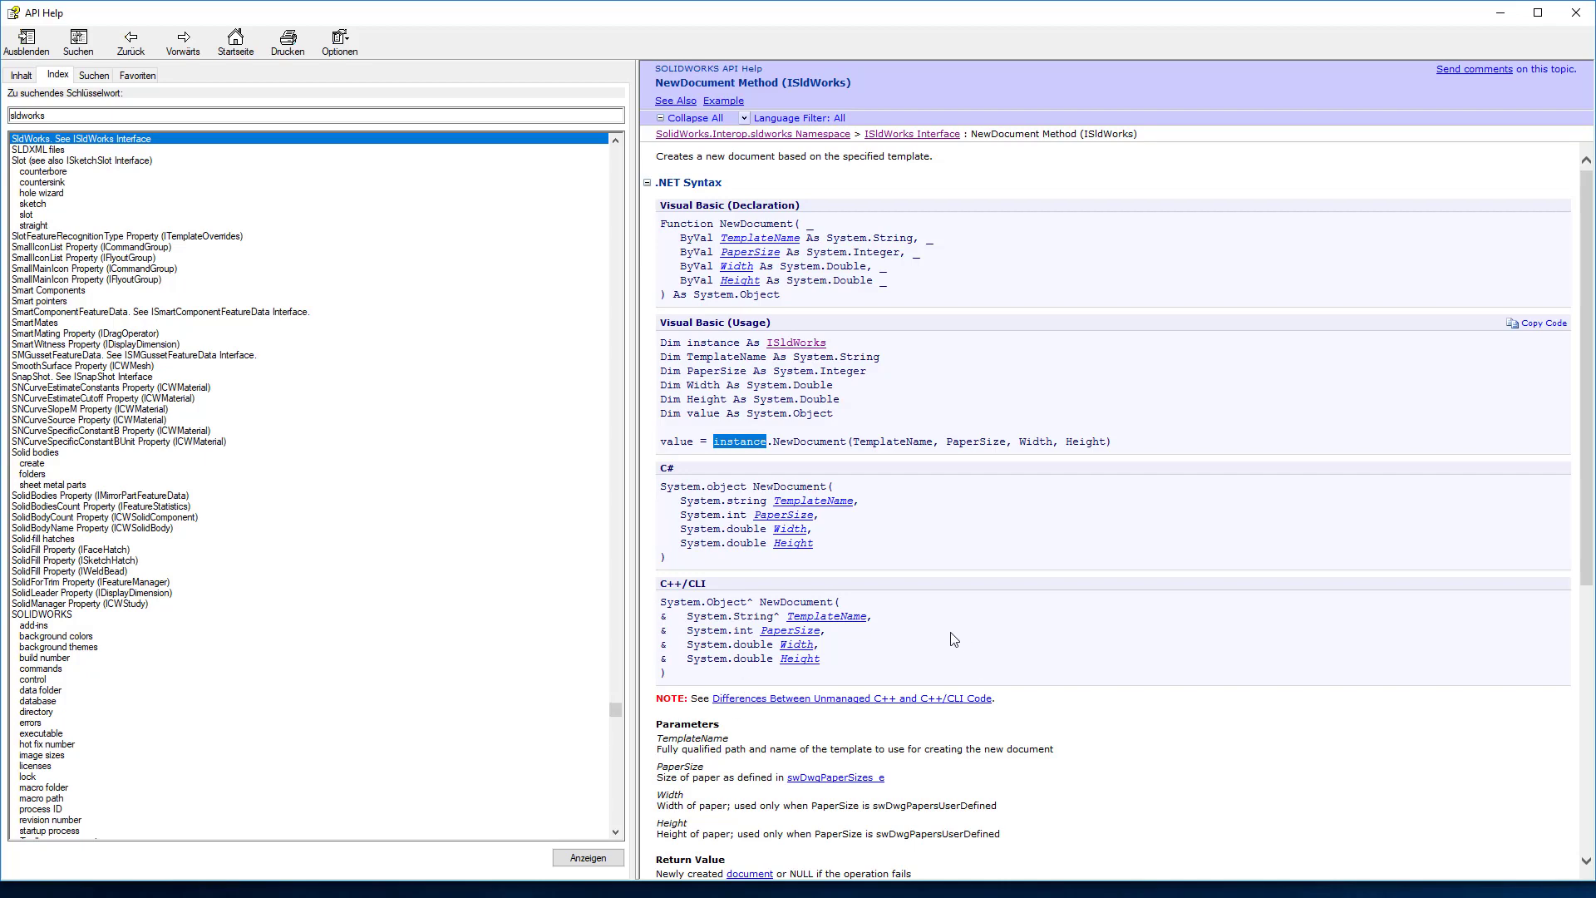
scroll(954, 640, "down", 3)
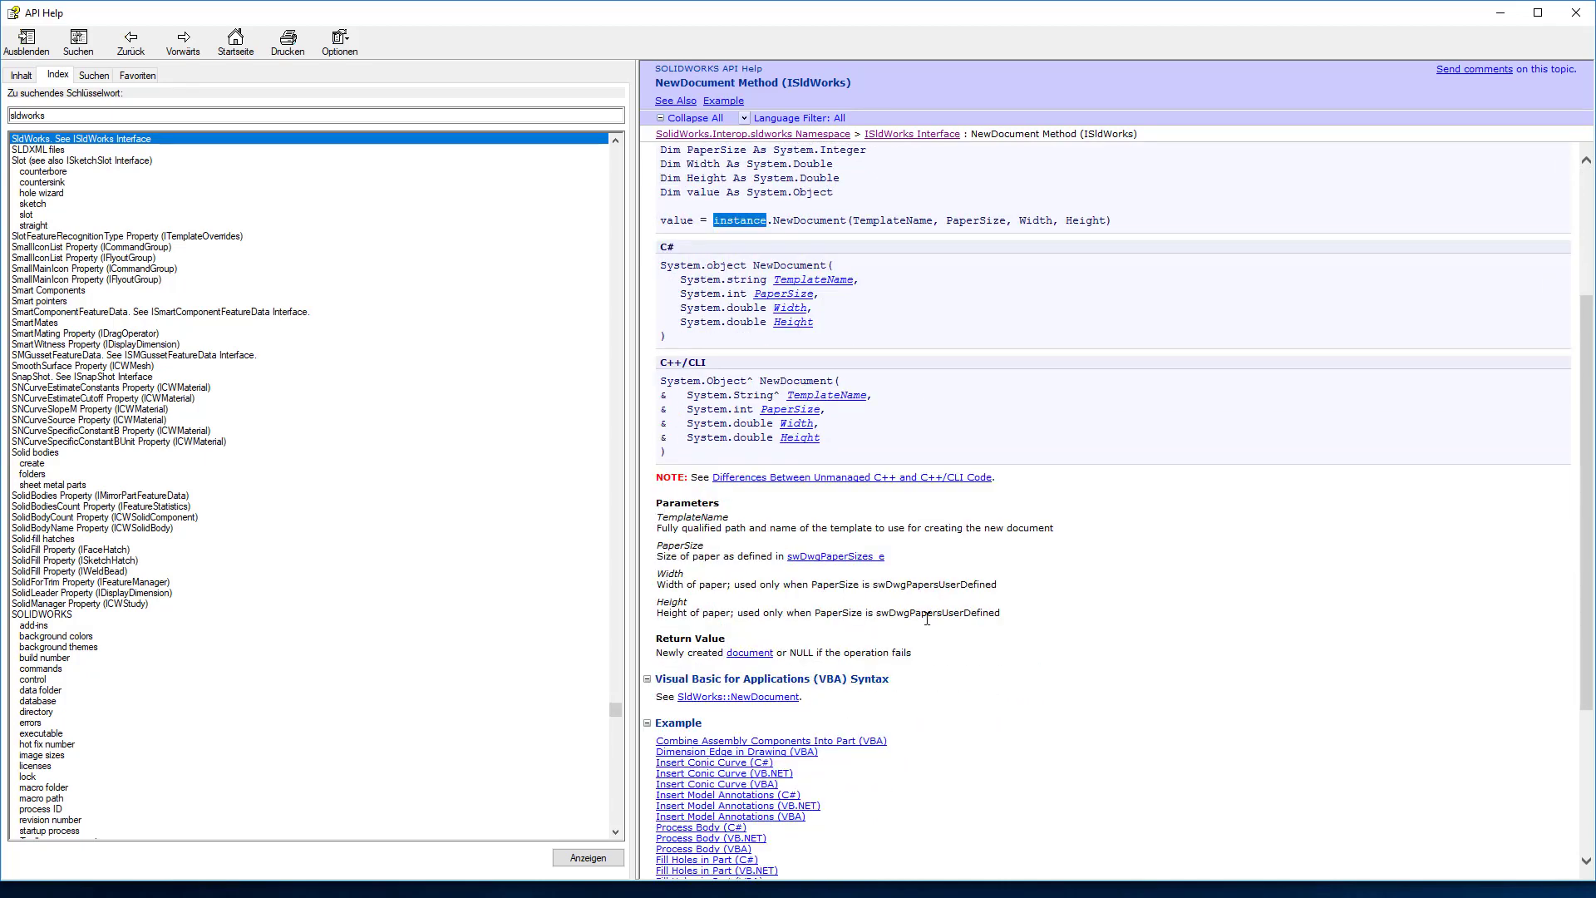
scroll(929, 620, "down", 3)
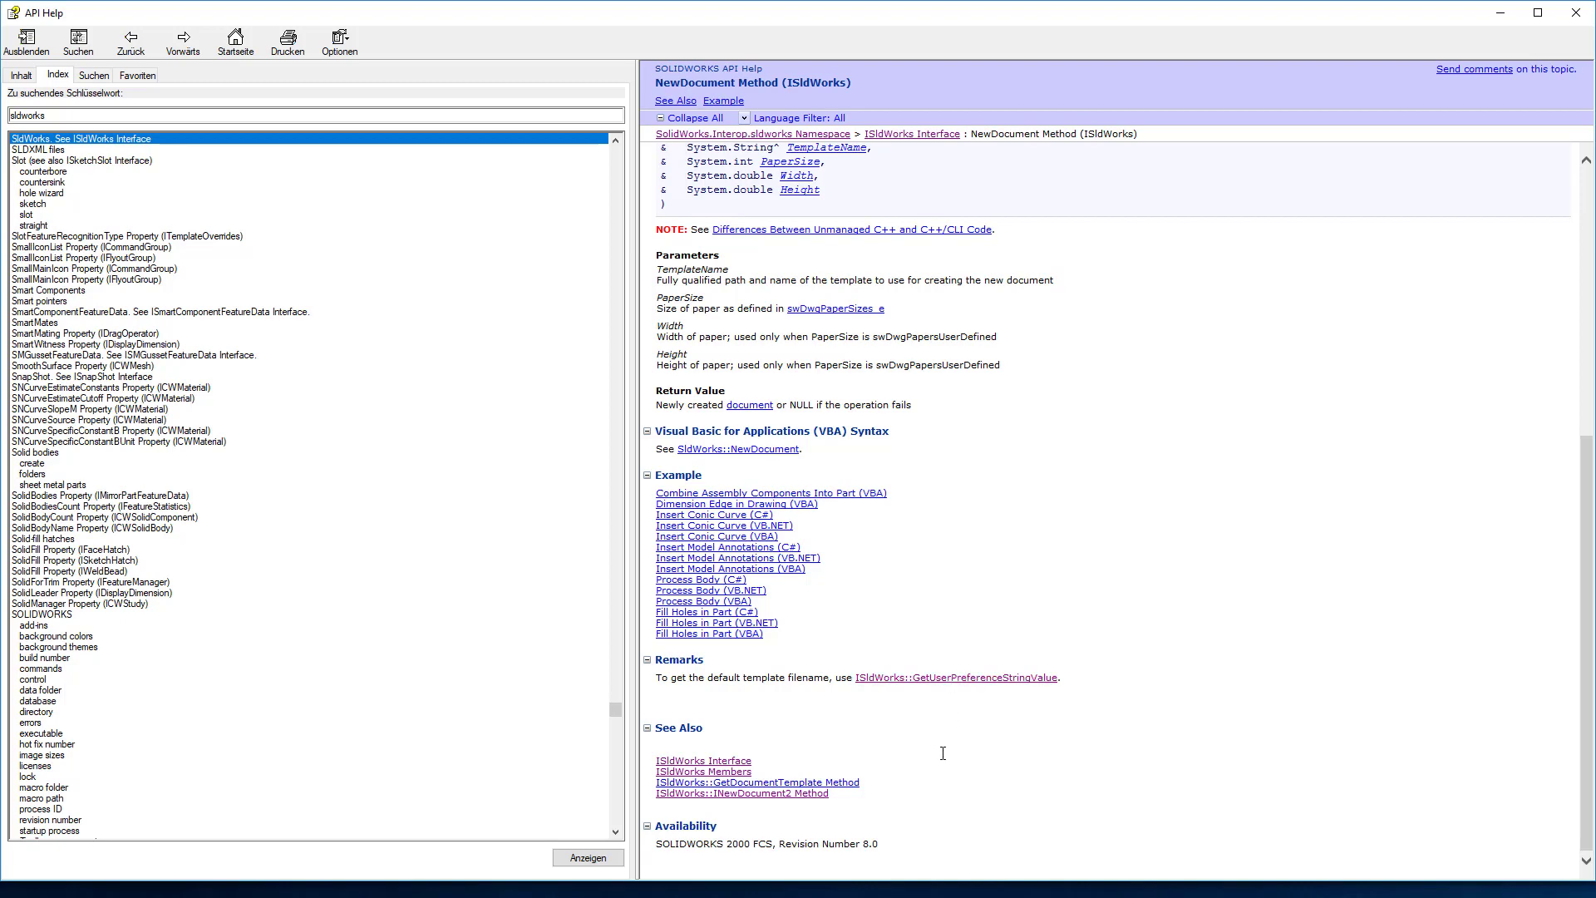
Open the GetUserPreferenceStringValue help topic and select the quoted template path in NewDocument.
left_click(933, 677)
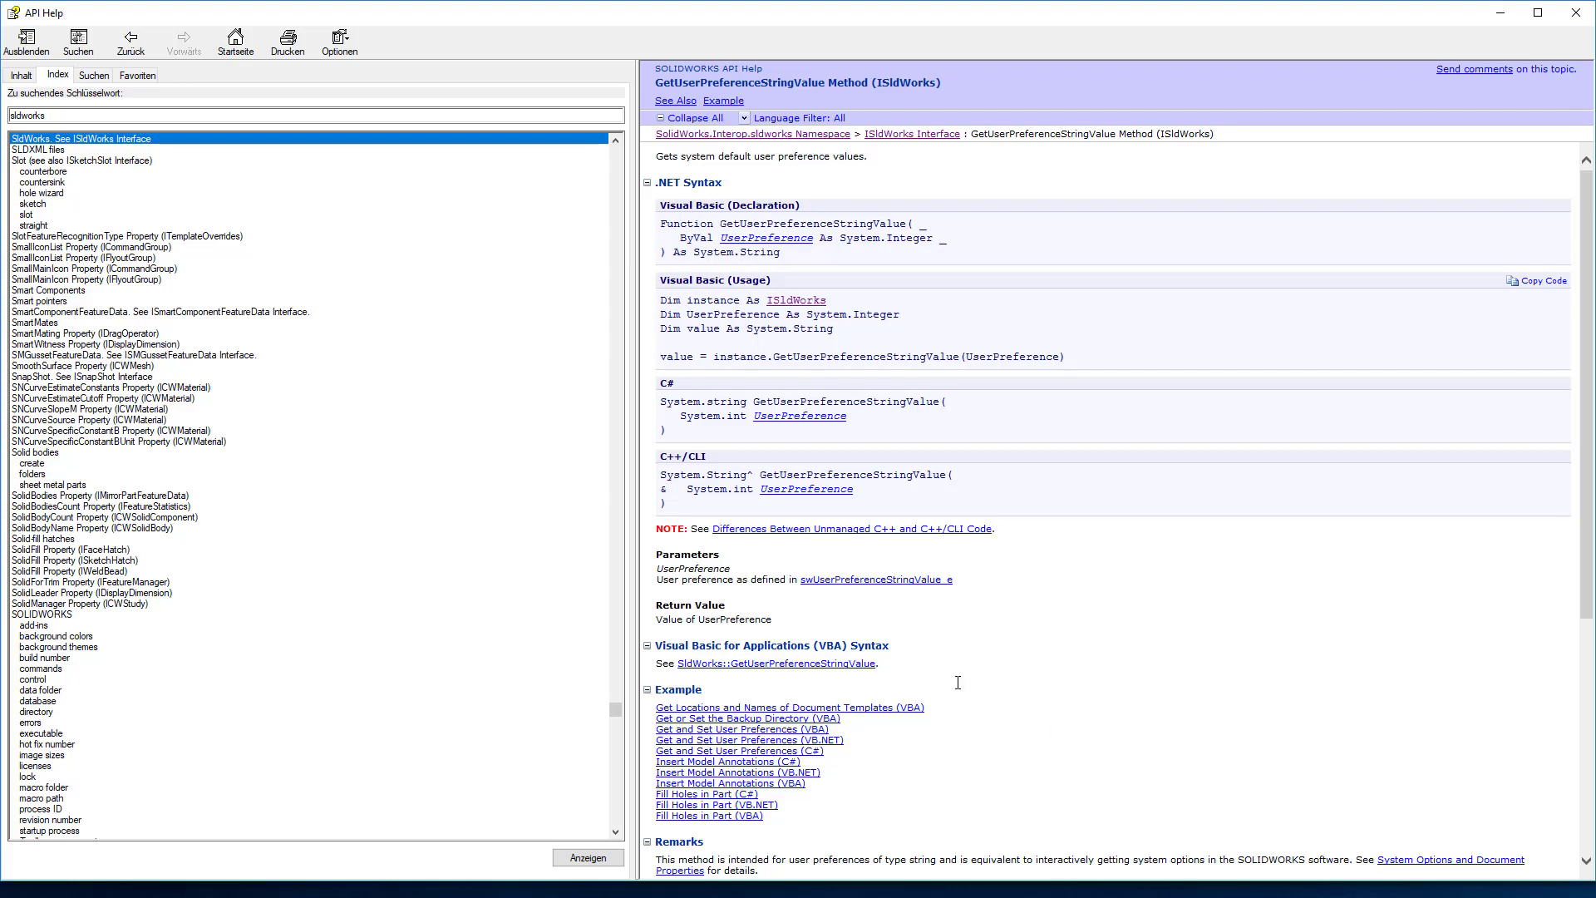
key("alt+Tab")
left_click_drag(455, 219, 1047, 225)
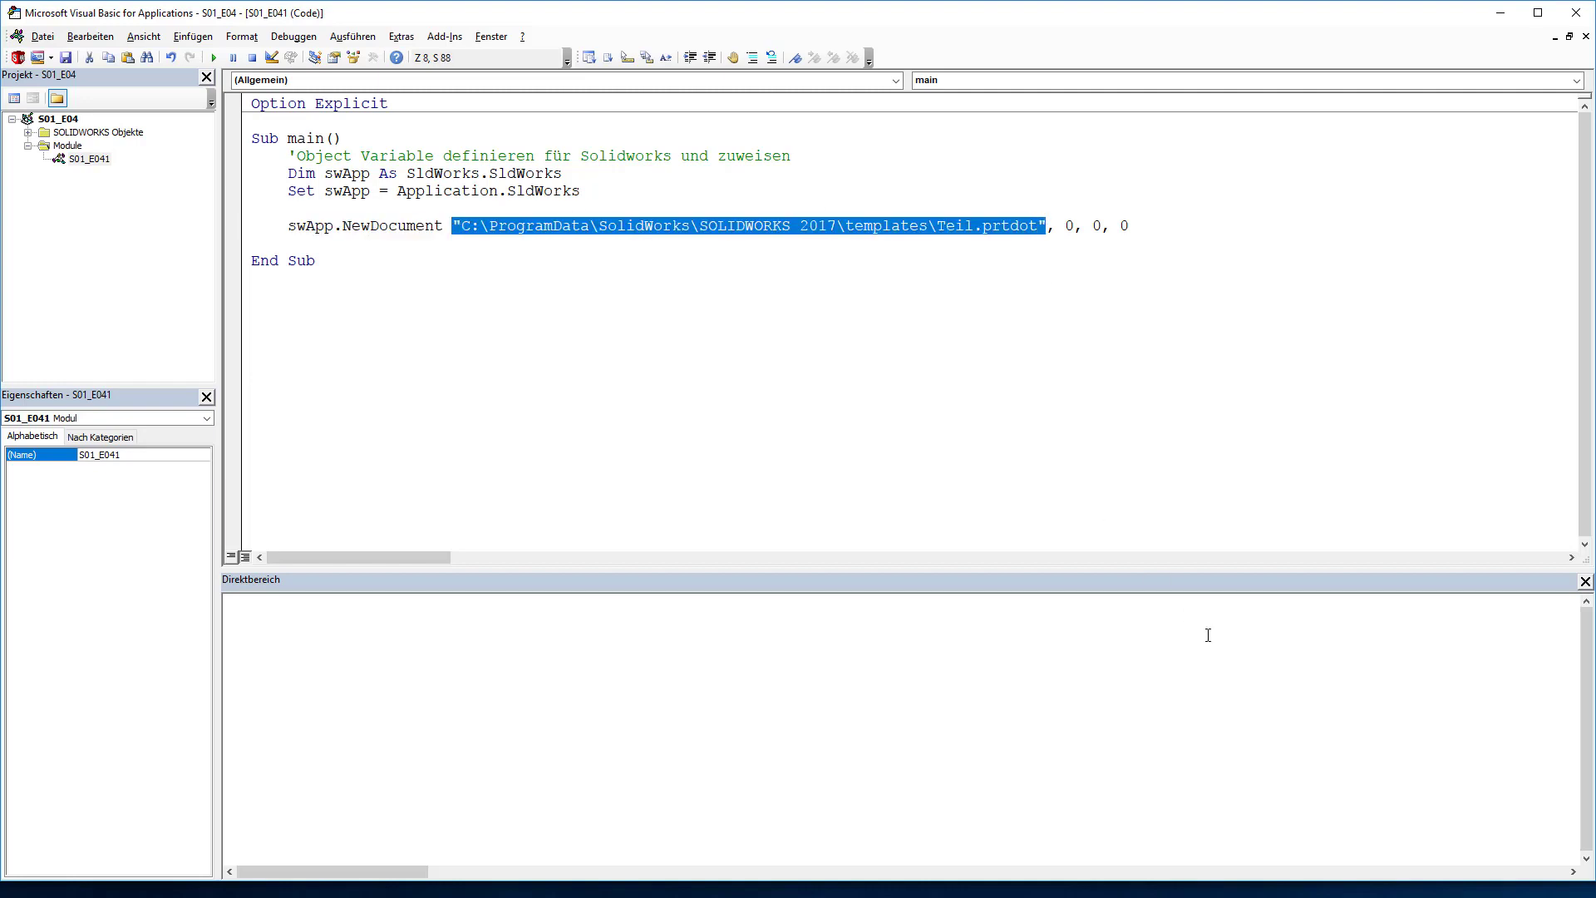
key("alt+Tab")
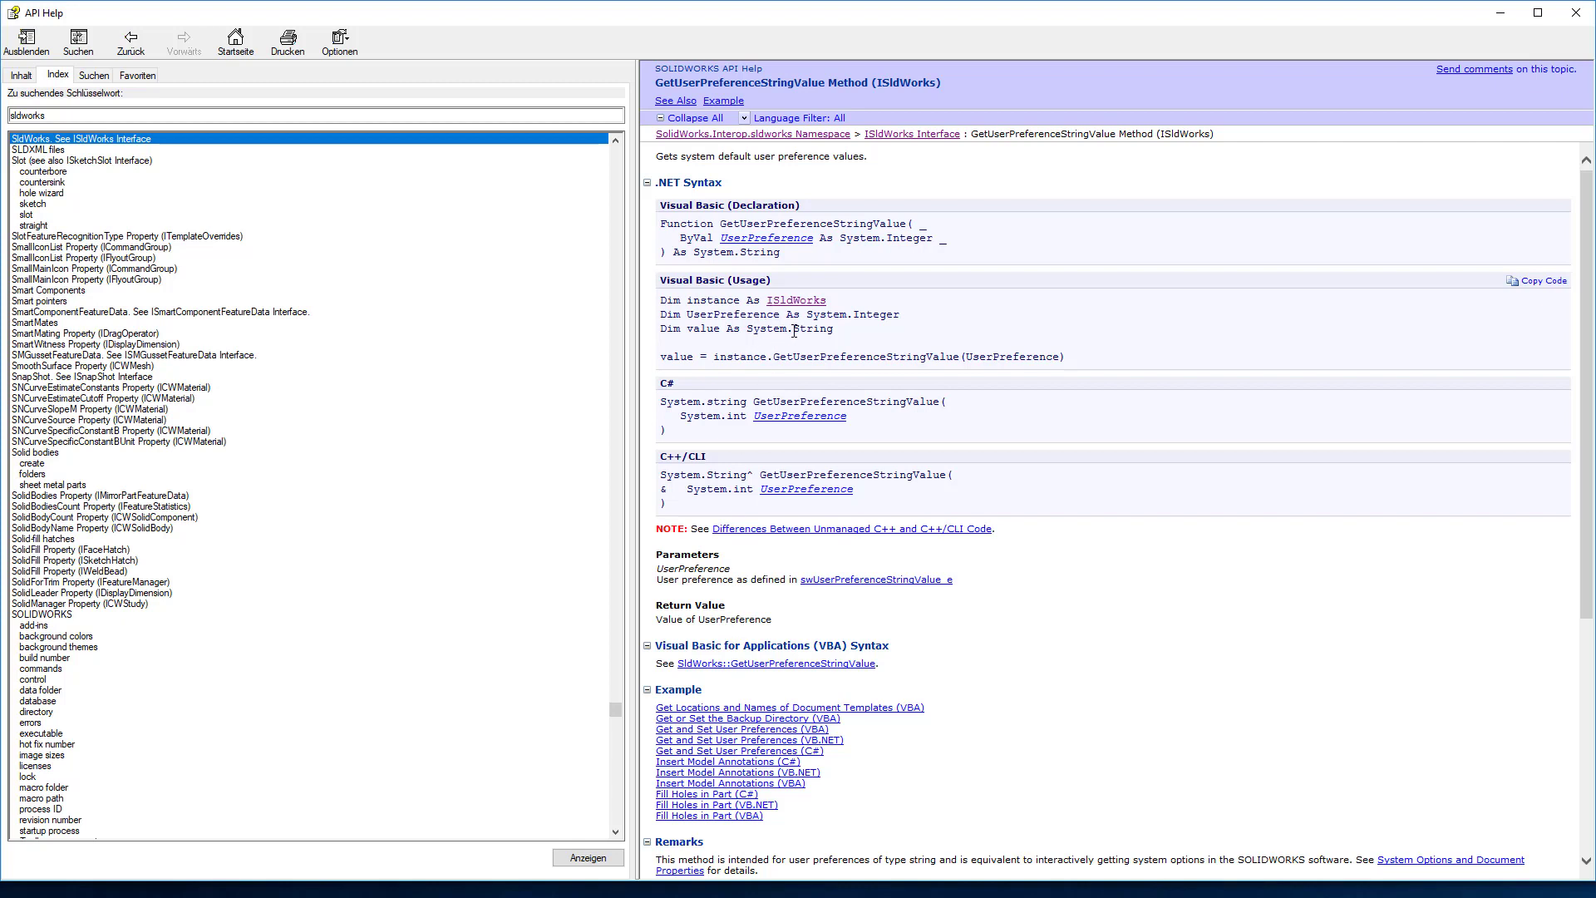
Note GetUserPreferenceStringValue's String return type in the usage example and VBA syntax.
left_click_drag(794, 331, 834, 331)
left_click(772, 664)
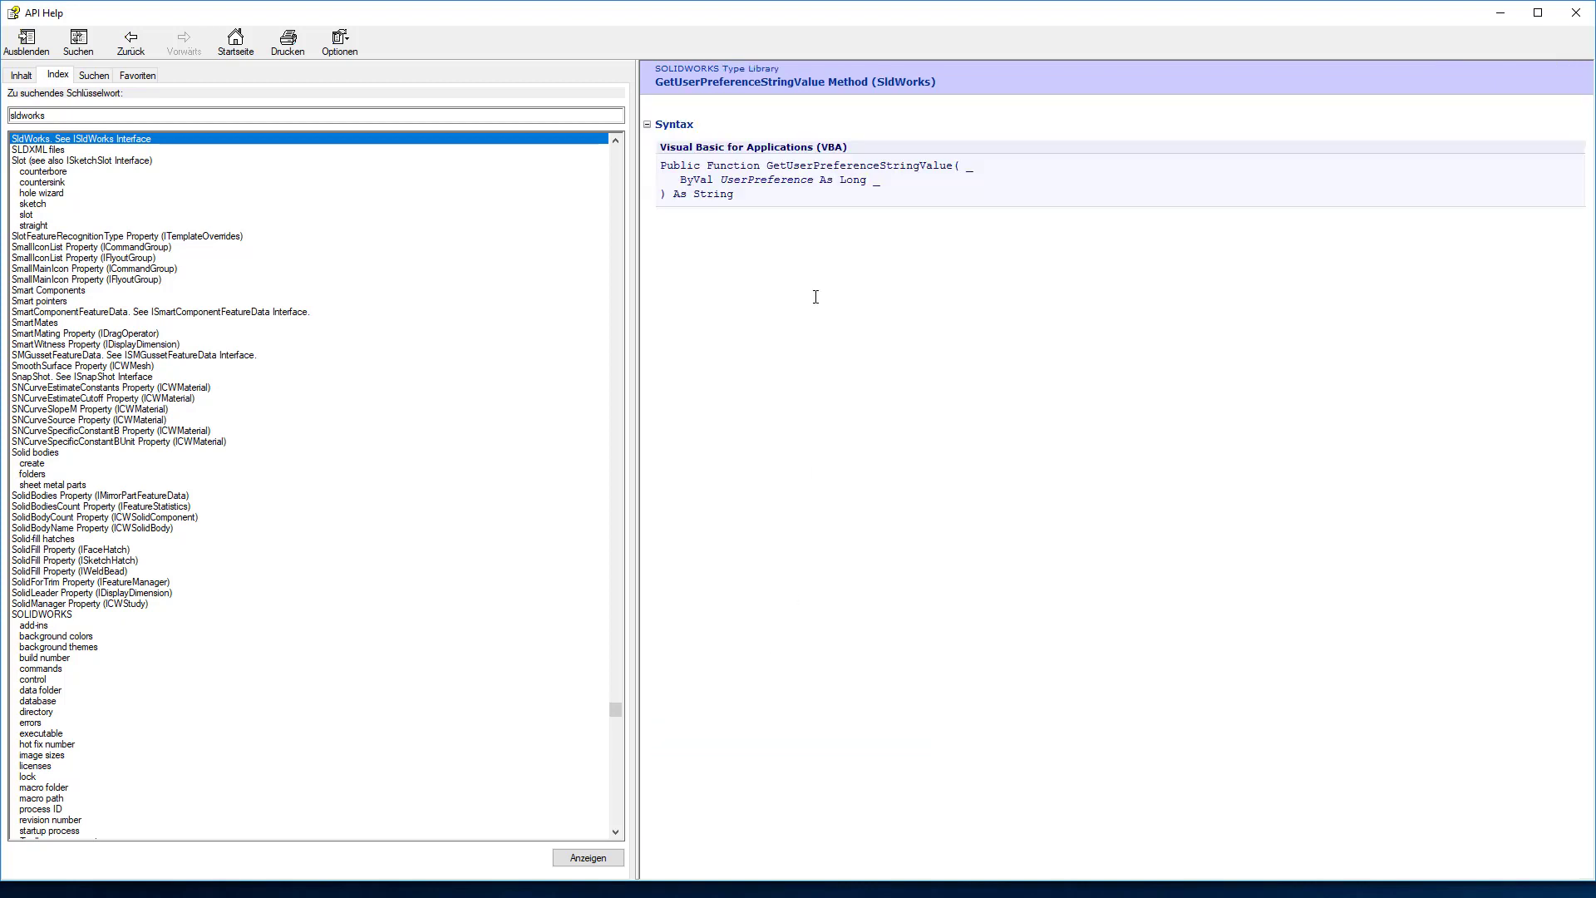
left_click_drag(695, 194, 734, 194)
left_click(130, 41)
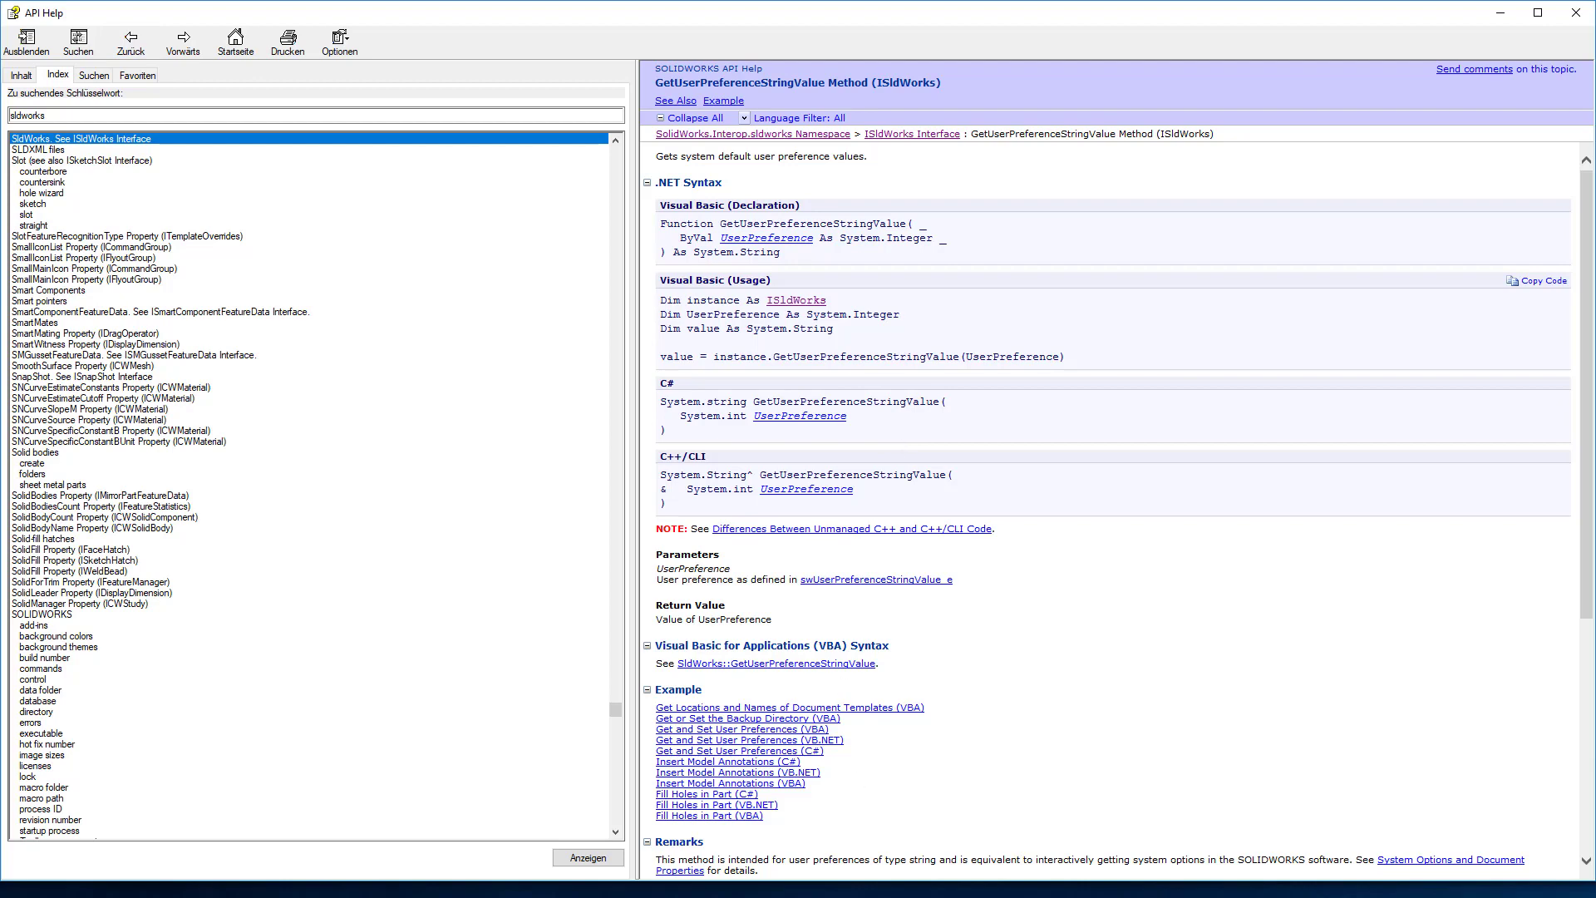
key("alt+Tab")
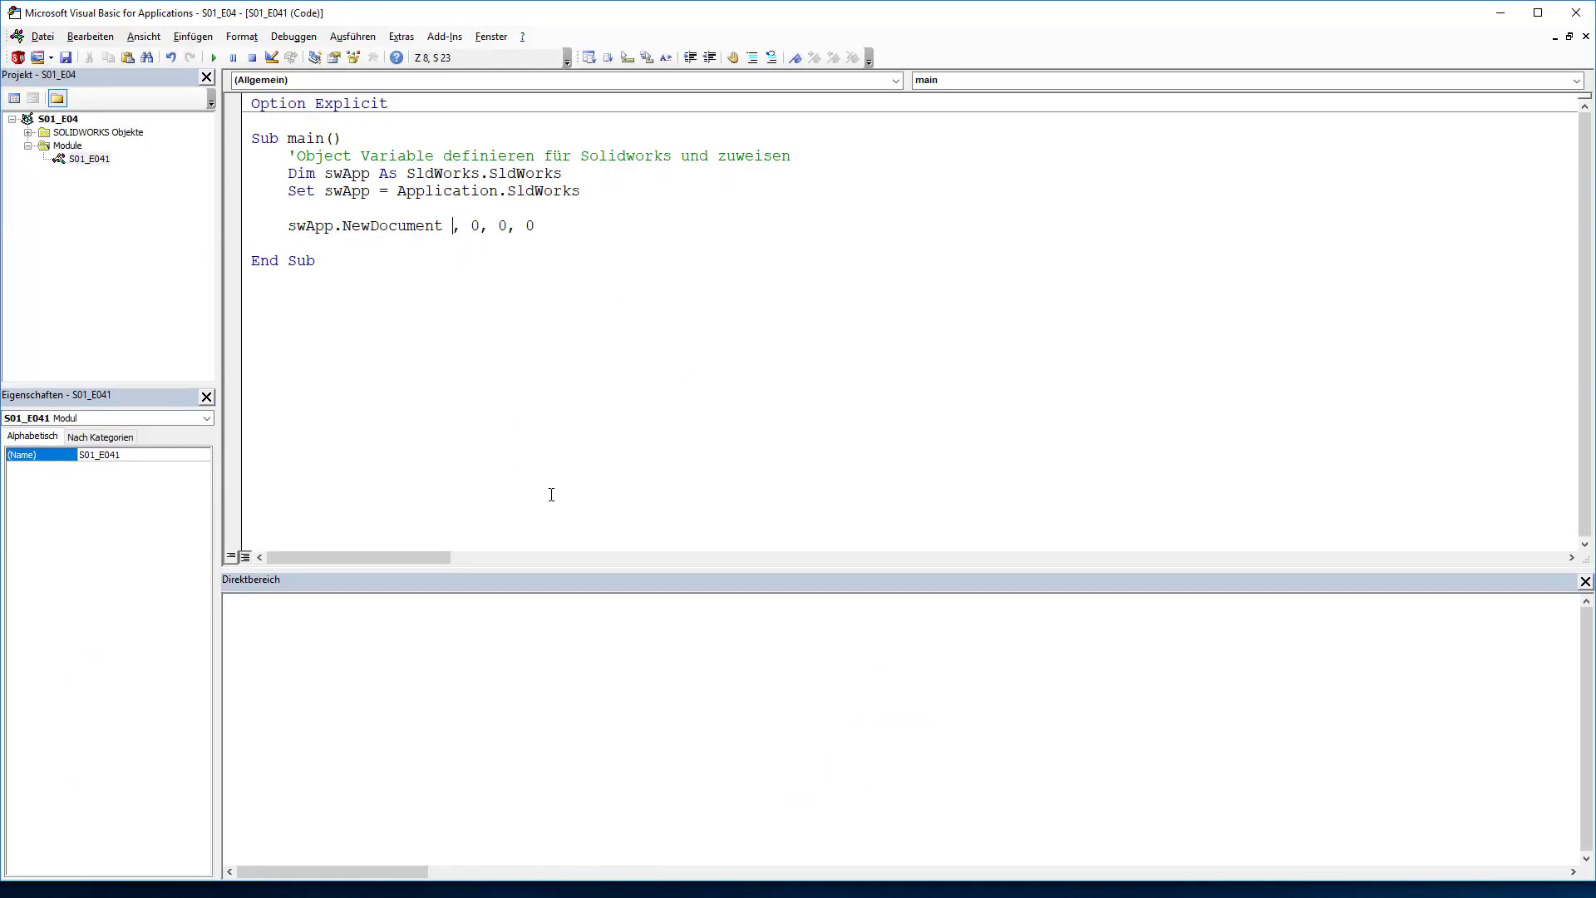
Insert two blank lines between the Set line and the swApp.NewDocument call.
key("alt+Tab")
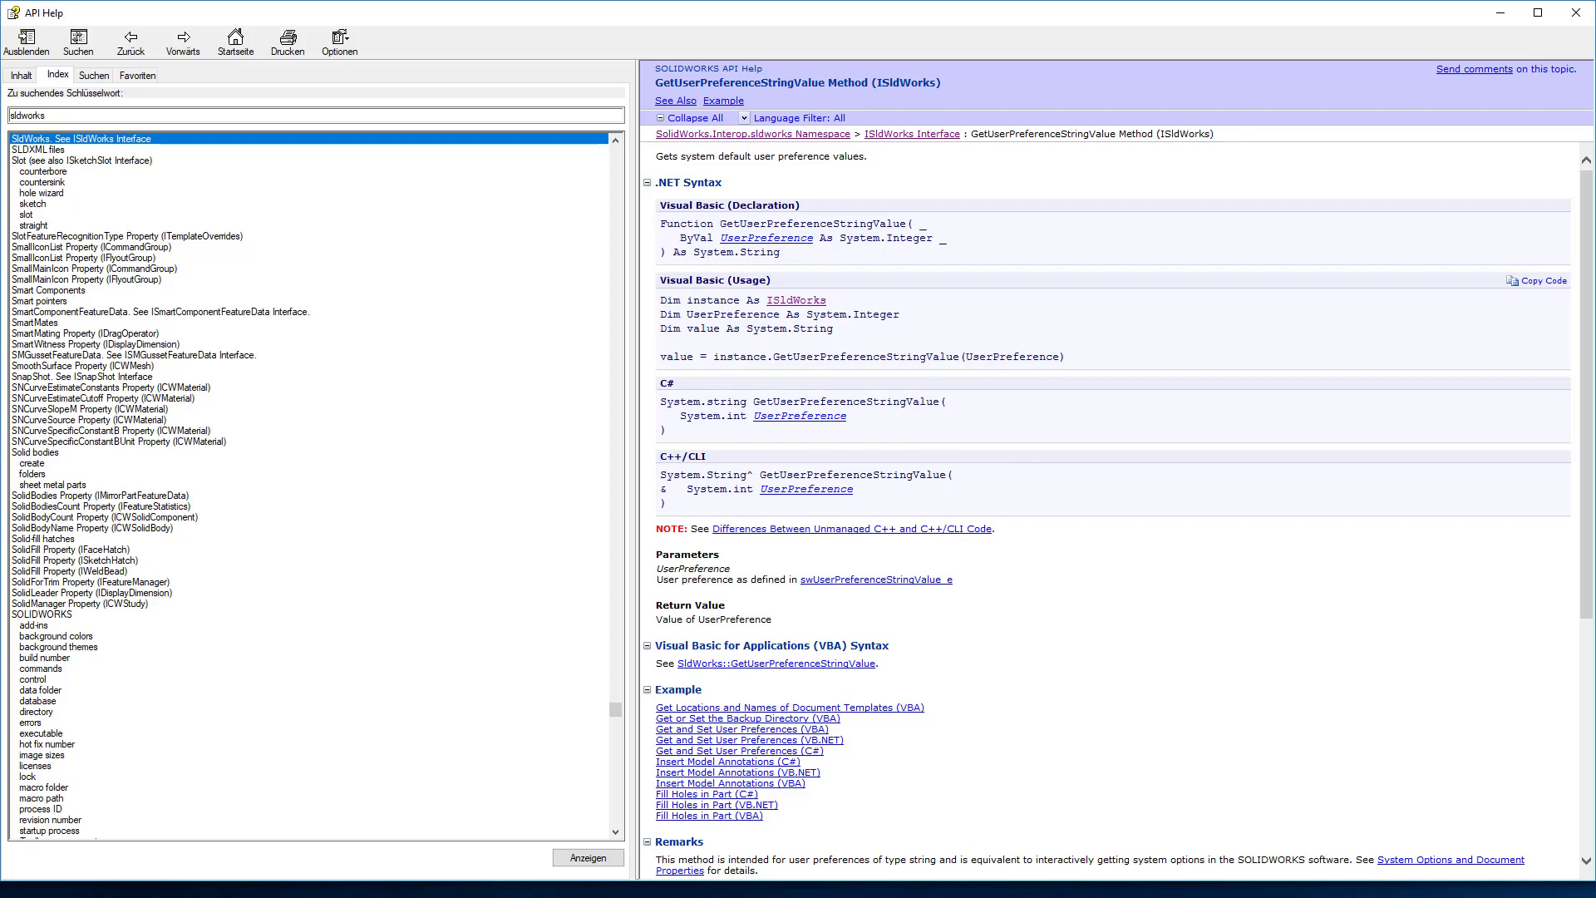
key("alt+Tab")
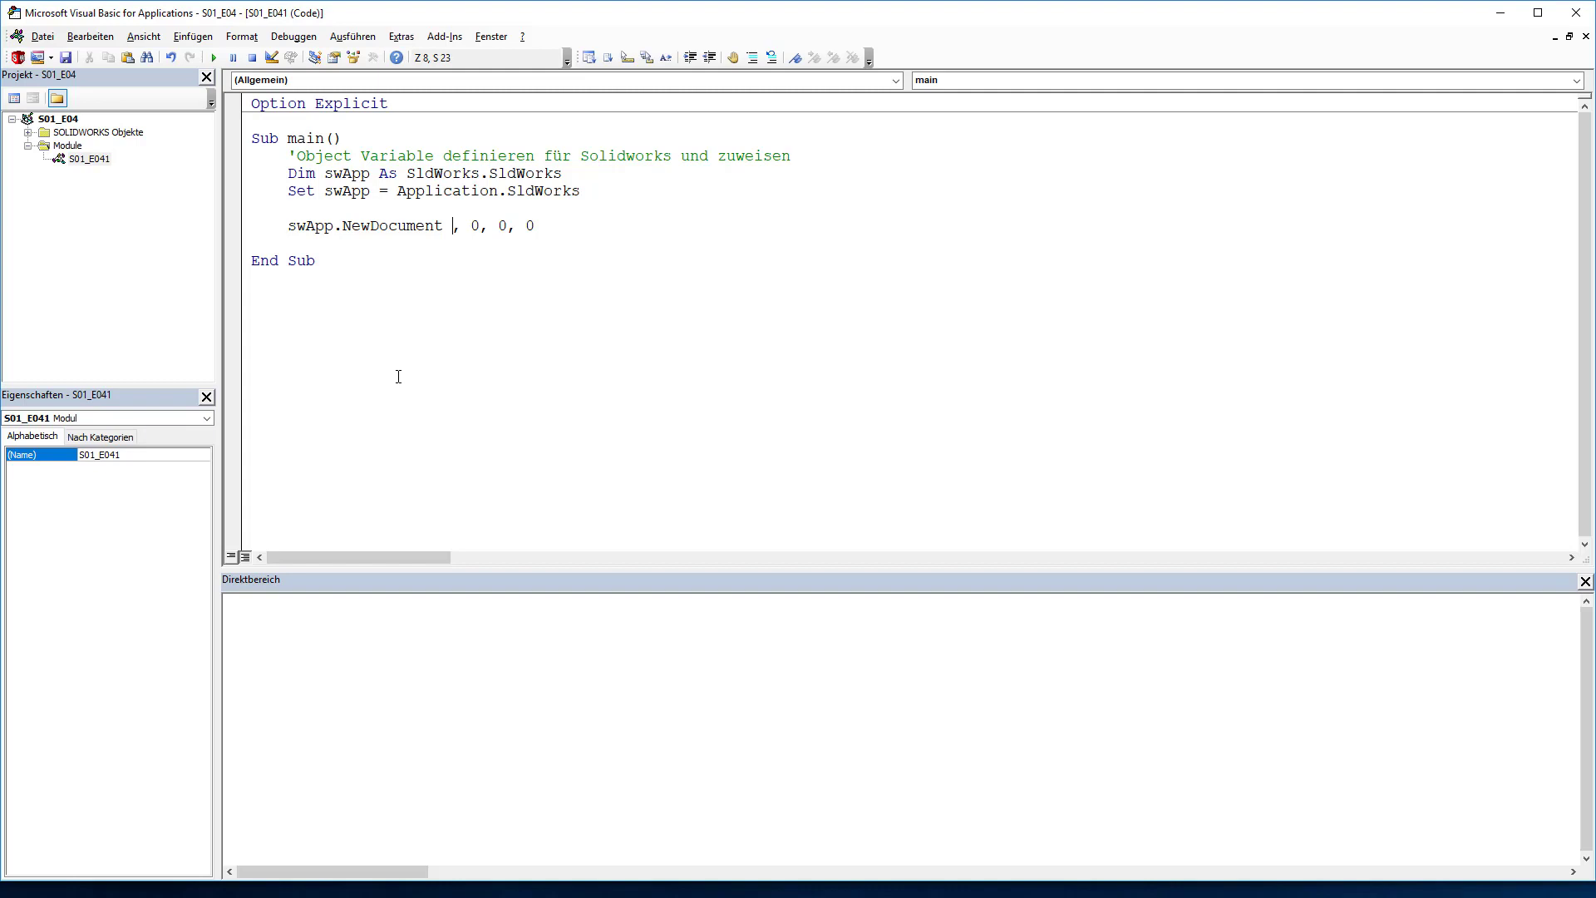
left_click(293, 208)
key("Return")
key("Return")
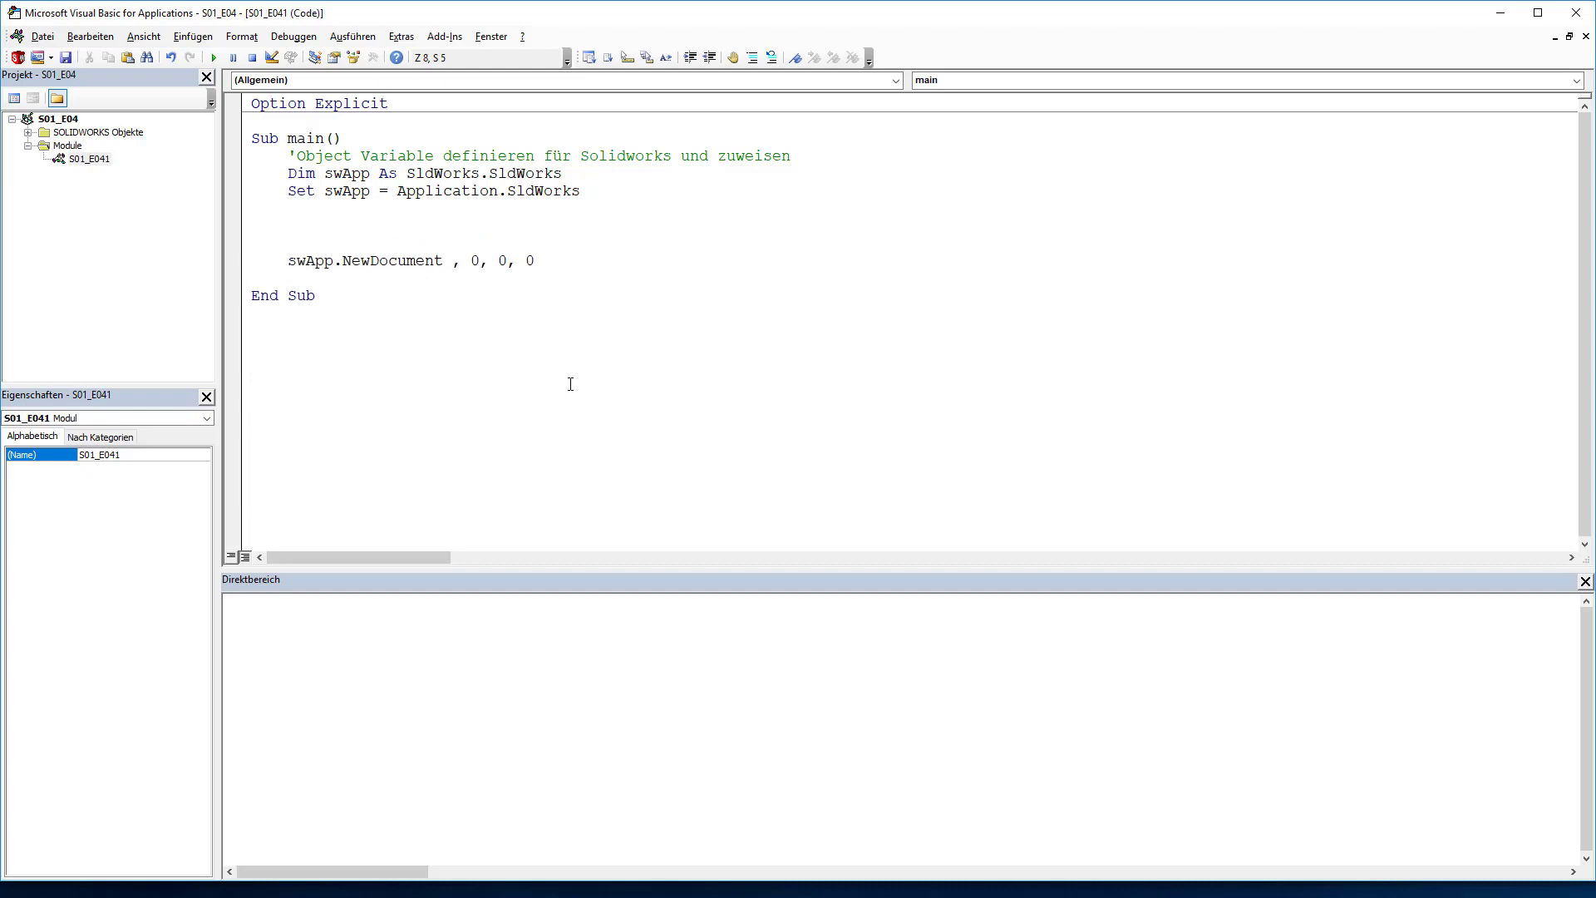
Declare Dim Pfad_zur_Vorlage As String and begin the next line with Pfad_zur_Vorlage.
type("dim ")
type("Pf")
type("ad_")
type("zu")
type("r_V")
type("orlage ")
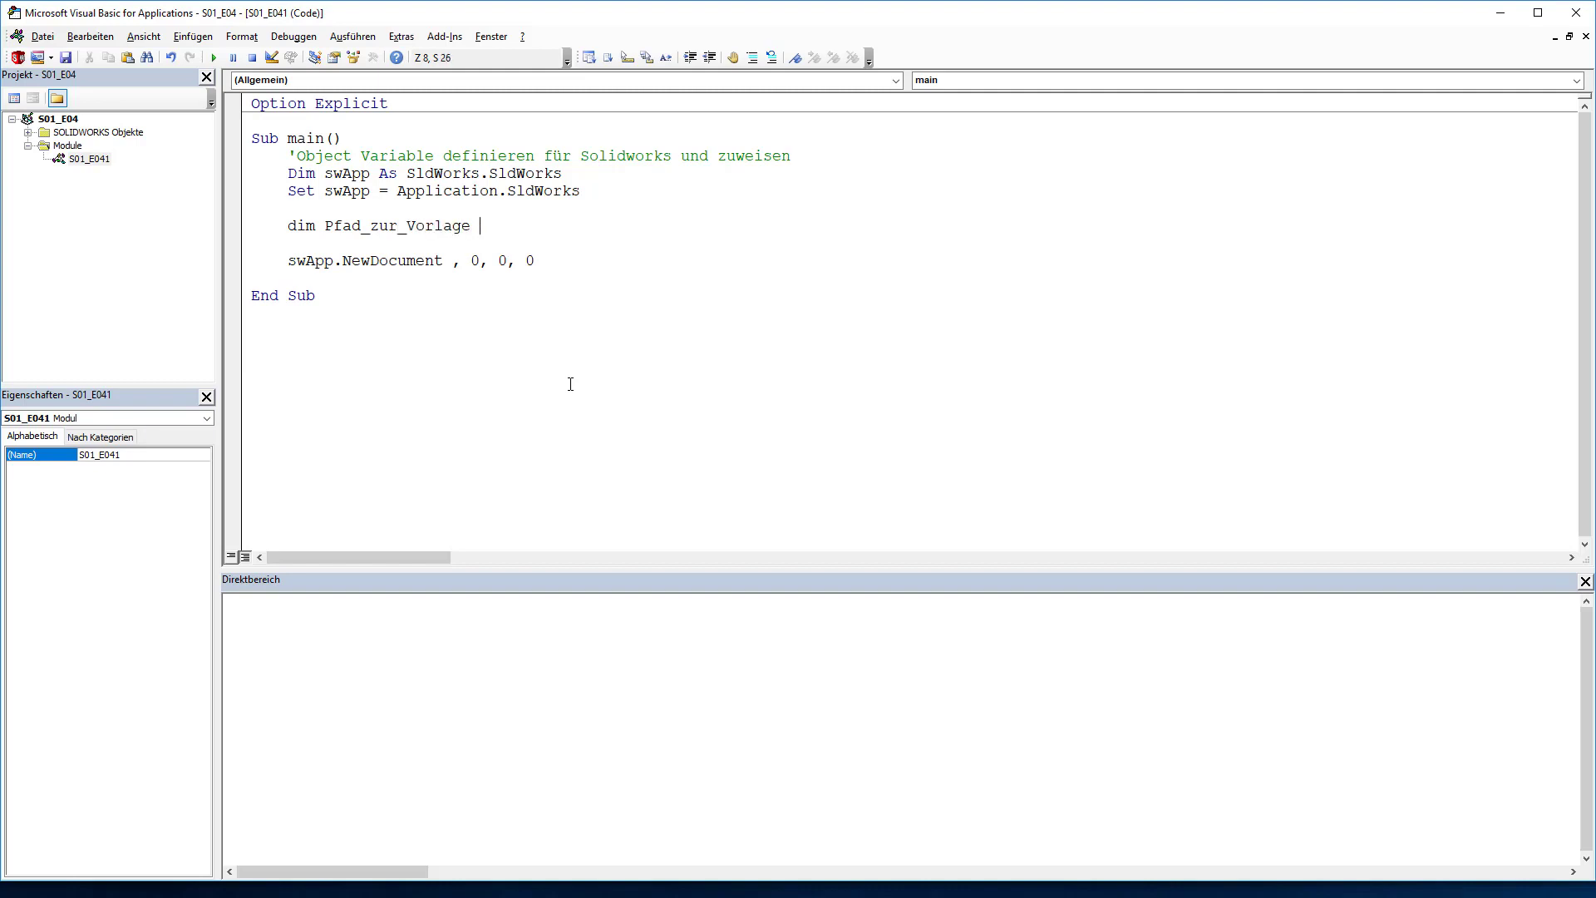
type("as")
type(" string")
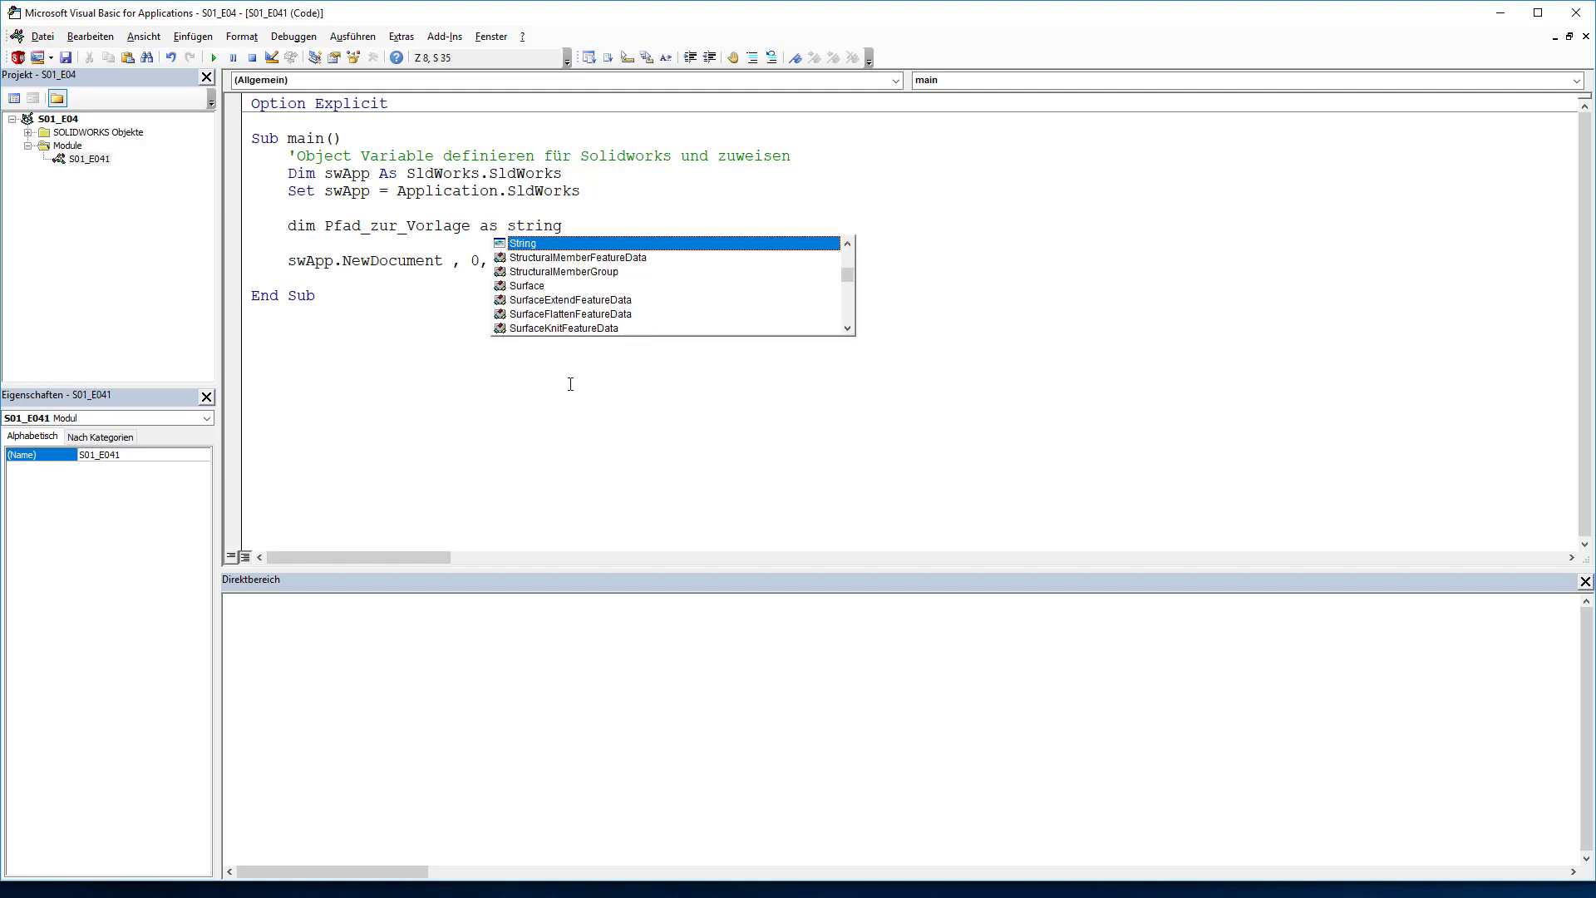
key("Return")
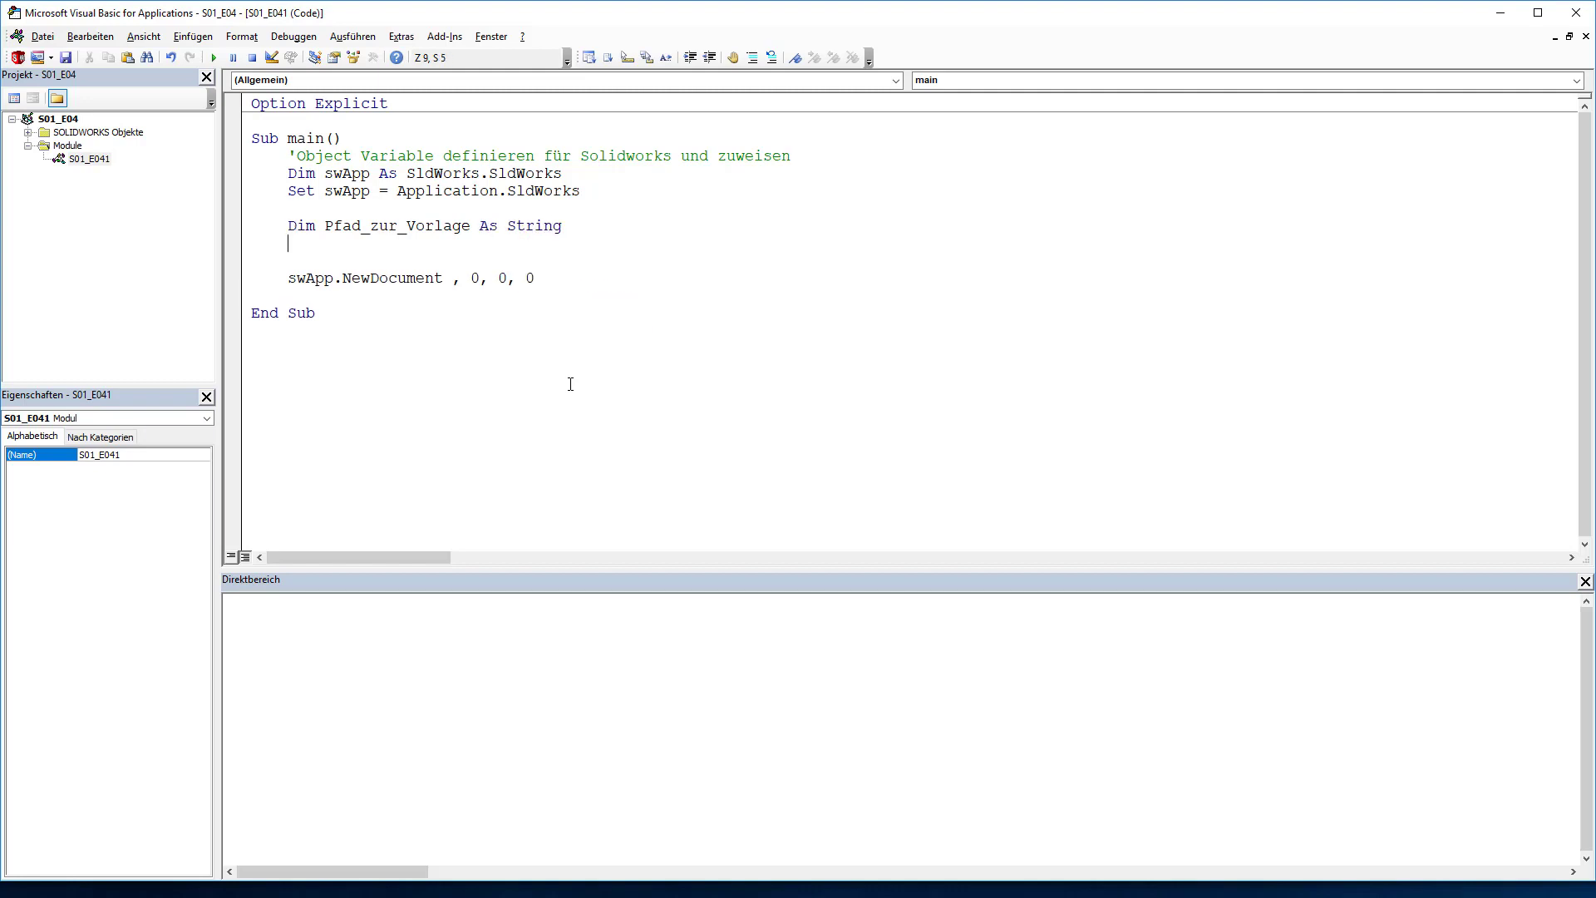
type("Pfa")
type("d")
key("ctrl+space")
Assign it swapp.GetUserPreferenceStringValue( via IntelliSense and open that method's help with F1.
type("swapp")
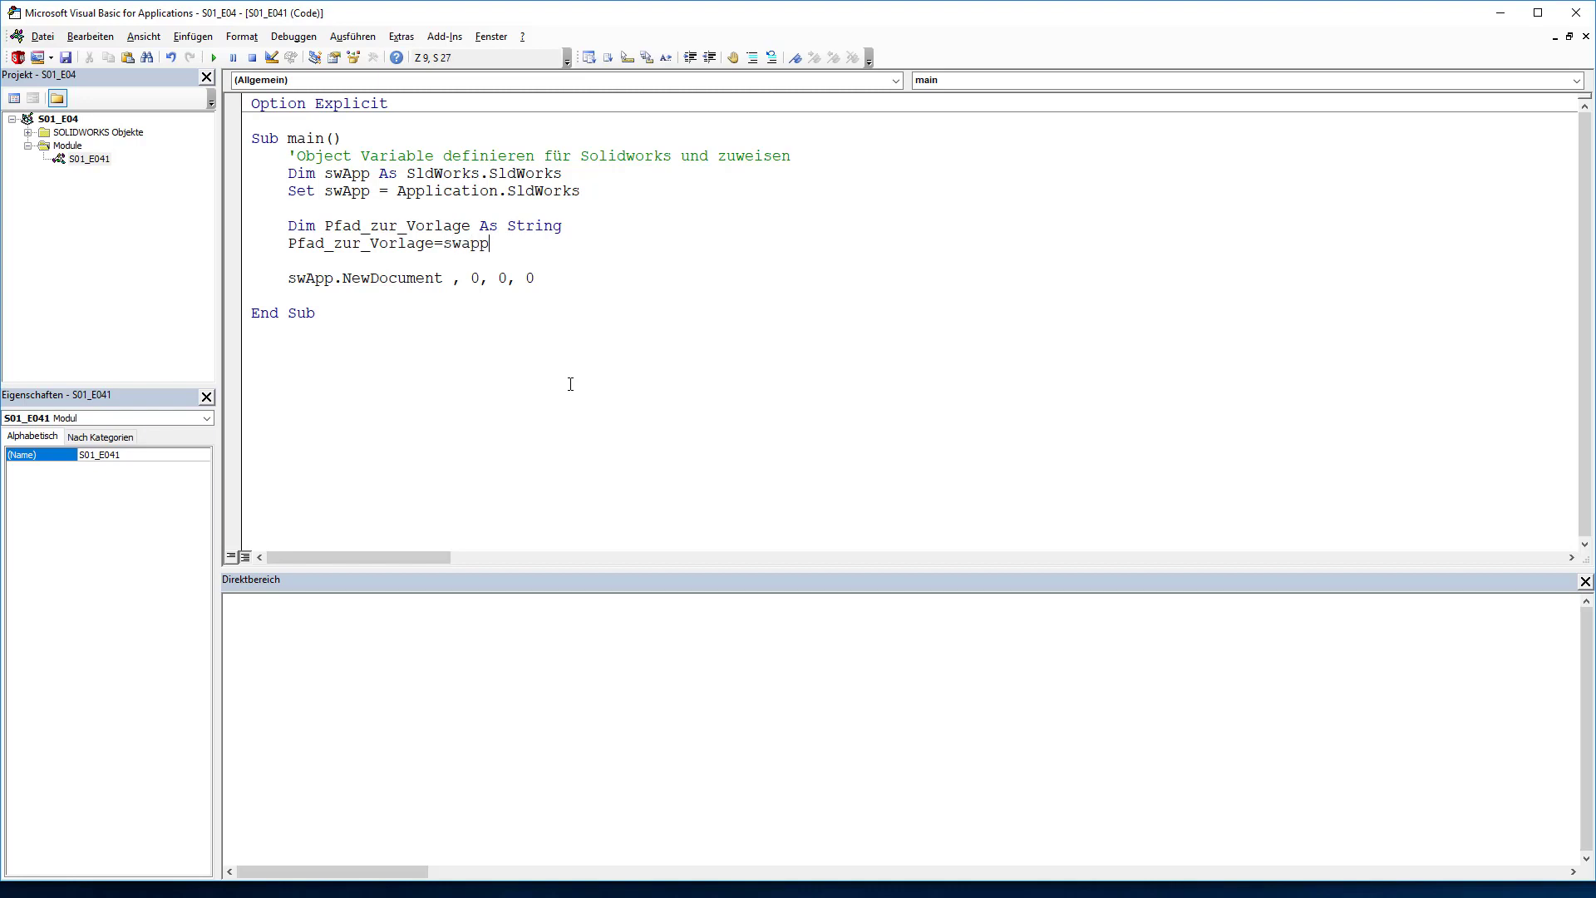
type(".")
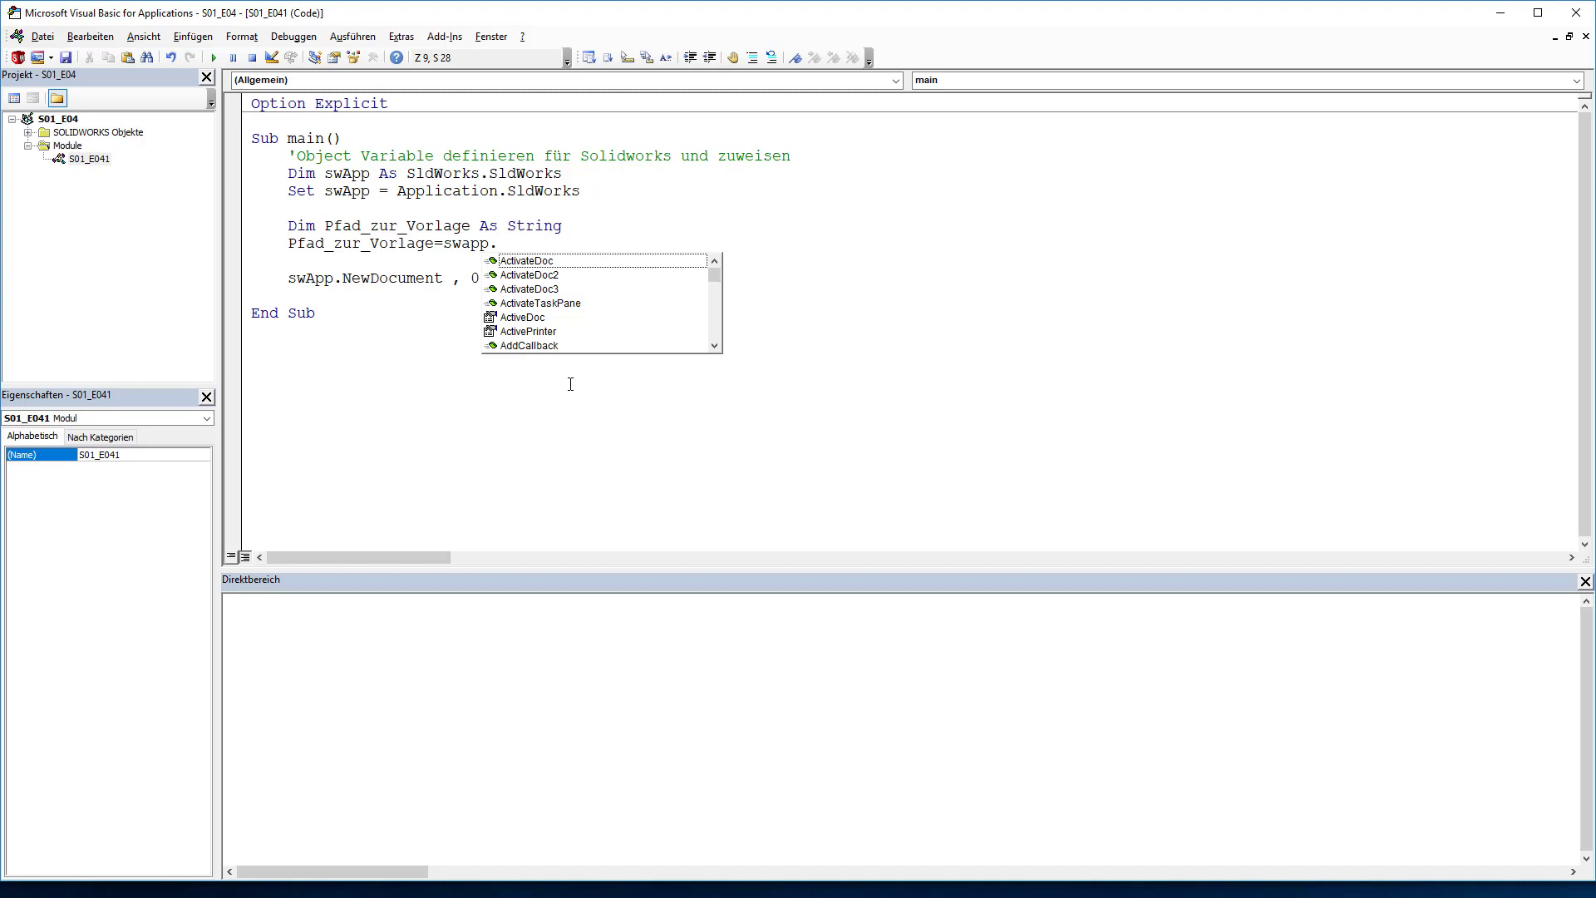
type("get")
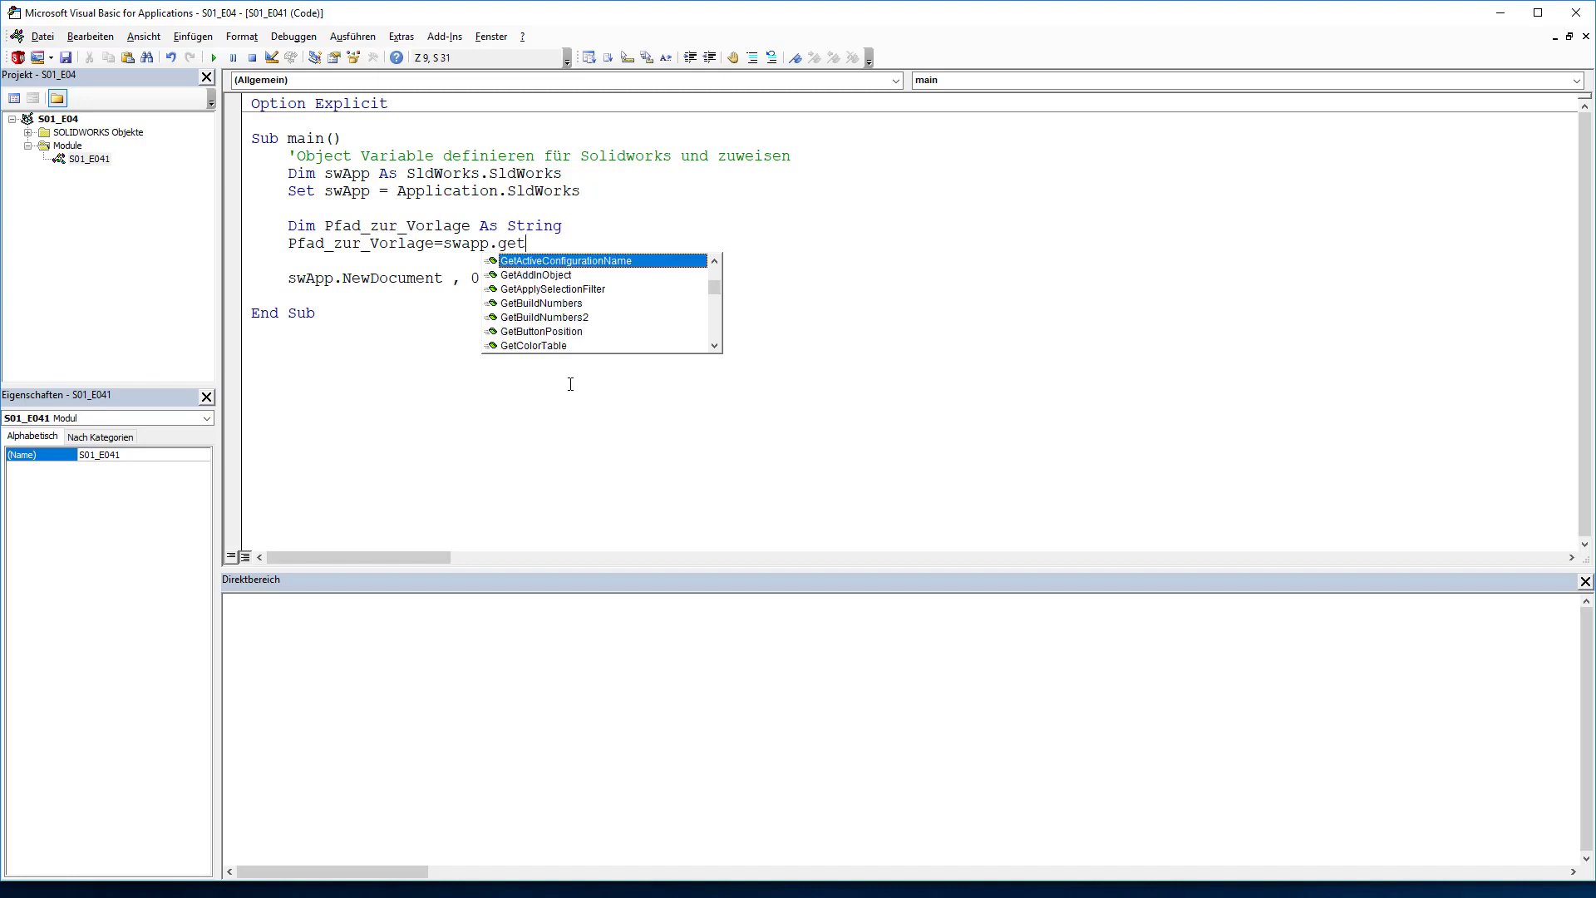
type("user")
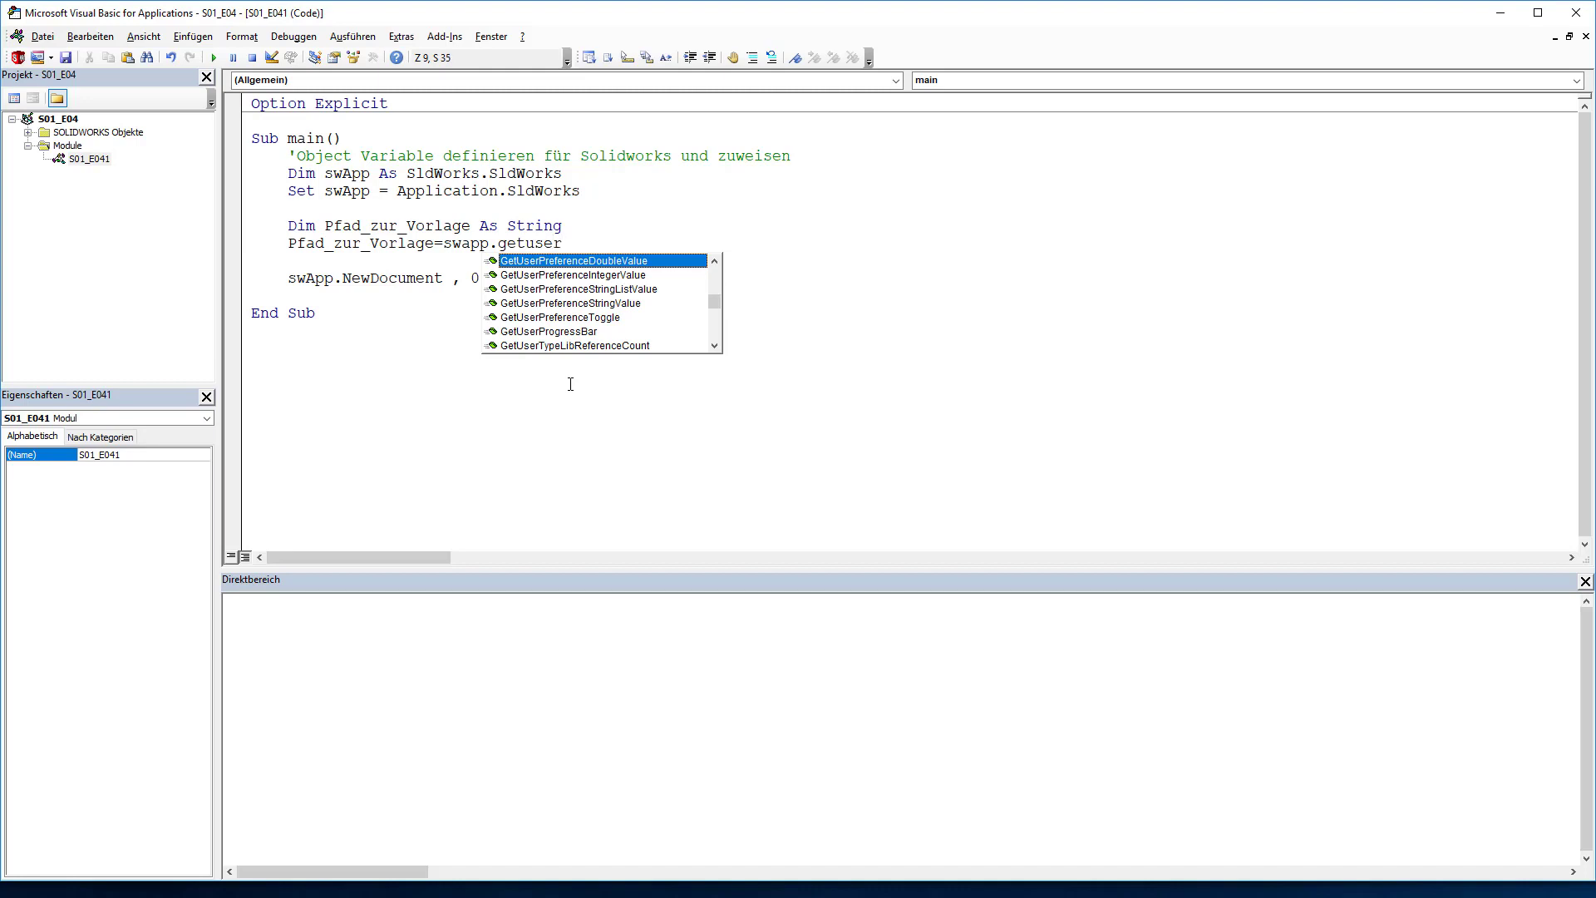
key("Down")
key("Down")
key("Down")
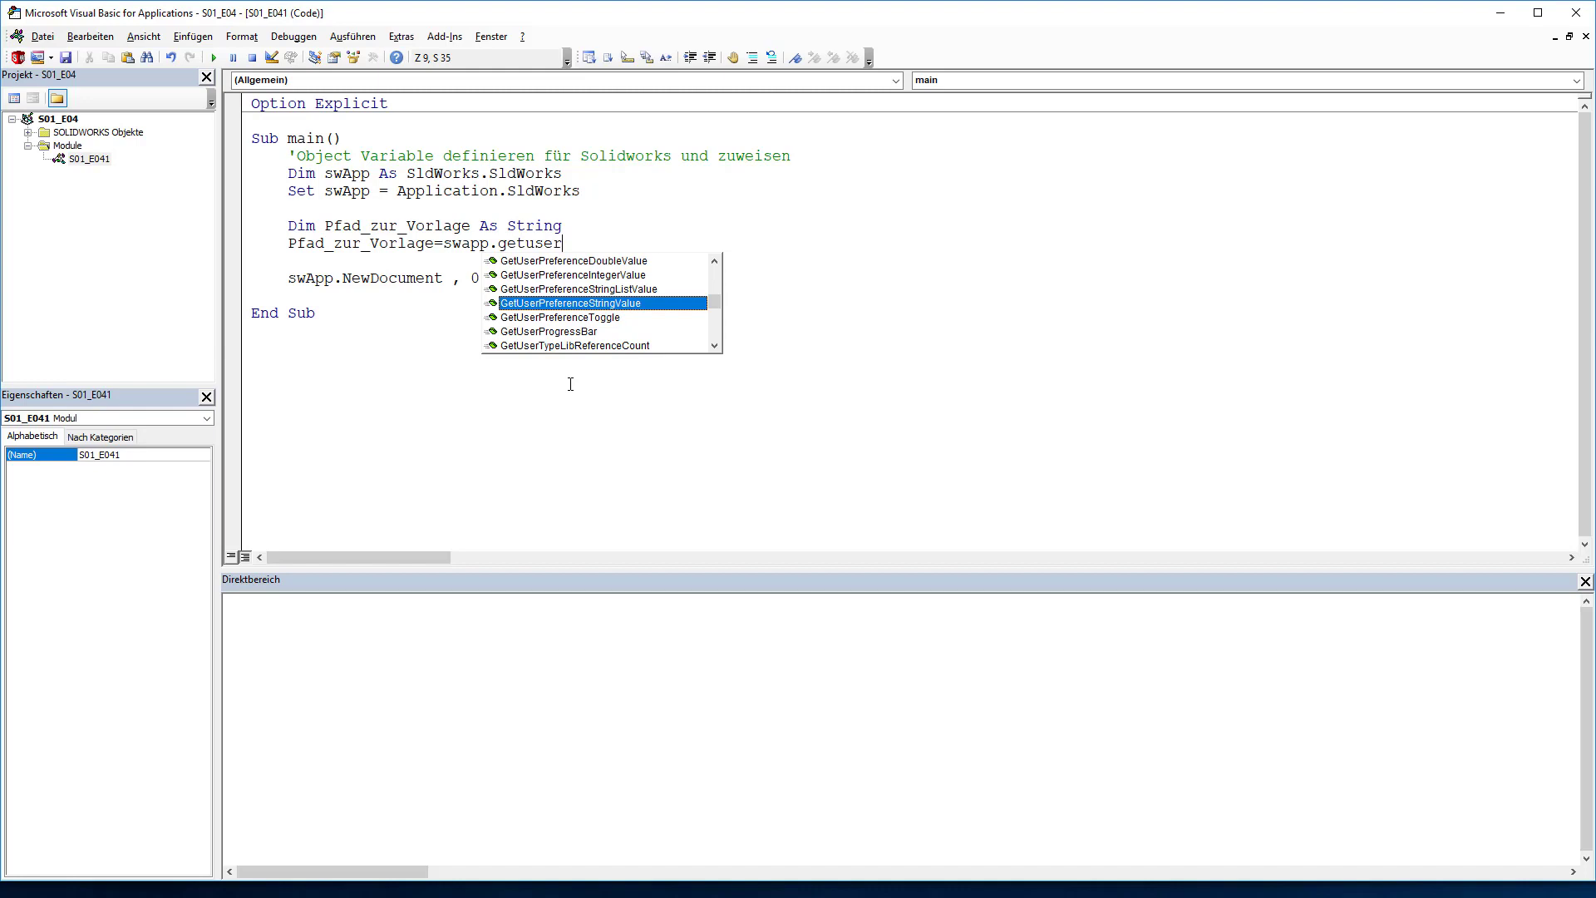
key("Tab")
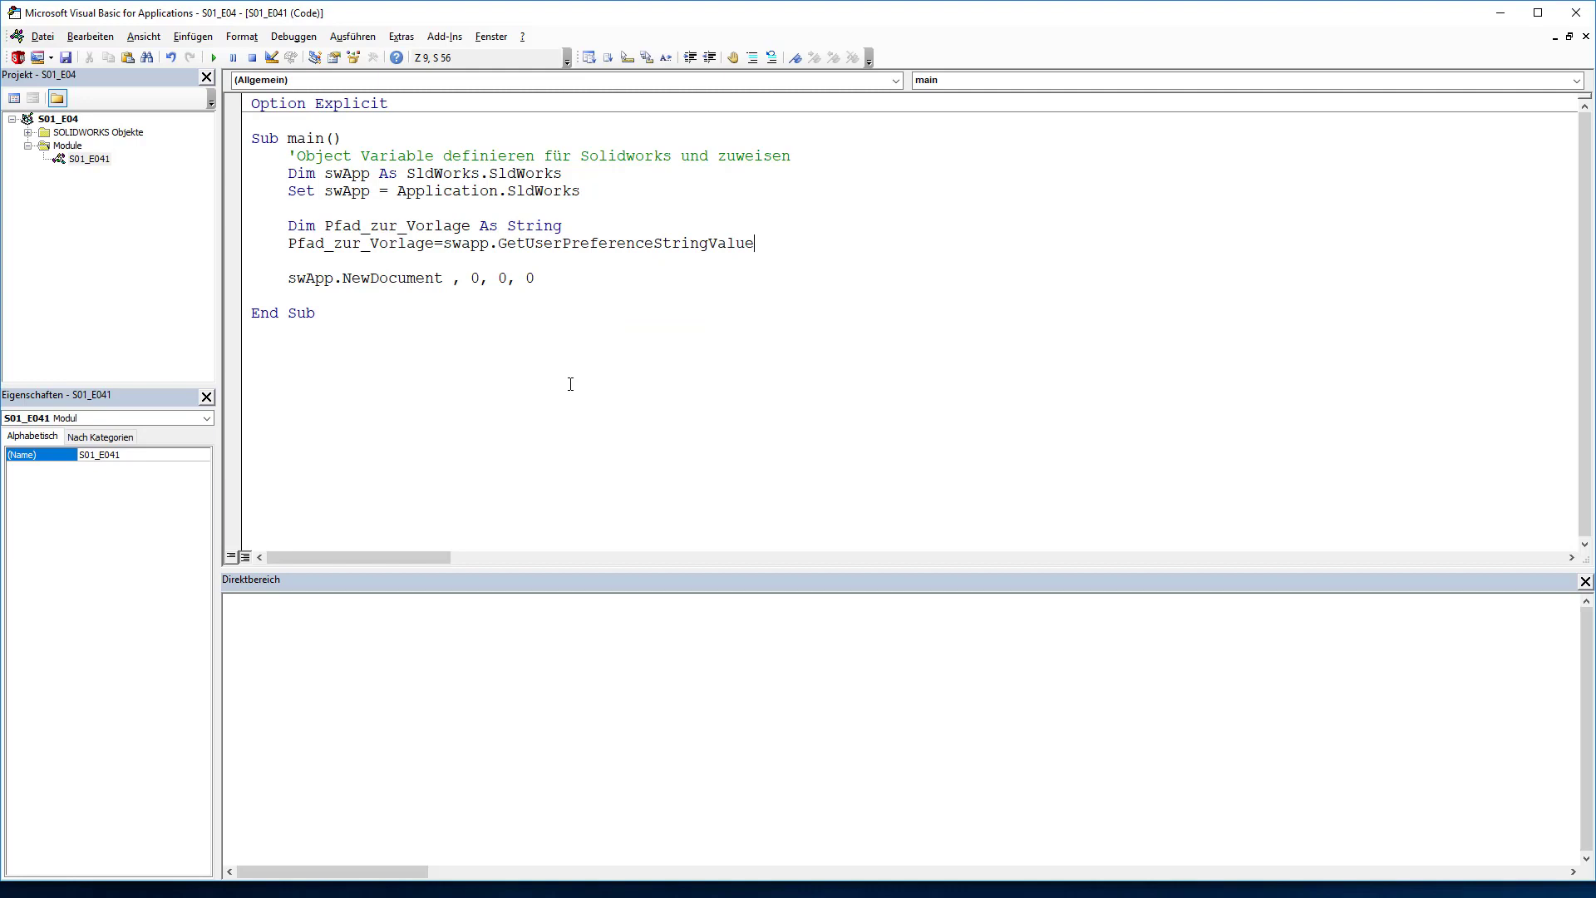
type("(")
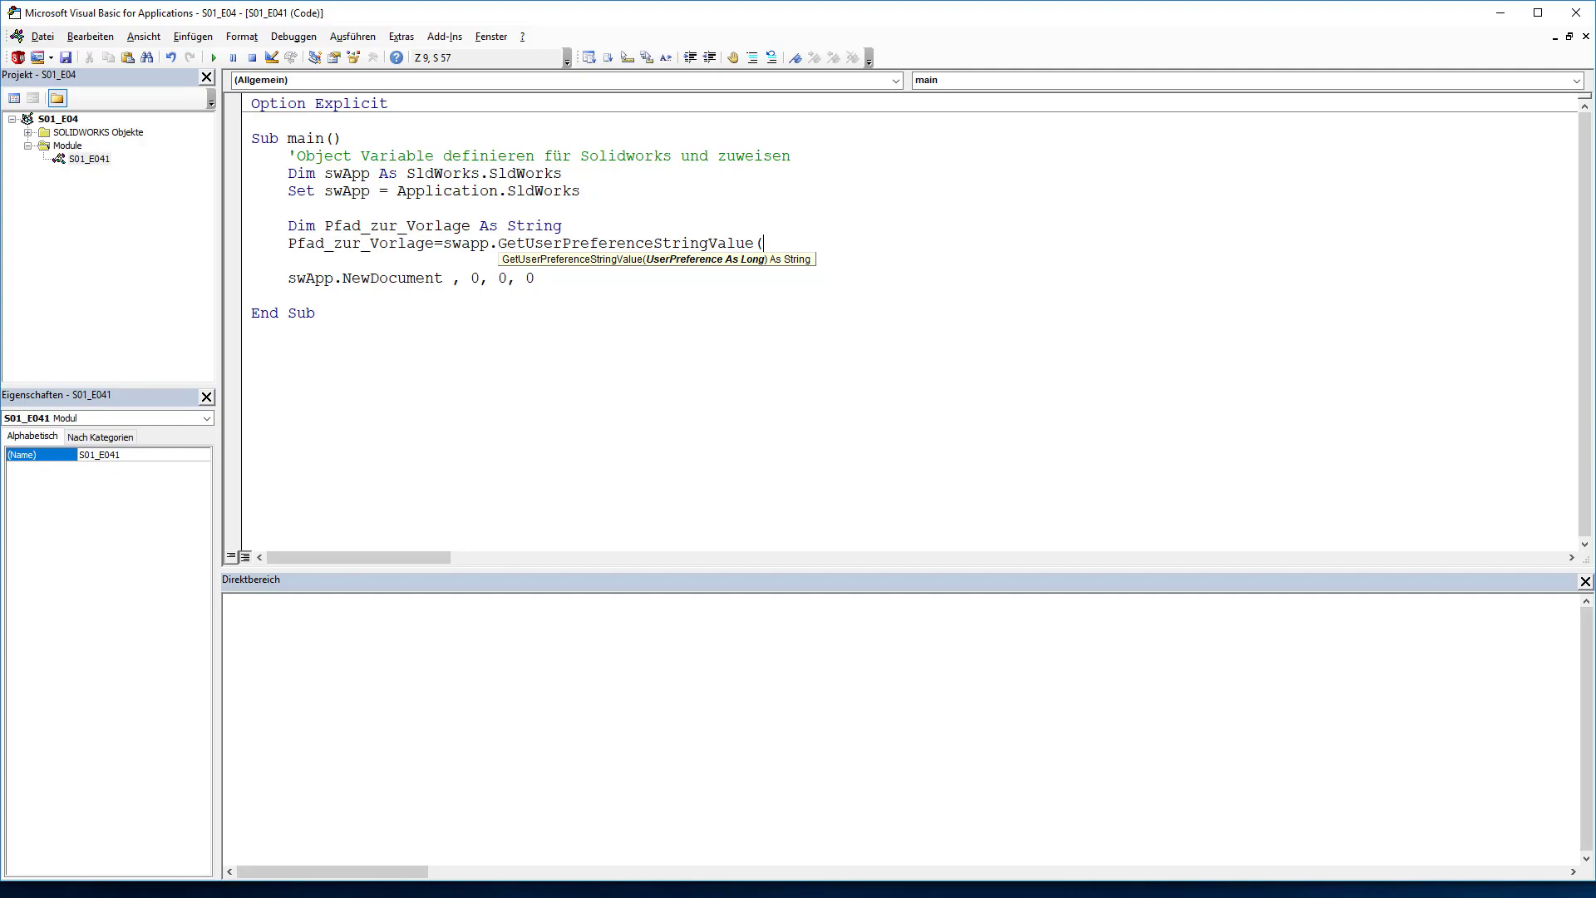
key("F1")
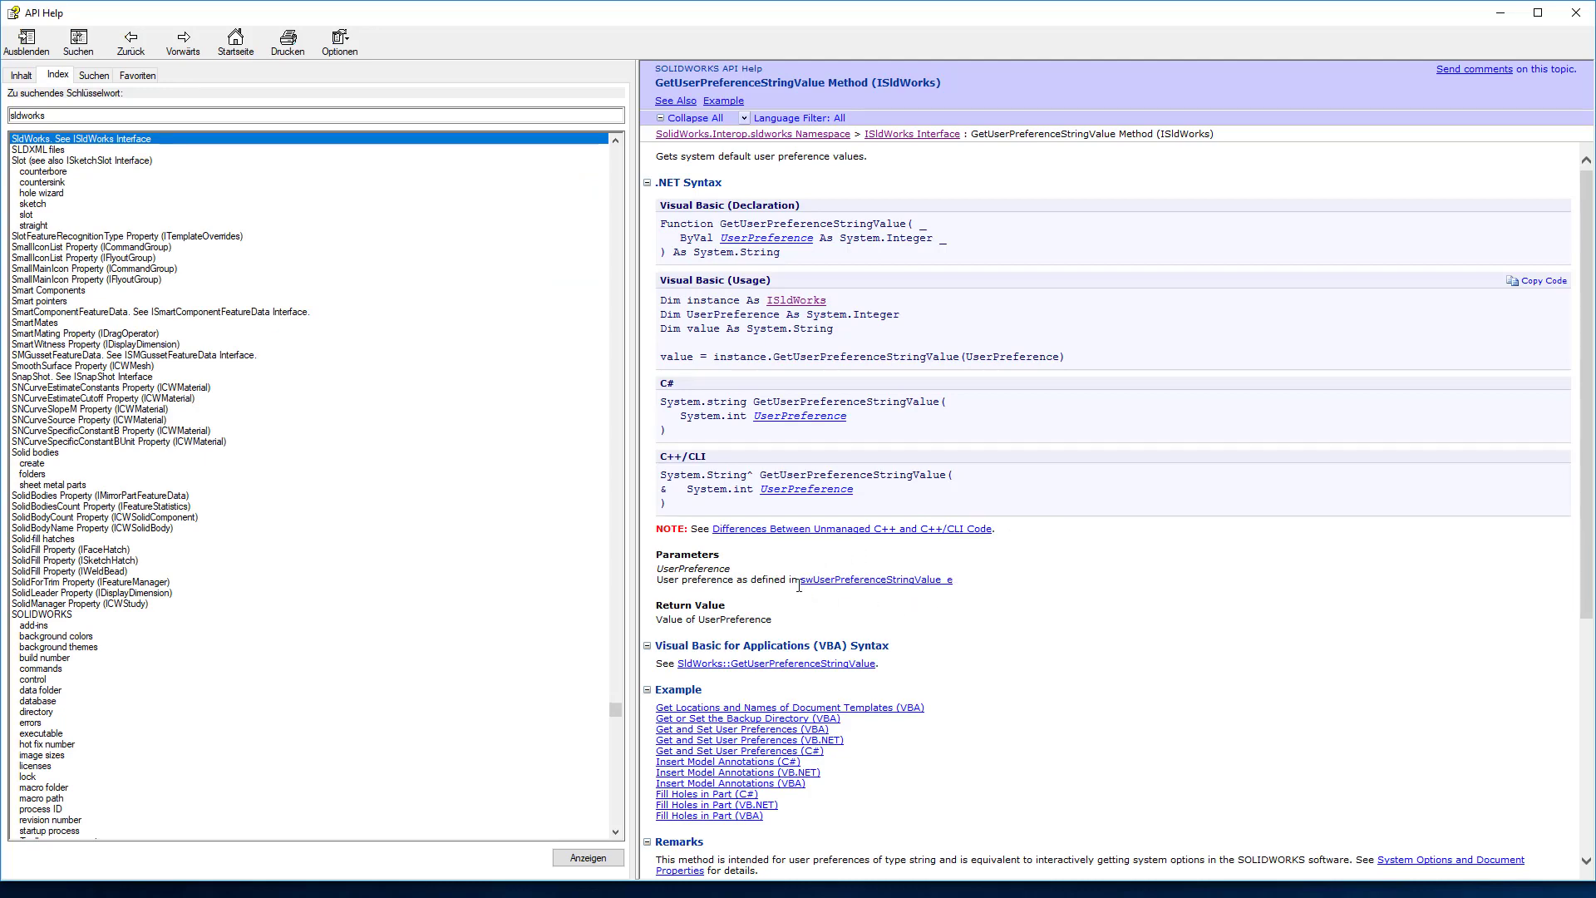
Browse the members of the swUserPreferenceStringValue_e enumeration.
left_click(869, 581)
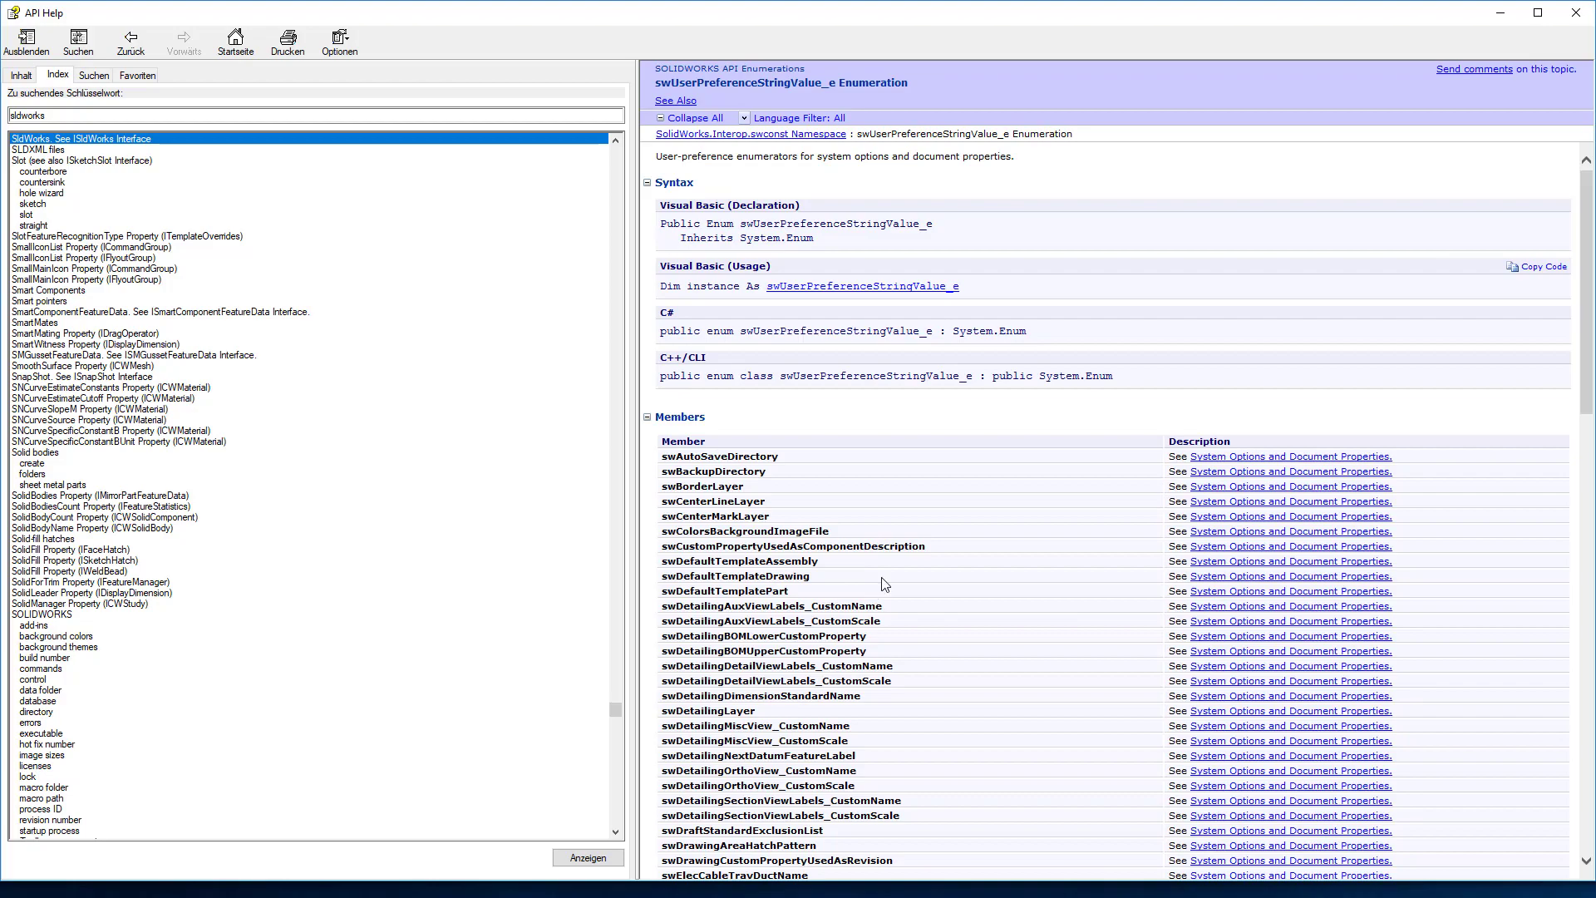
scroll(946, 508, "down", 5)
scroll(946, 509, "down", 5)
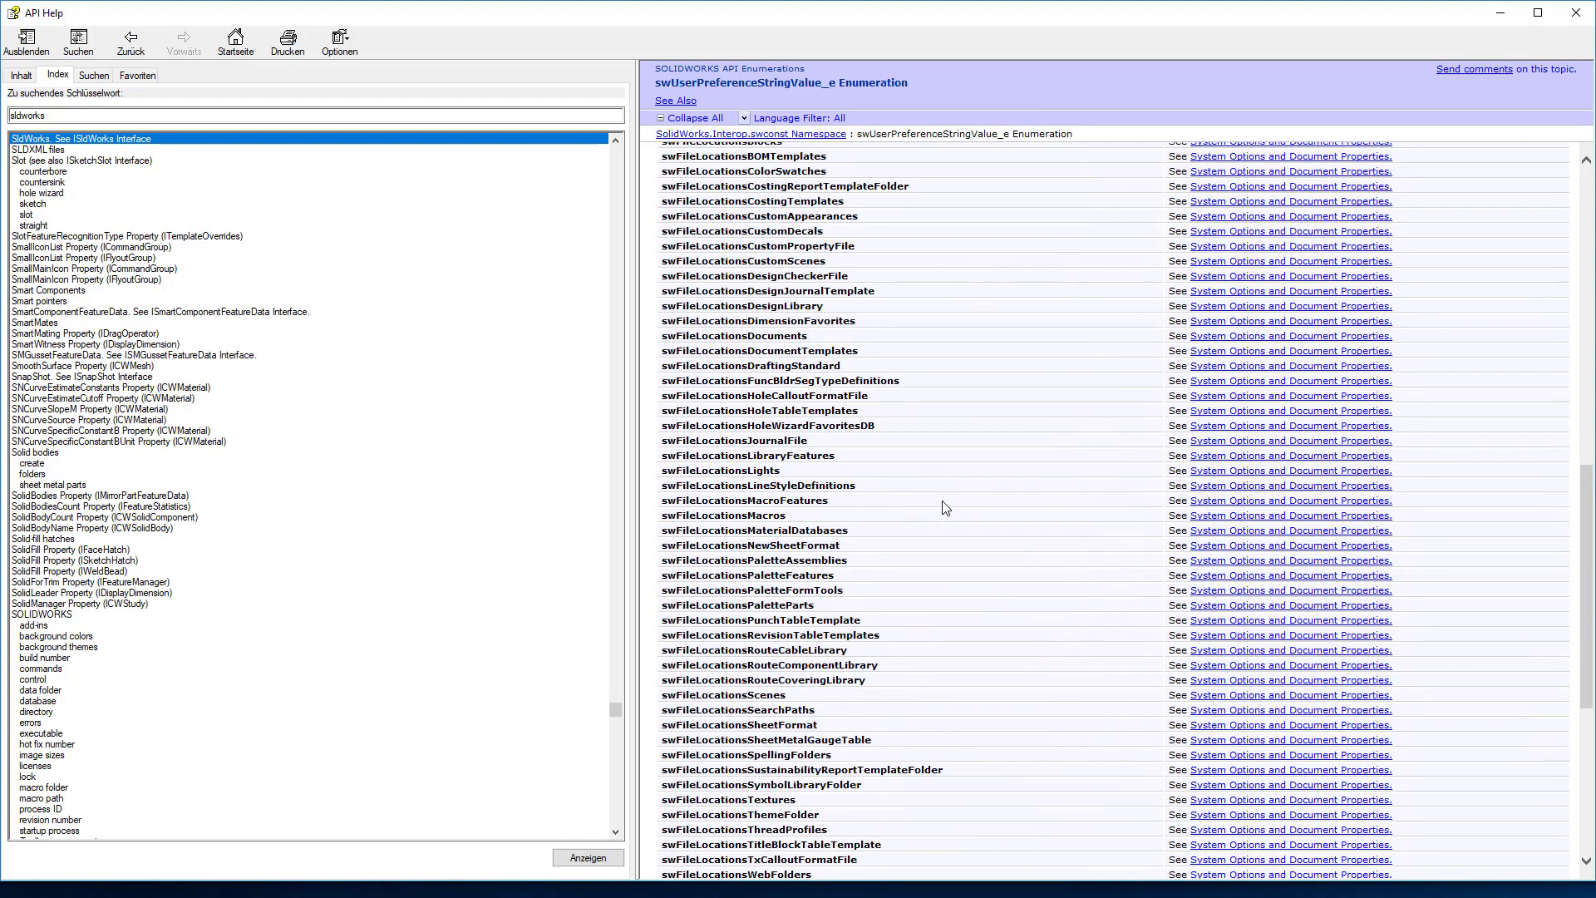
scroll(944, 512, "down", 5)
scroll(944, 515, "up", 5)
scroll(943, 515, "up", 5)
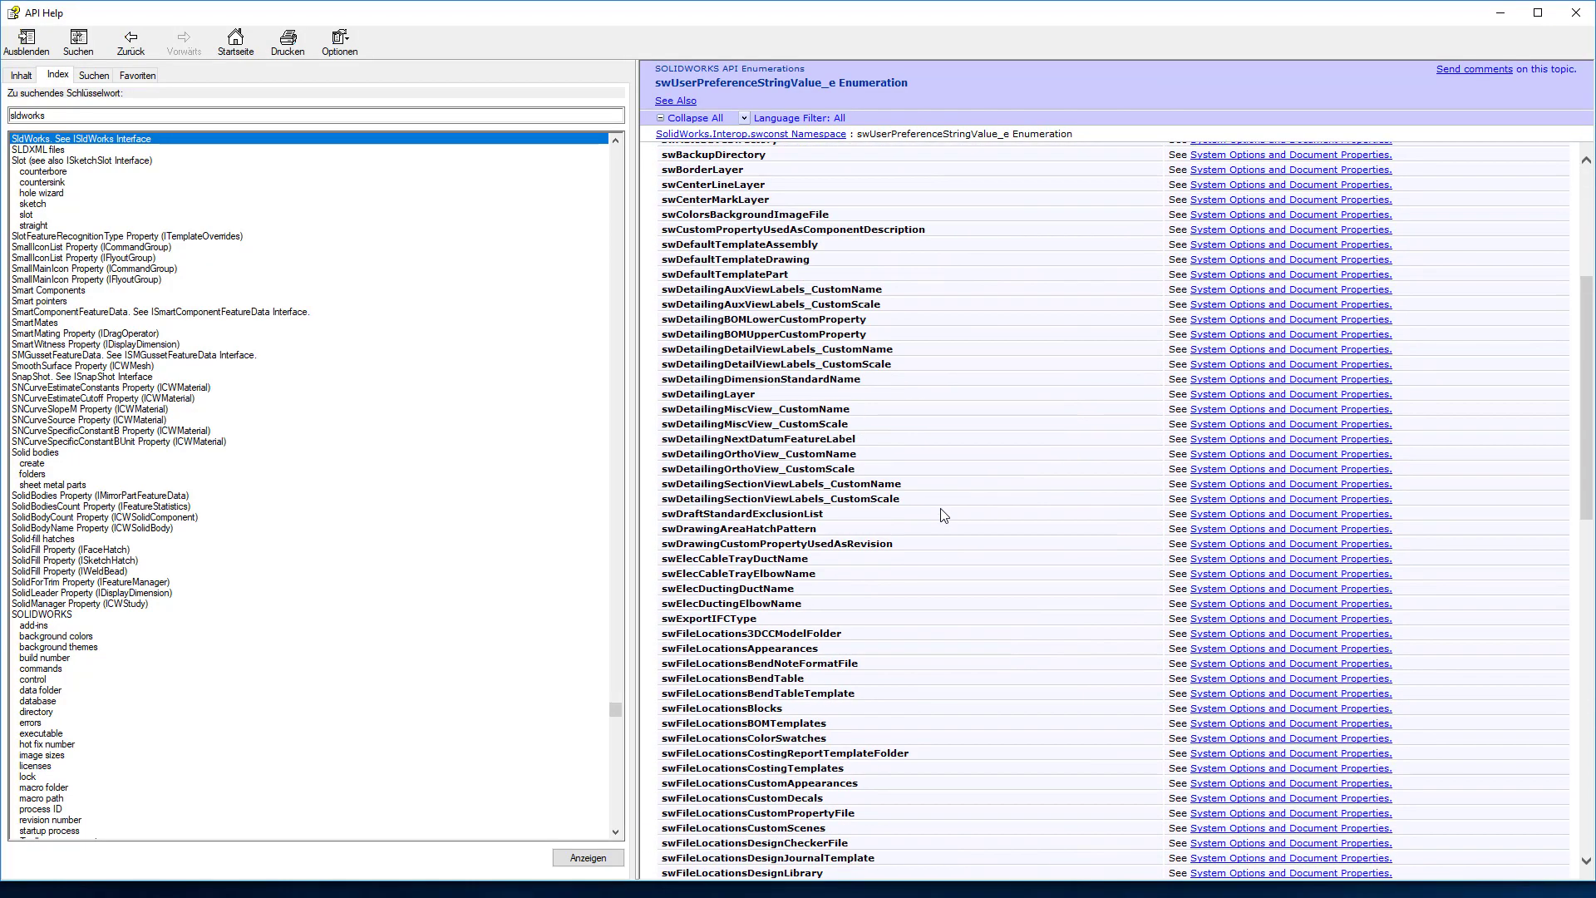
scroll(943, 515, "up", 5)
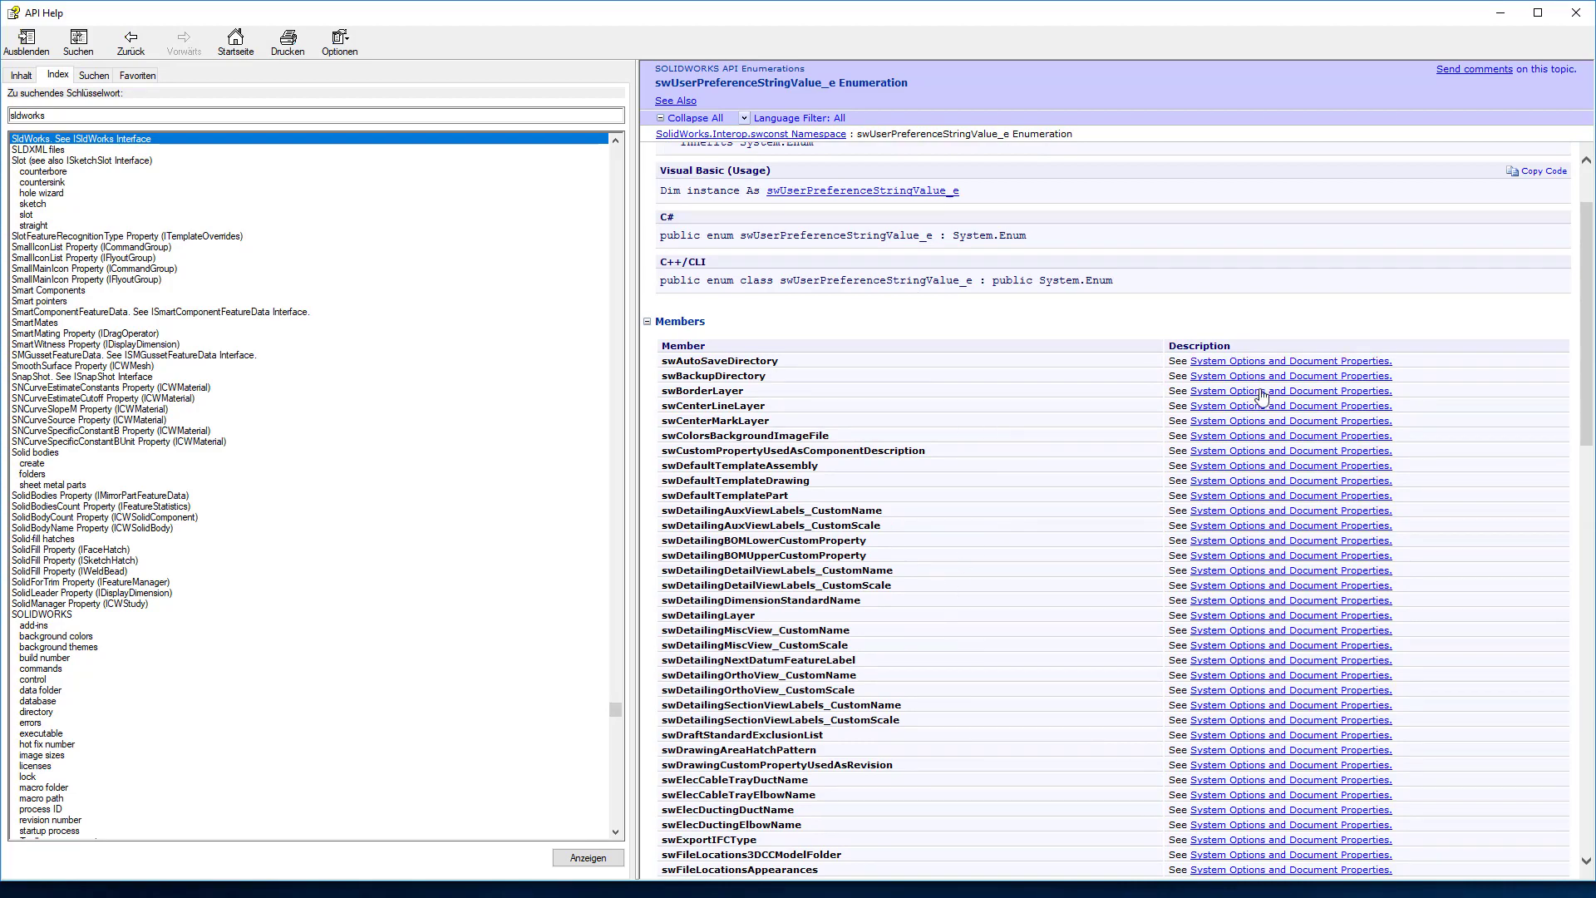
scroll(1258, 466, "down", 5)
scroll(1261, 491, "down", 5)
scroll(1260, 490, "down", 5)
scroll(1260, 499, "down", 5)
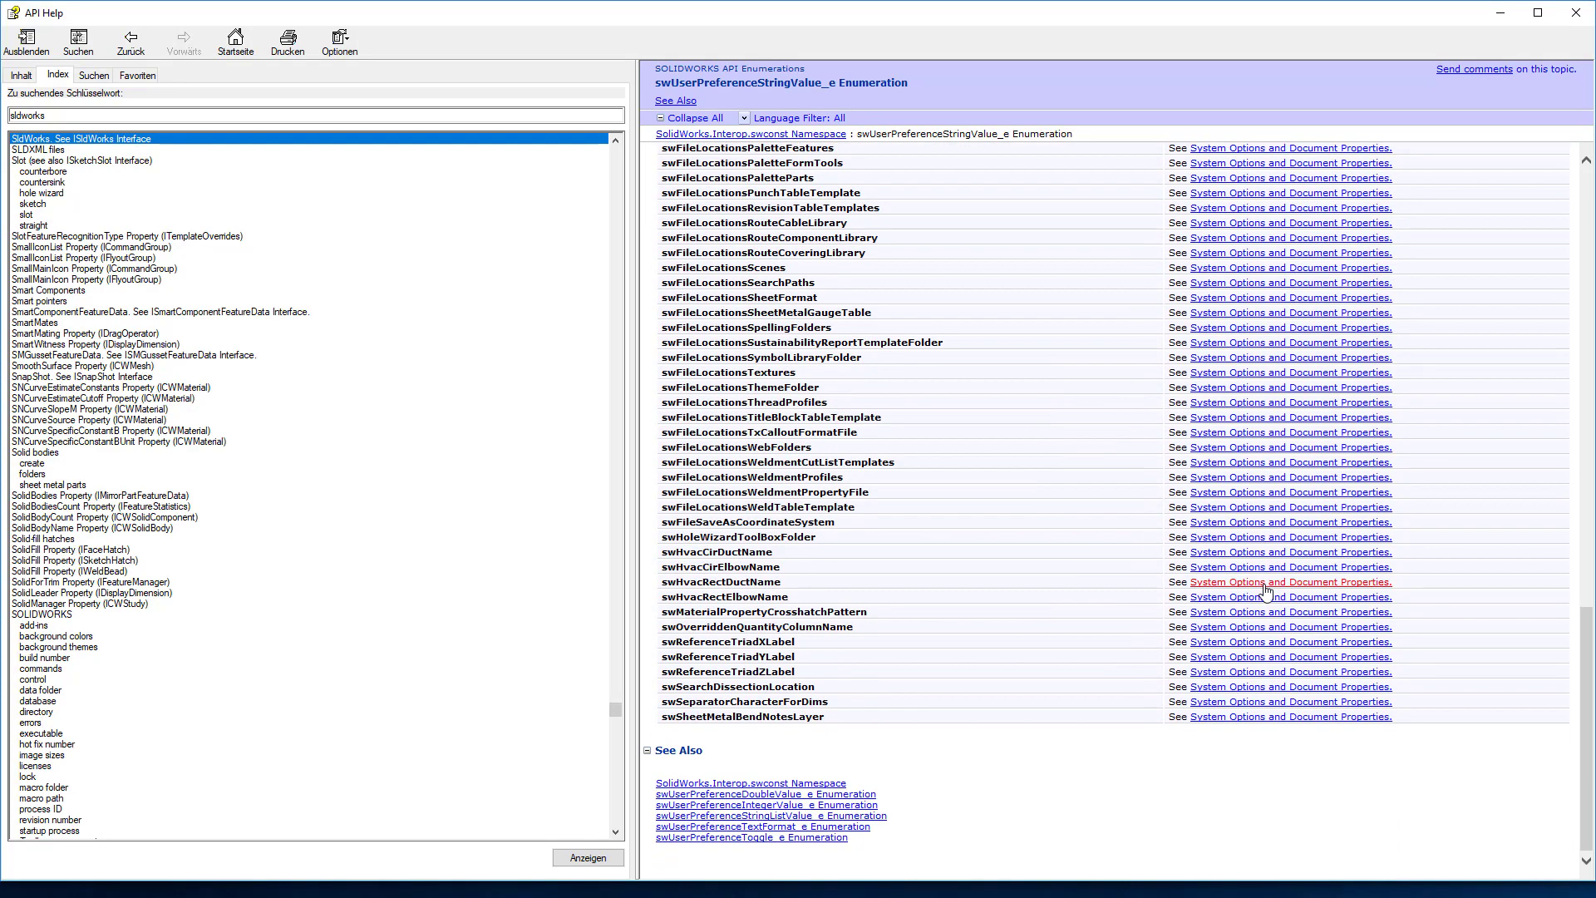
scroll(1264, 532, "up", 10)
scroll(1267, 557, "up", 10)
Review the Settings and Enumerators table in the System Options and Document Properties topic.
left_click(1260, 461)
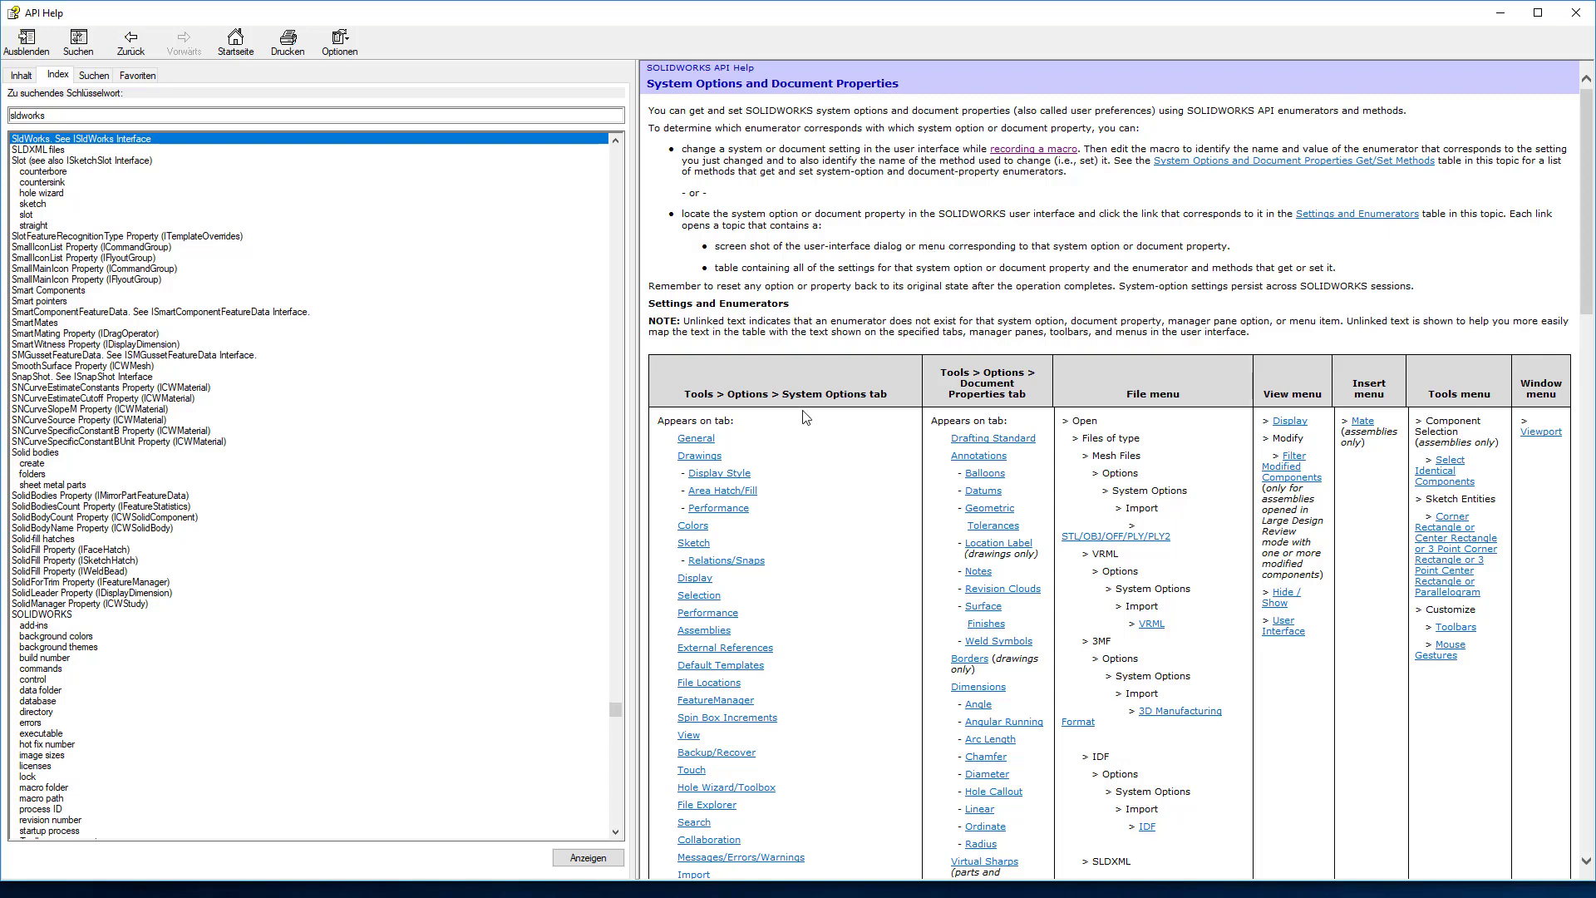
scroll(831, 459, "down", 5)
scroll(832, 459, "down", 10)
scroll(832, 459, "down", 5)
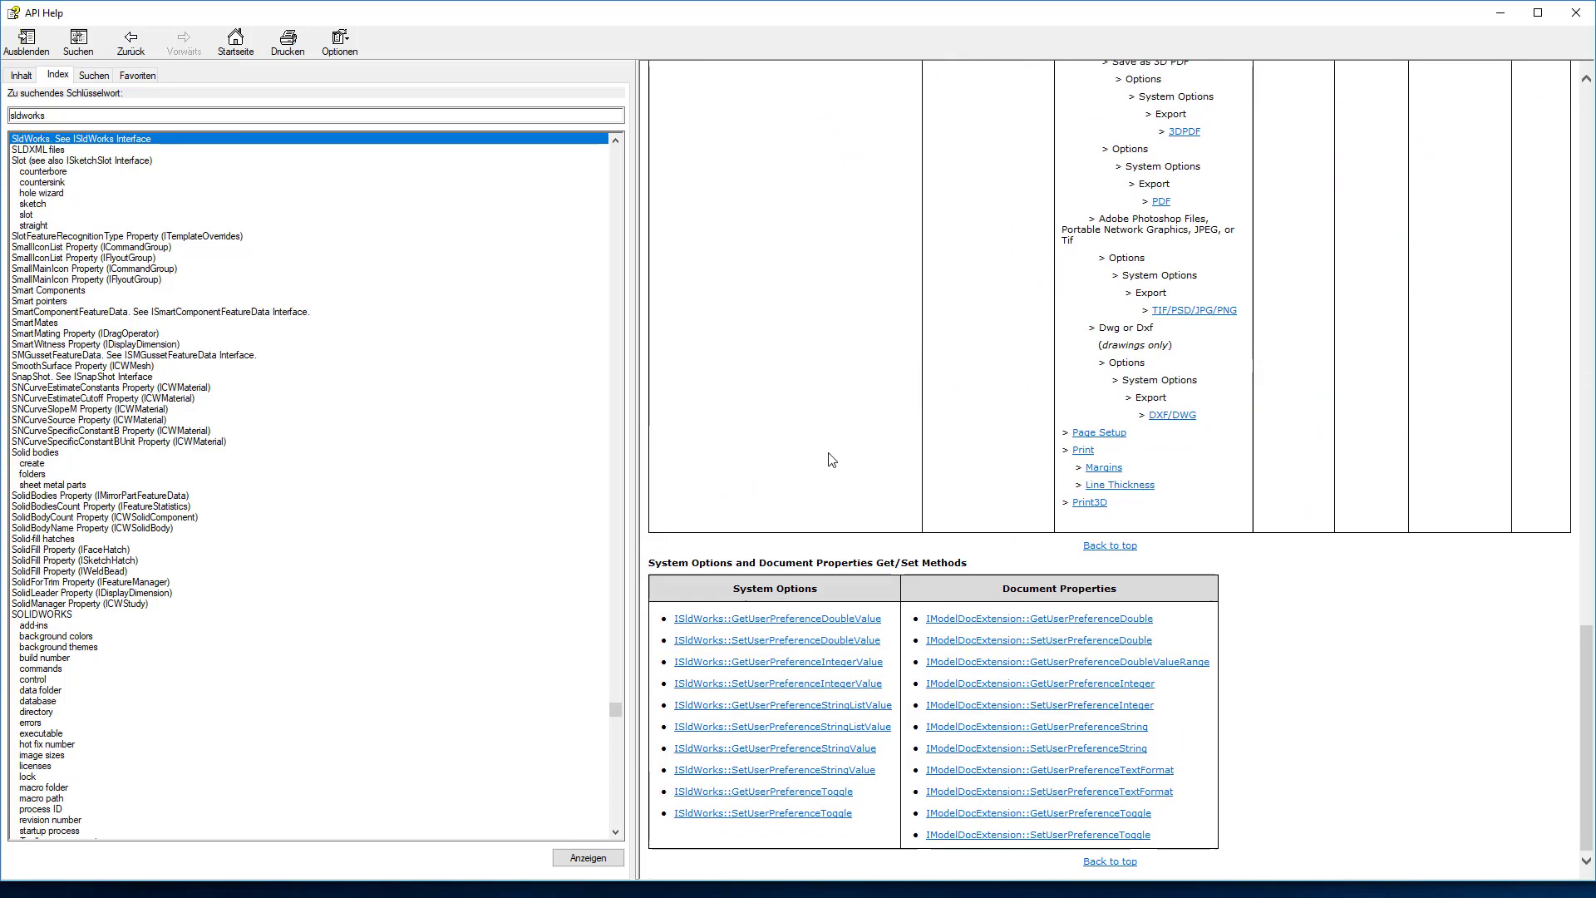
scroll(831, 459, "up", 10)
scroll(832, 459, "up", 10)
scroll(832, 459, "up", 5)
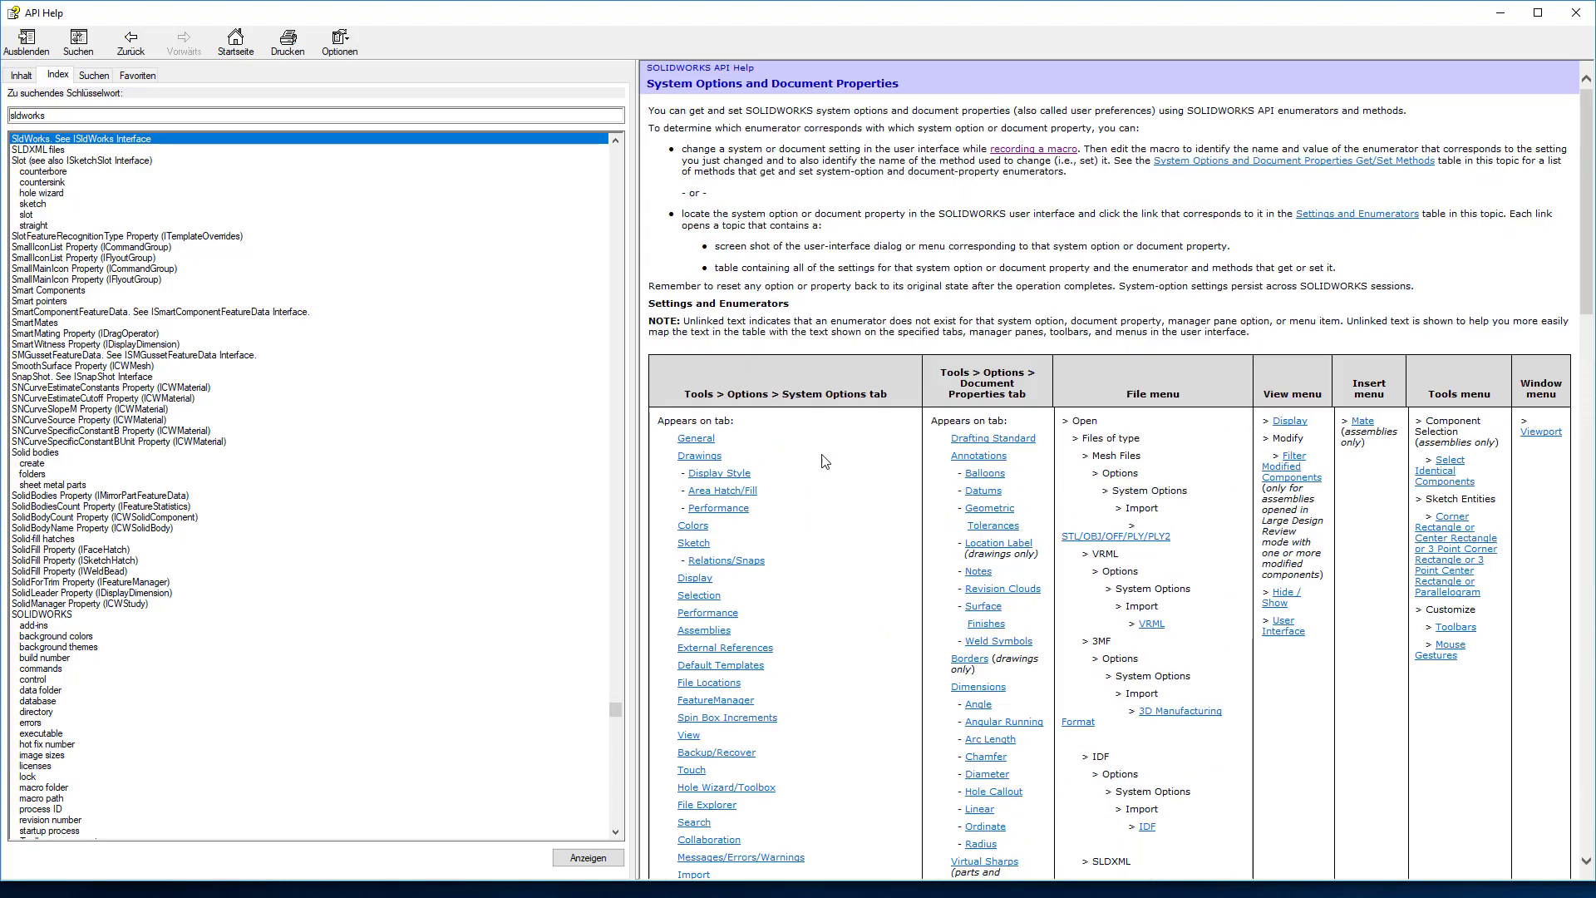
scroll(780, 388, "down", 3)
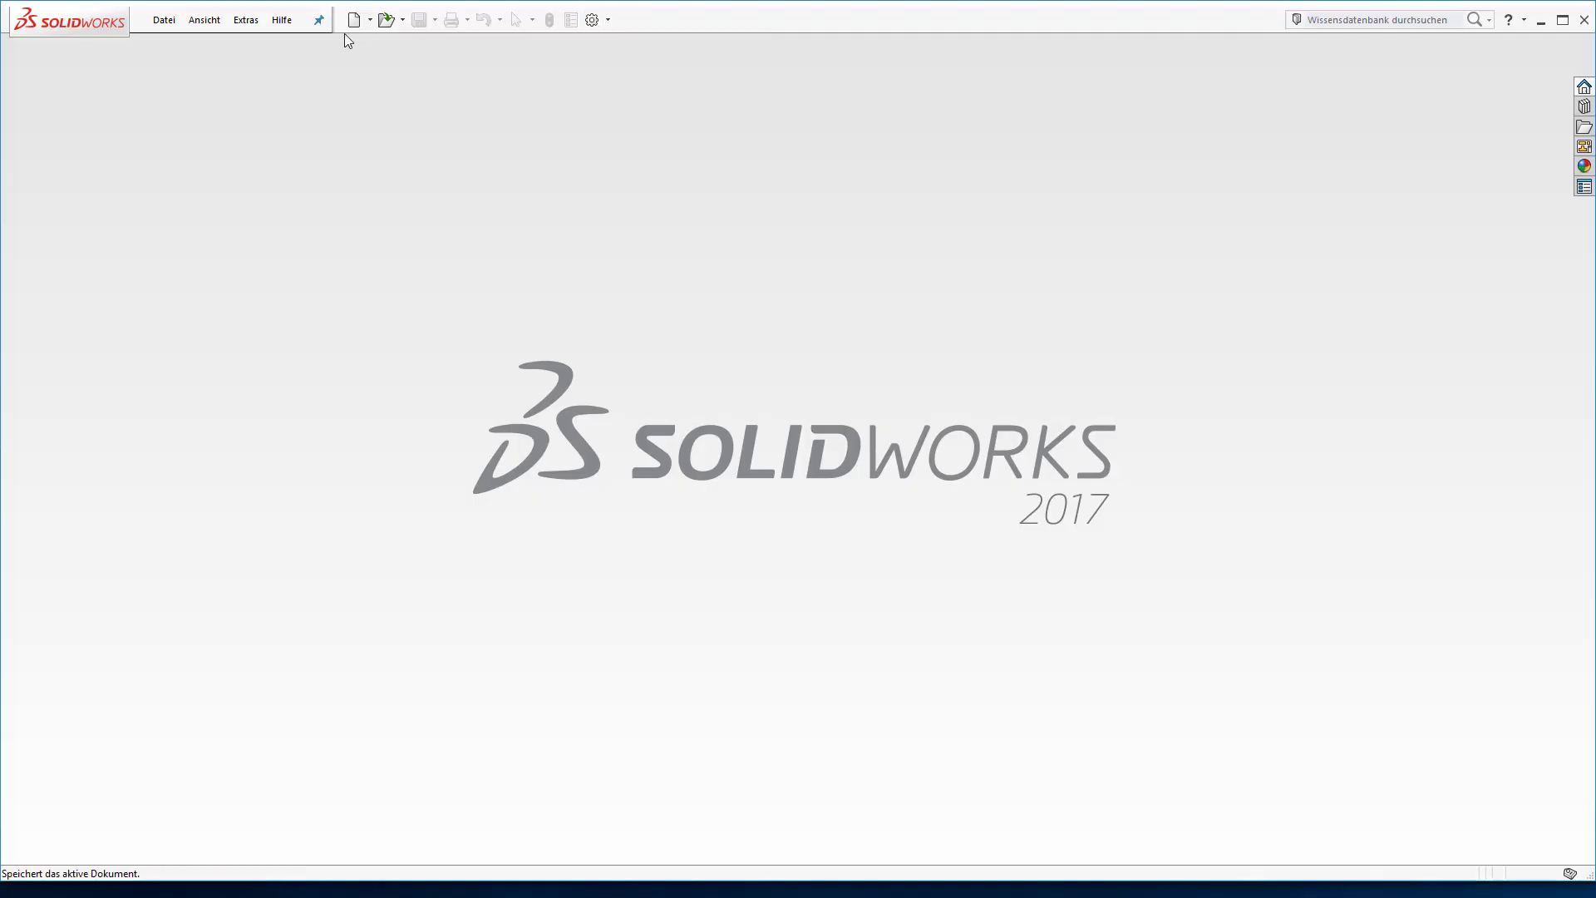
Show the Standardvorlagen default template paths in SOLIDWORKS system options.
left_click(245, 20)
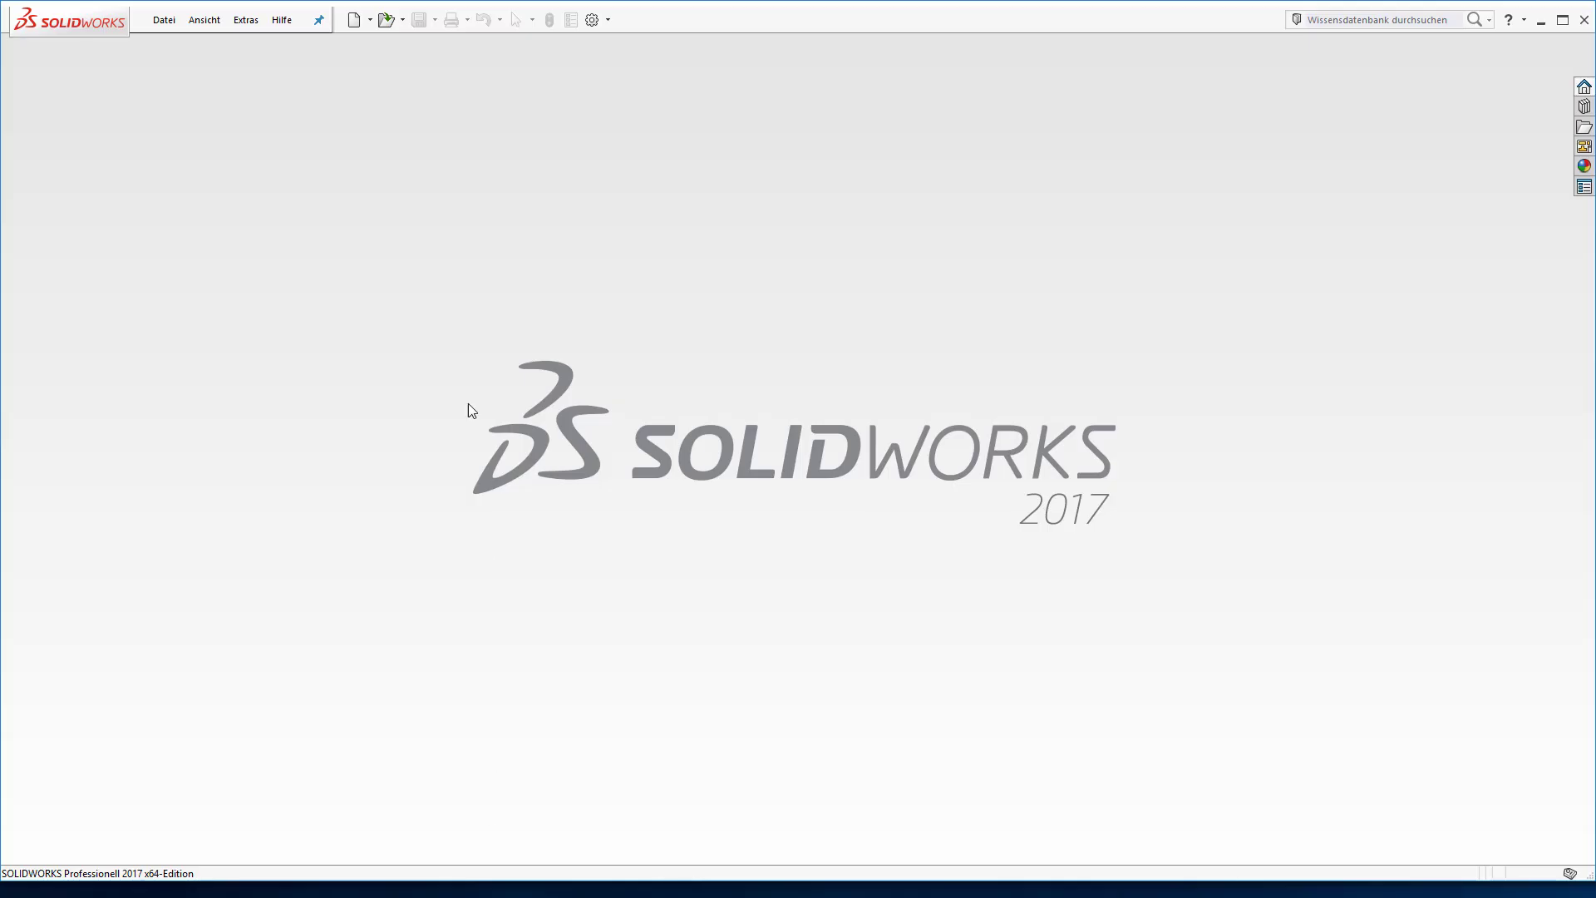
left_click(246, 20)
left_click(332, 214)
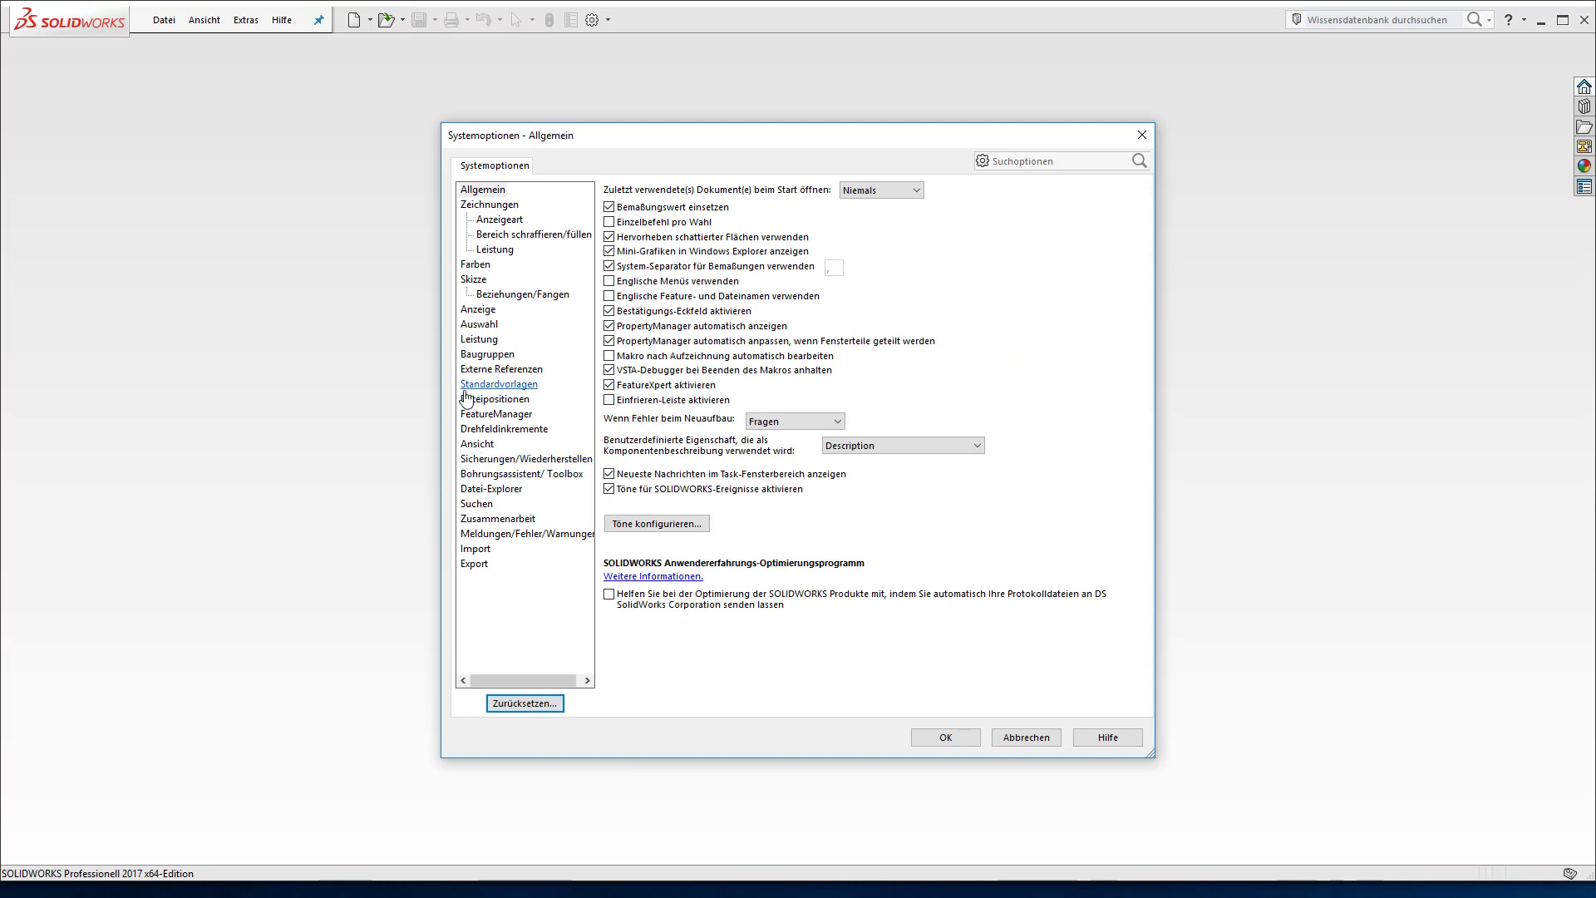
left_click(522, 387)
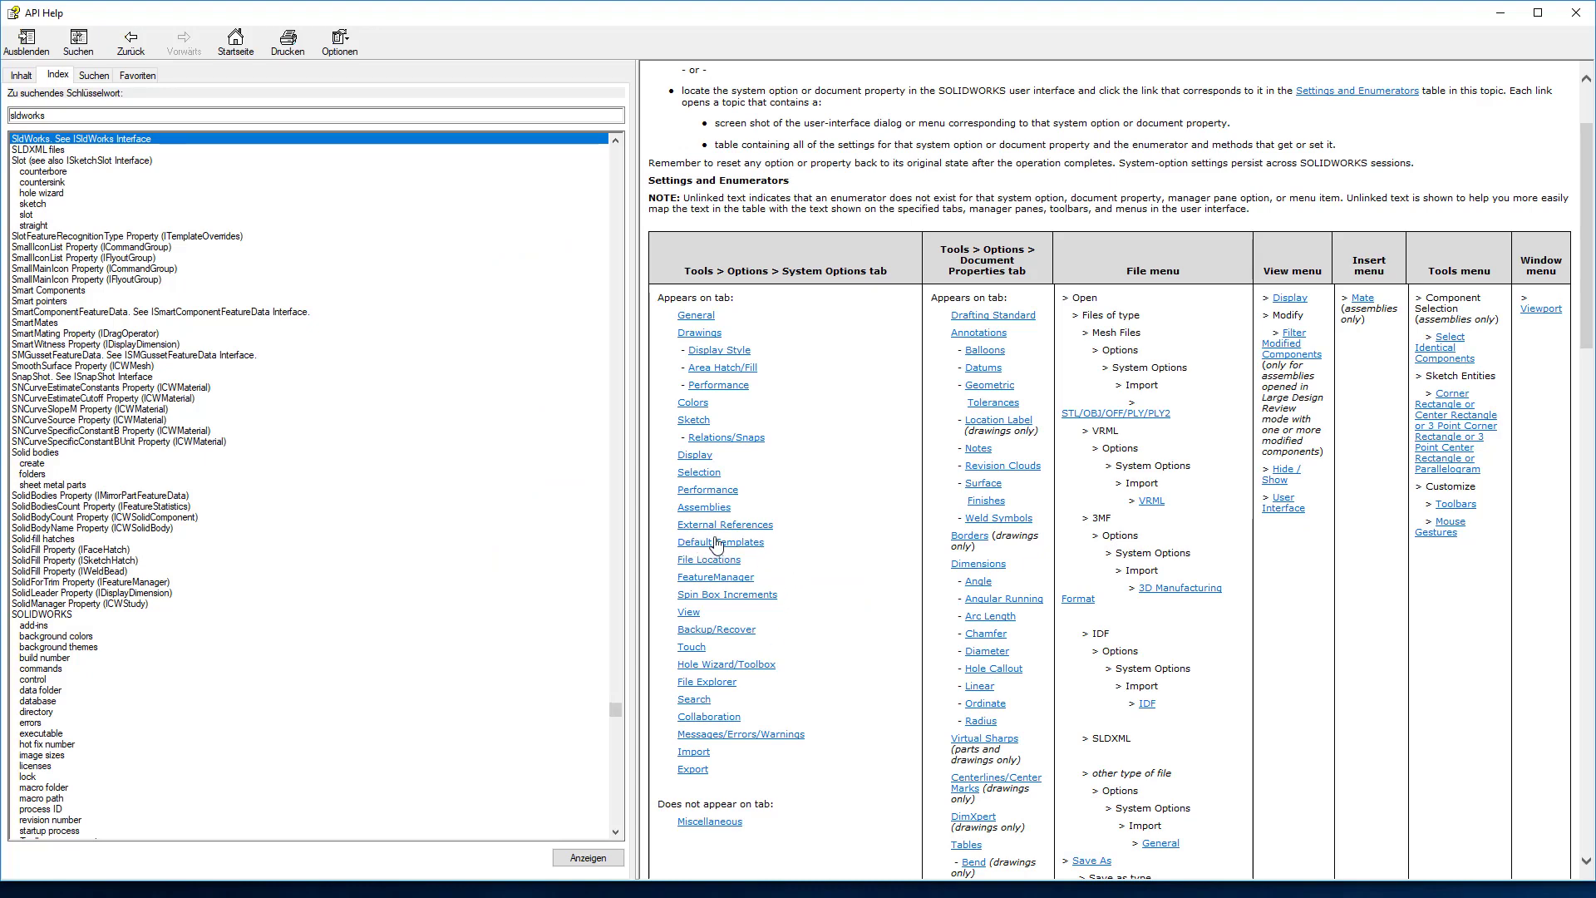
Find the Parts row in the Default Templates help table and select its swDefaultTemplatePart argument.
left_click(749, 546)
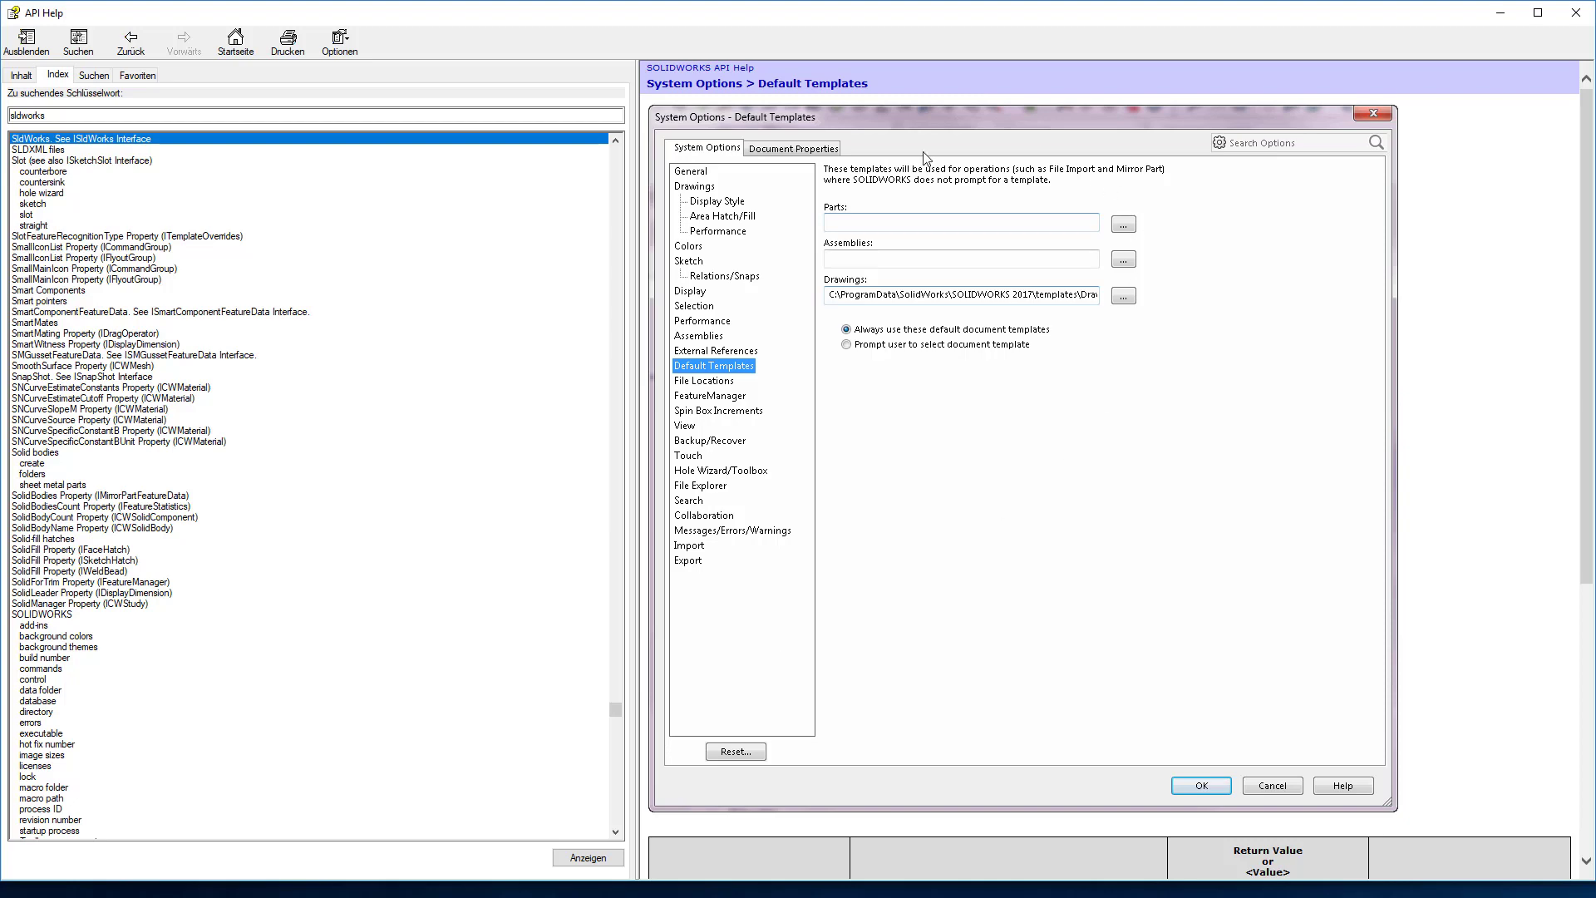
scroll(934, 674, "down", 5)
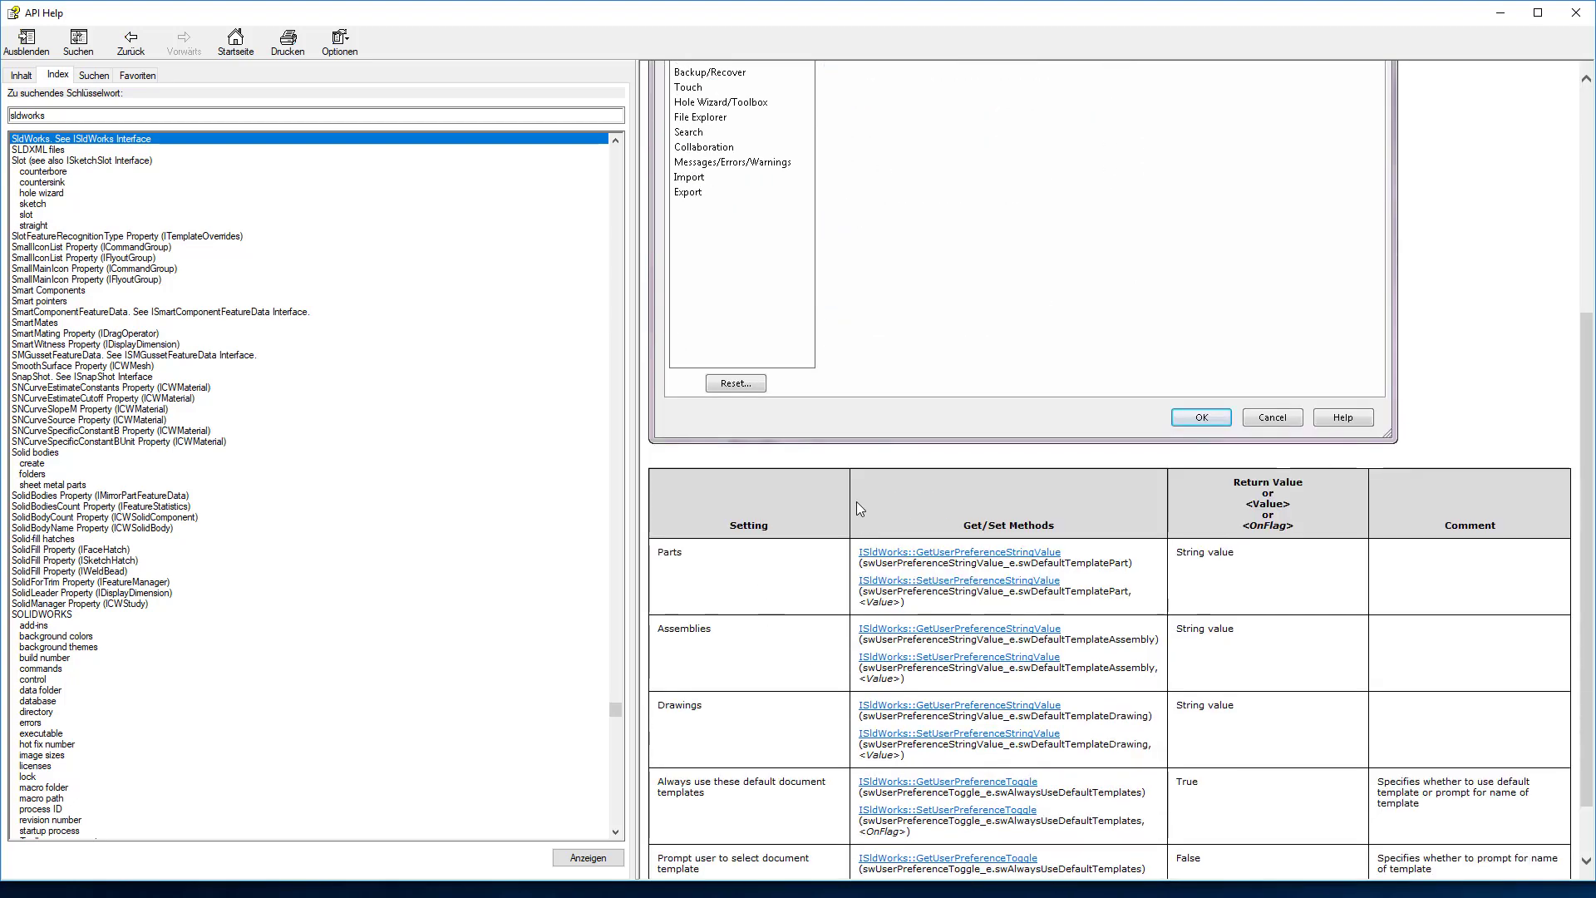
scroll(797, 635, "down", 1)
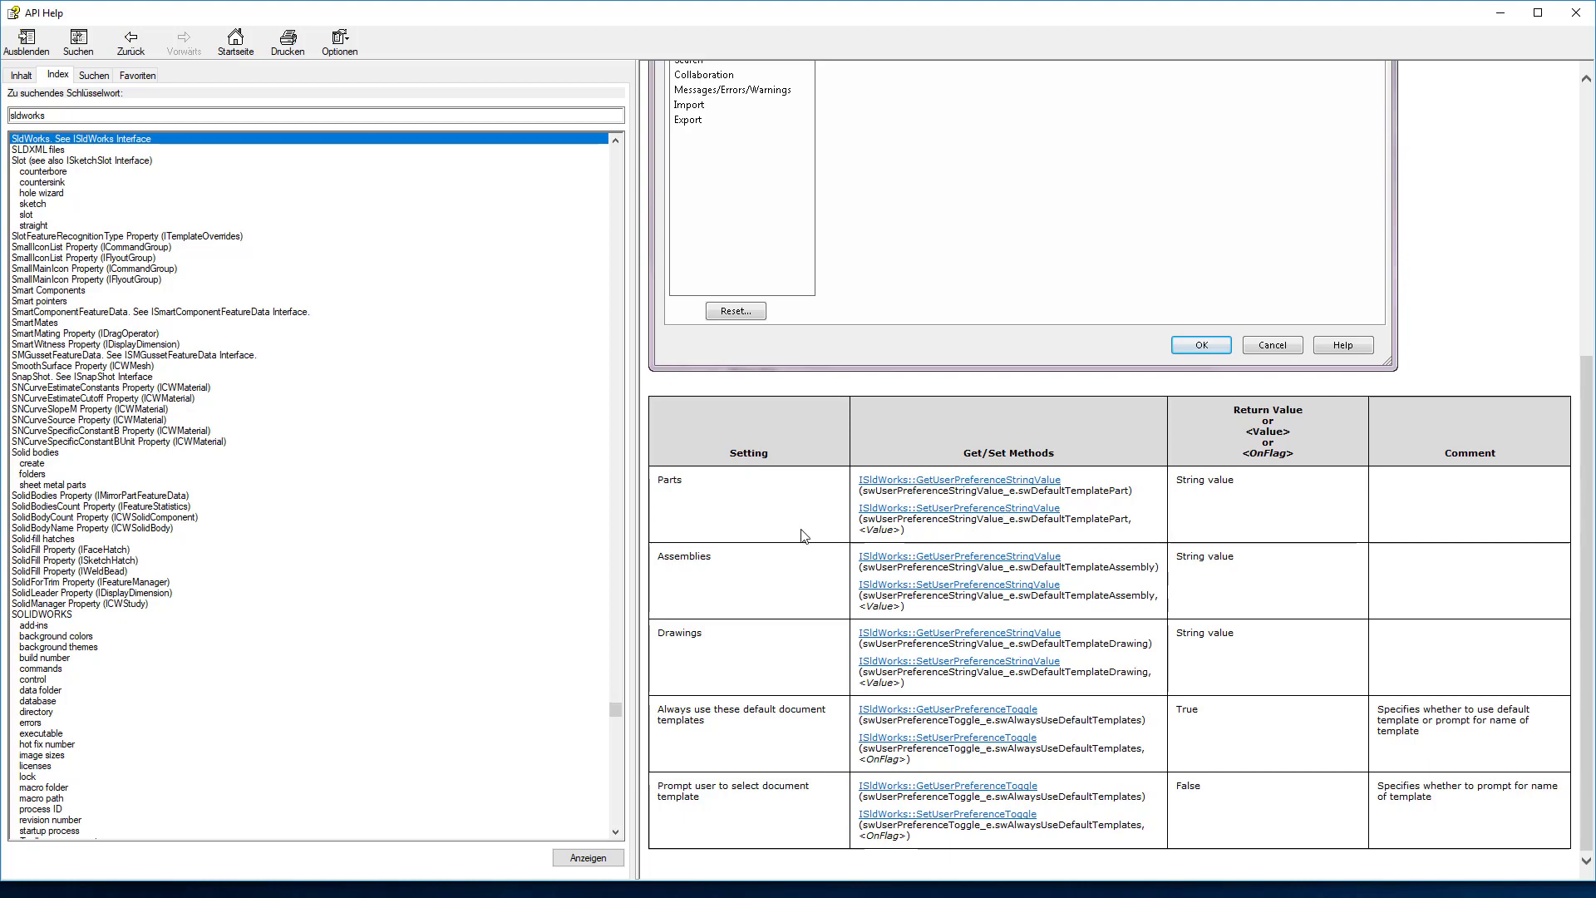
scroll(806, 477, "up", 5)
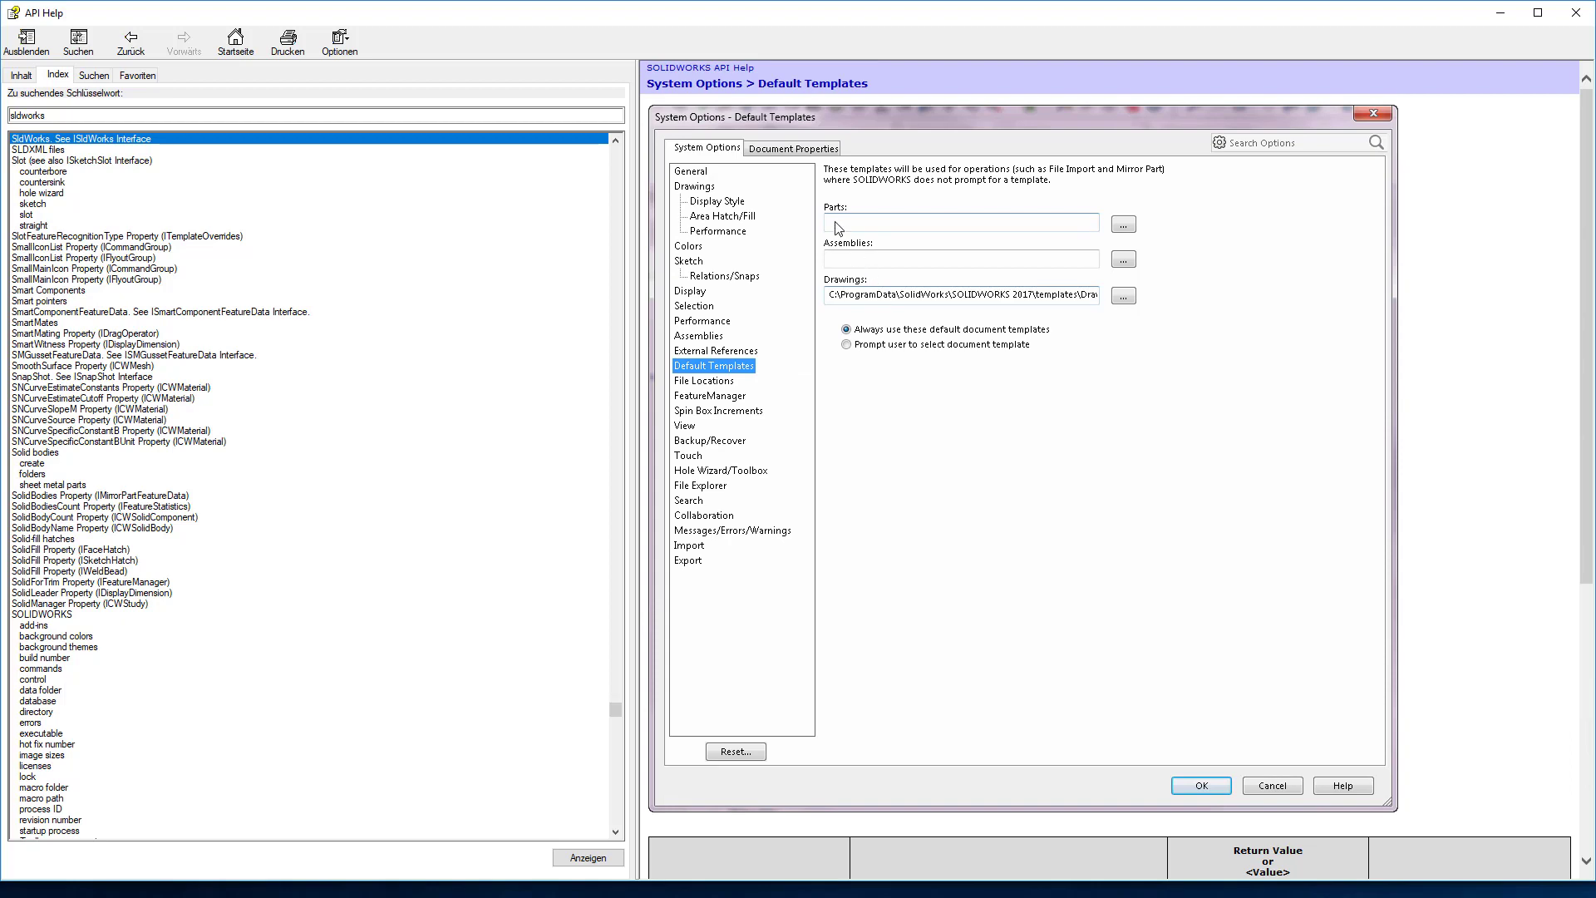
scroll(975, 507, "down", 3)
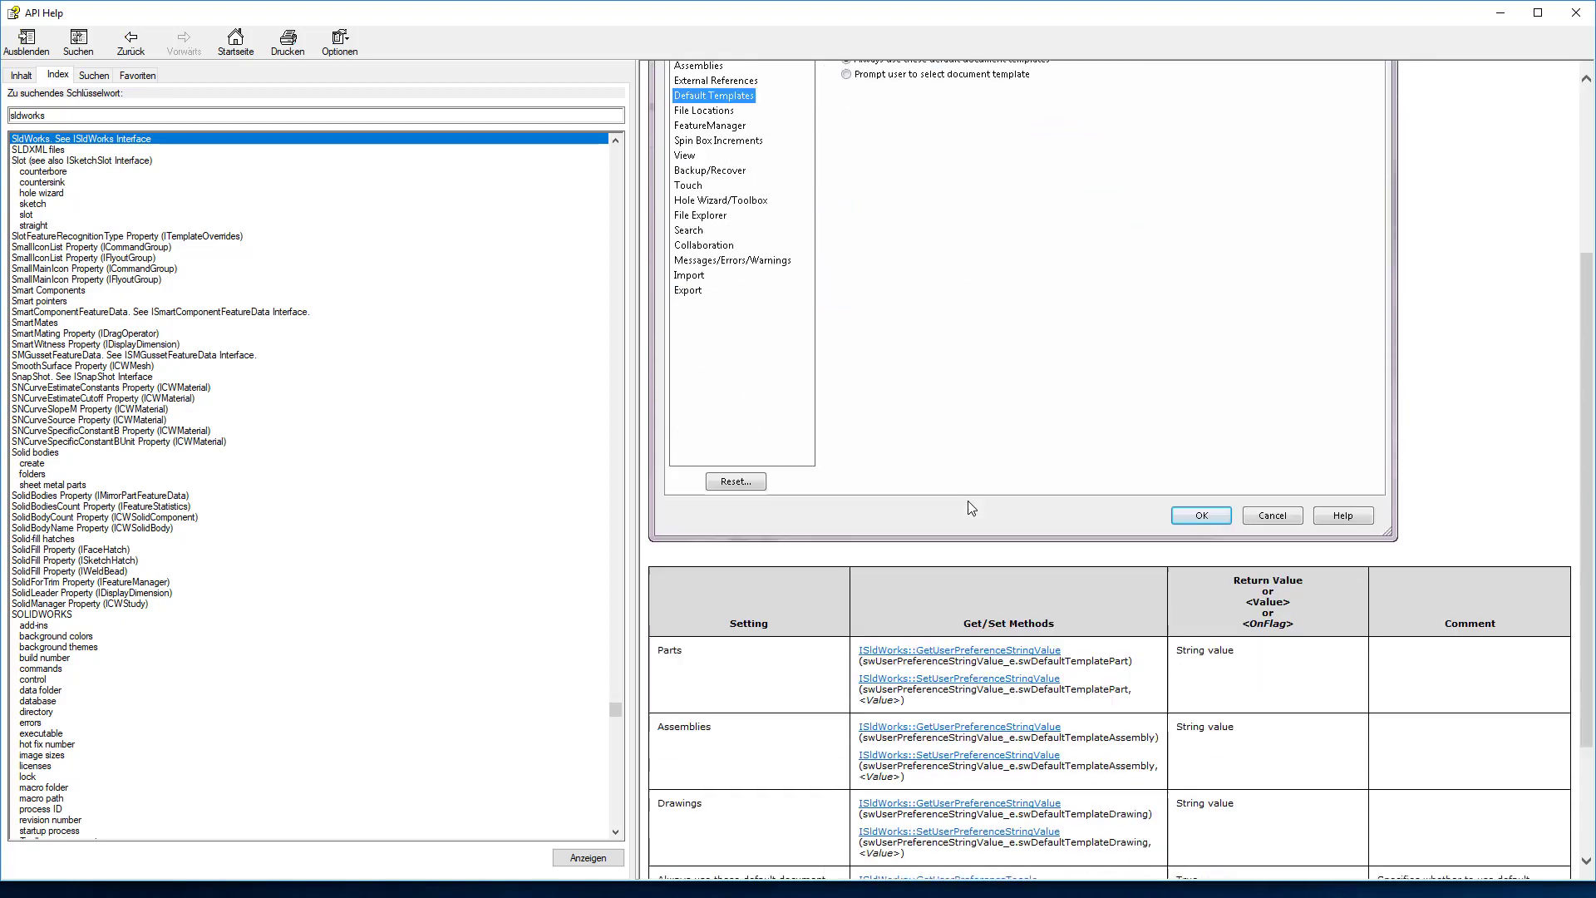
scroll(971, 507, "down", 2)
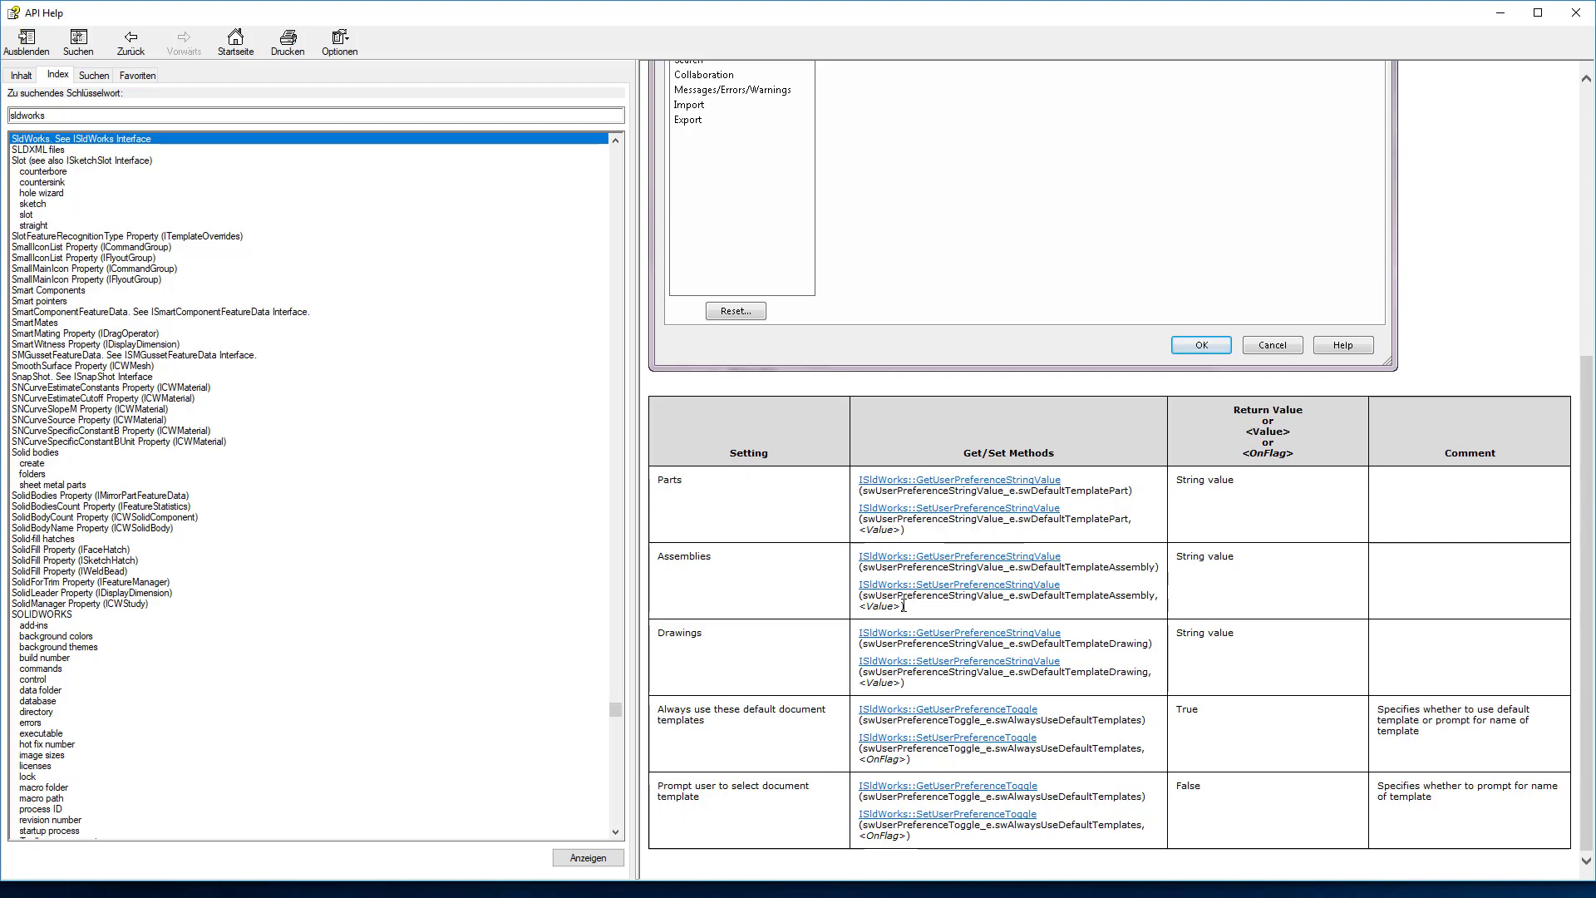
scroll(901, 604, "up", 1)
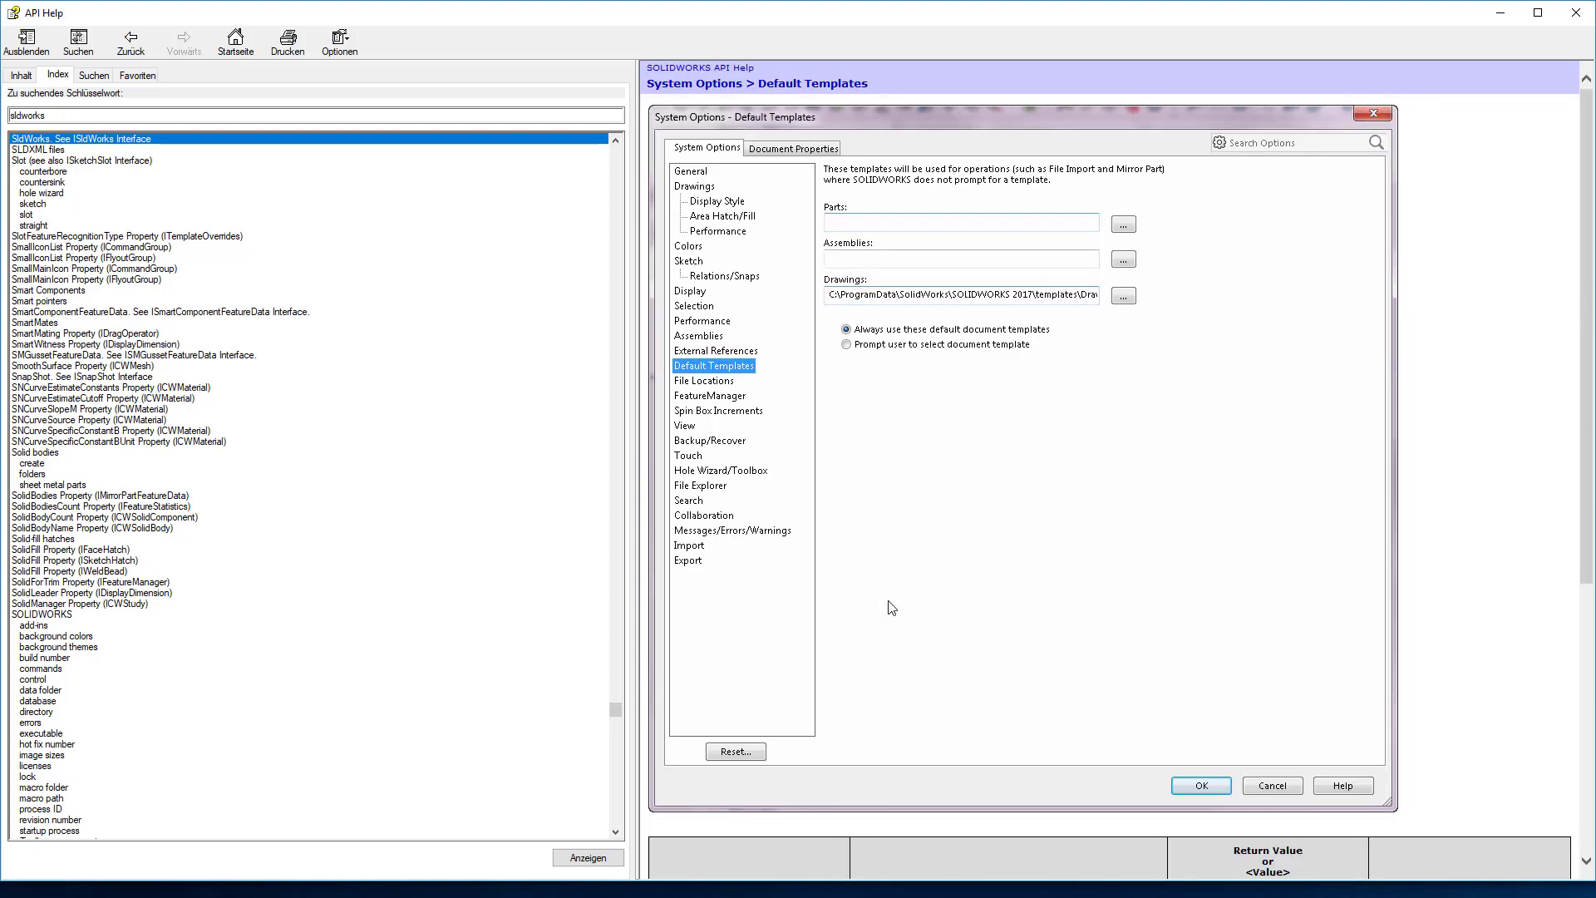
scroll(892, 607, "down", 5)
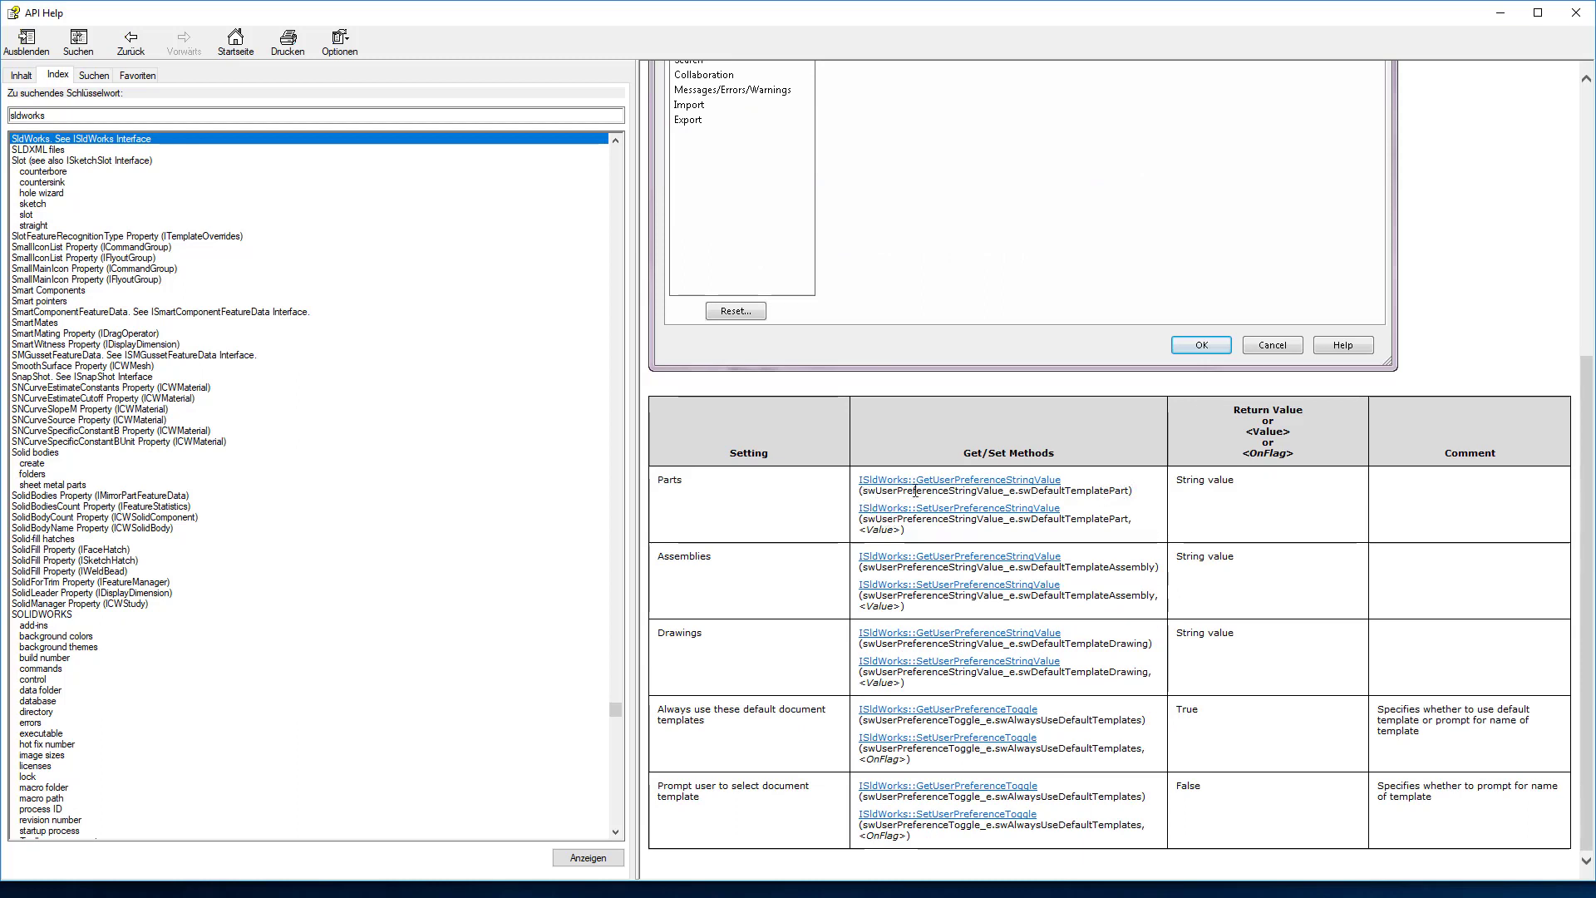
left_click_drag(861, 491, 1117, 492)
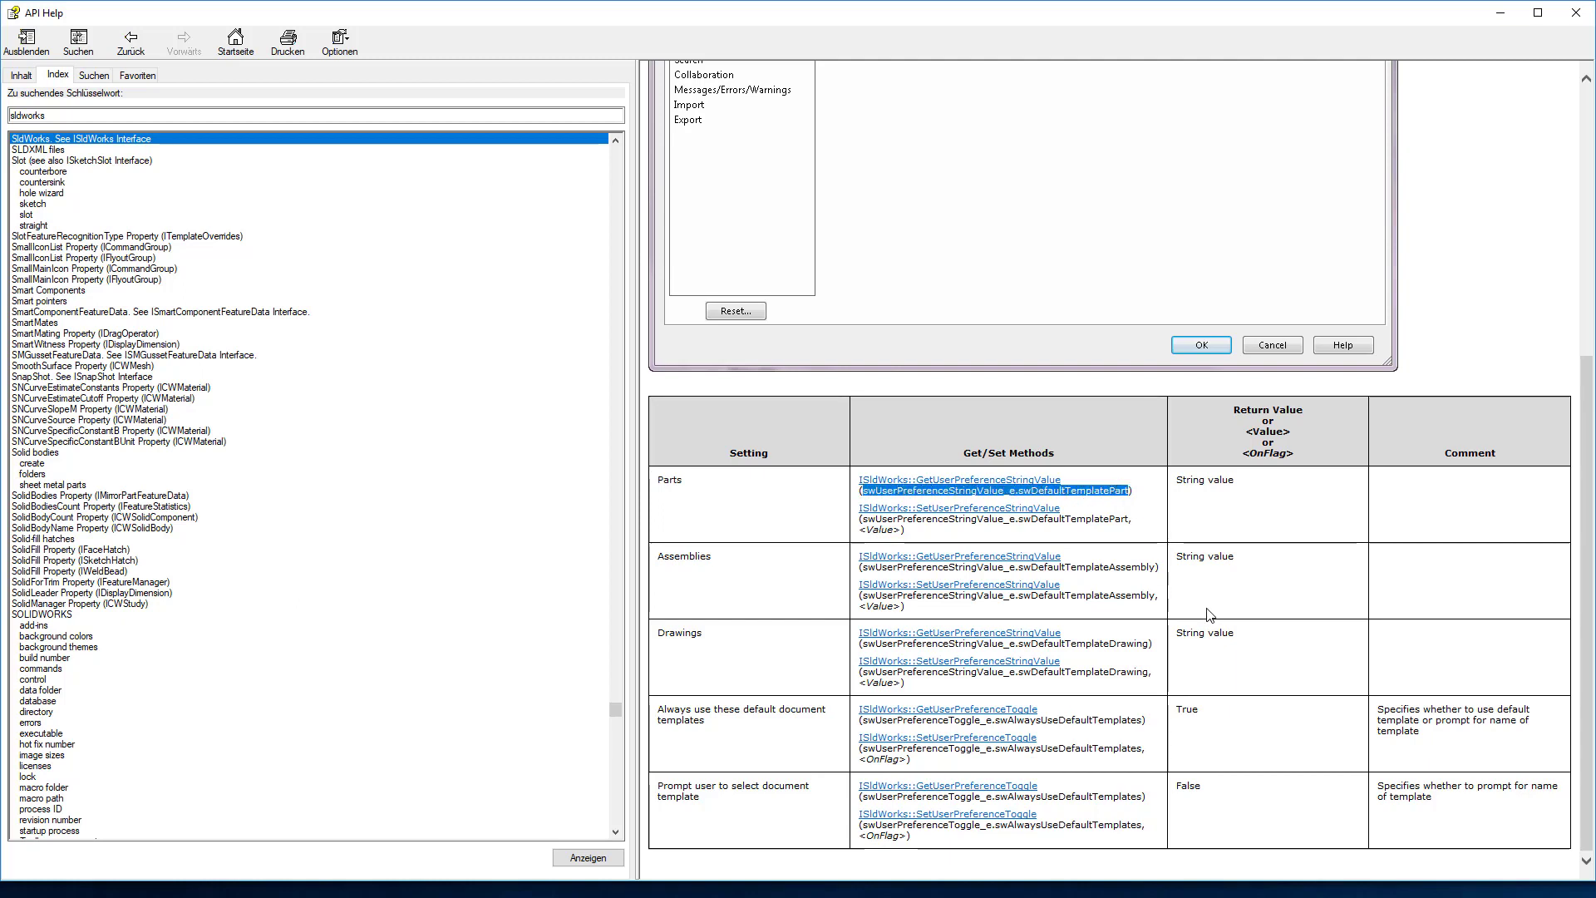
Read the template path via swDefaultTemplatePart into Pfad_zur_Vorlage and pass it as NewDocument's first argument.
key("alt+Tab")
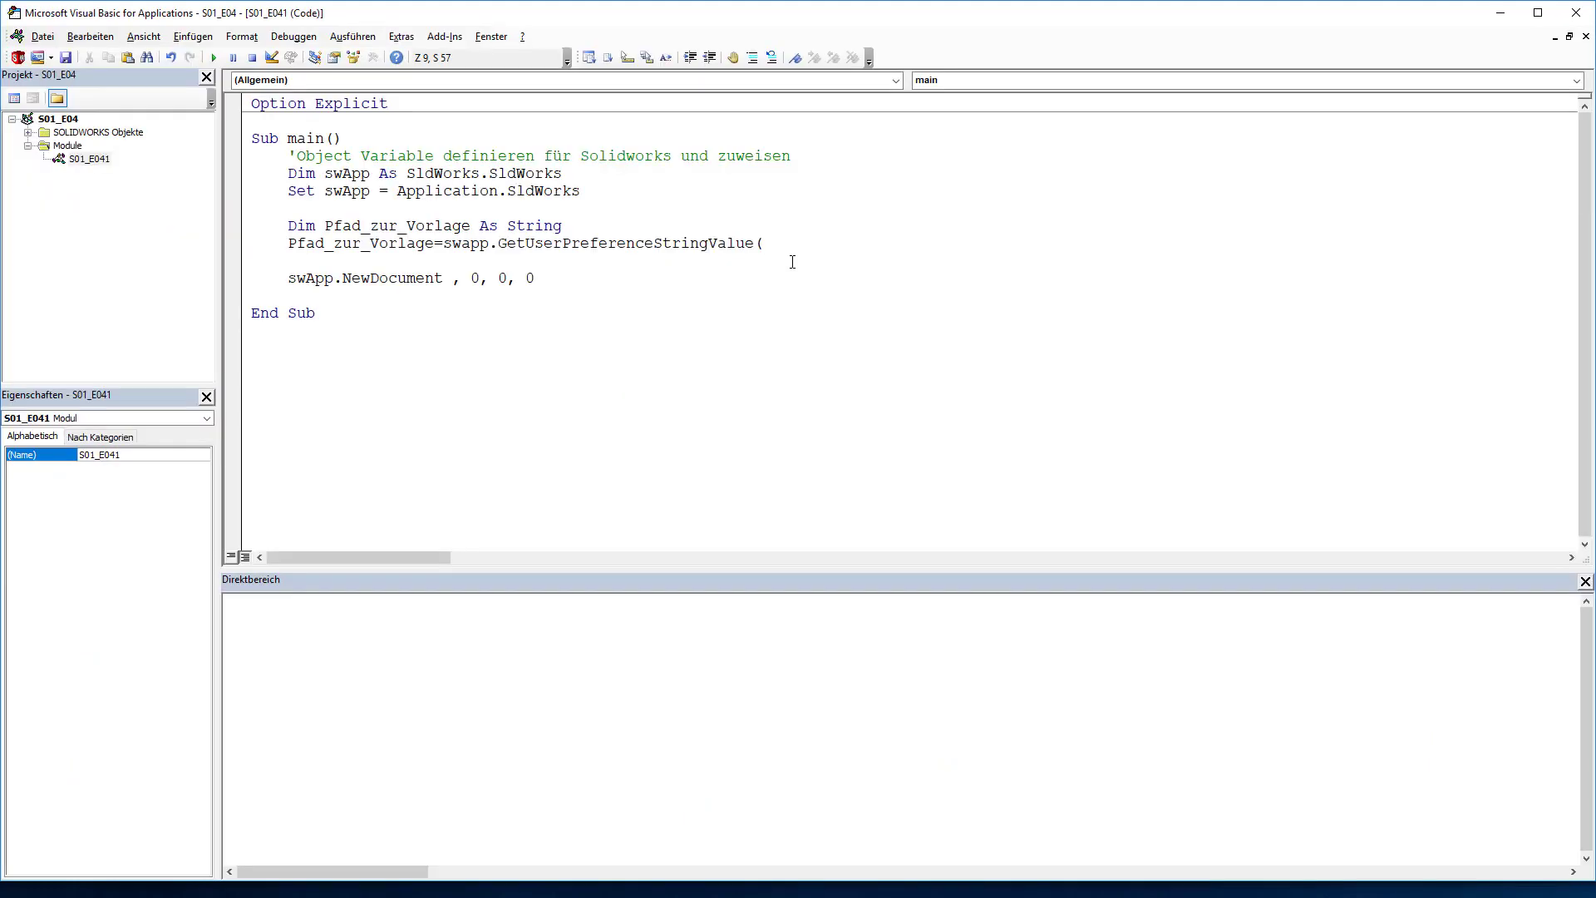
type("swUserPreferenceStringValue_e.swDefaultTemplatePart")
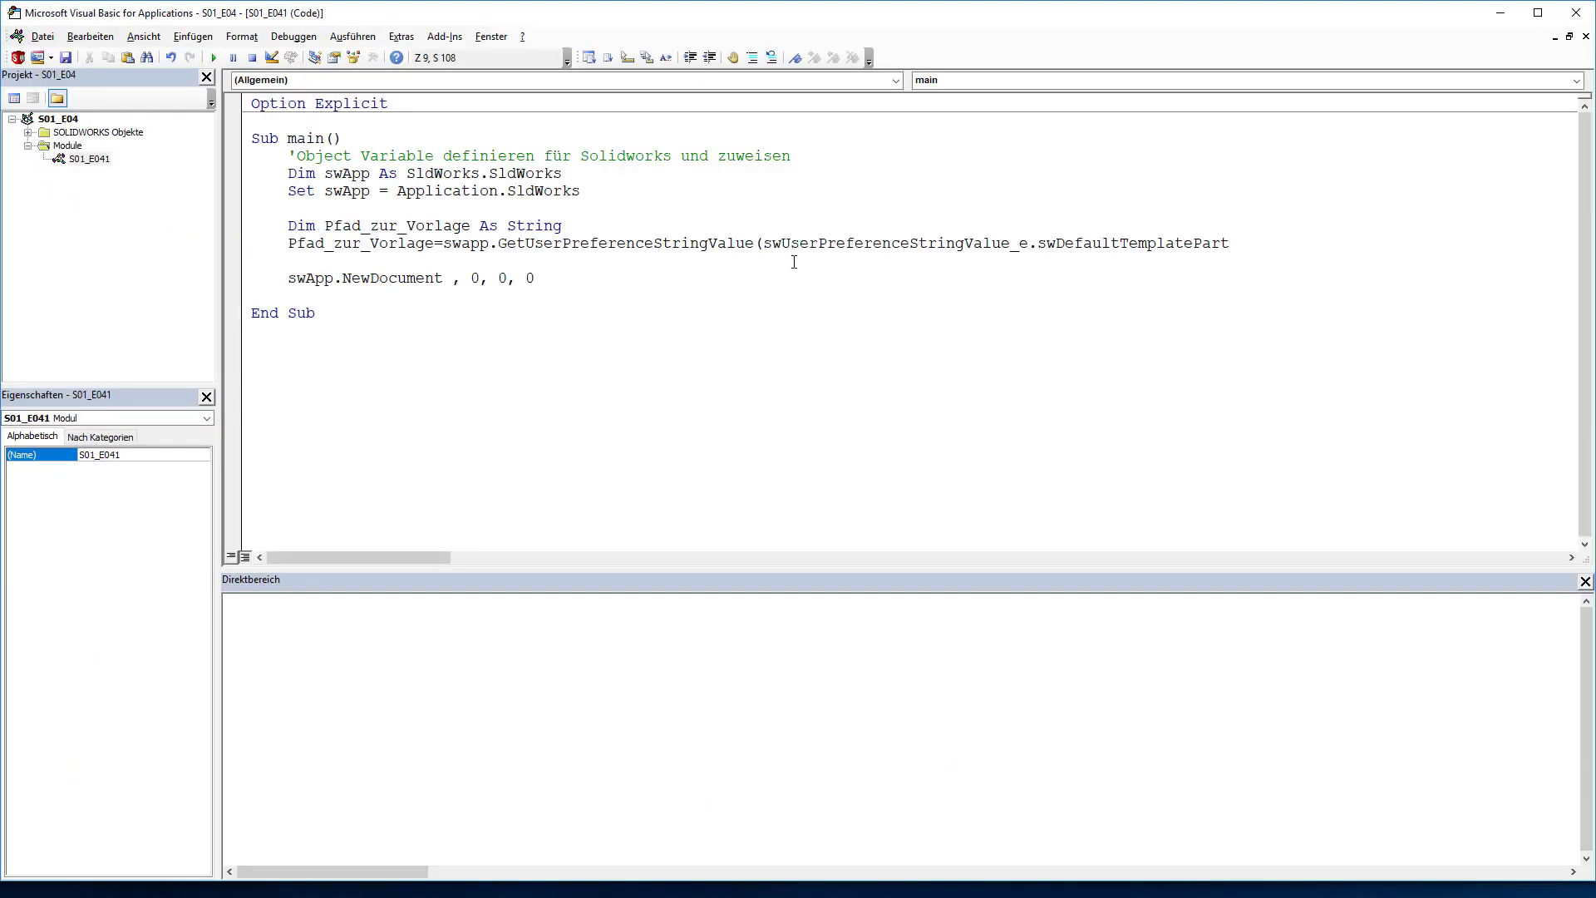
type(")")
left_click(445, 281)
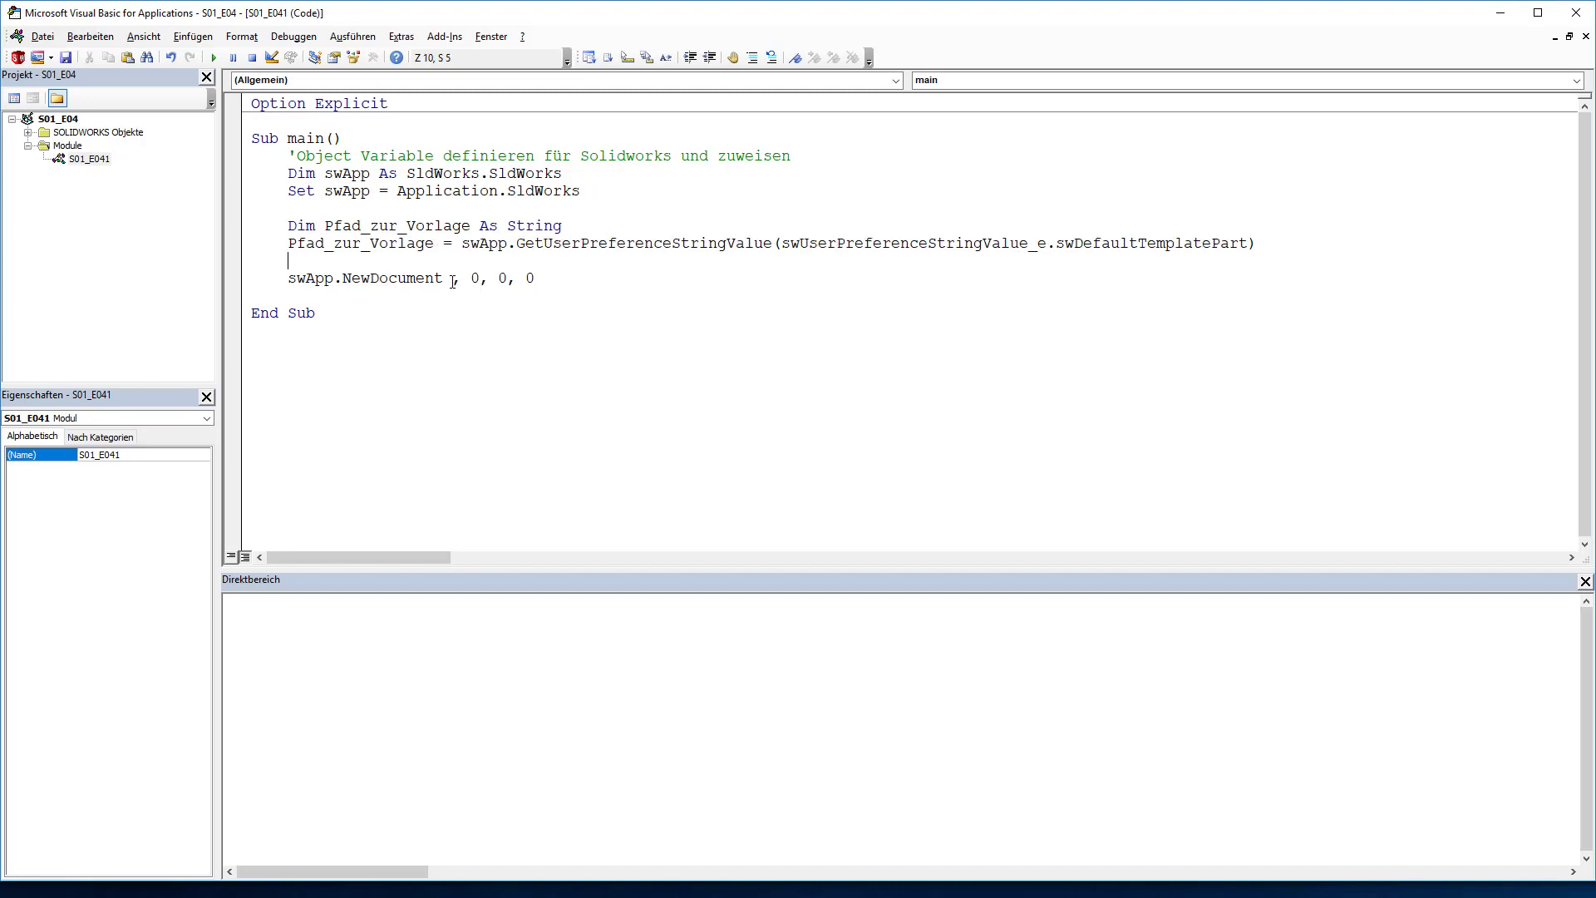
left_click(454, 279)
type("p")
type("fad")
type("_")
key("ctrl+space")
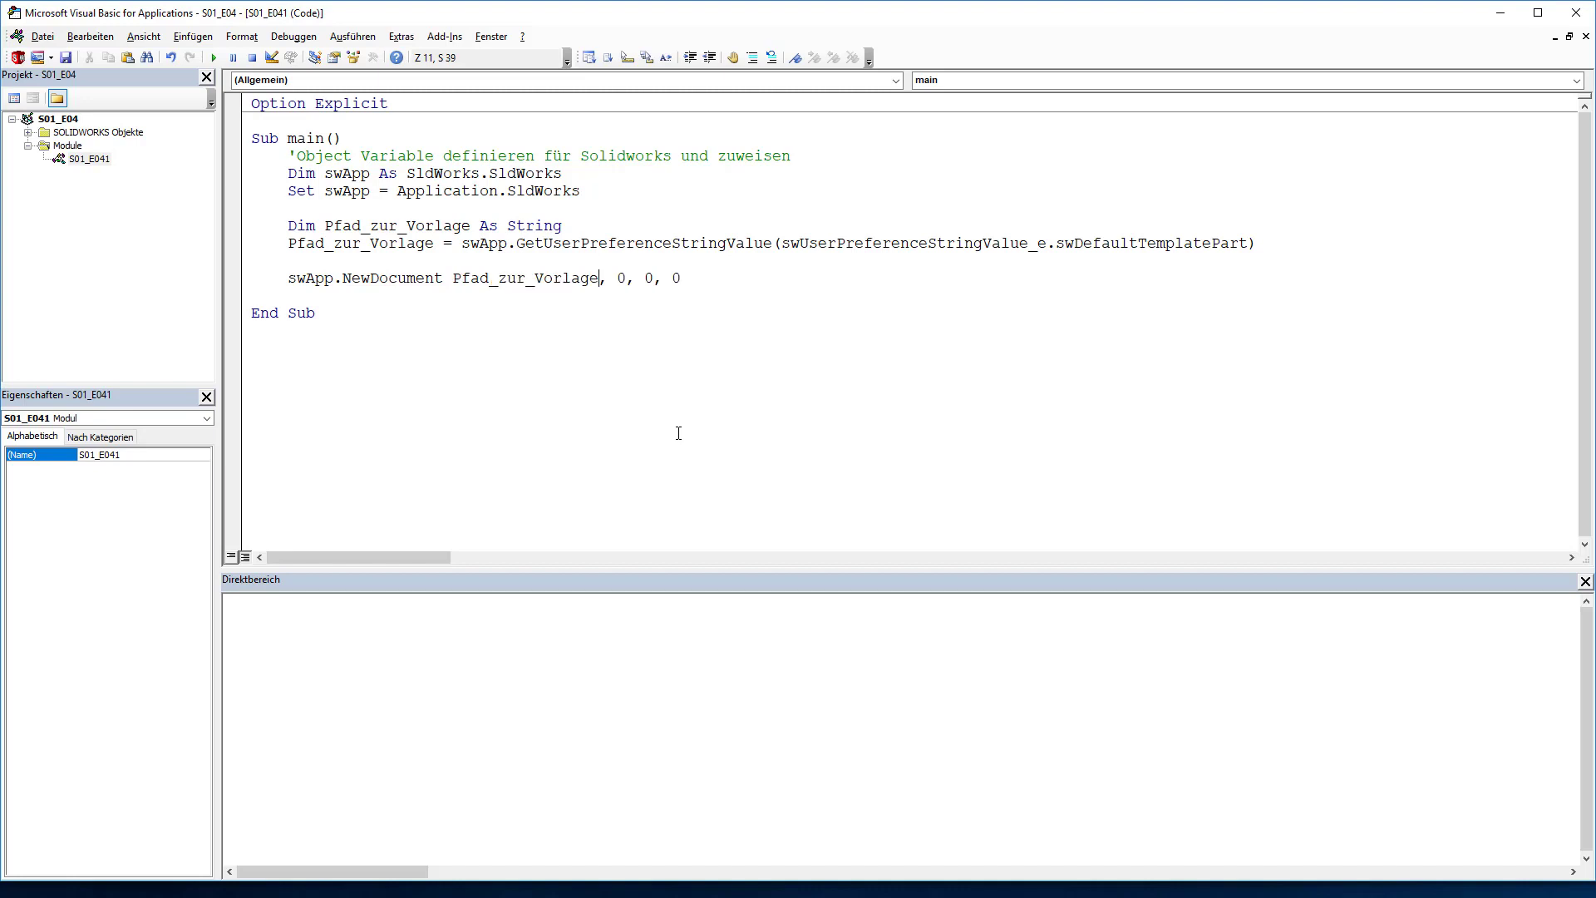
left_click(307, 300)
Run the macro to create the new part Teil3 from the default template.
key("alt+F11")
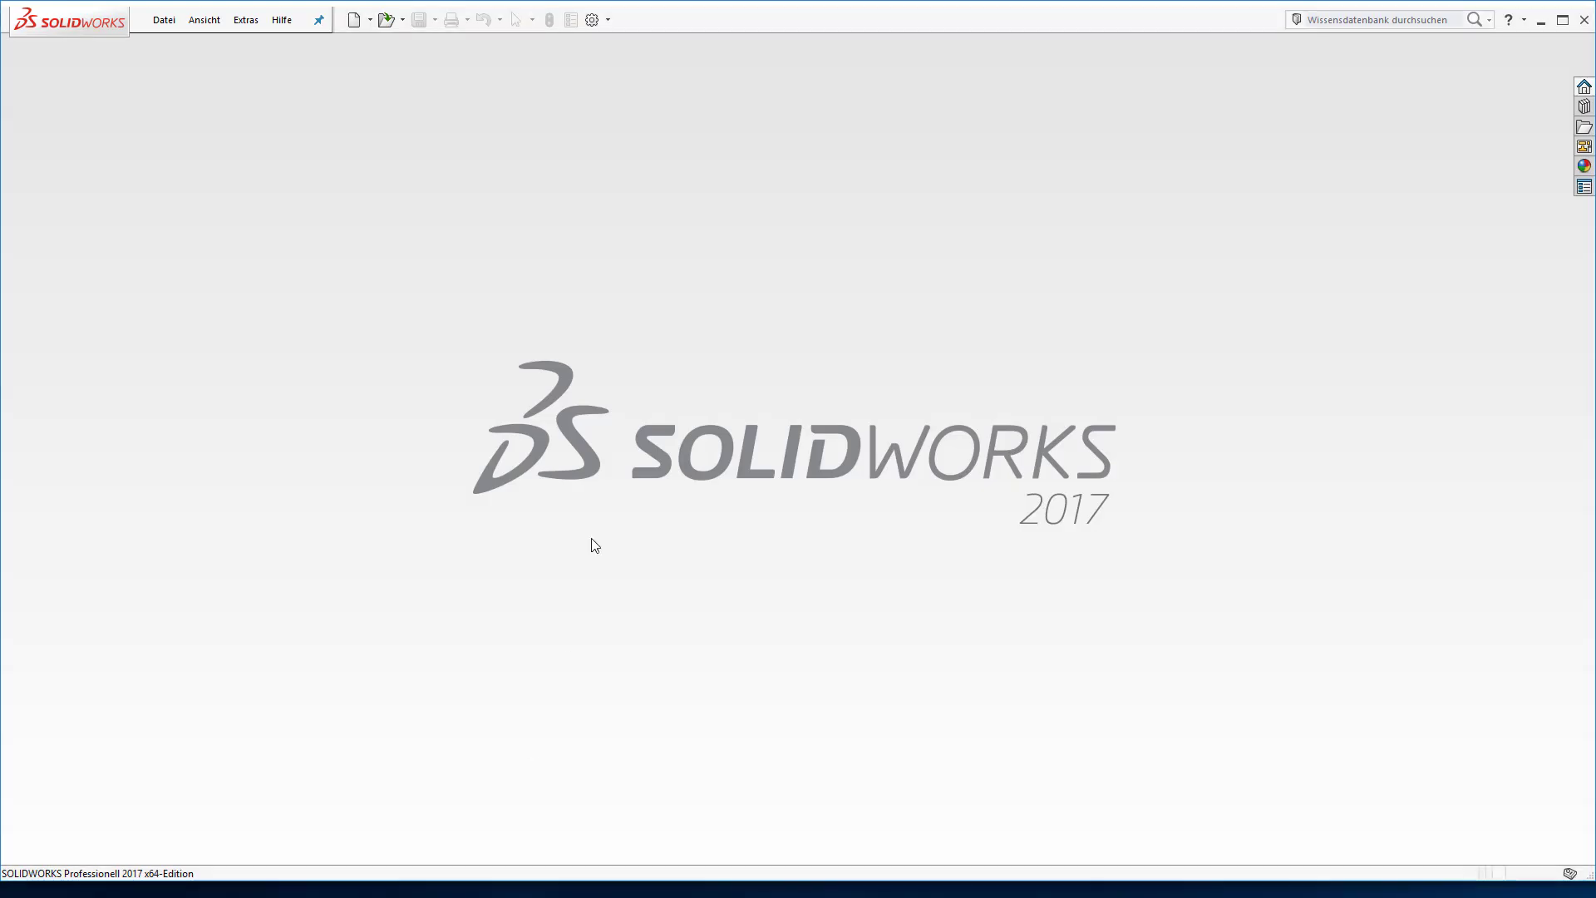
key("alt+F11")
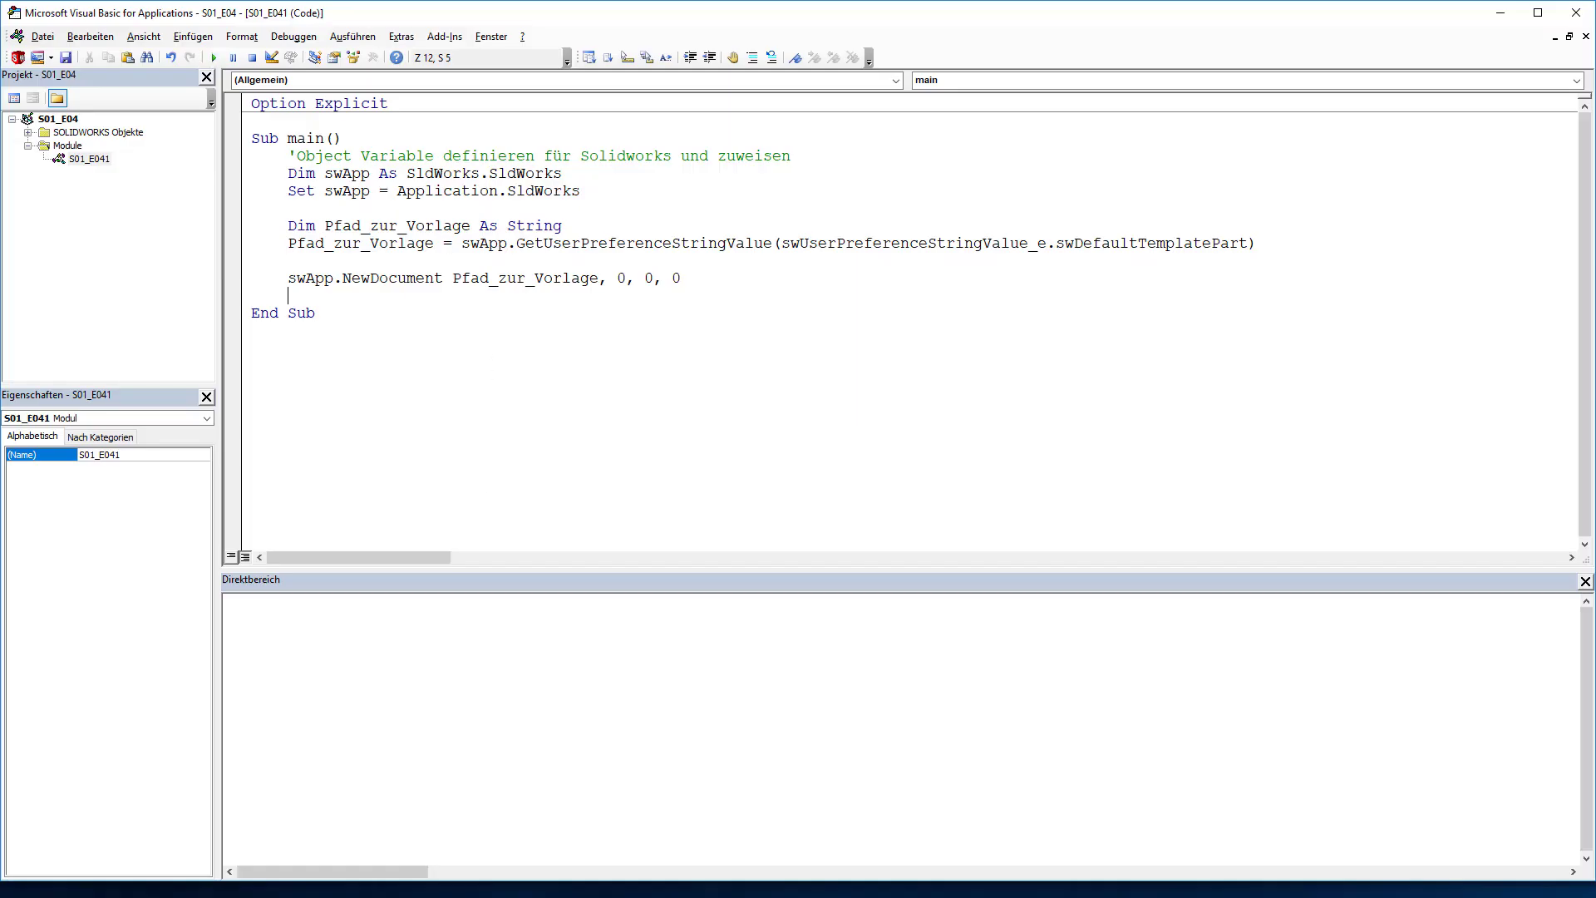
key("alt+F11")
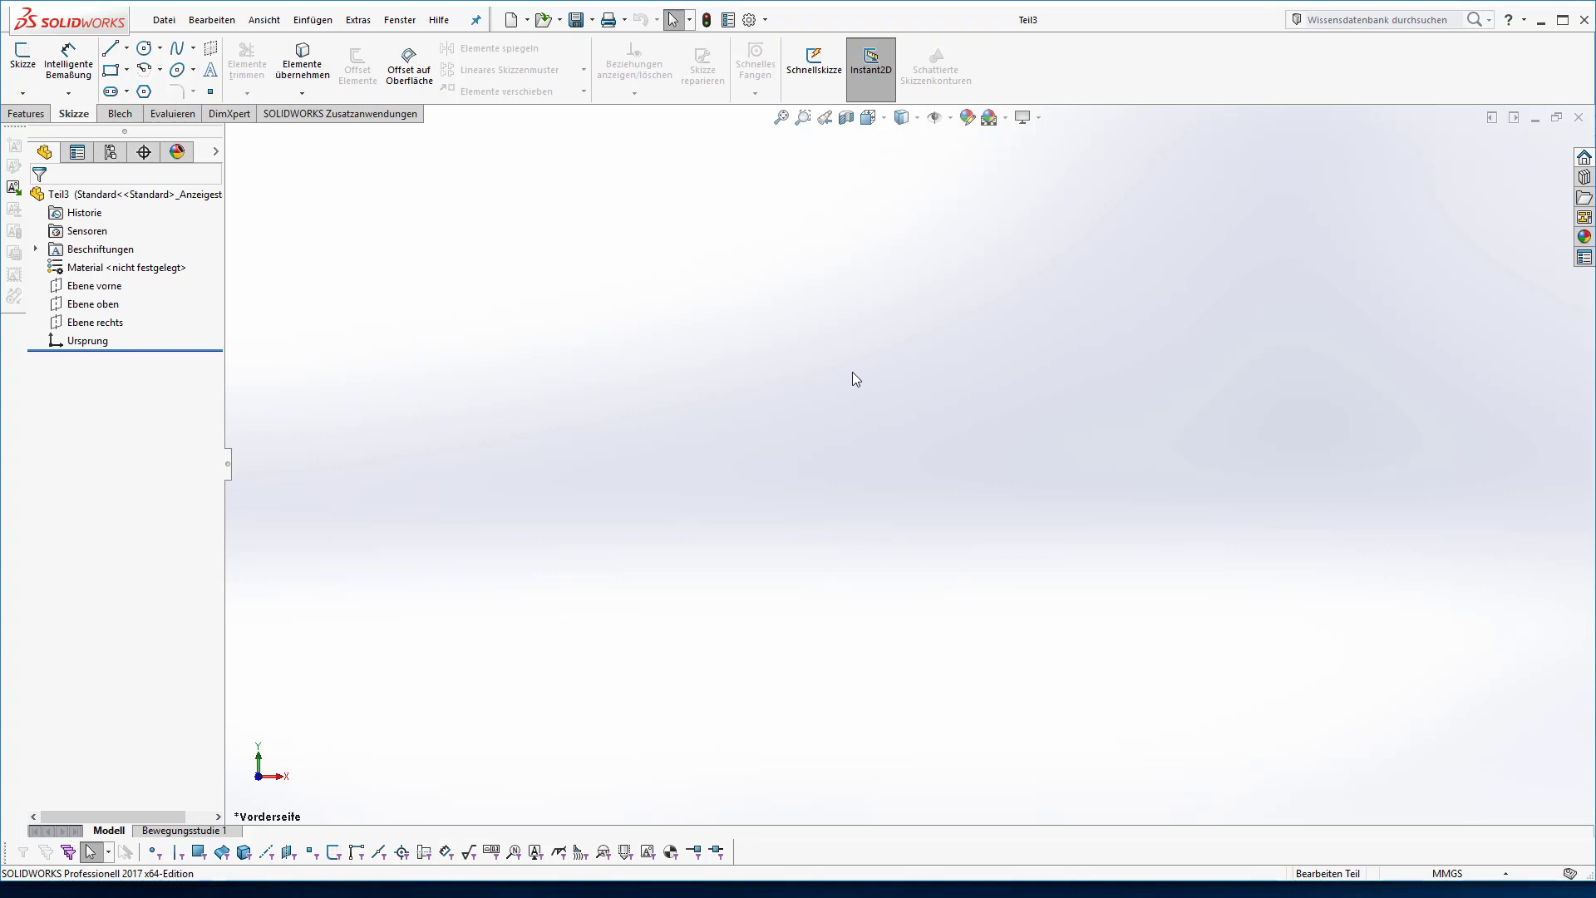
Open the New Document dialog from the File menu, cancel it, and return to the macro code.
left_click(164, 22)
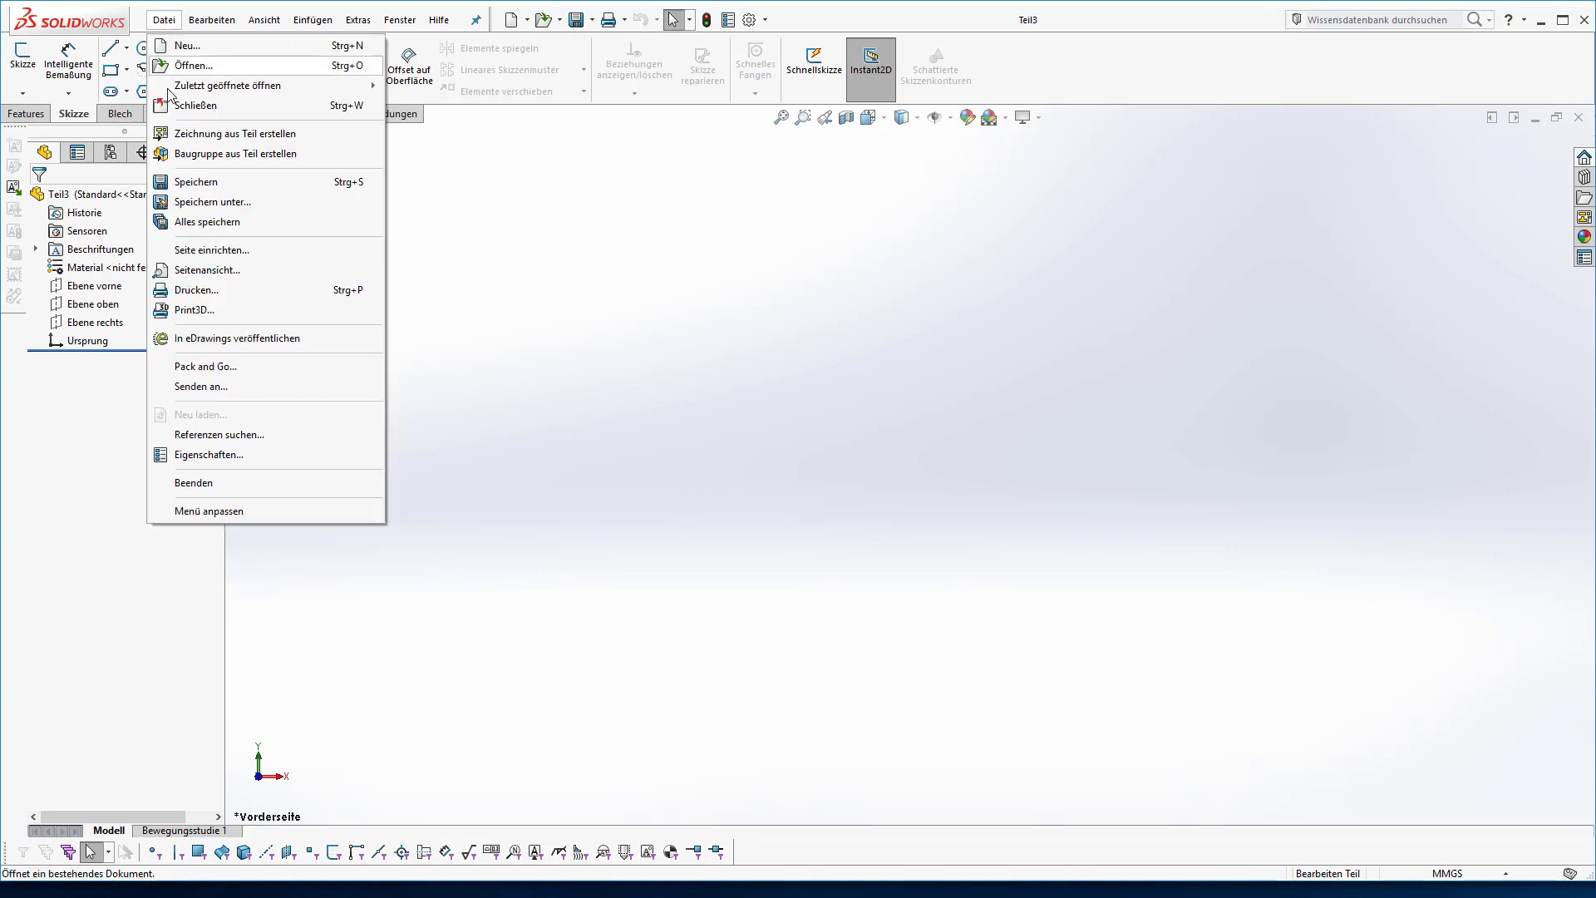
left_click(191, 50)
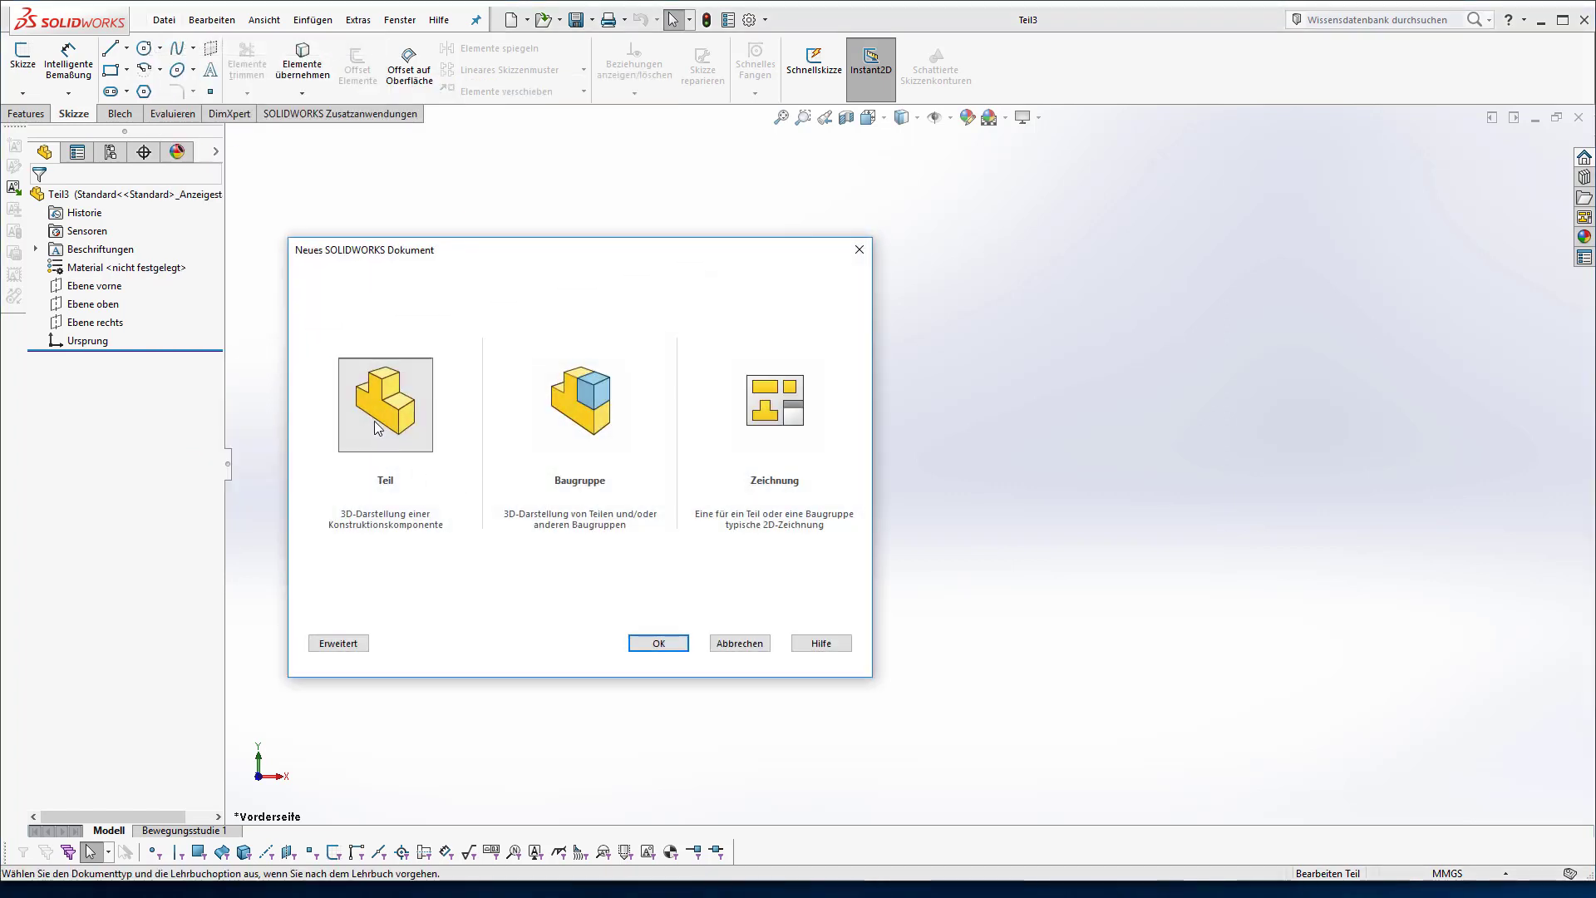
left_click(740, 643)
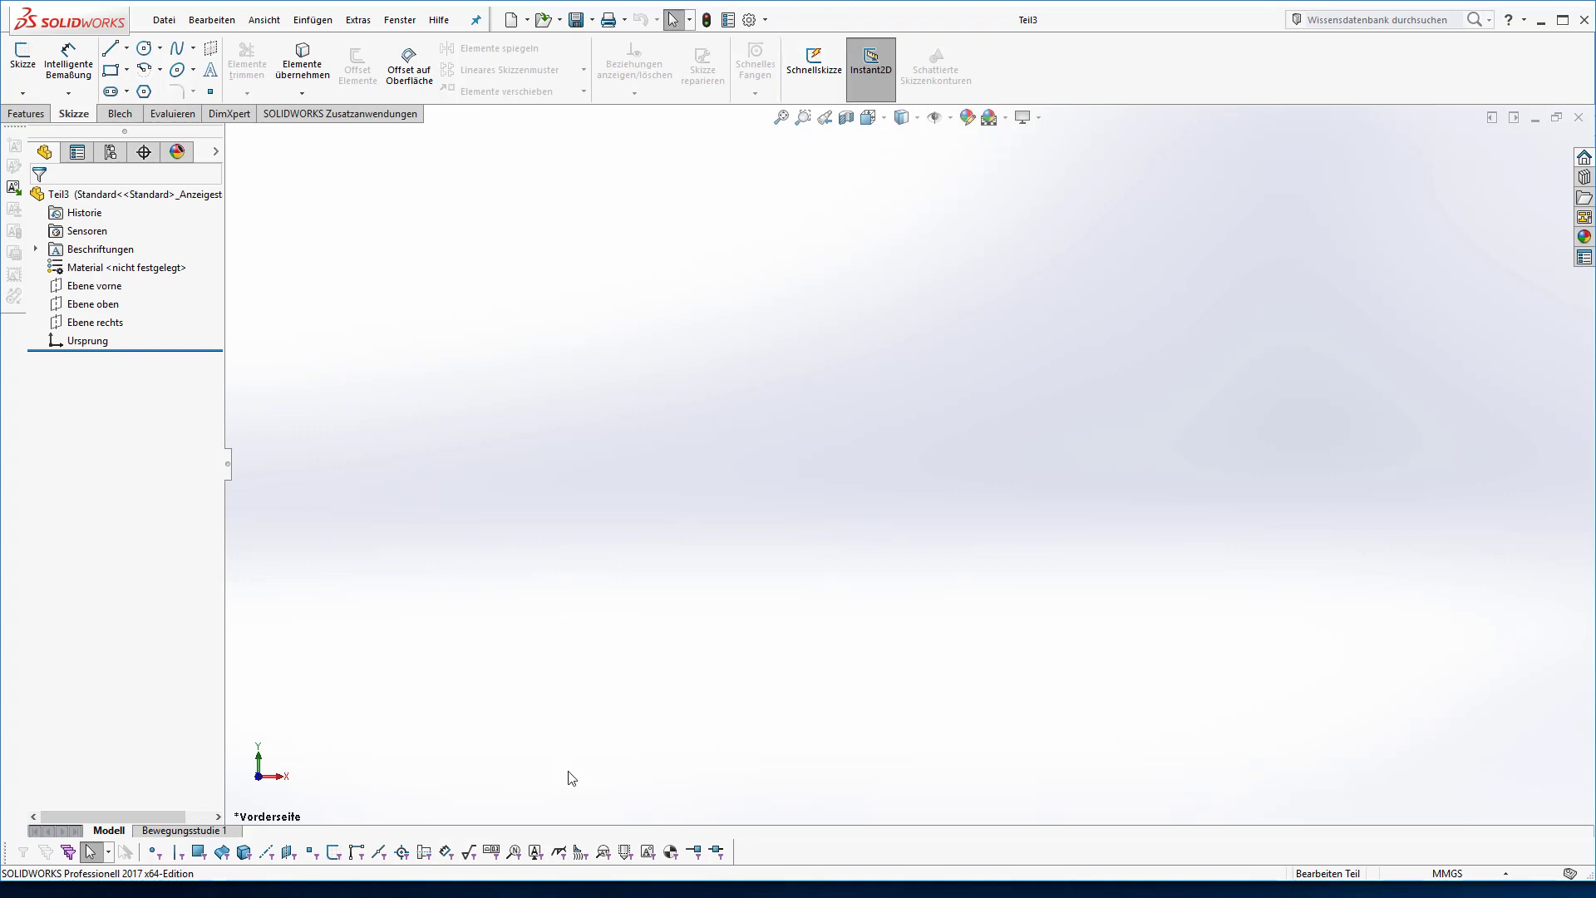
key("alt+Tab")
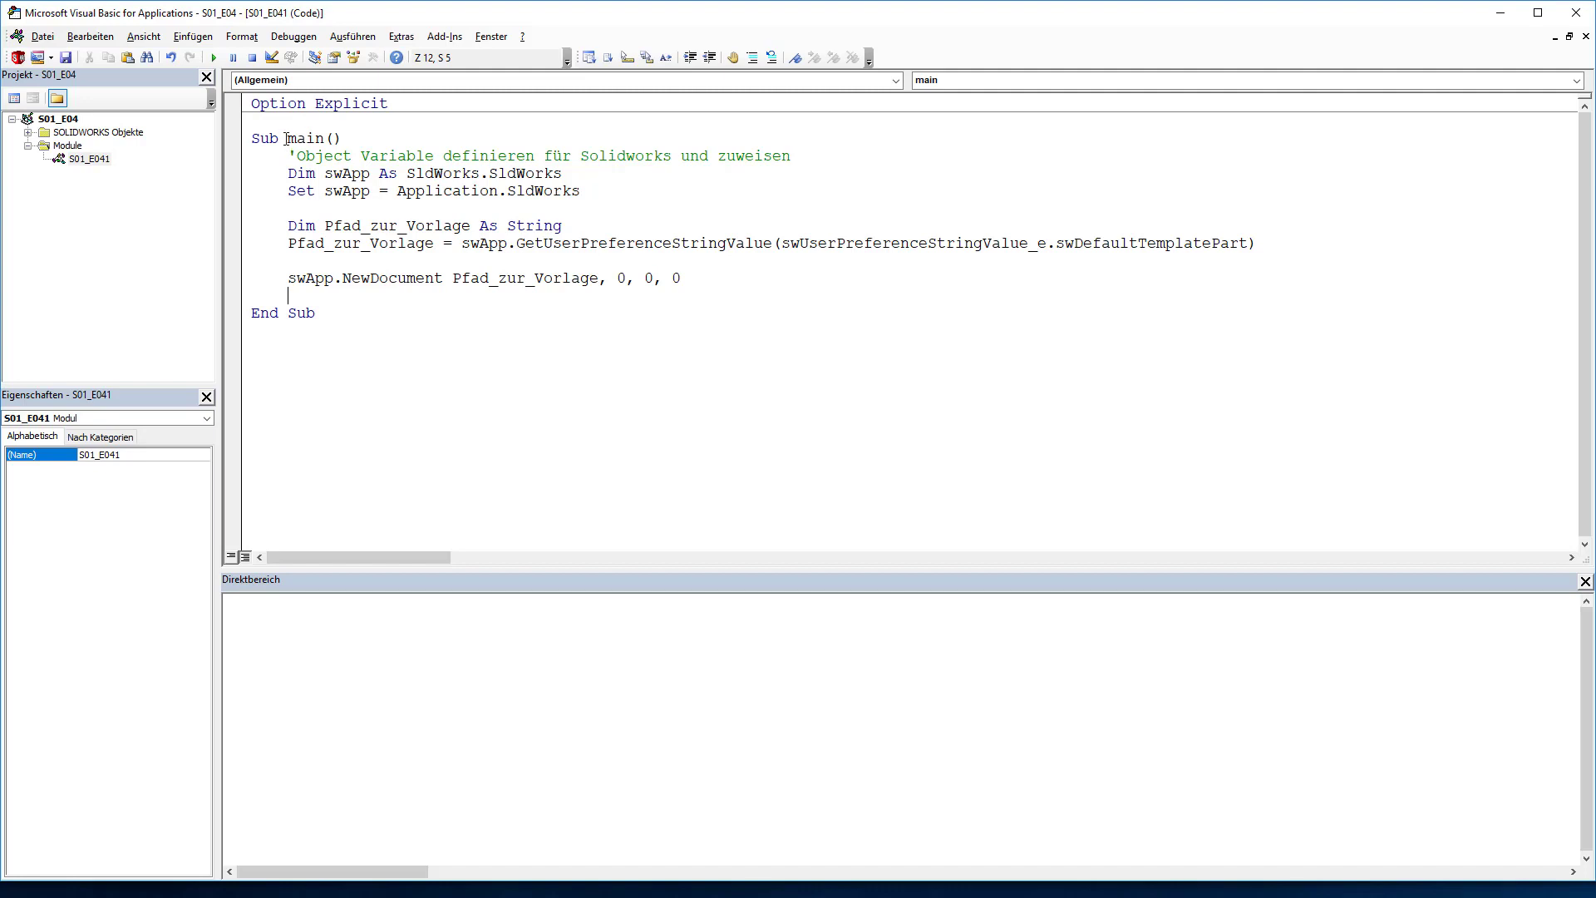
Rename main to Teil_erstellen and add the comment 'Zeichenfolge des Pfades zu meiner Vorlage' above the Dim.
left_click_drag(286, 139, 323, 139)
type("Tei")
type("l_")
type("ers")
type("tellen")
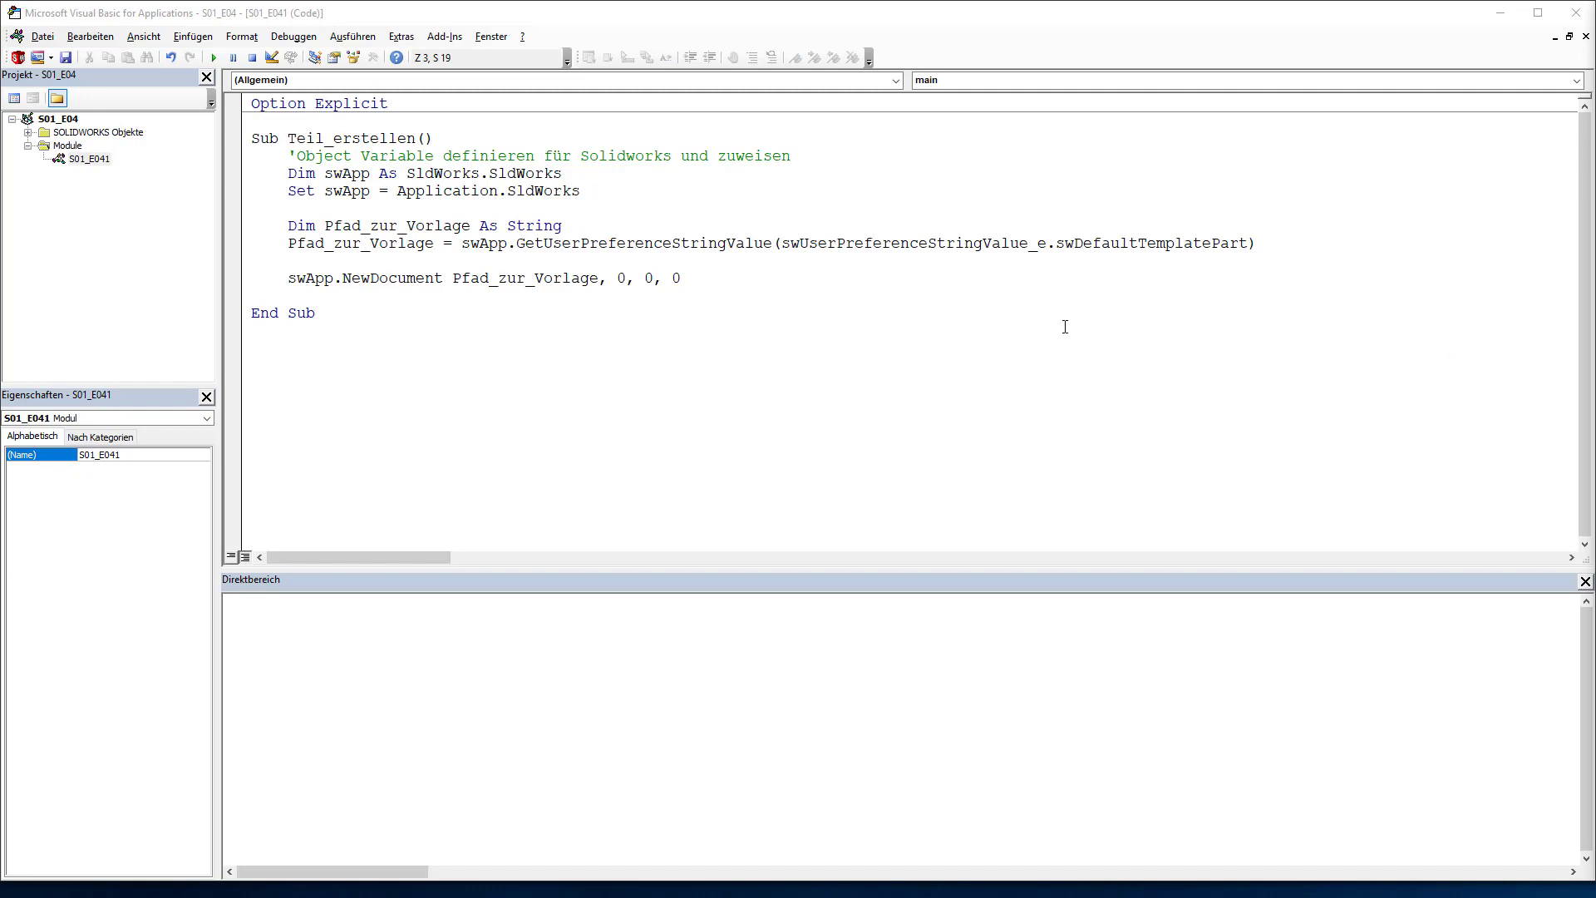
left_click(288, 212)
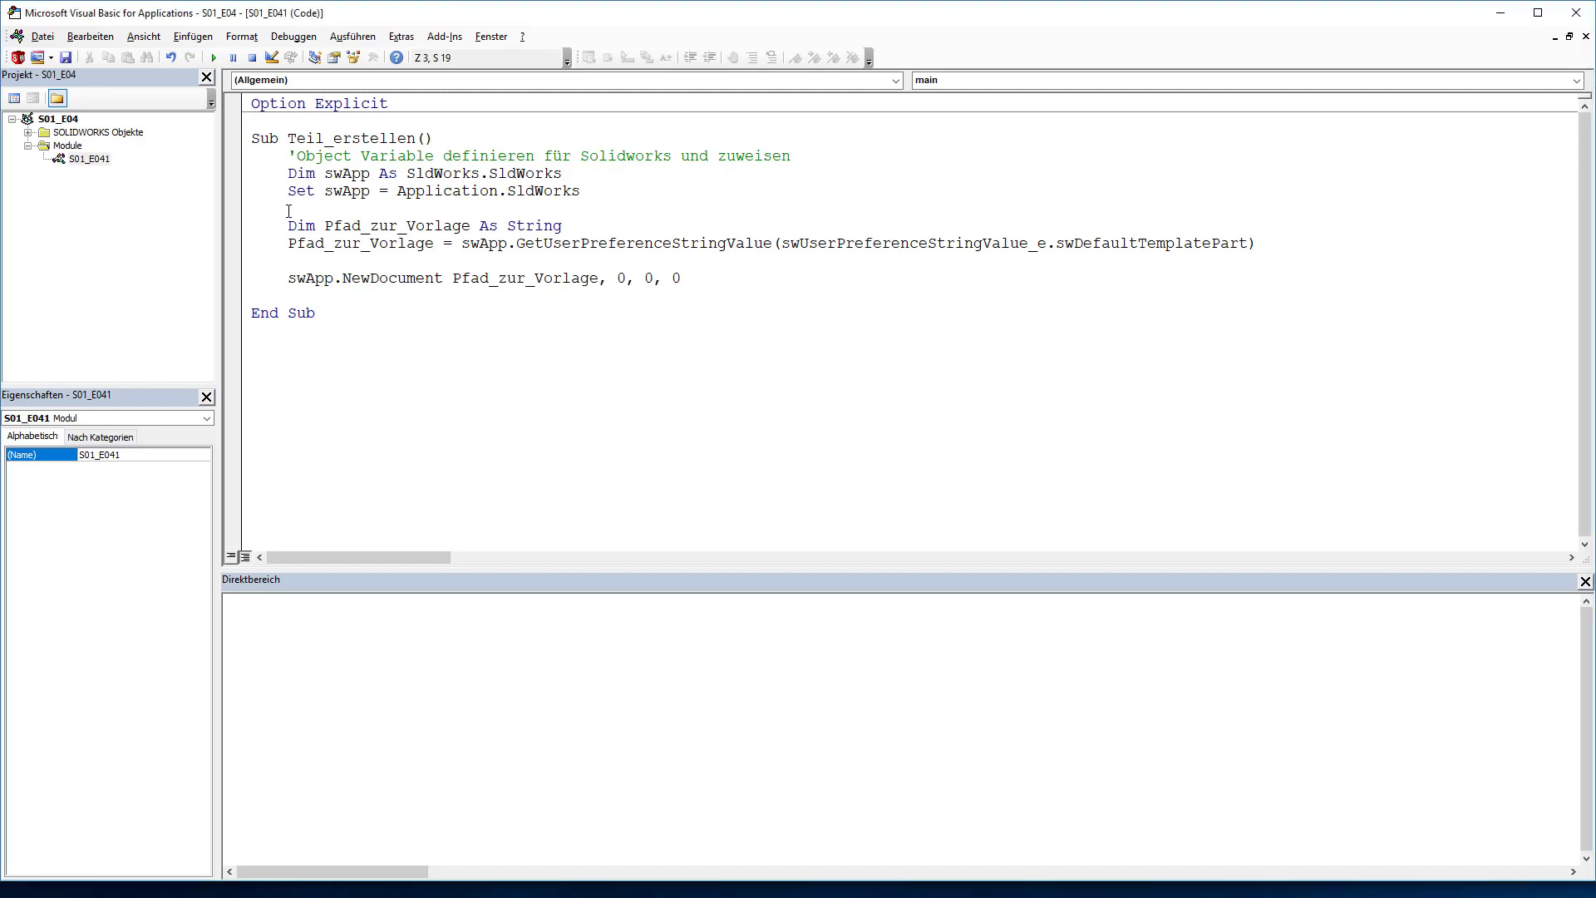
key("Return")
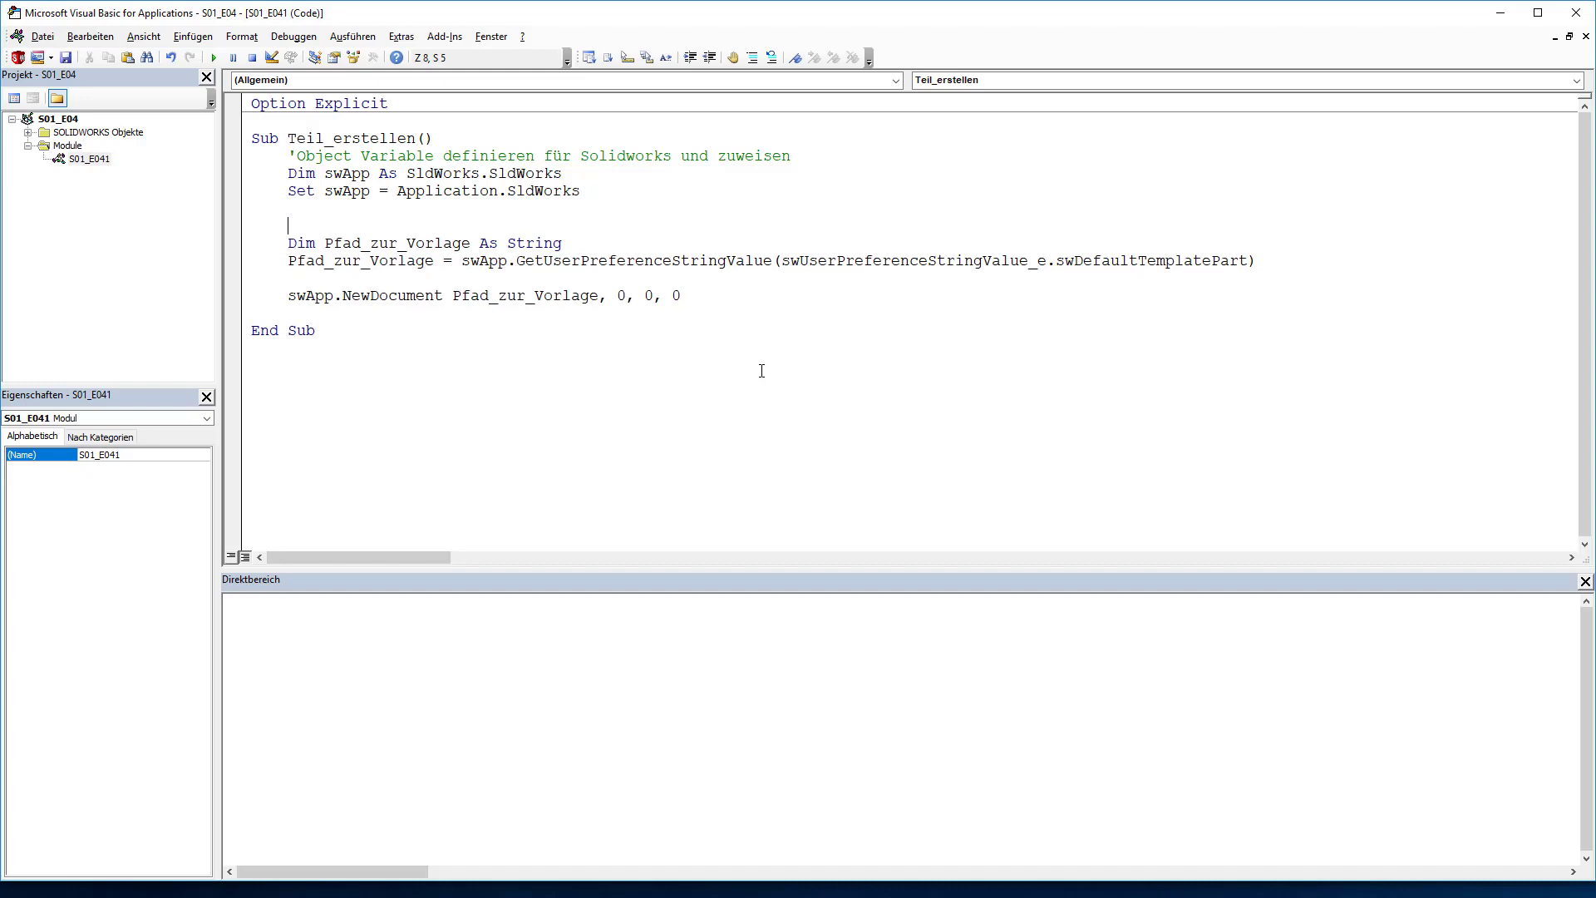
type("'Zeichenfolge des Pfades zu meiner Vorlage")
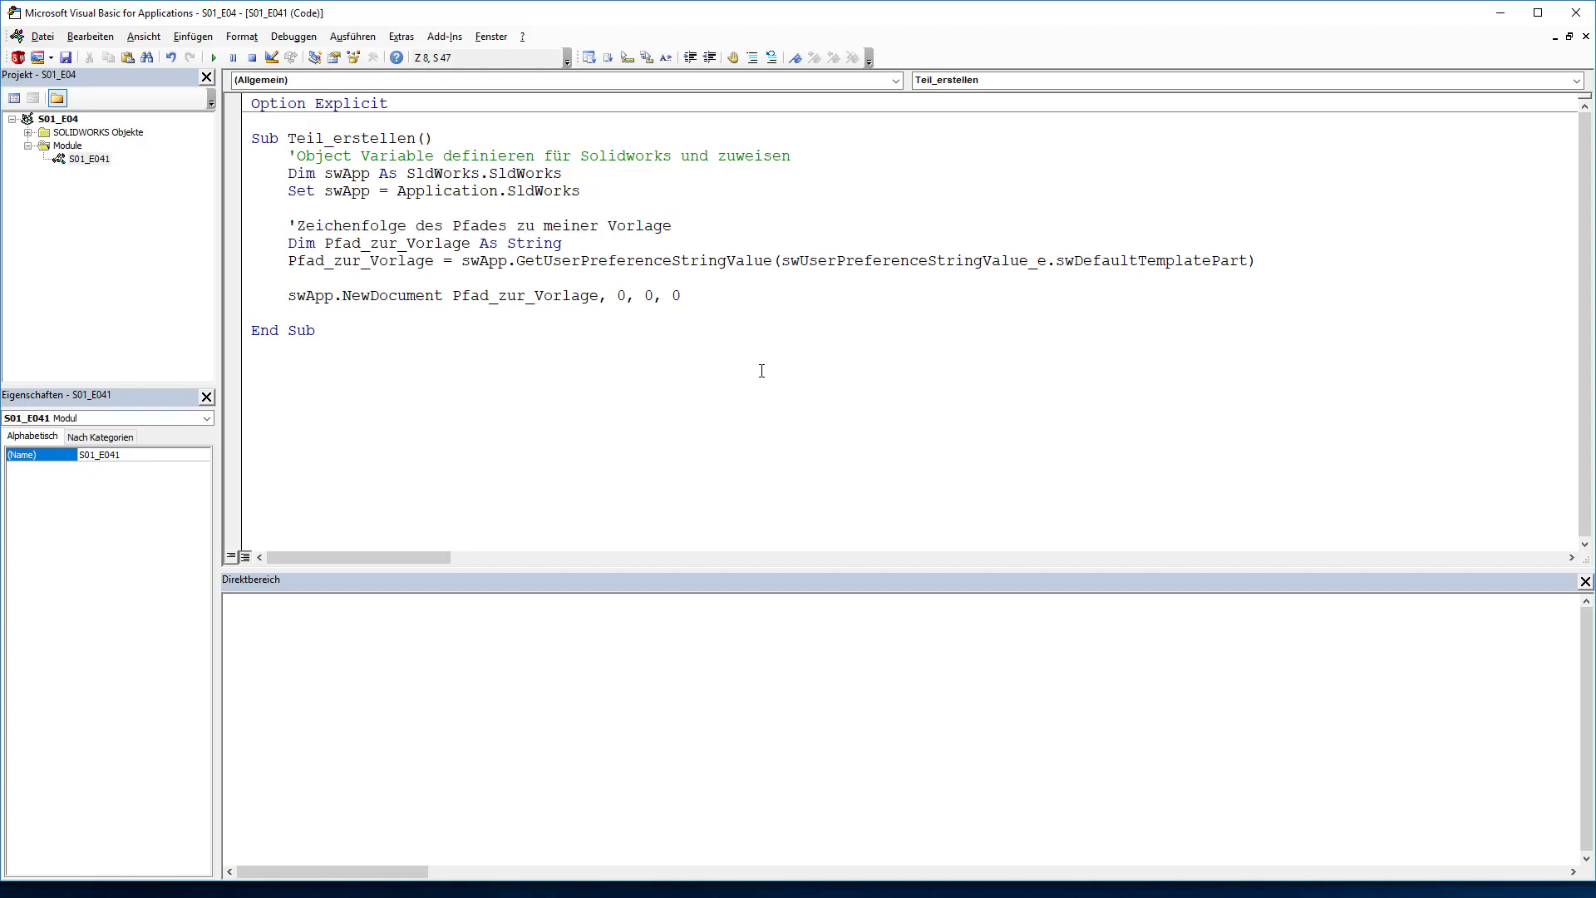
left_click(568, 243)
key("Return")
key("Return")
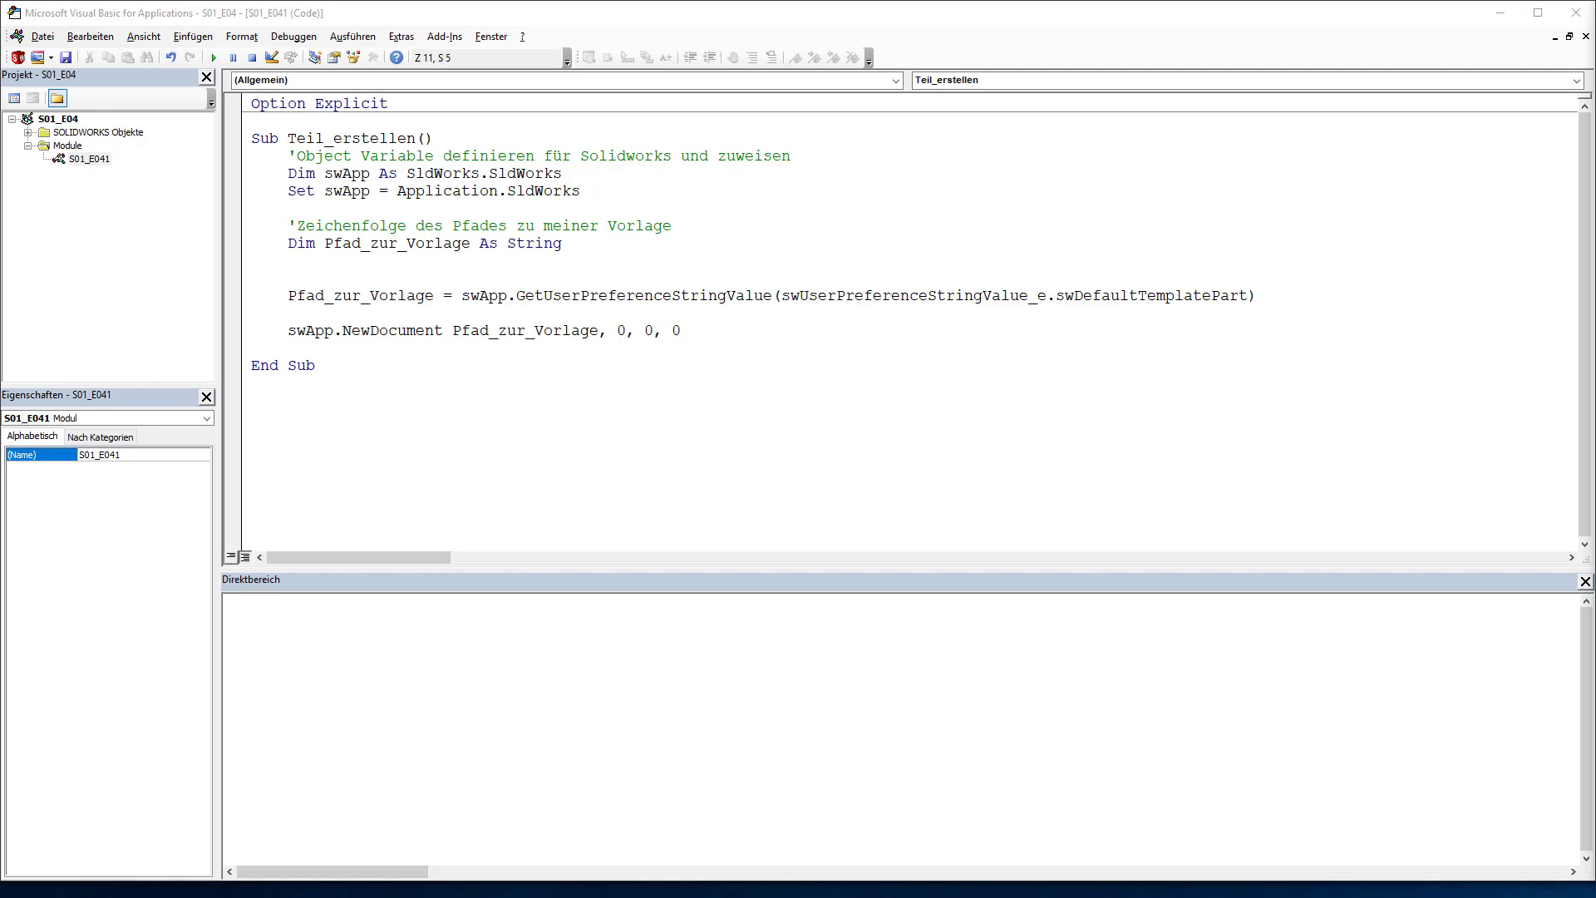
Add the comment 'Zeichenfolge aus den Systemoptionen auslesen und in die Variable speichern' above the assignment.
left_click(302, 281)
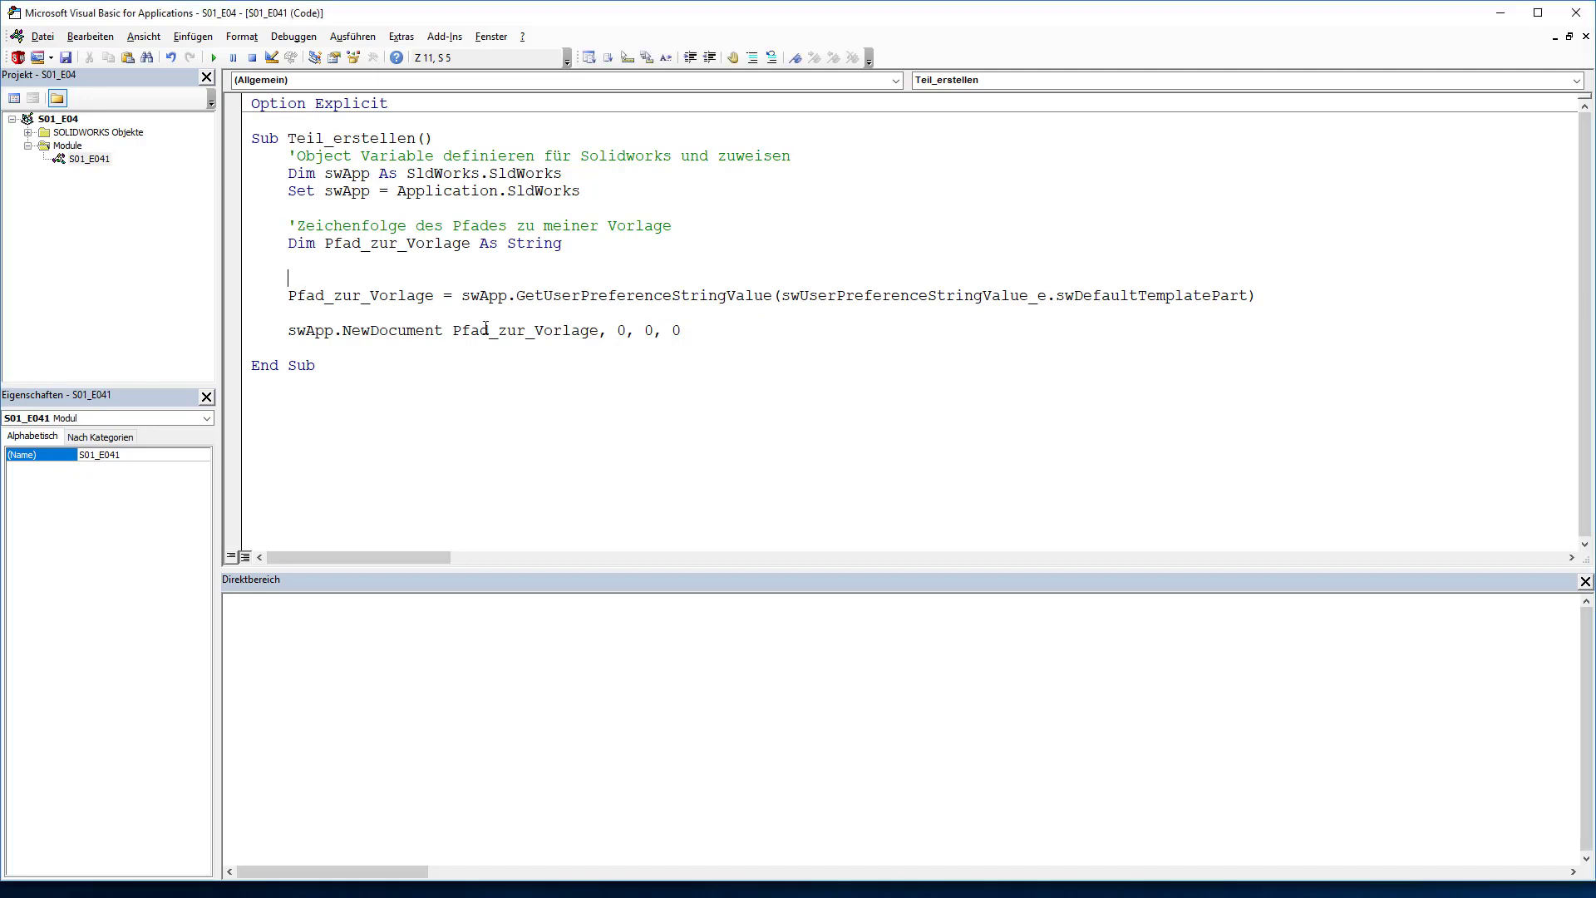
type("'Zeichenfolge aus den Systemoptionen auslesen und in die Variable speichern")
key("Down")
key("Down")
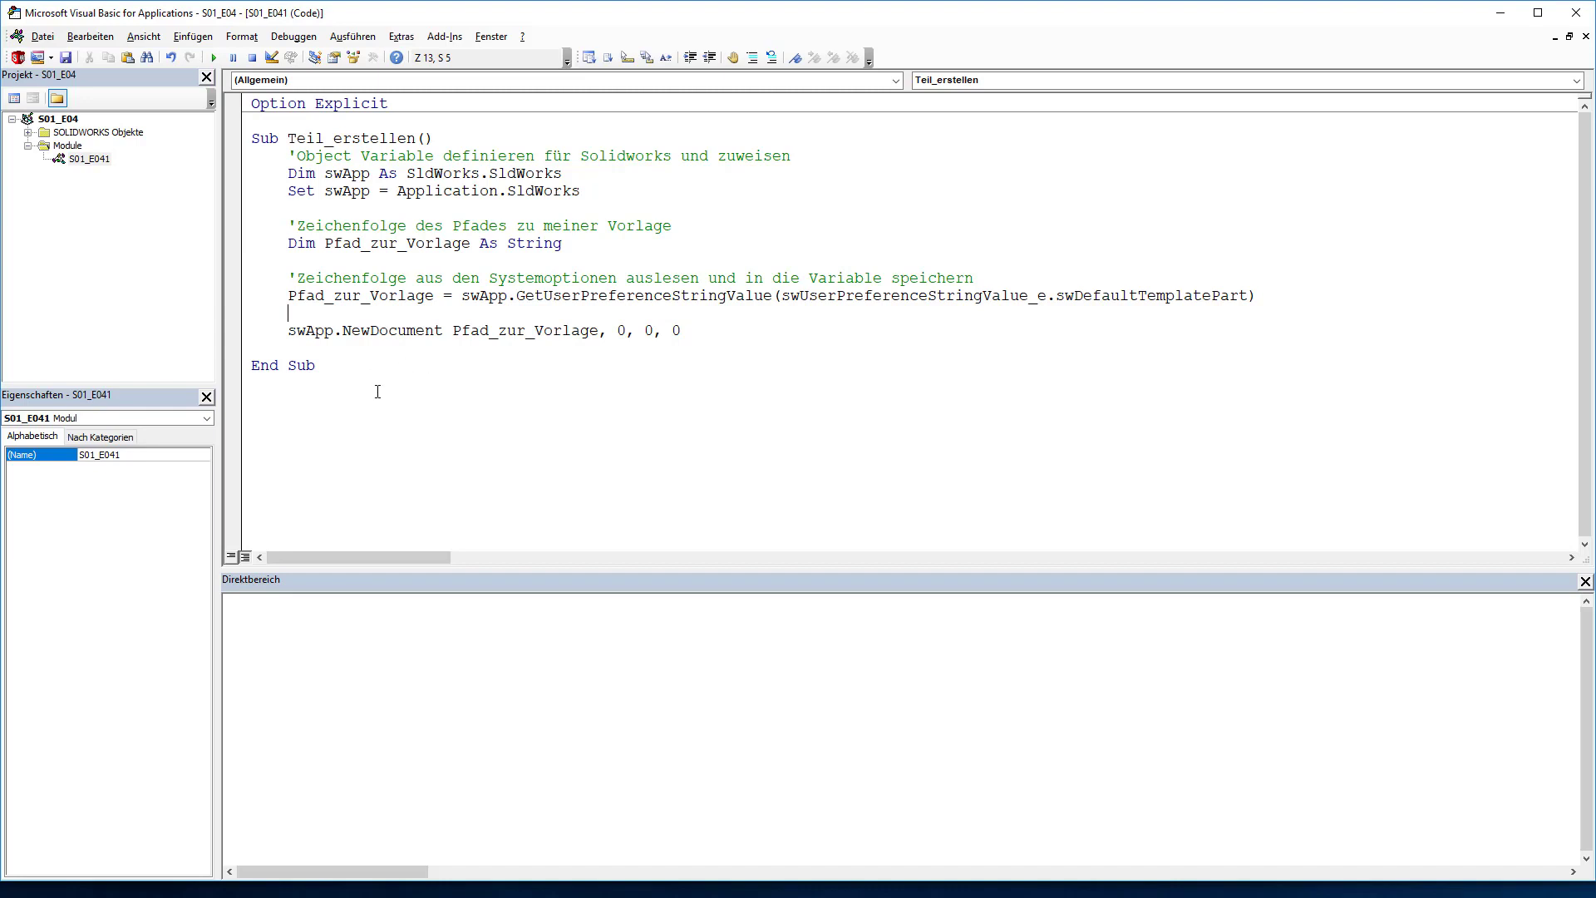
key("Return")
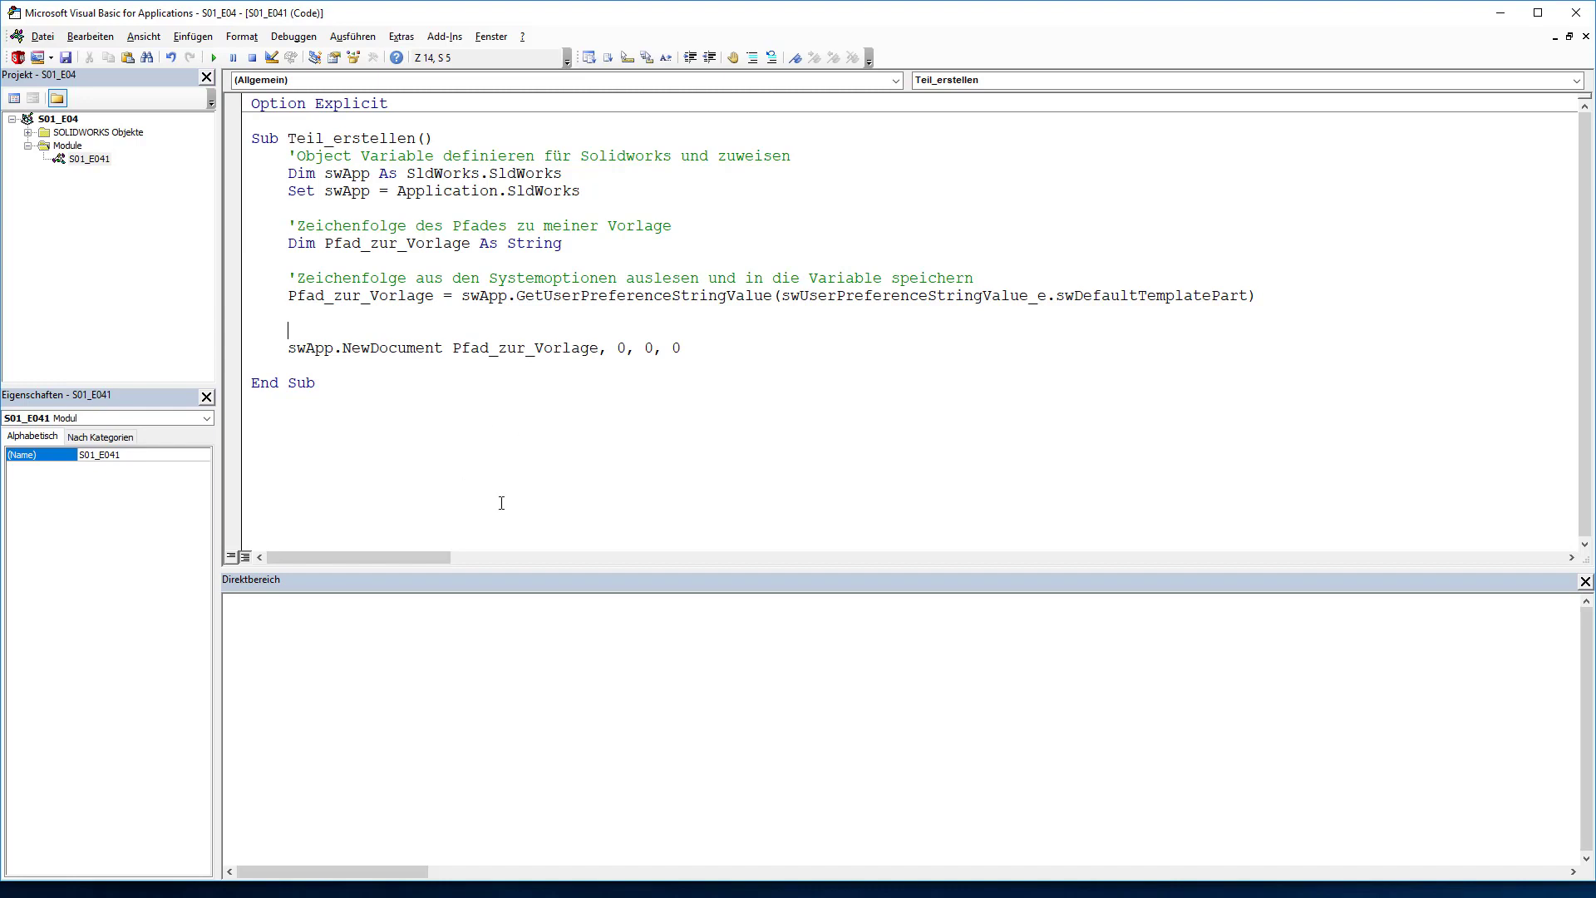
Declare Dim Teil_Dokument As PartDoc.
type("dim")
type("Tei")
type("l_")
type(" Do")
type("kument")
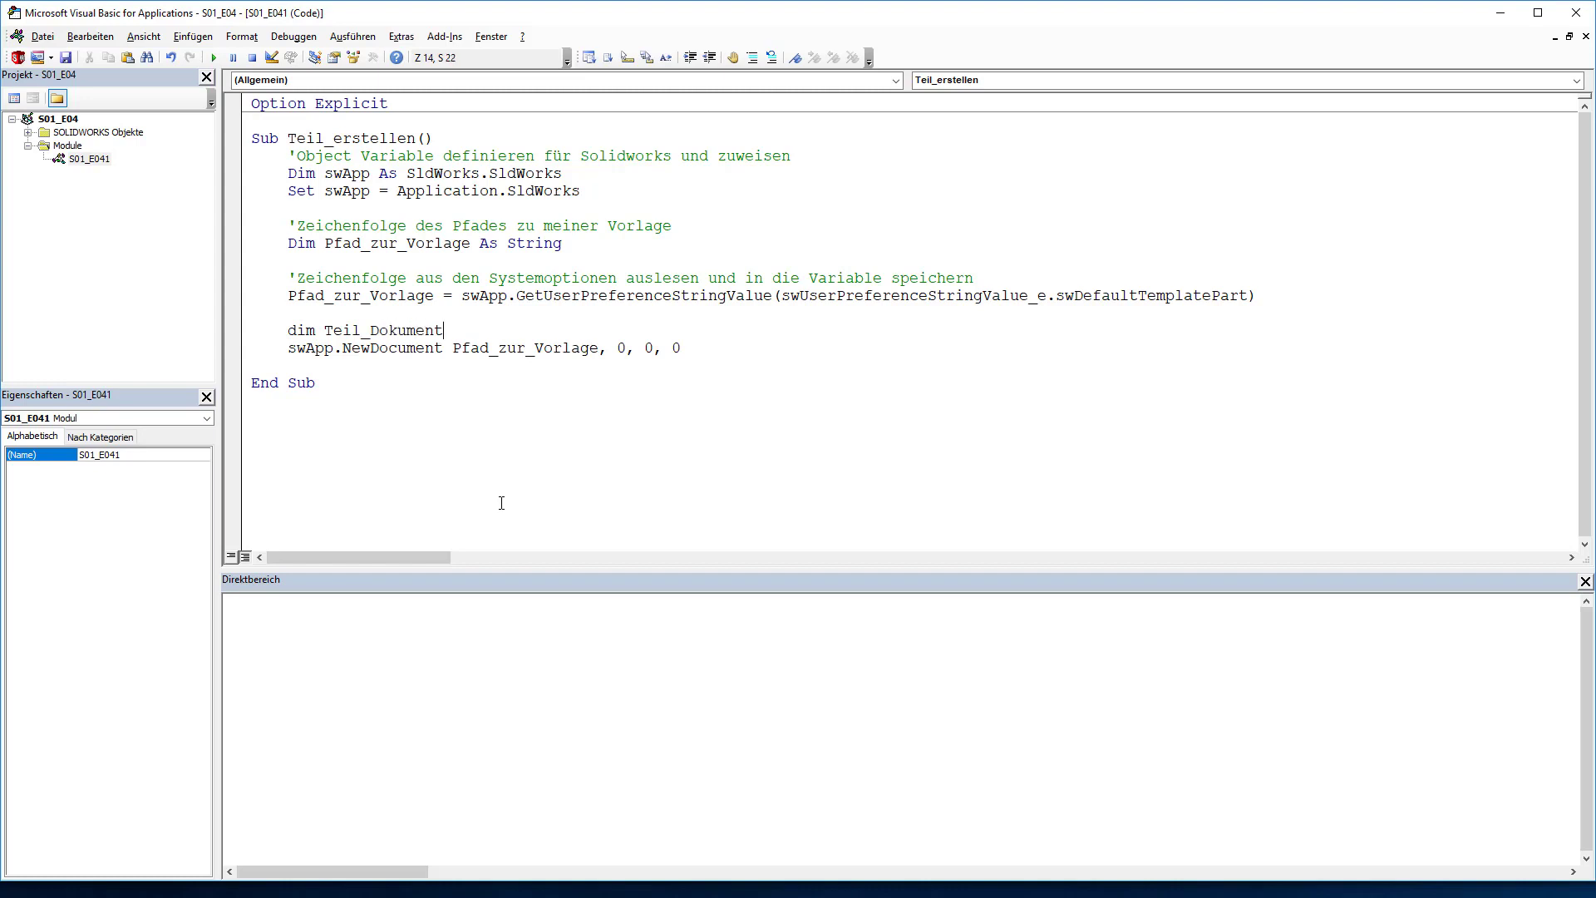
type(" as ")
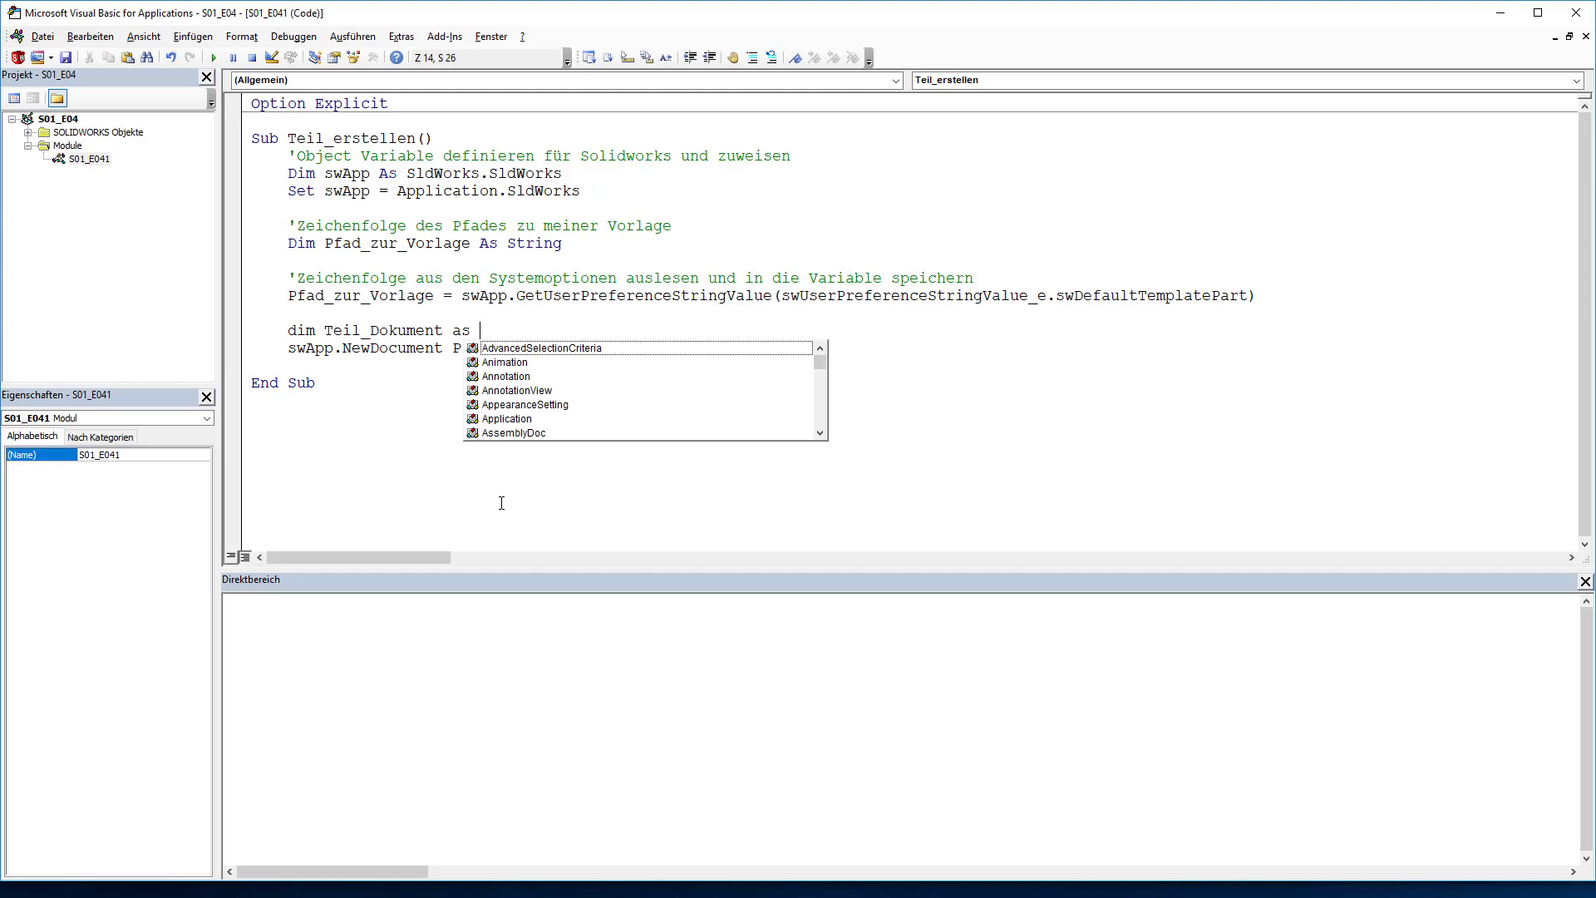
type("pa")
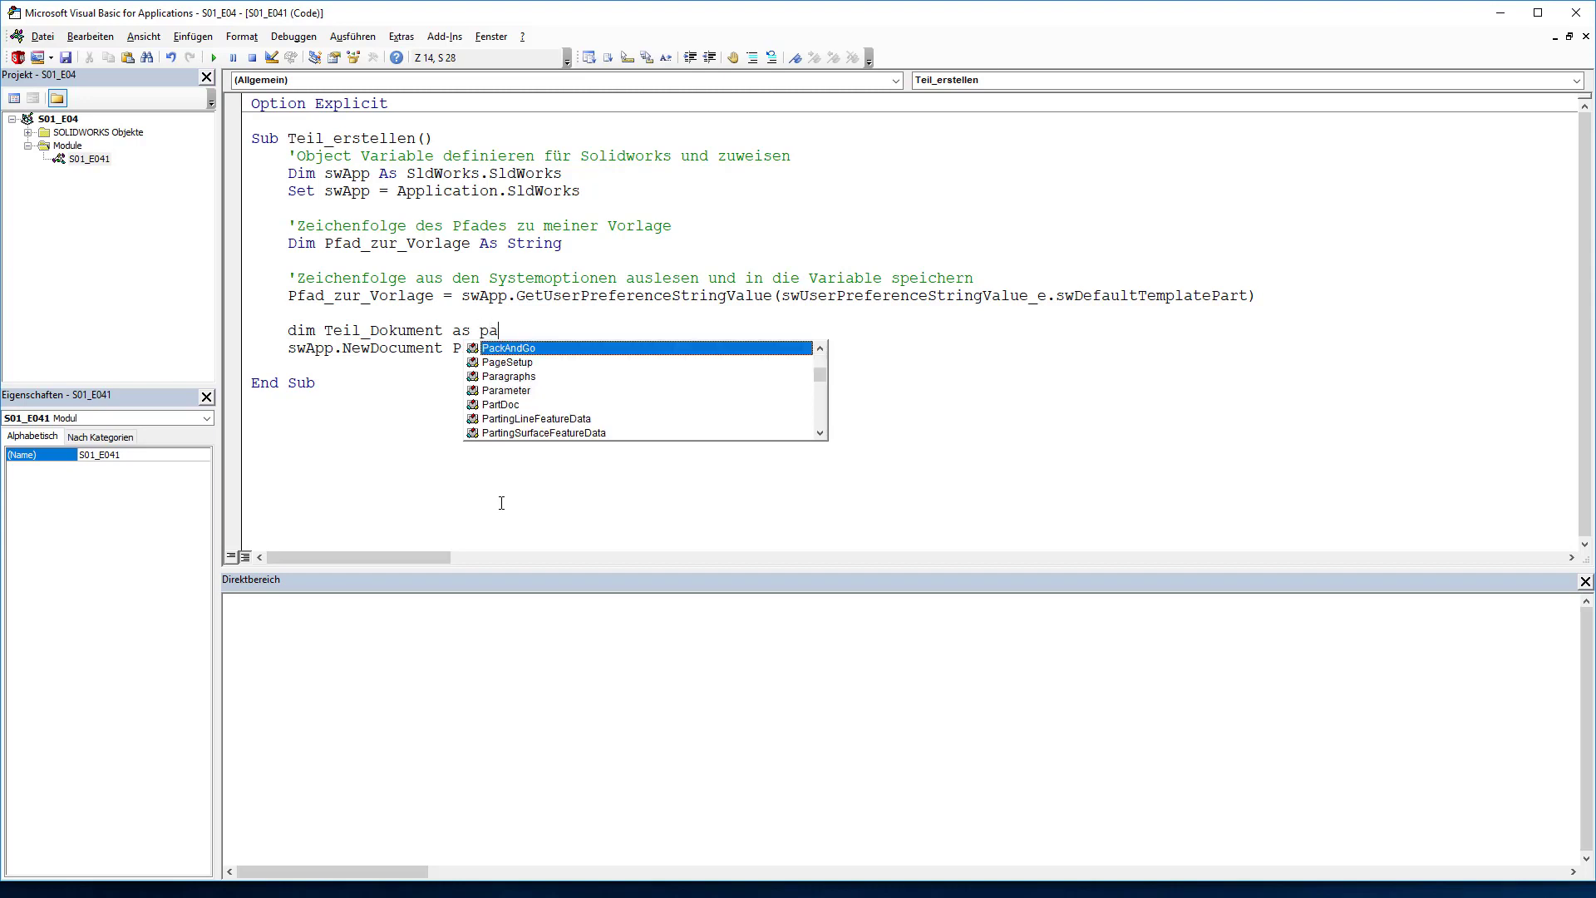
type("rtdoc")
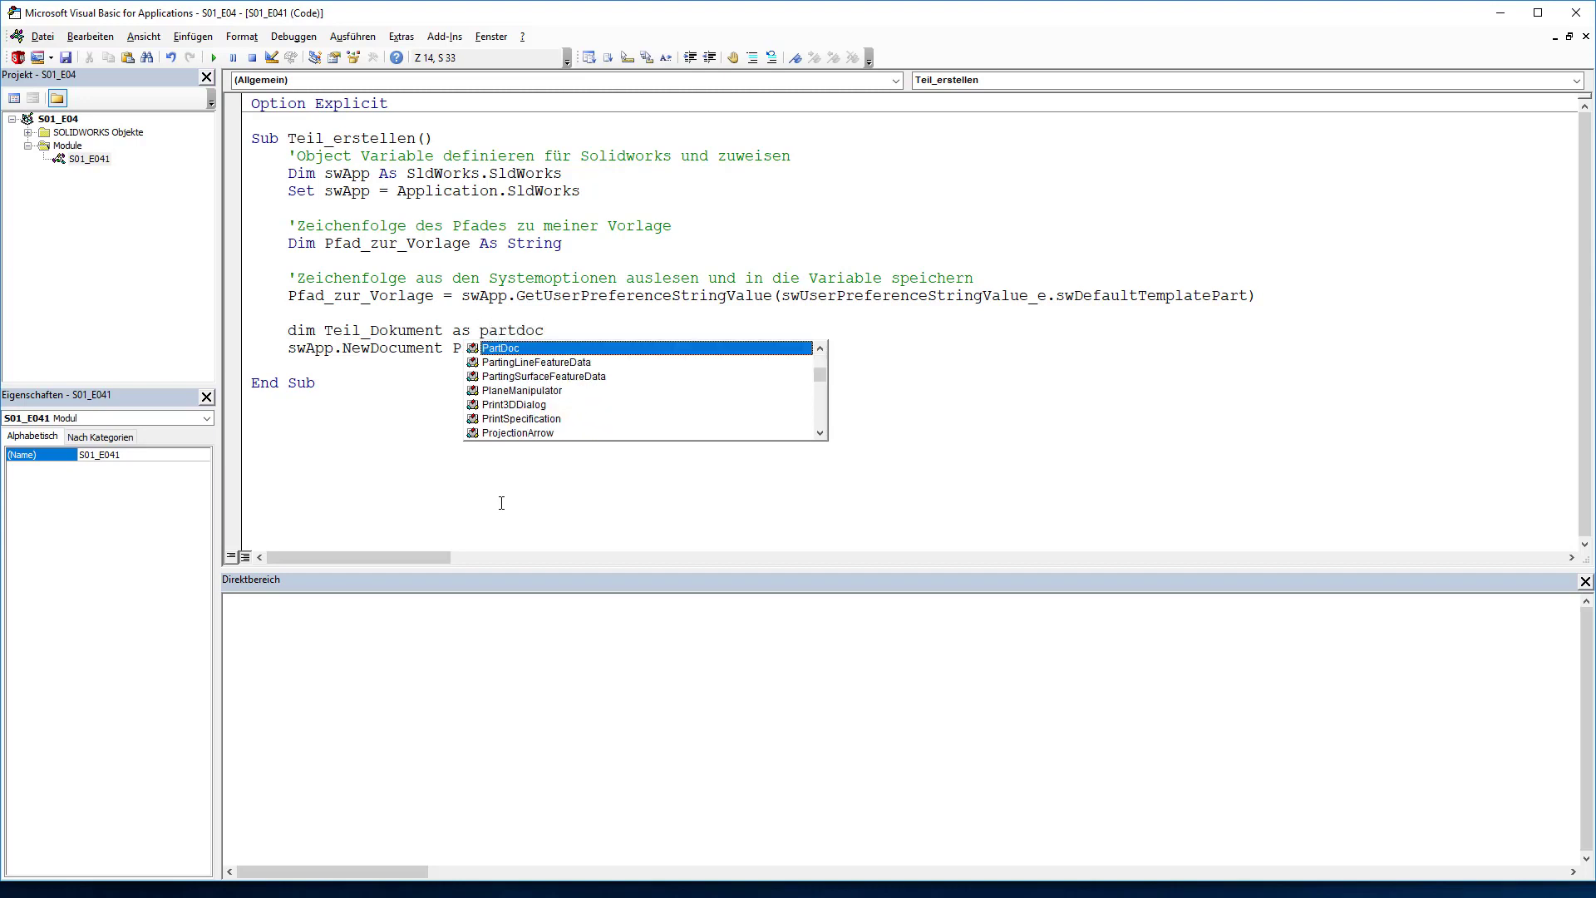
key("Tab")
key("Down")
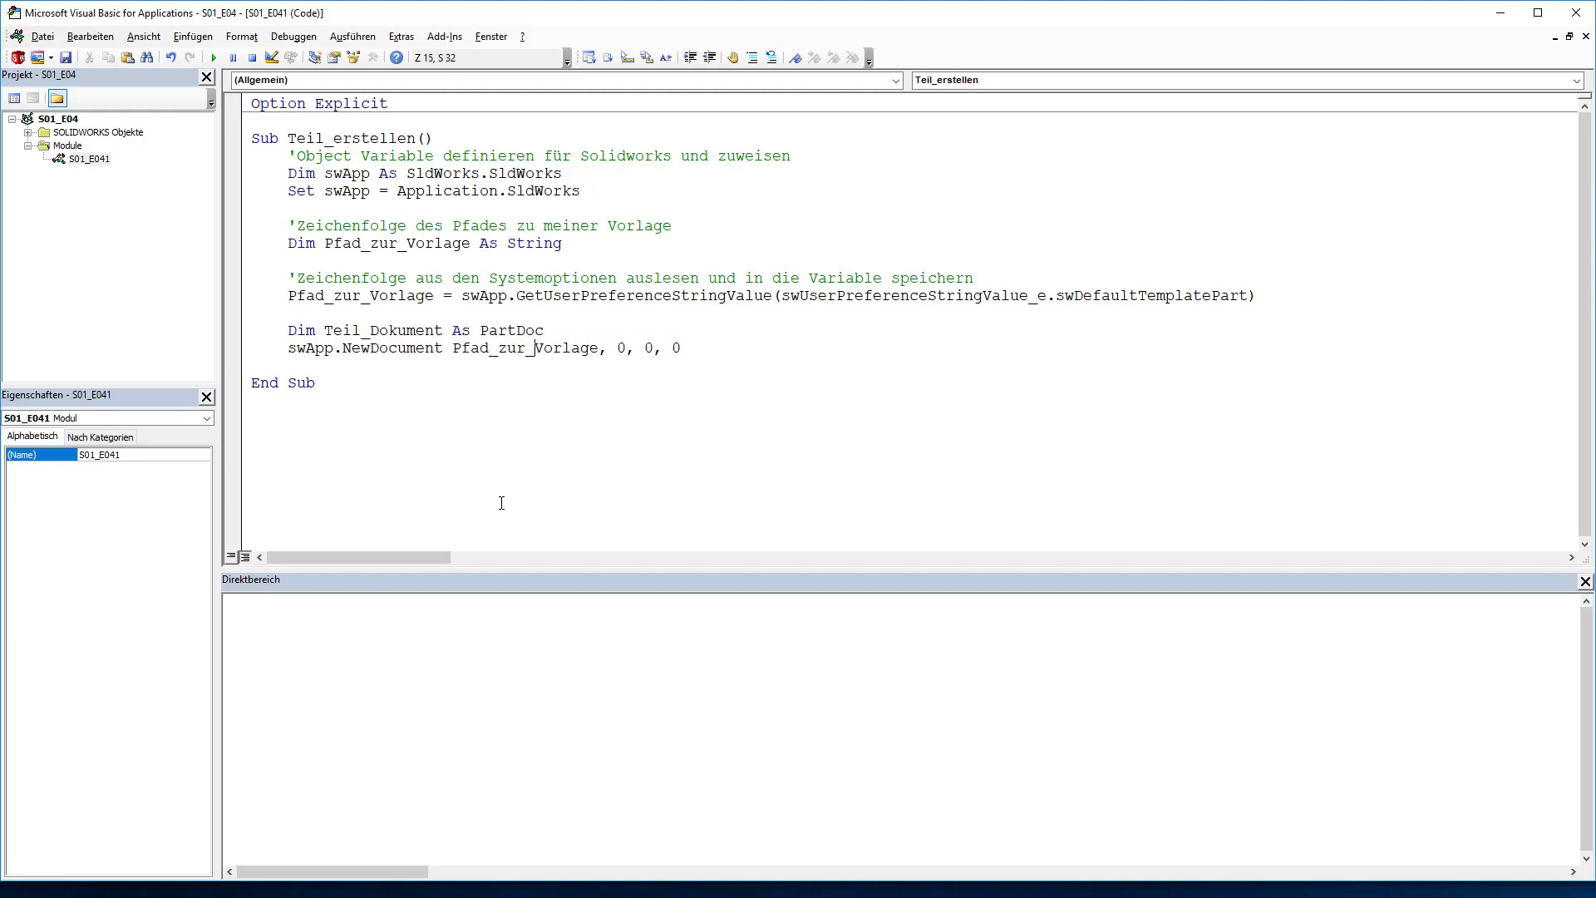
Write Set Teil_Dokument = swApp.NewDocument(Pfad_zur_Vorlage, 0, 0, 0).
key("Left")
key("Left")
key("Left")
key("Left")
key("Left")
key("Left")
type("set tei")
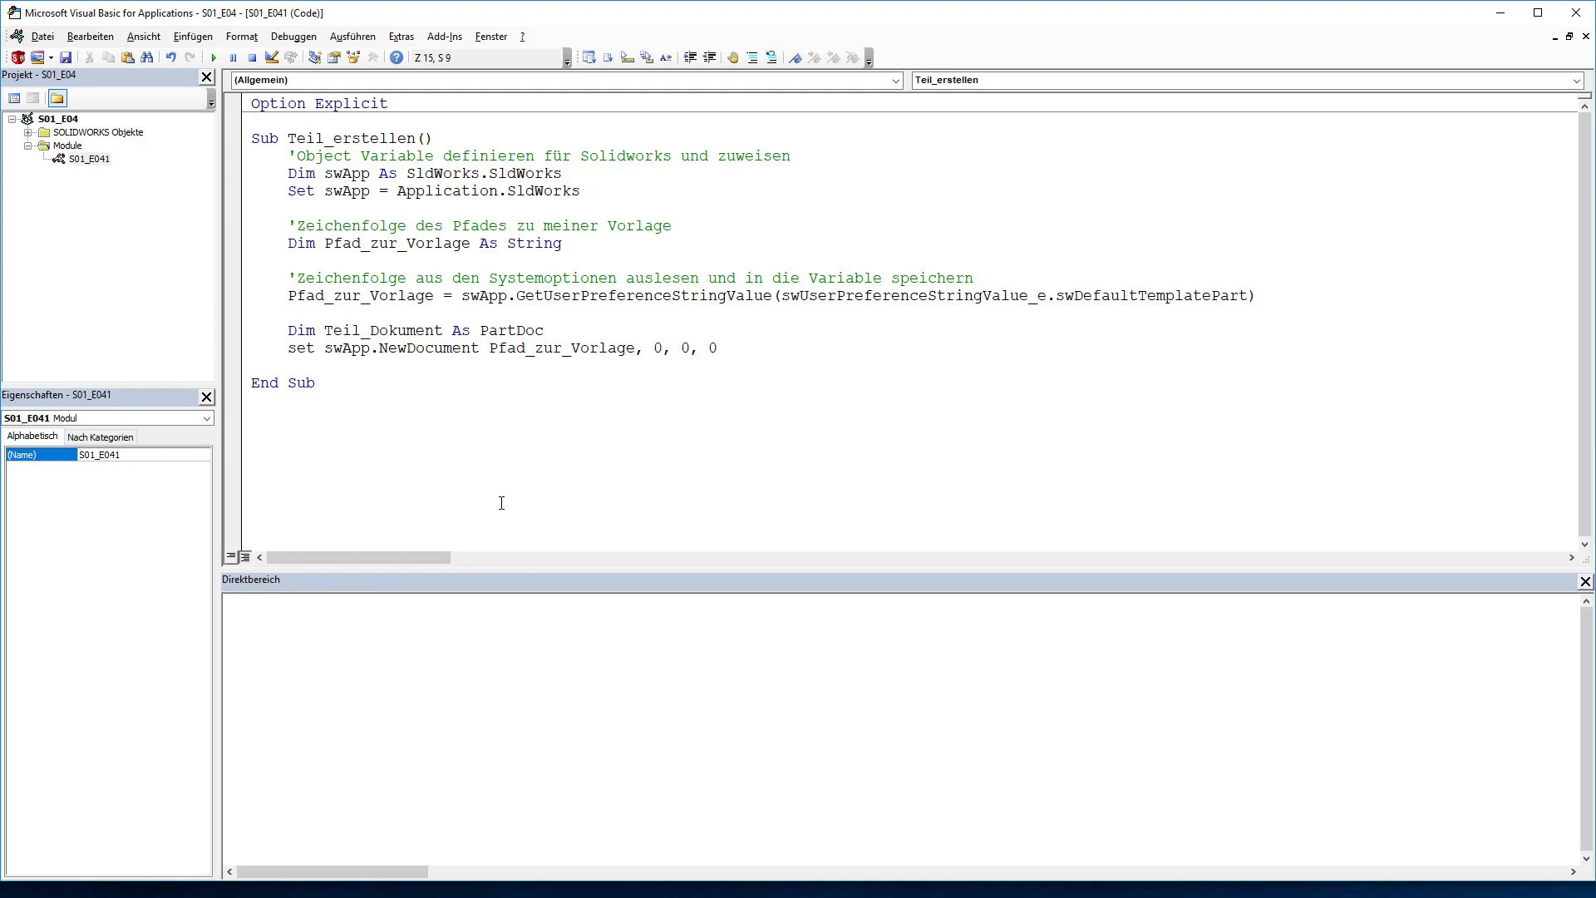
key("Left")
type("tei")
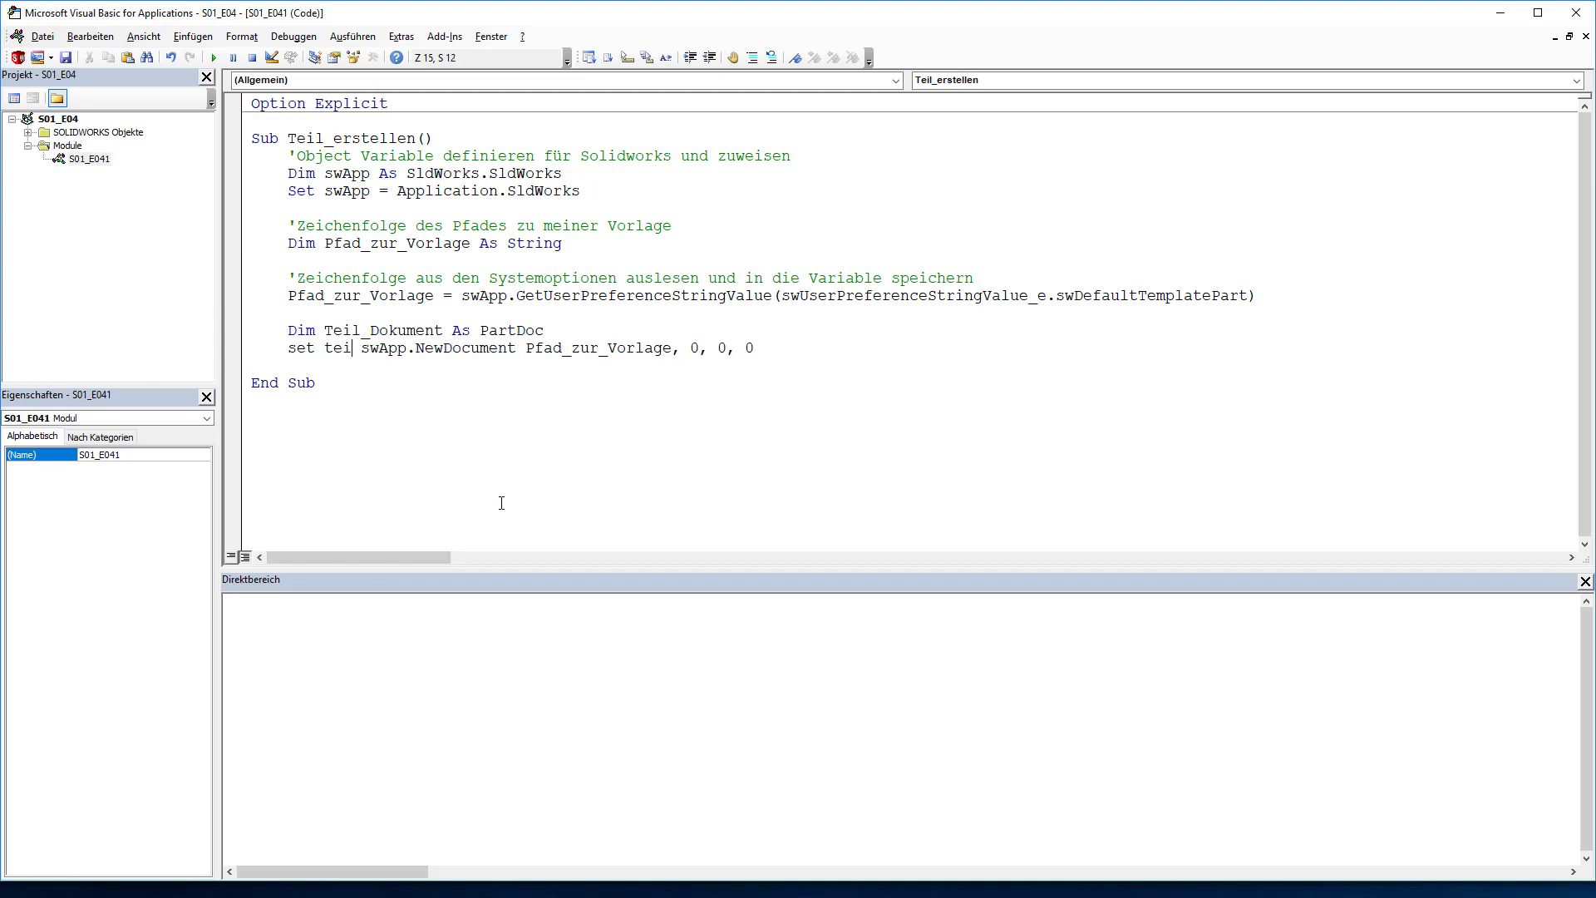
key("ctrl+space")
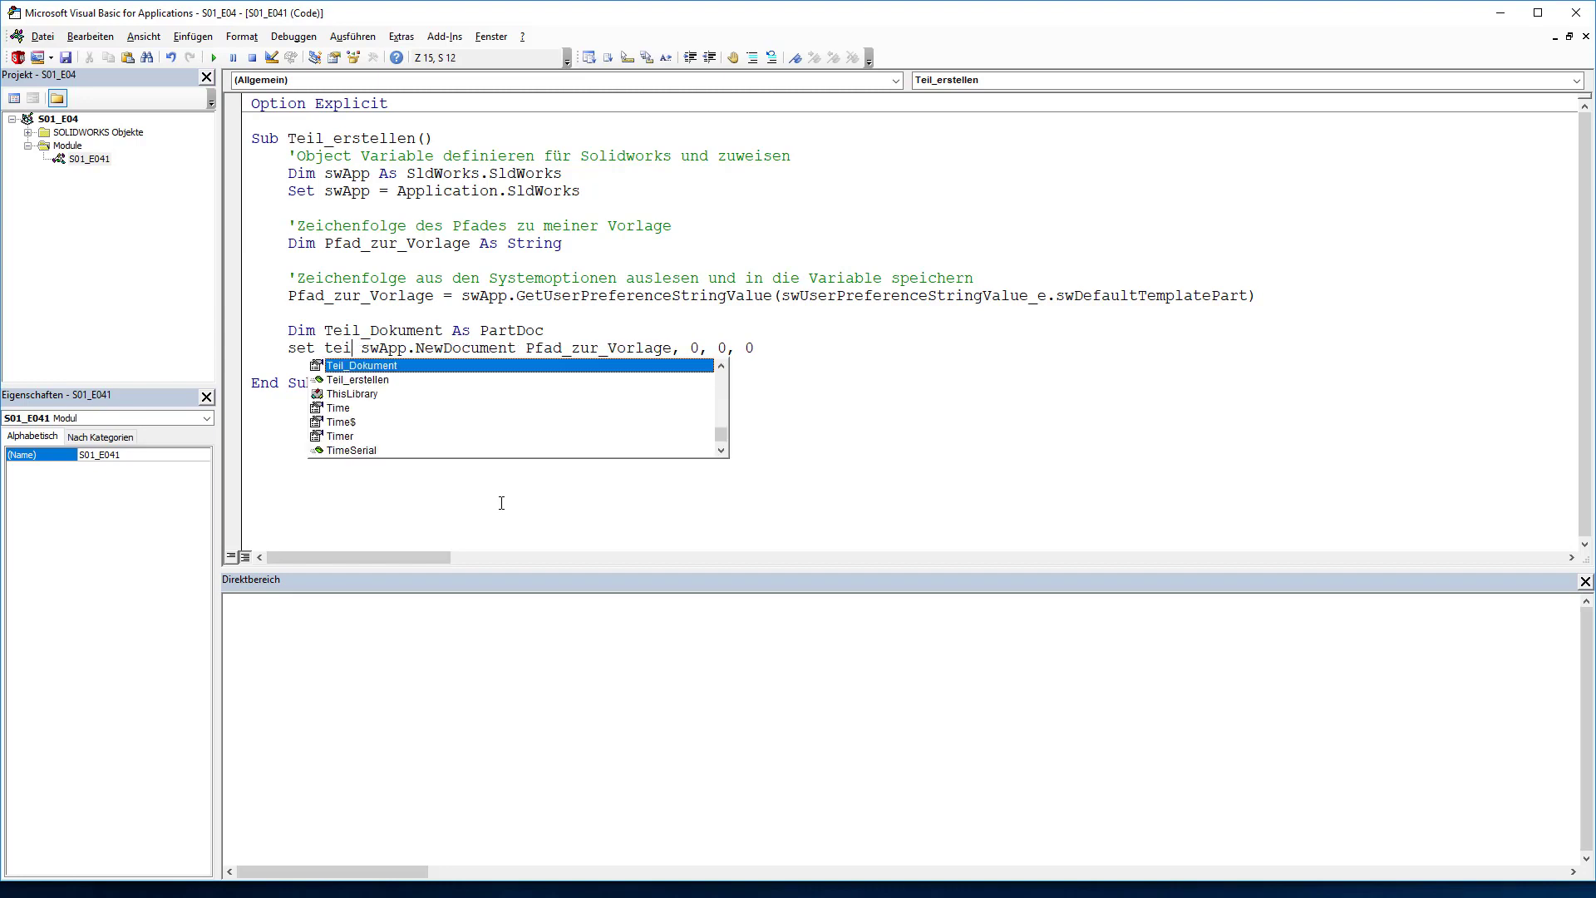
key("Tab")
type("=")
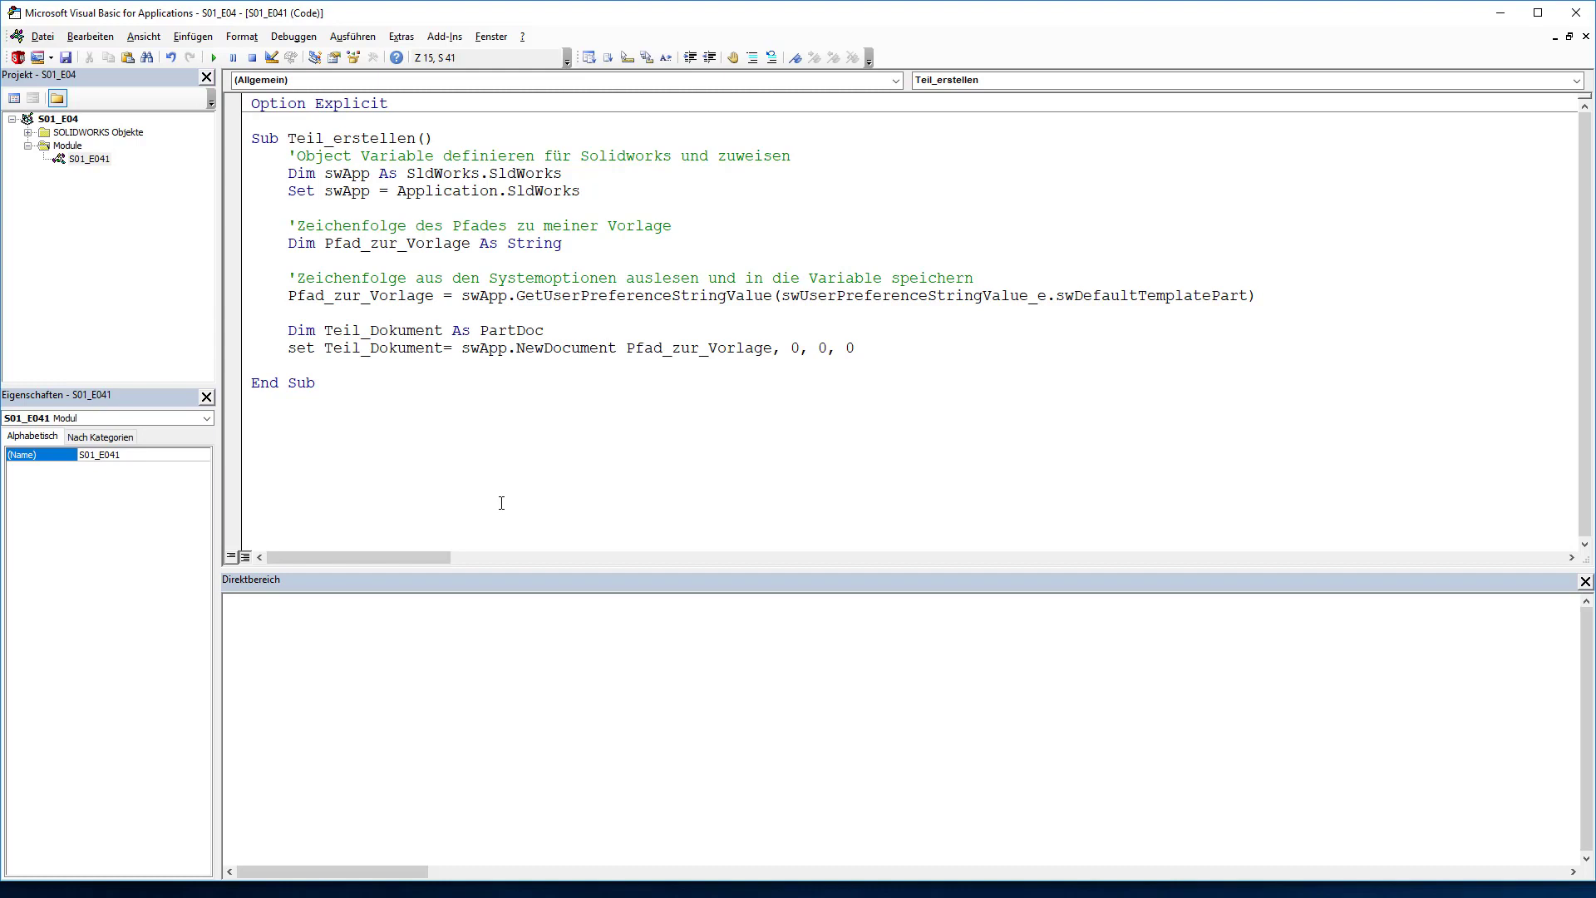
key("shift+Right")
type("(")
key("End")
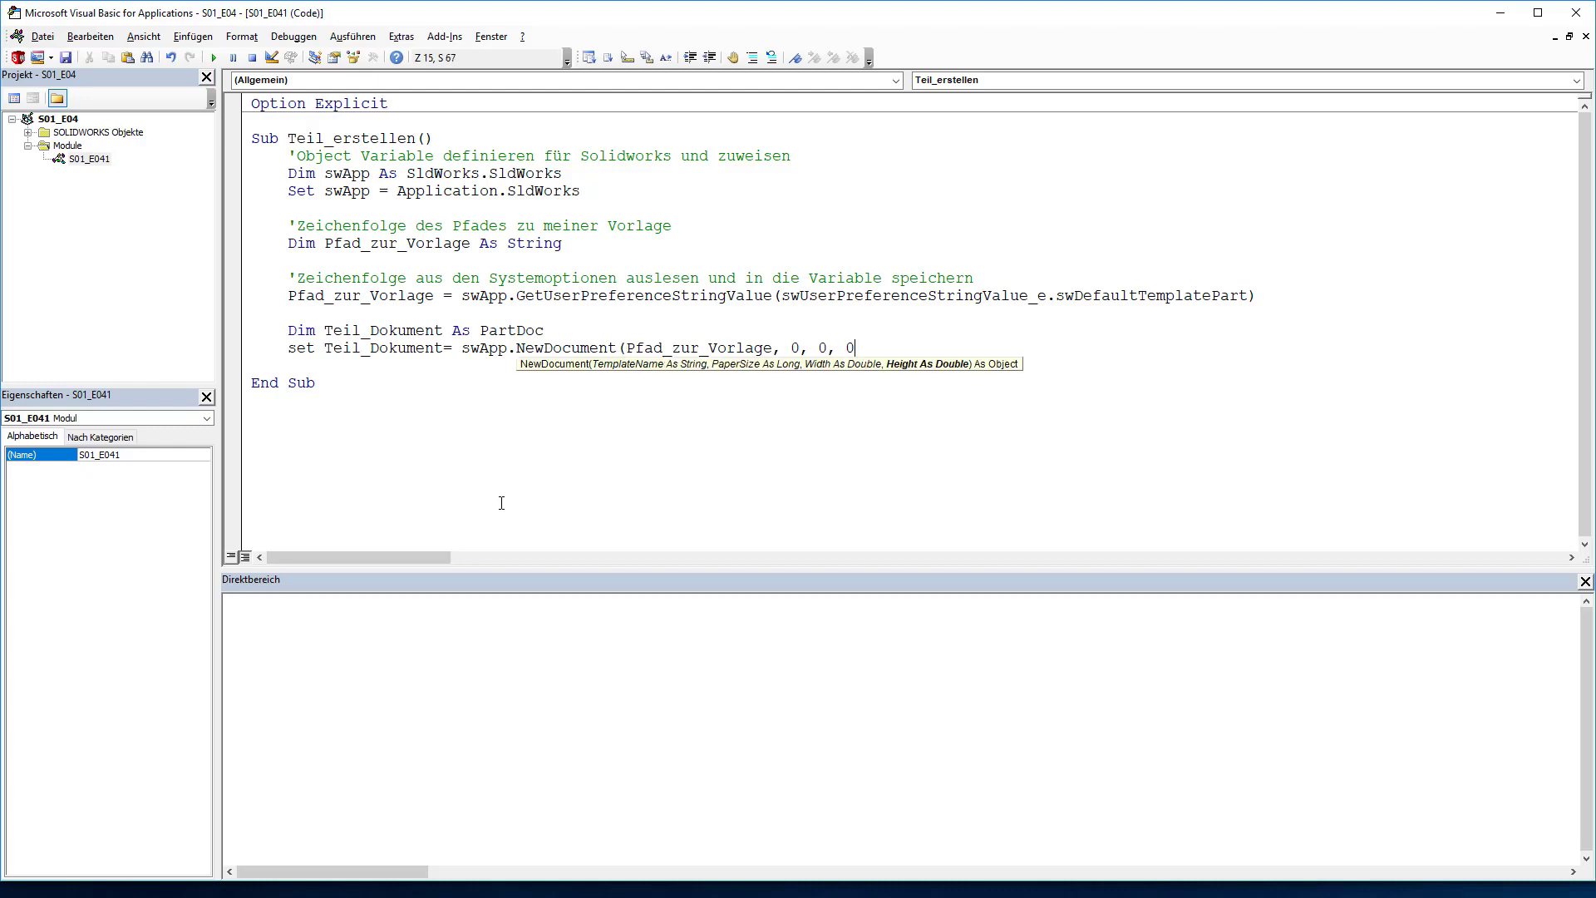
type(")")
key("Return")
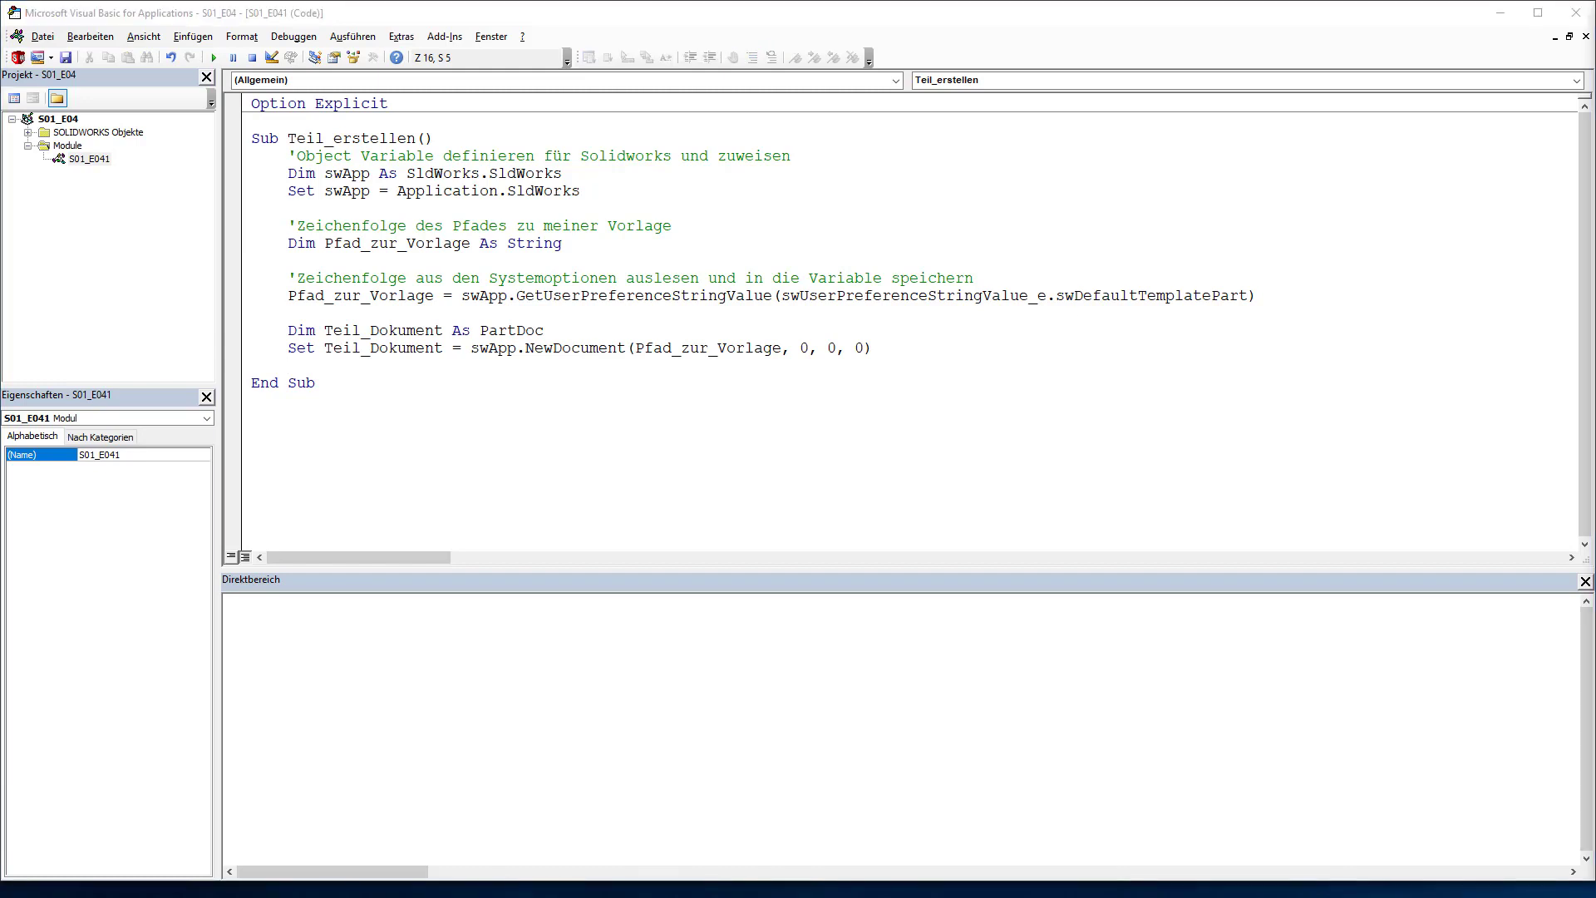
Add the comment 'Object Variable definieren für das Teil Dokument und zuweisen' above the declaration.
left_click(295, 312)
key("Return")
type("'Object Variable definieren für das Teil Dokument und zuweisen")
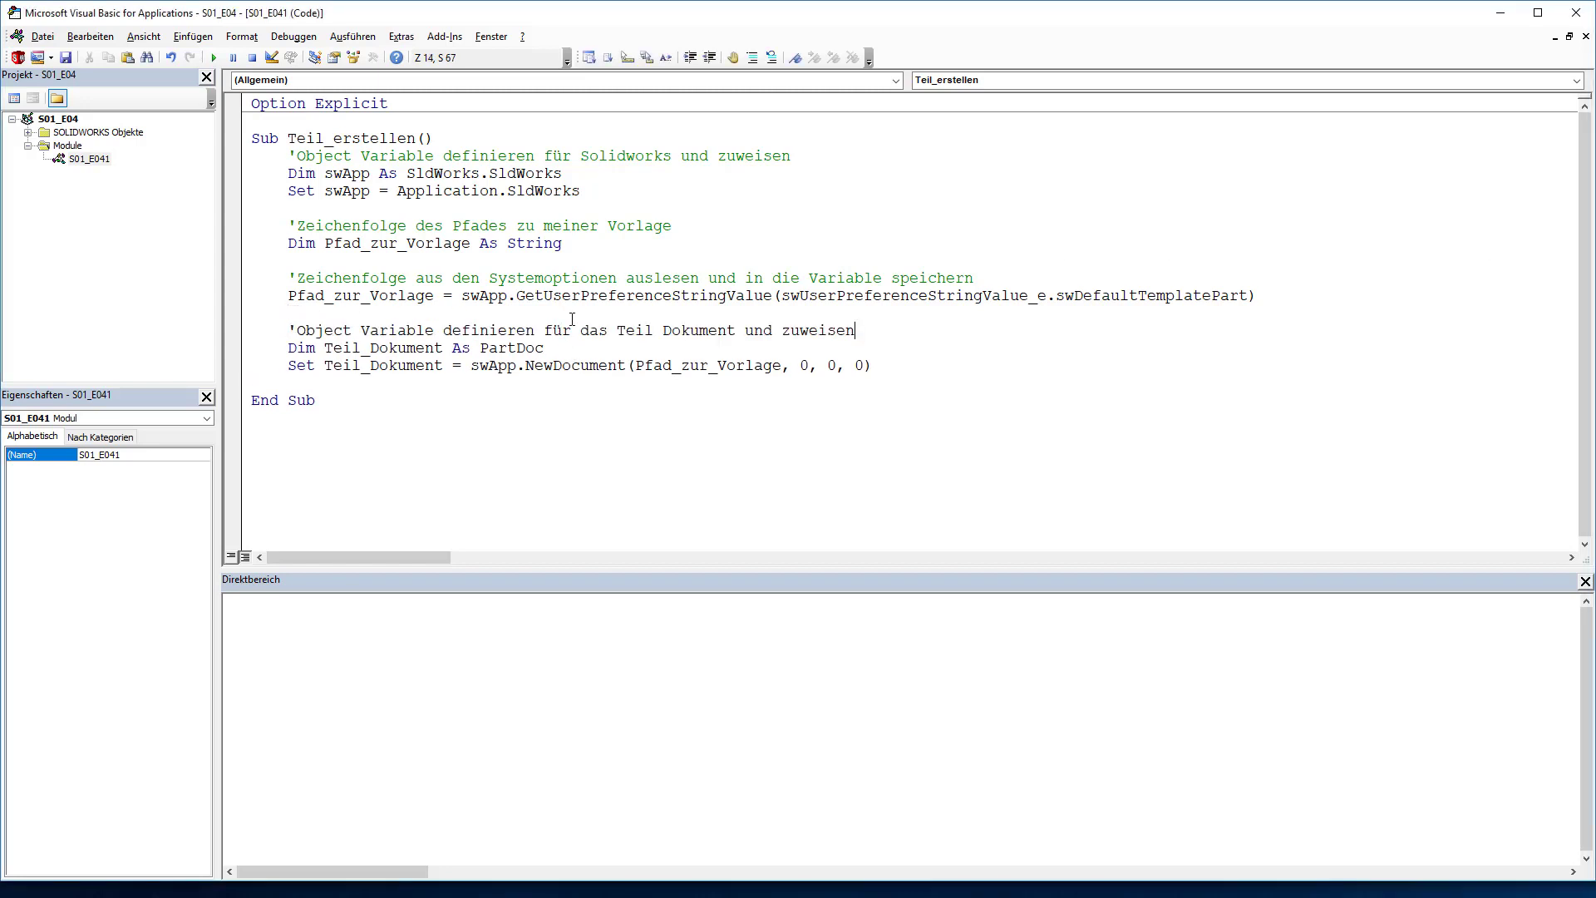
left_click(333, 381)
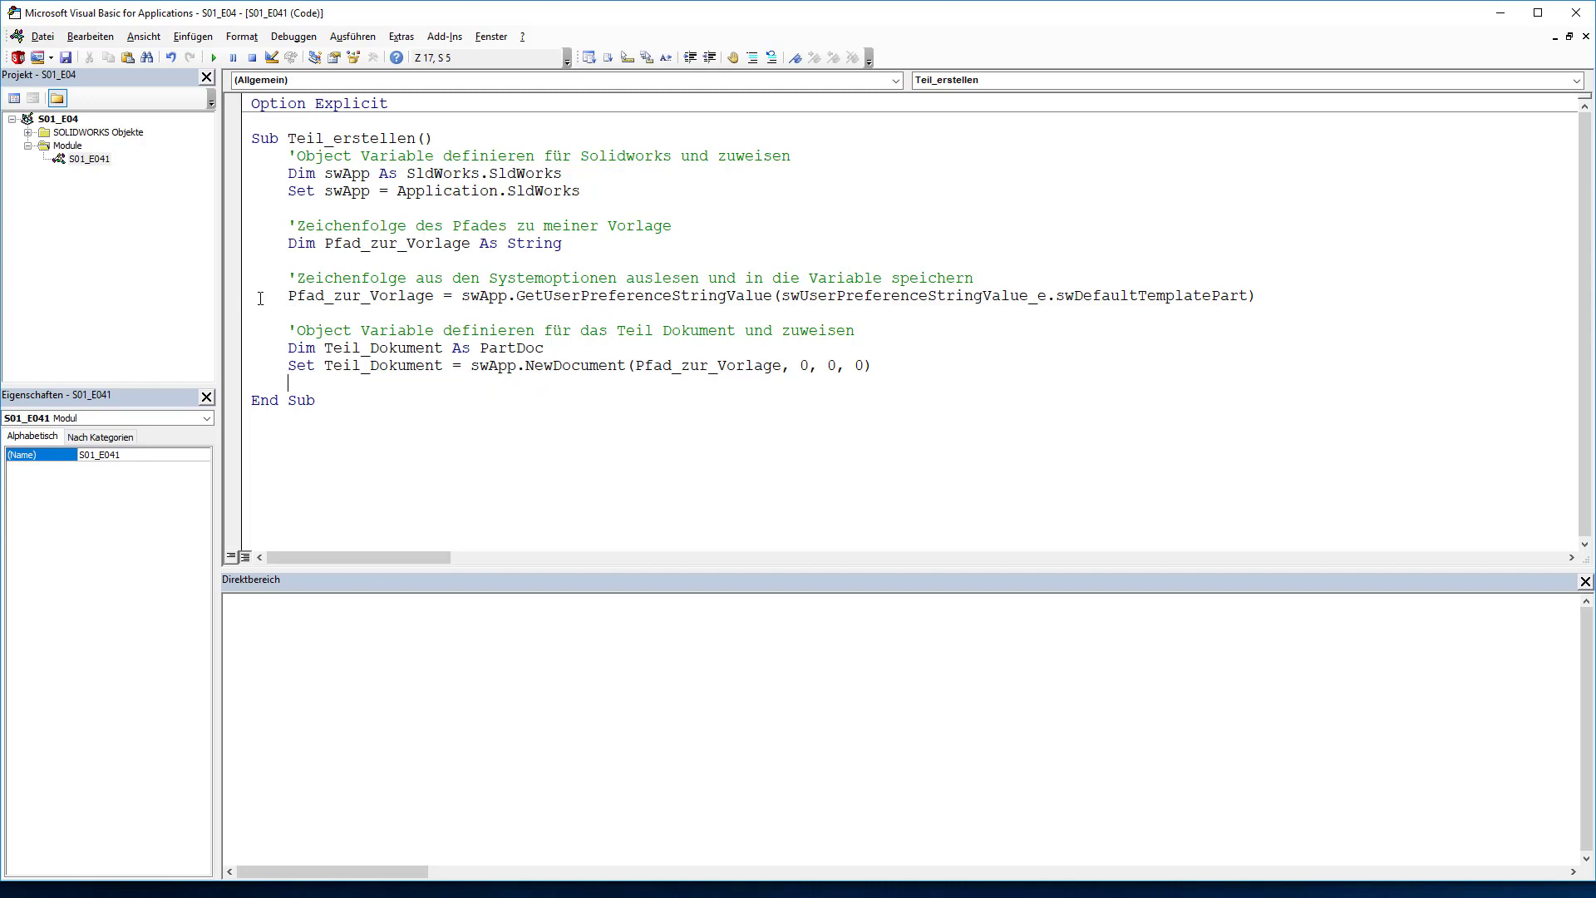
Highlight the template-path line and the word Part in swDefaultTemplatePart.
double_click(291, 297)
left_click_drag(549, 296, 1264, 300)
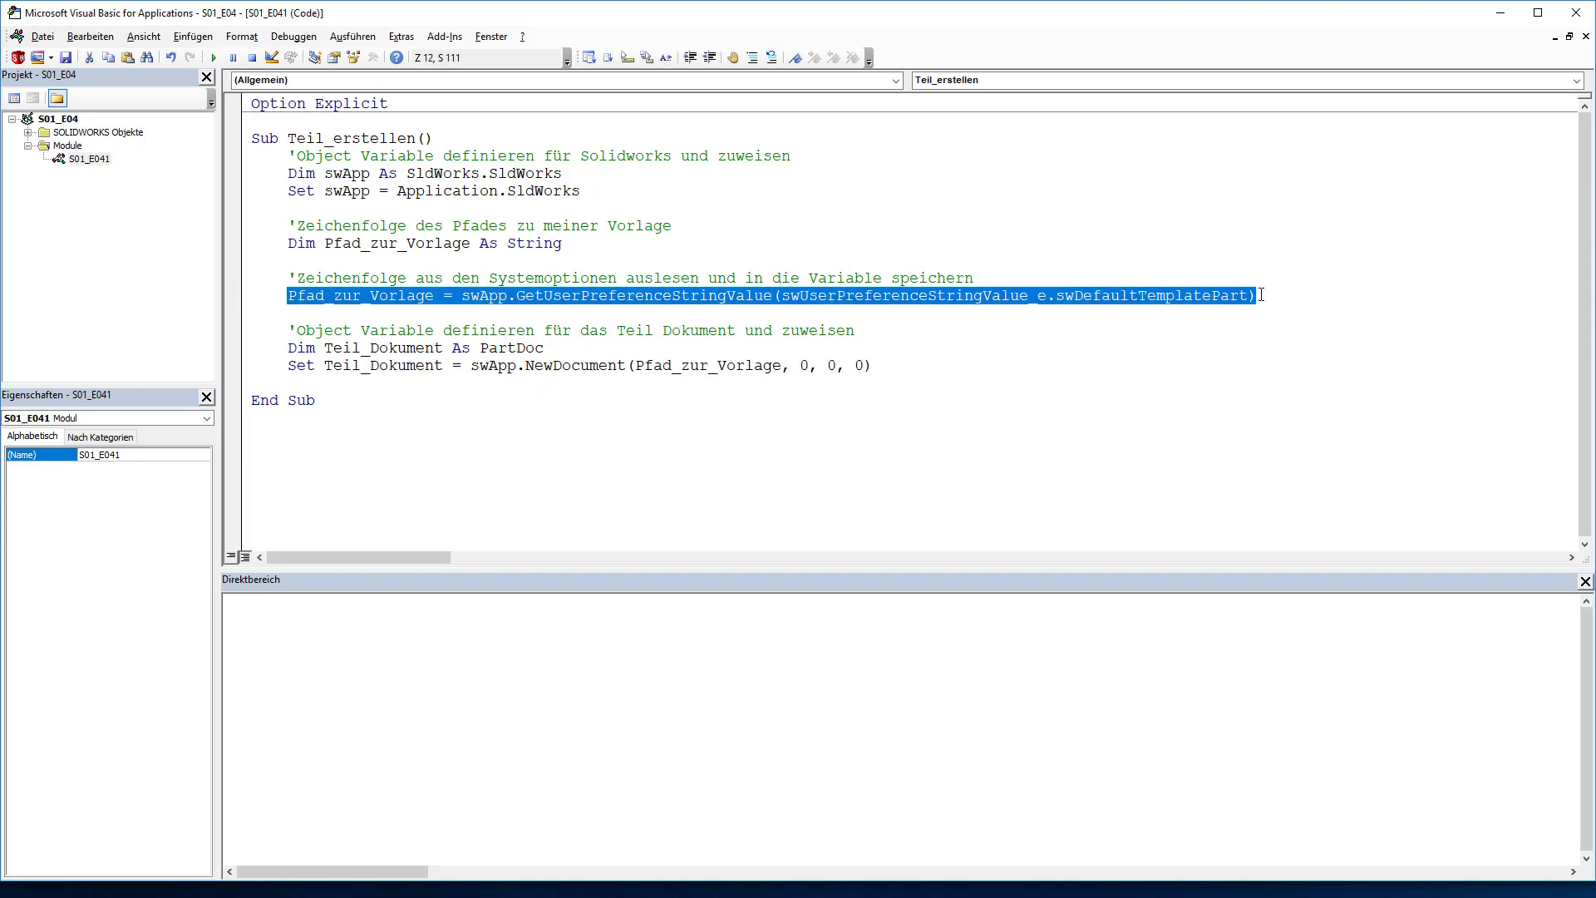
left_click(1275, 306)
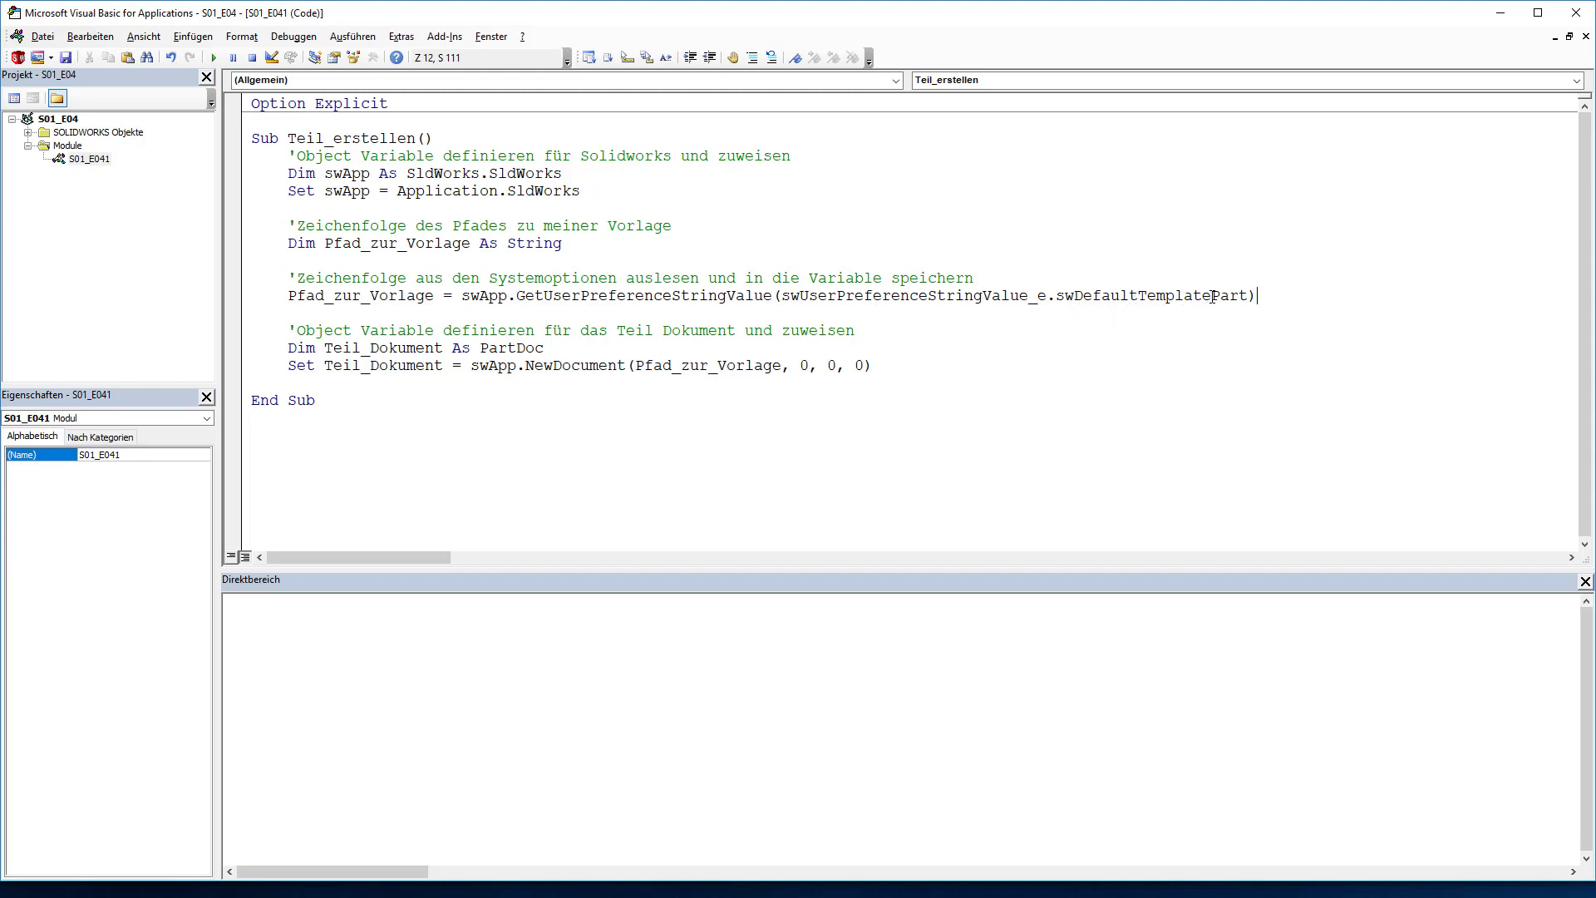
left_click_drag(1211, 297, 1247, 304)
left_click(1263, 296)
left_click_drag(1212, 296, 1252, 296)
key("alt+Tab")
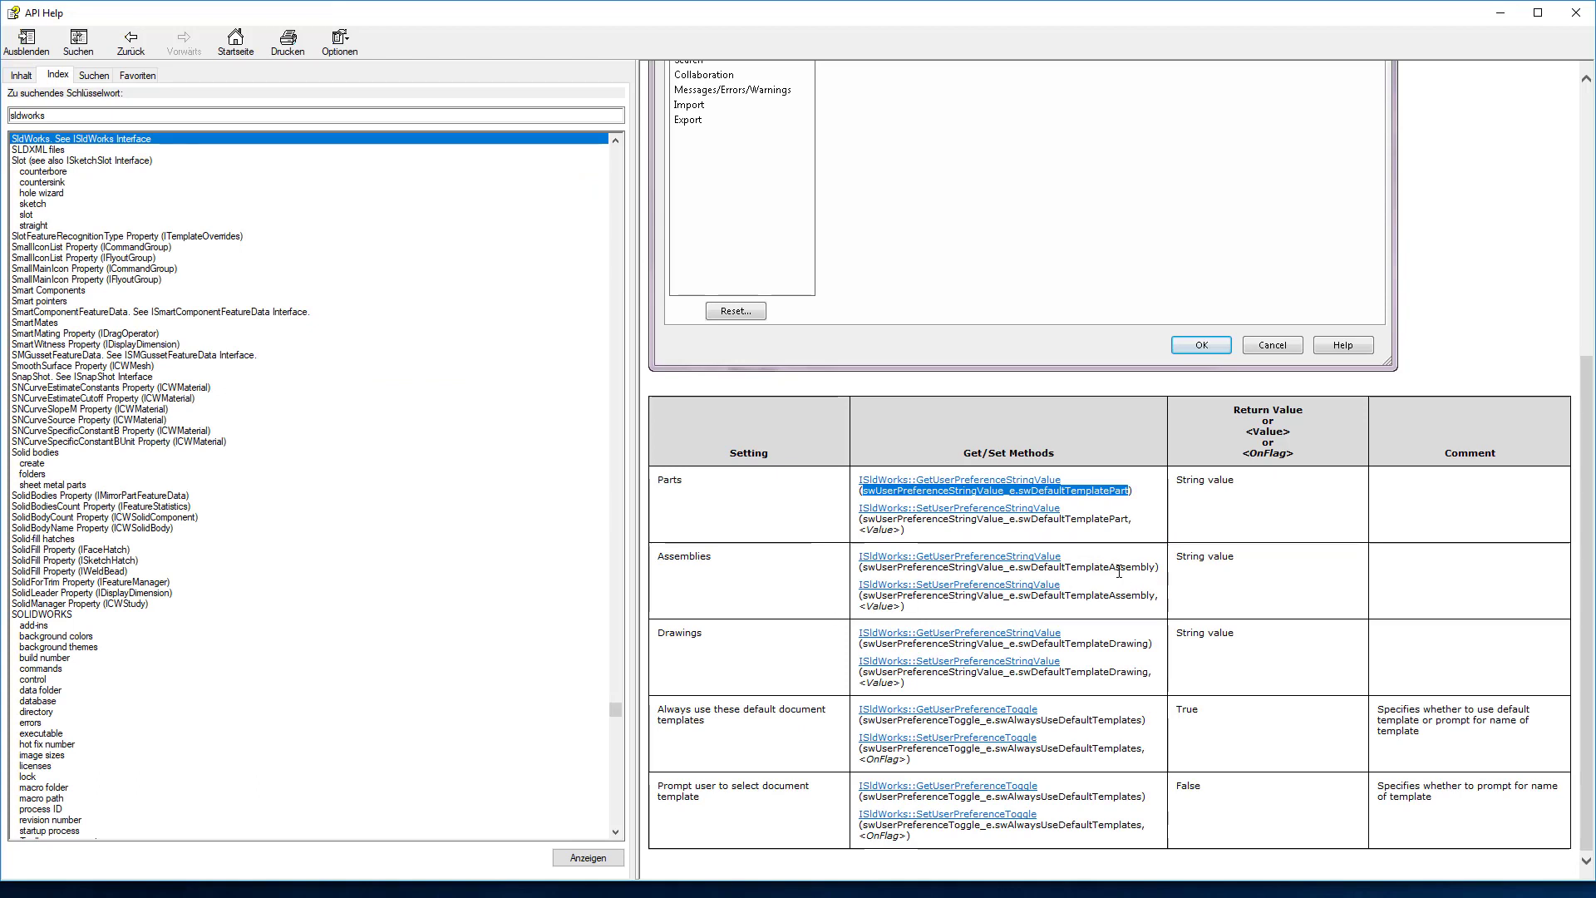
left_click_drag(1116, 567, 1155, 567)
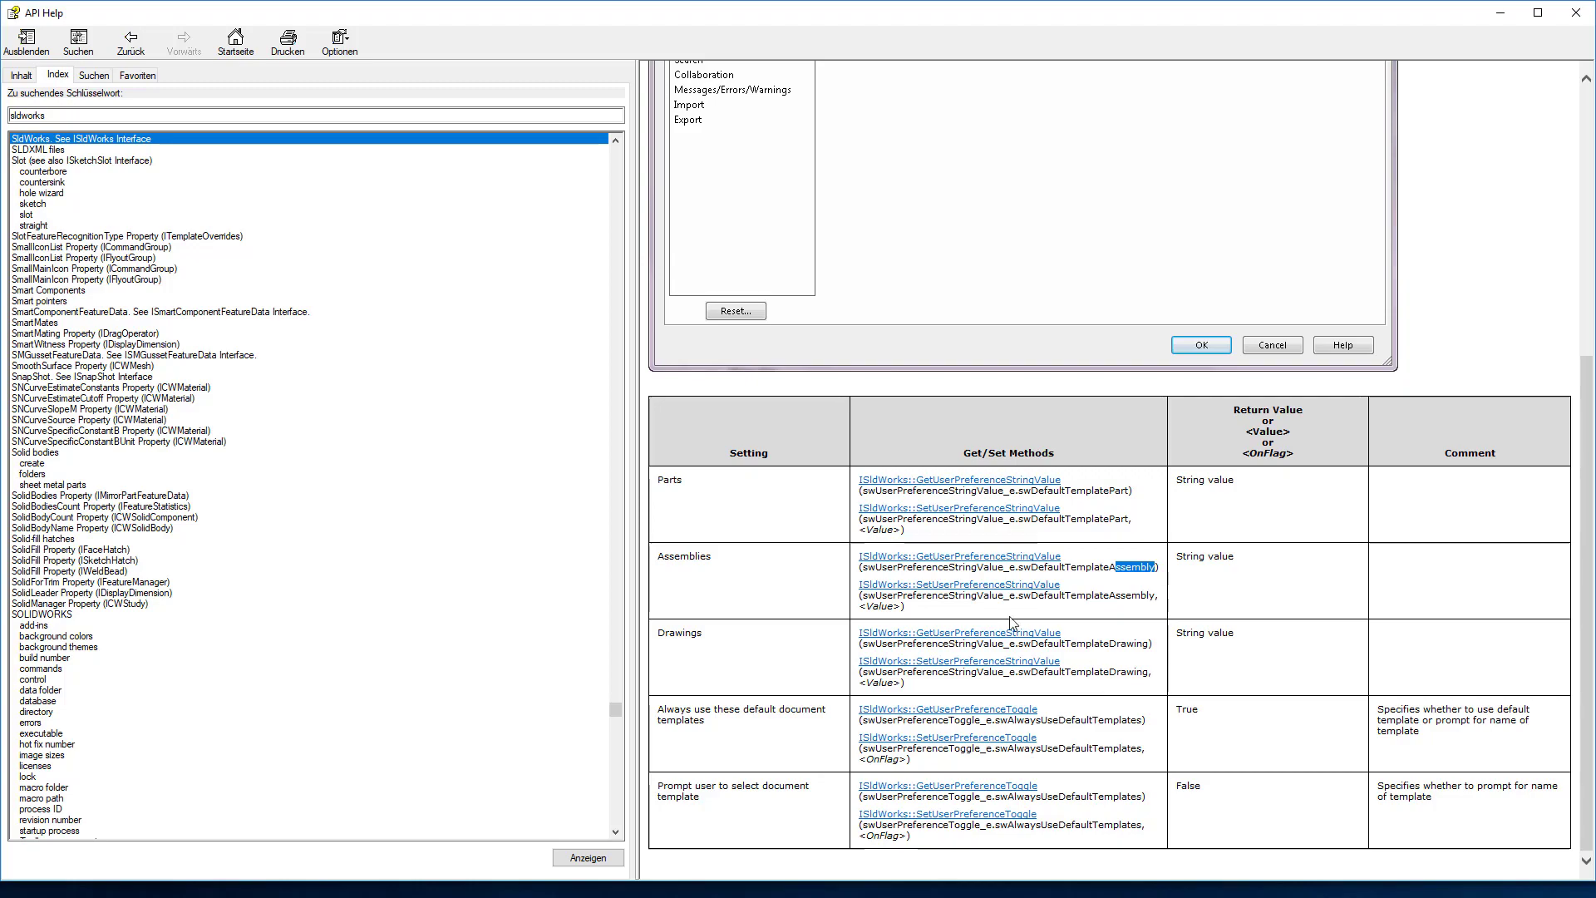
scroll(997, 628, "up", 5)
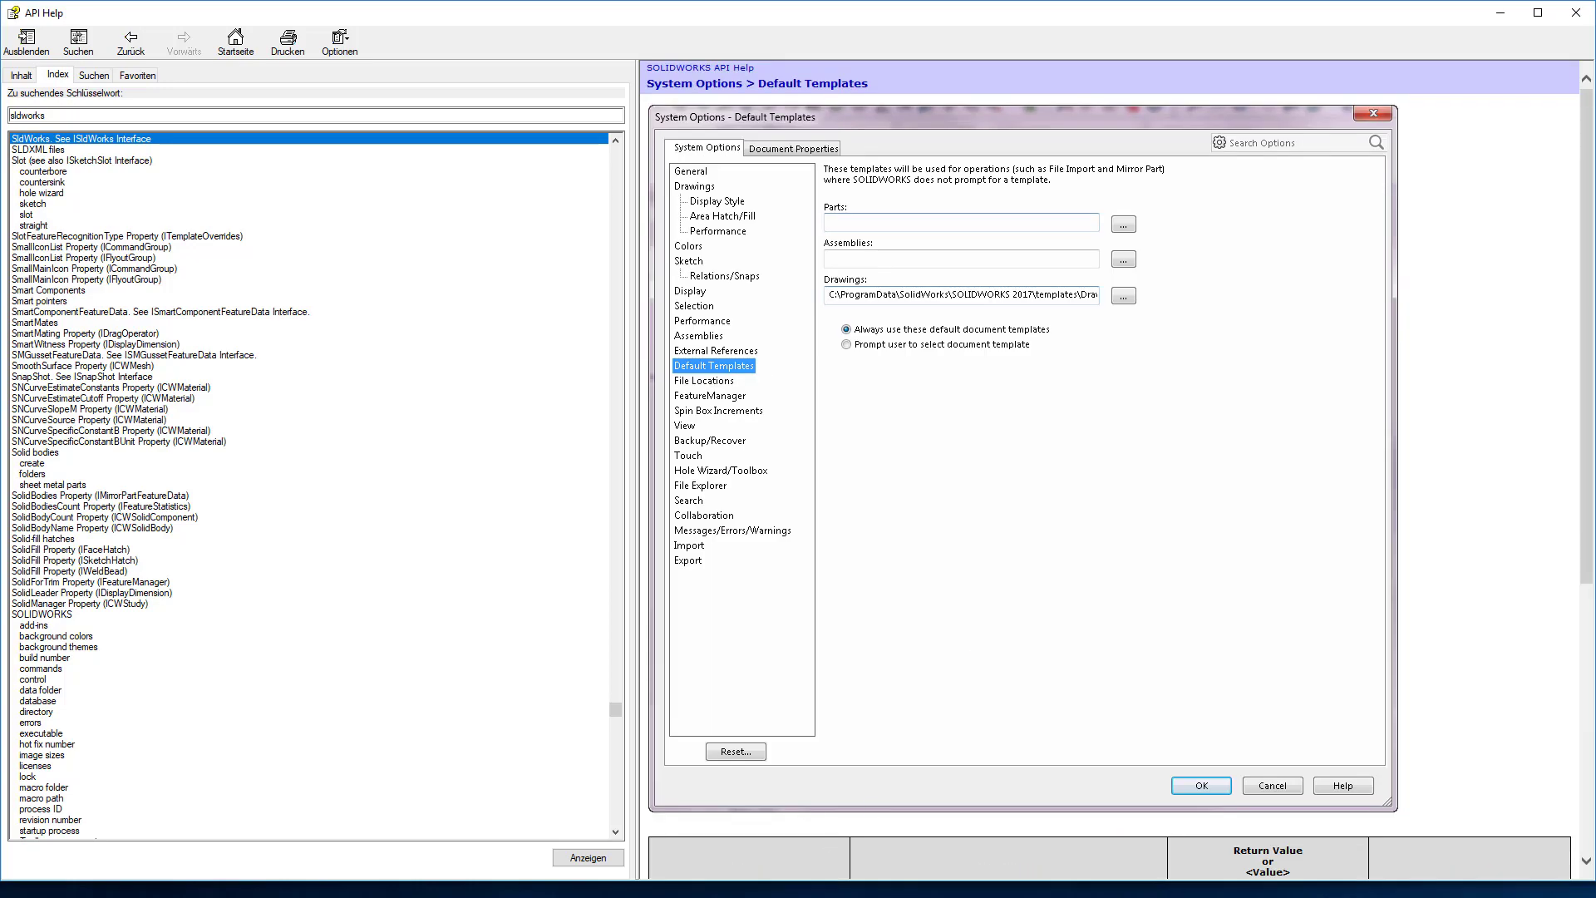
key("alt+Tab")
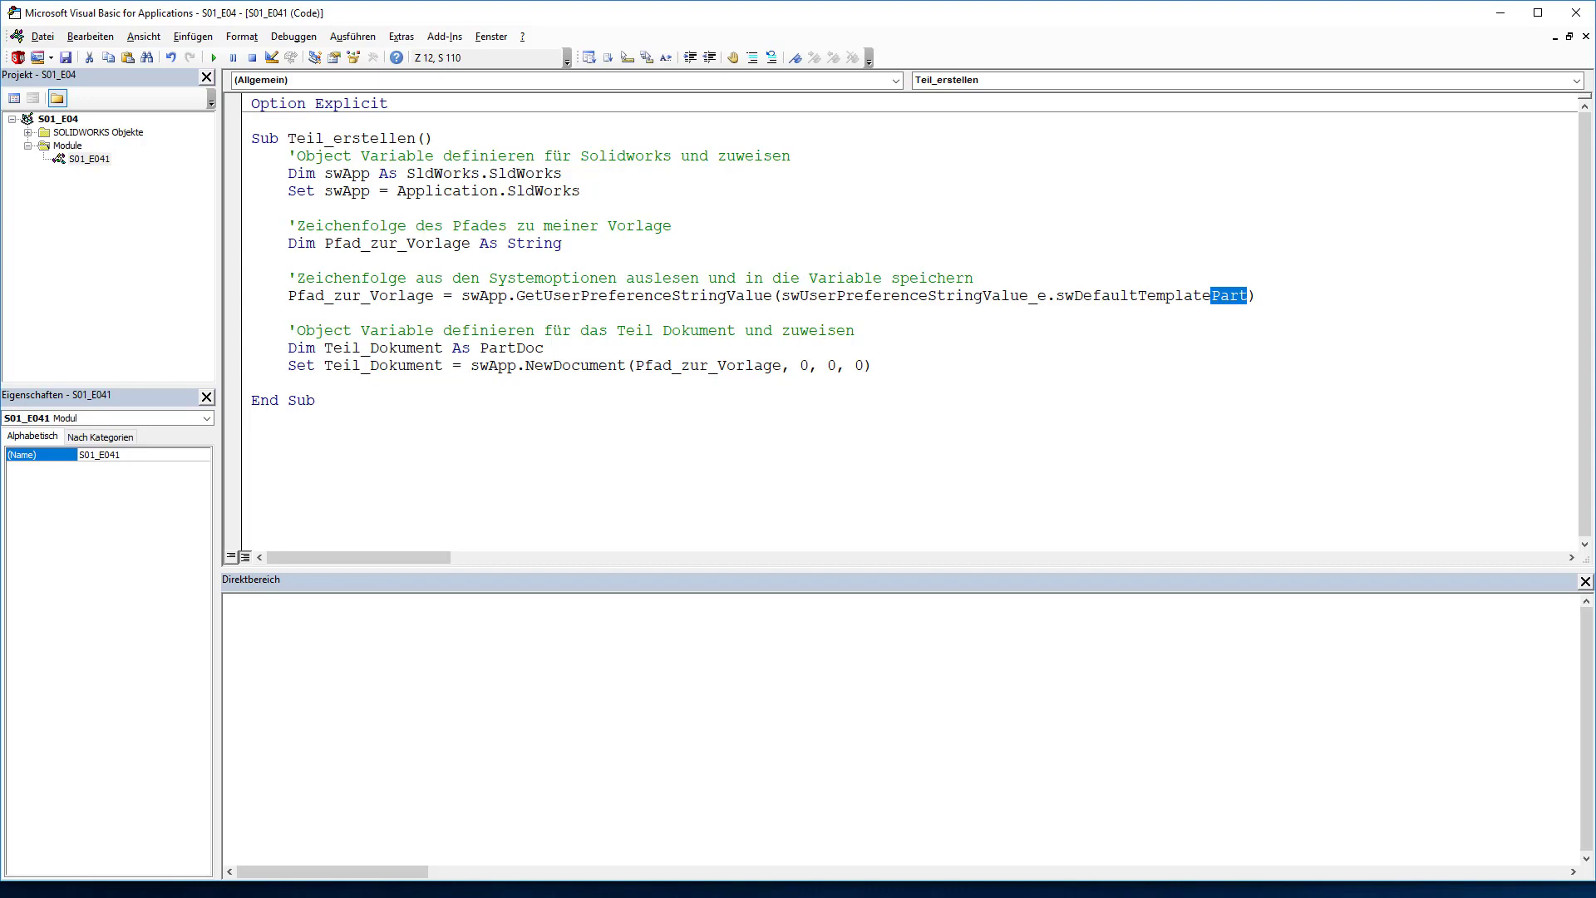
Paste the Baugruppe_erstellen sub using swDefaultTemplateAssembly and AssemblyDoc below End Sub.
key("F5")
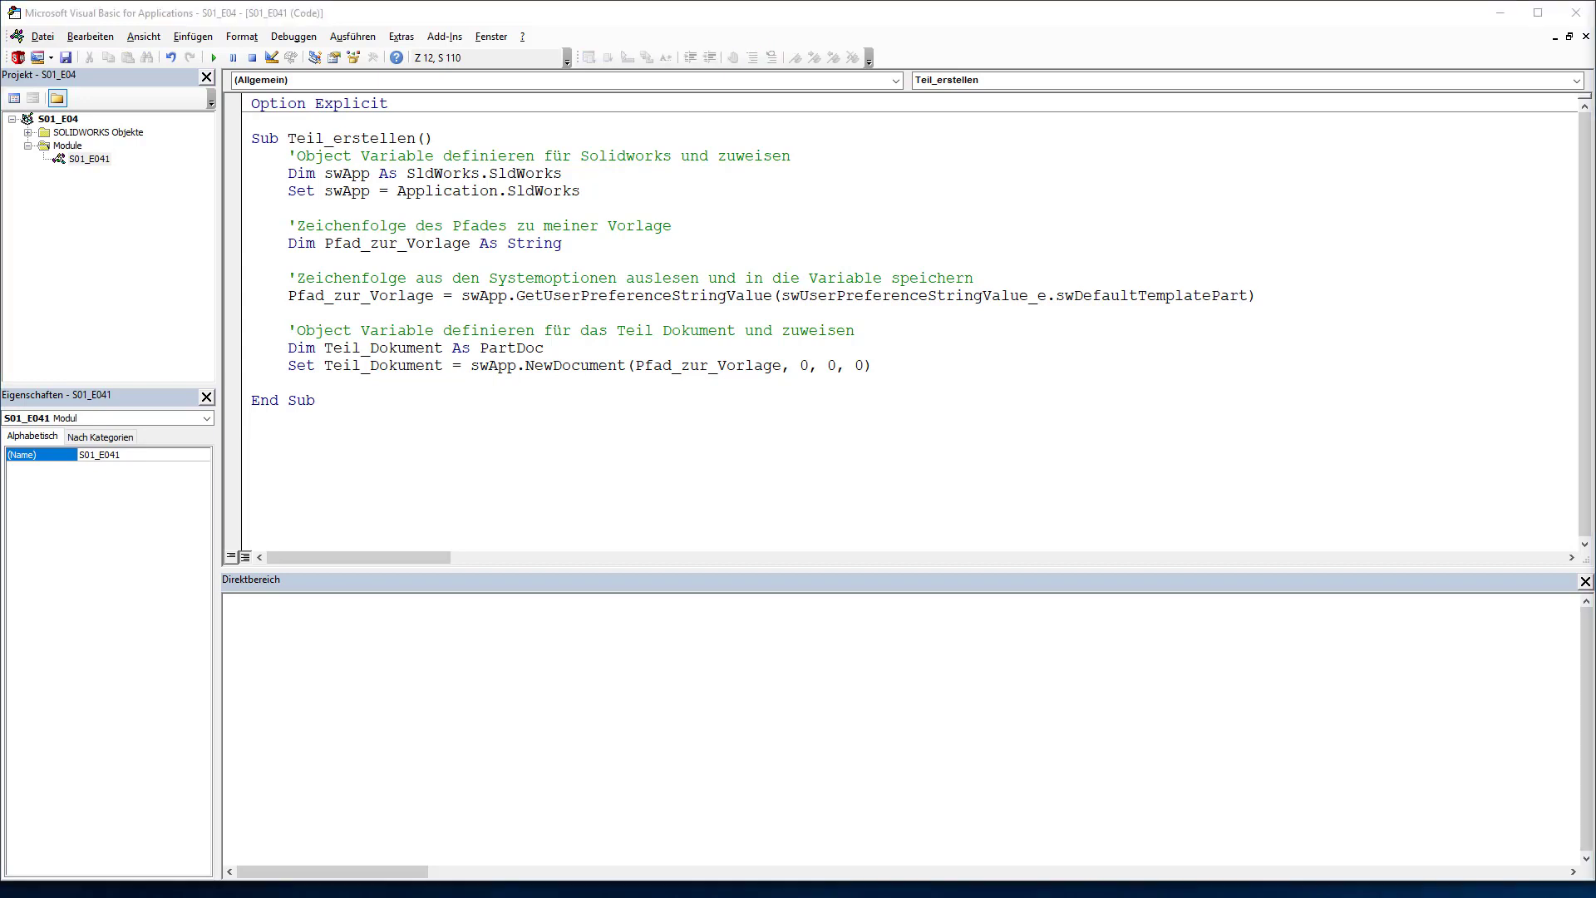
left_click(612, 519)
type("Sub Baugruppe_erstellen()     'Object Variable definieren für Solidworks und zuweisen     Dim swApp As SldWorks.SldWorks     Set swApp = Application.SldWorks      'Zeichenfolge des Pfades zu meiner Vorlage     Dim Pfad_zur_Vorlage As String      'Zeichenfolge aus den Systemoptionen auslesen und in die Variable speichern     Pfad_zur_Vorlage = swApp.GetUserPreferenceStringValue(swUserPreferenceStringValue_e.swDefaultTemplateAssembly)      'Object Variable definieren für das Baugruppen Dokument und zuweisen     Dim Assembly_Document As AssemblyDoc     Set Assembly_Document = swApp.NewDocument(Pfad_zur_Vorlage, 0, 0, 0)  End Sub")
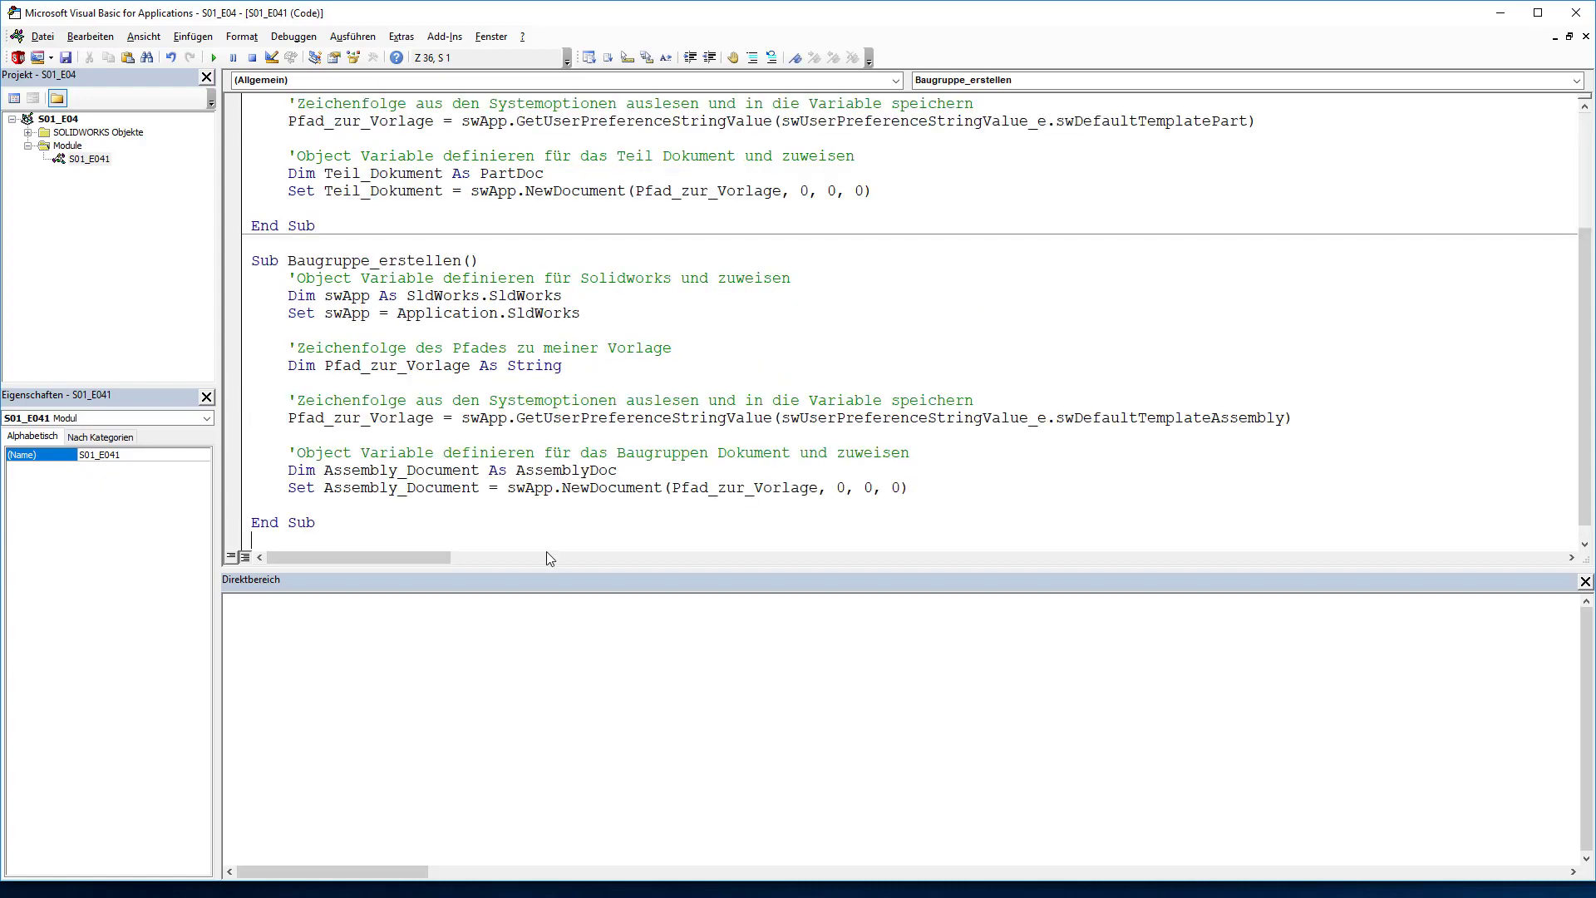
left_click_drag(544, 573, 543, 785)
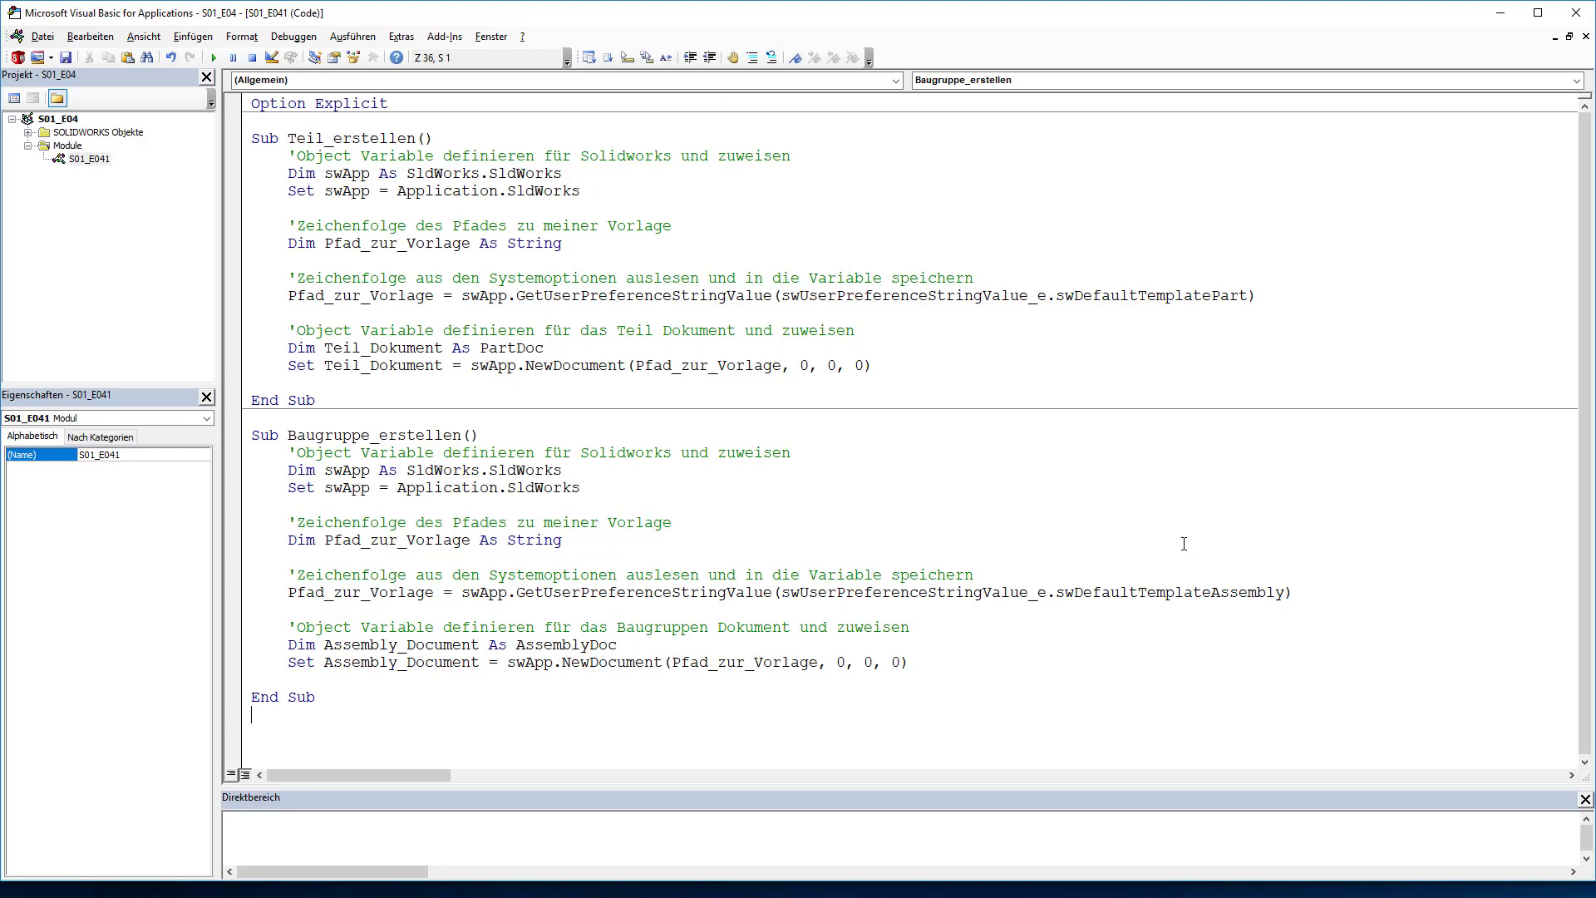
left_click_drag(1211, 592, 1284, 593)
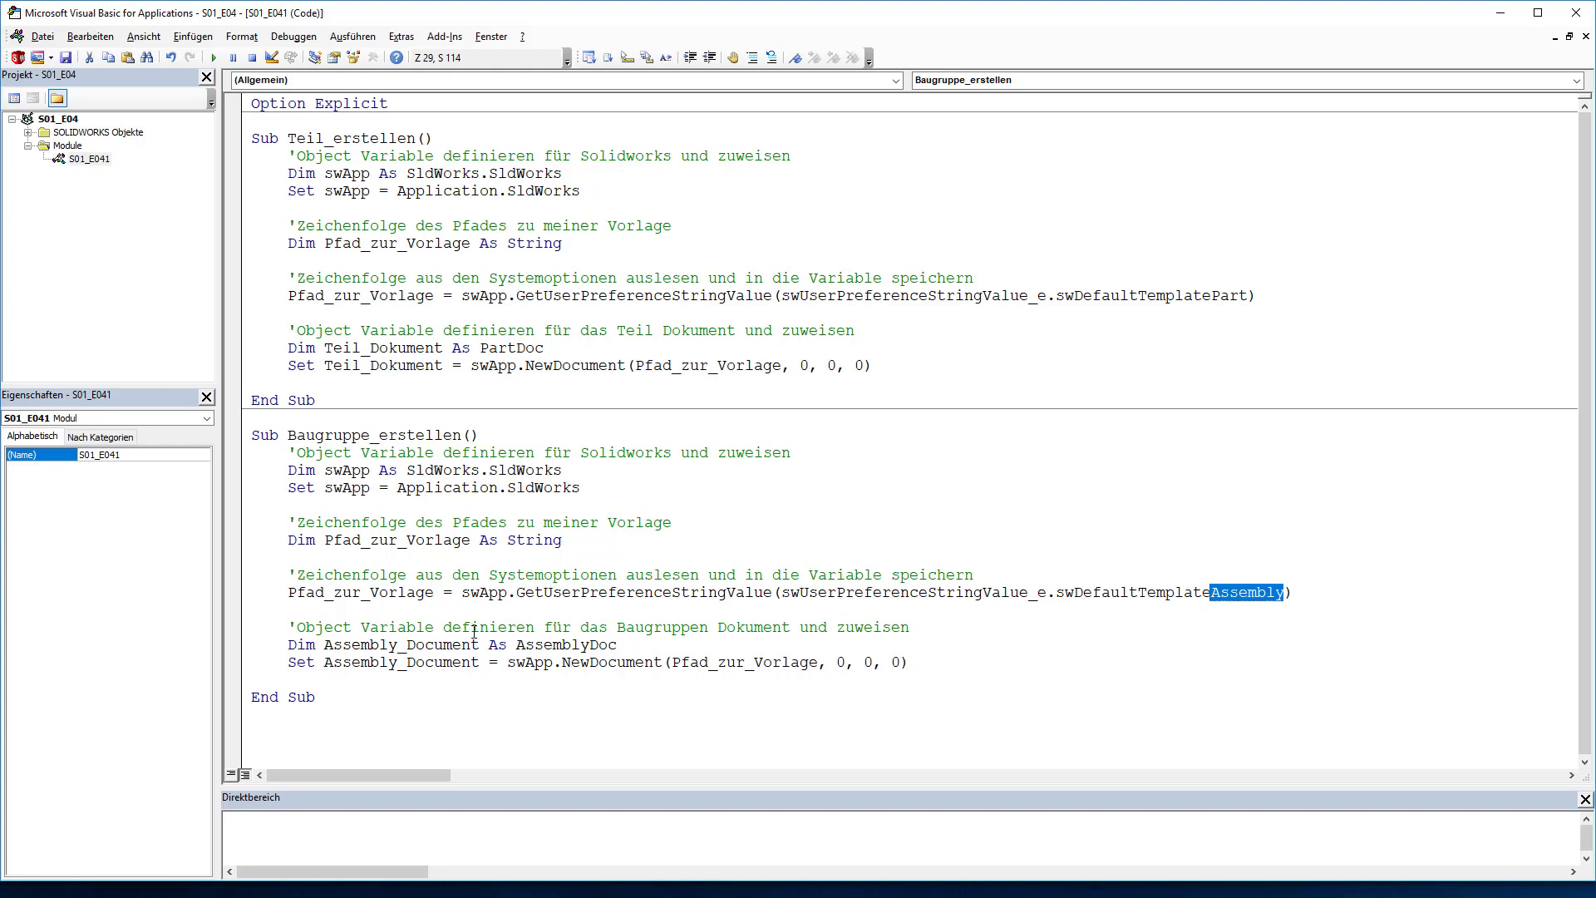
left_click(352, 629)
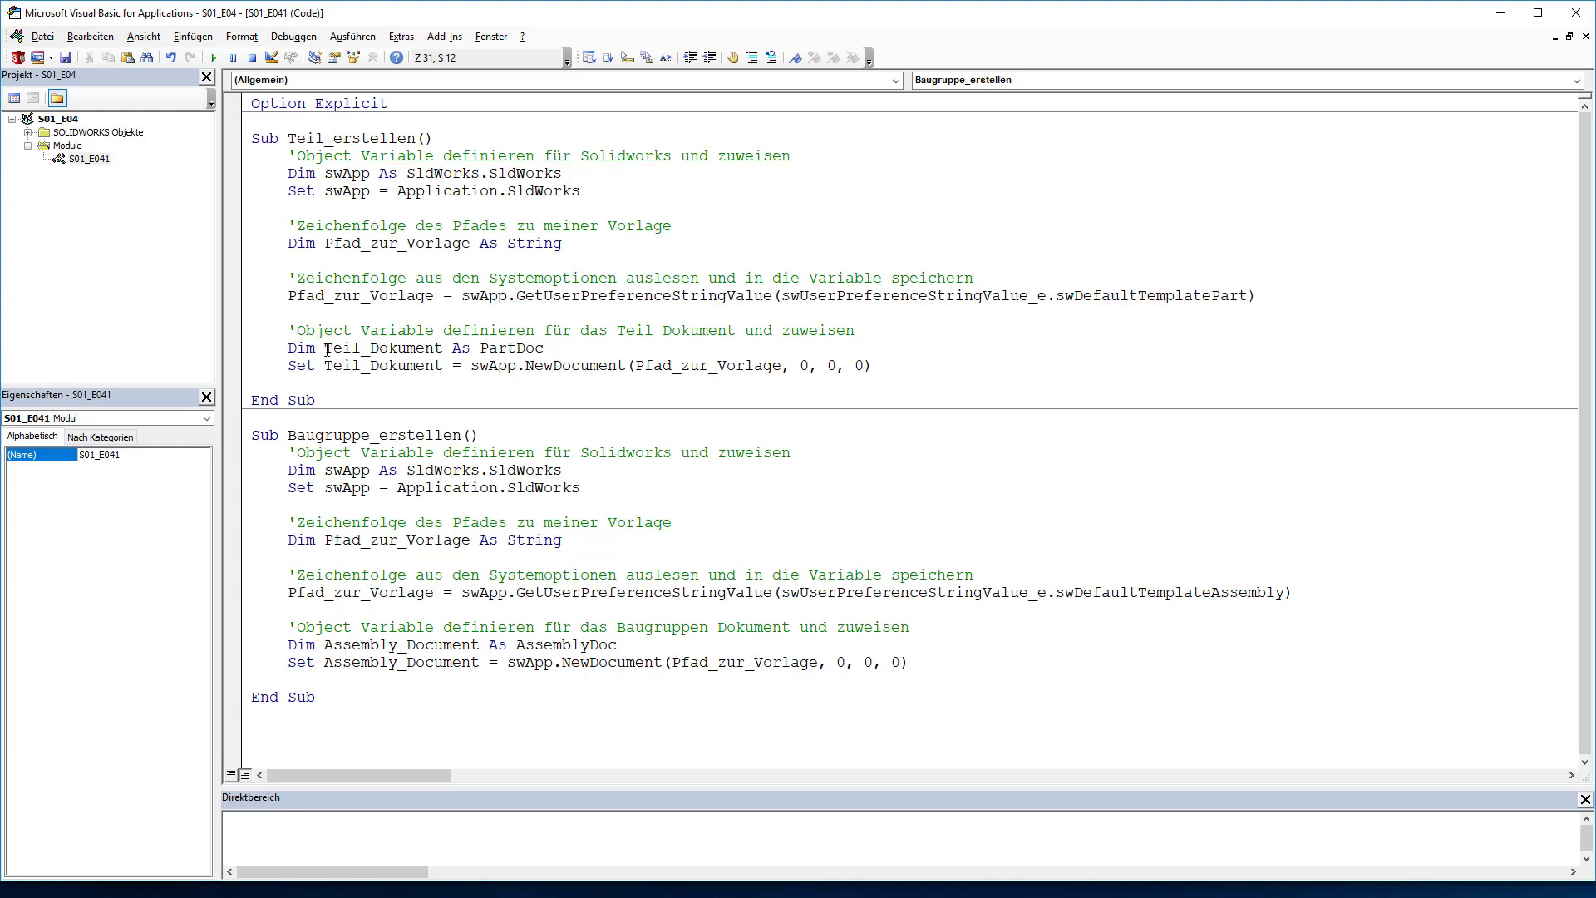
Rename Teil_Dokument to Part_Document in both the Dim and Set lines.
left_click_drag(324, 348, 363, 347)
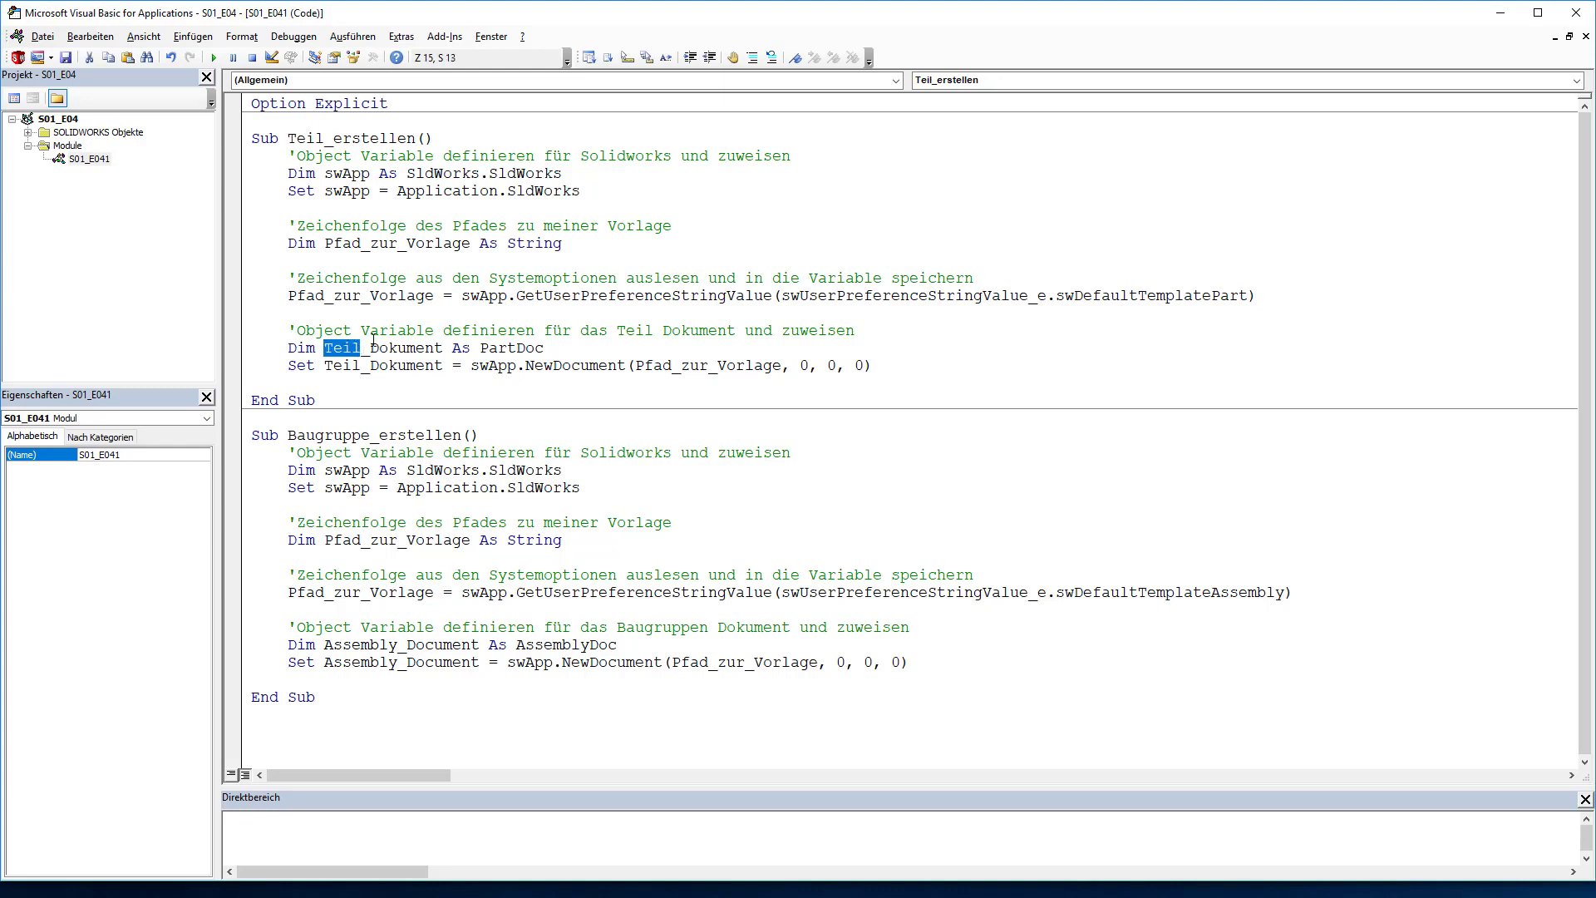
type("Part")
key("Delete")
type("c")
key("Down")
key("Delete")
key("Delete")
key("Delete")
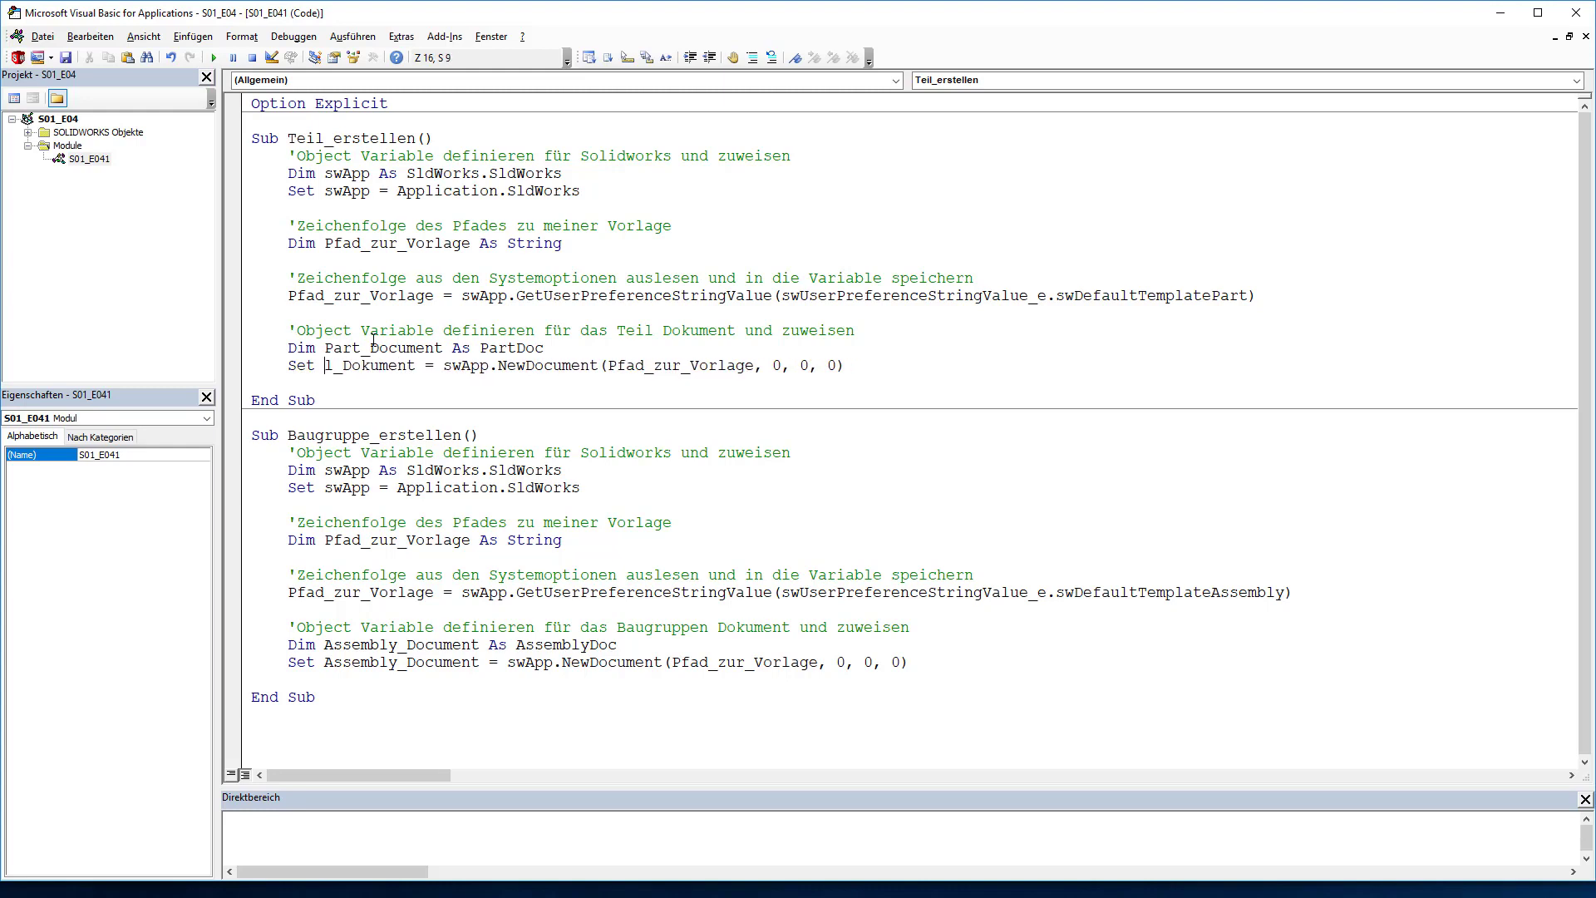
key("BackSpace")
type("Par")
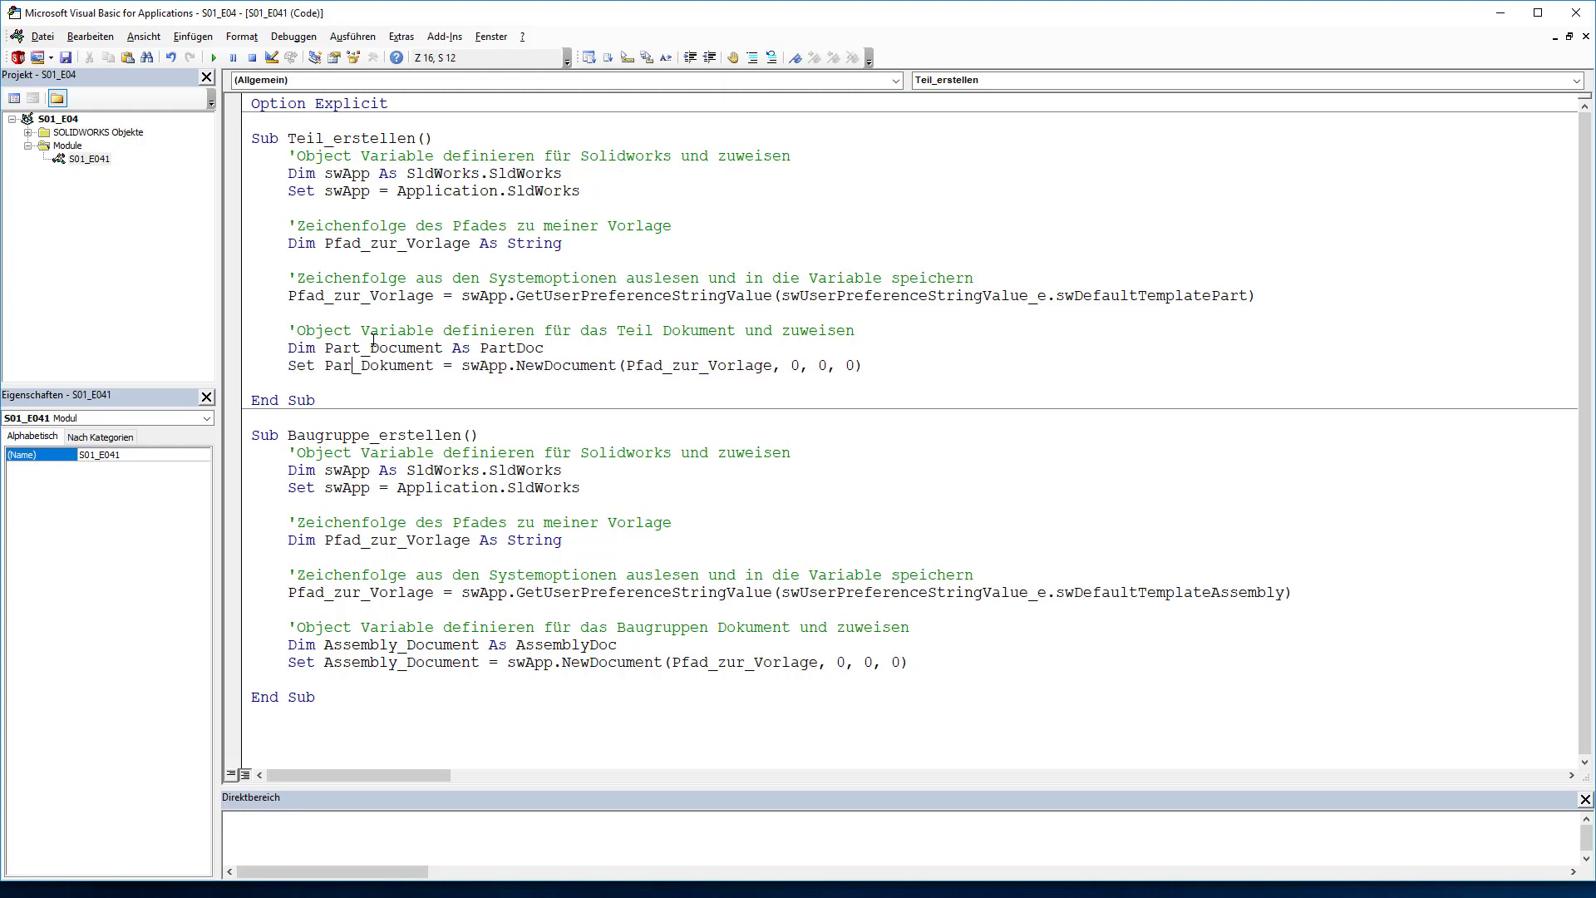
type("t")
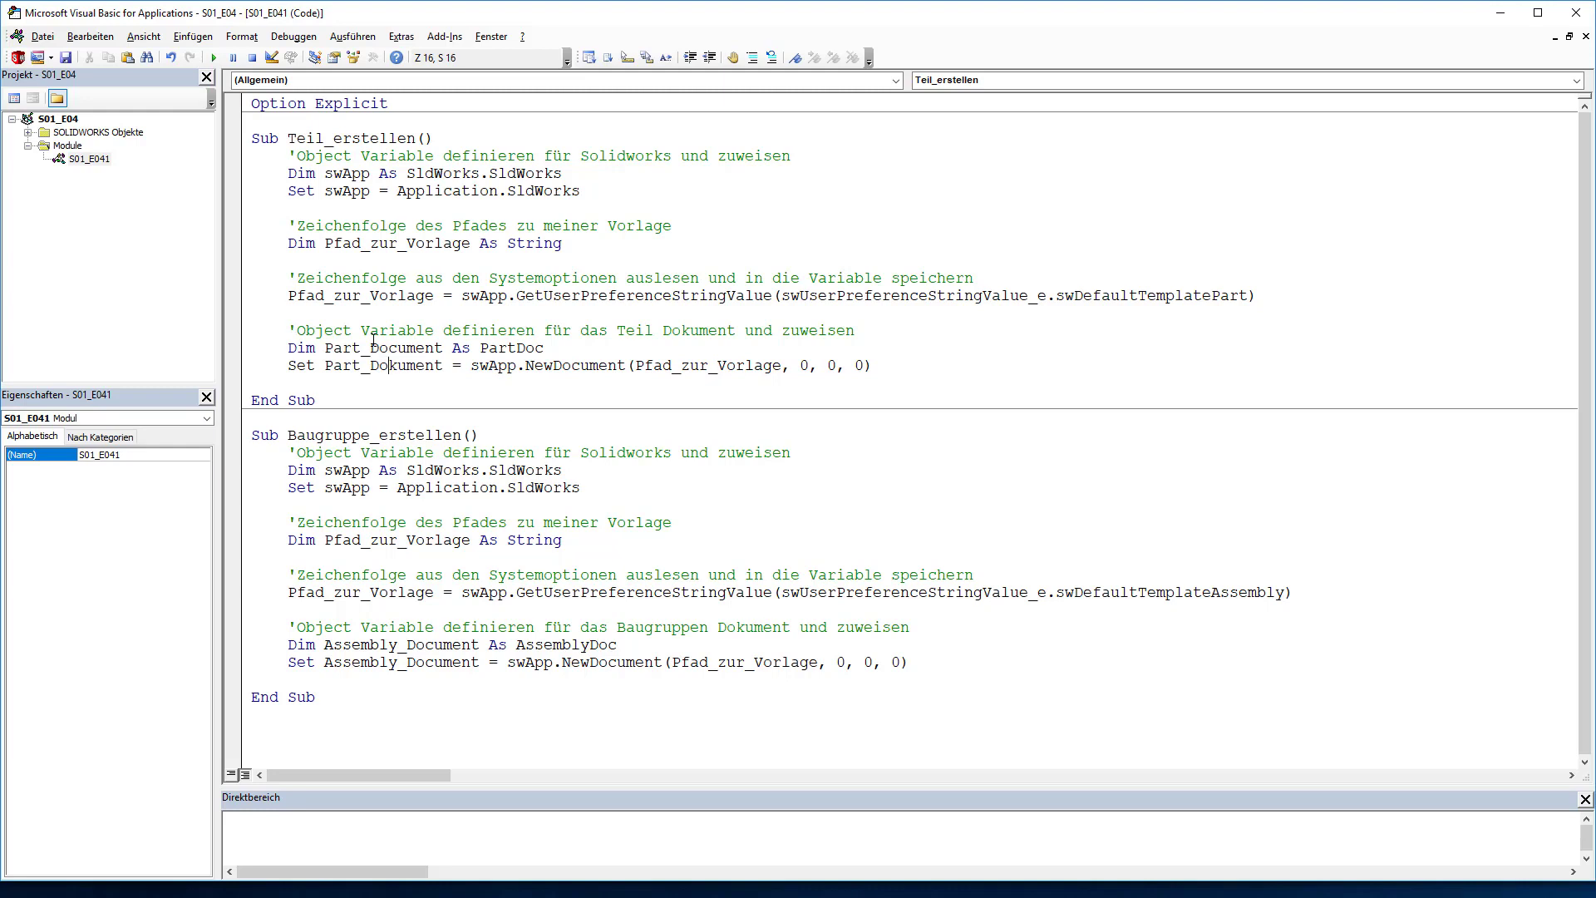
key("Delete")
type("c")
Highlight the PartDoc type and Document in NewDocument for comparison.
left_click_drag(480, 347, 544, 350)
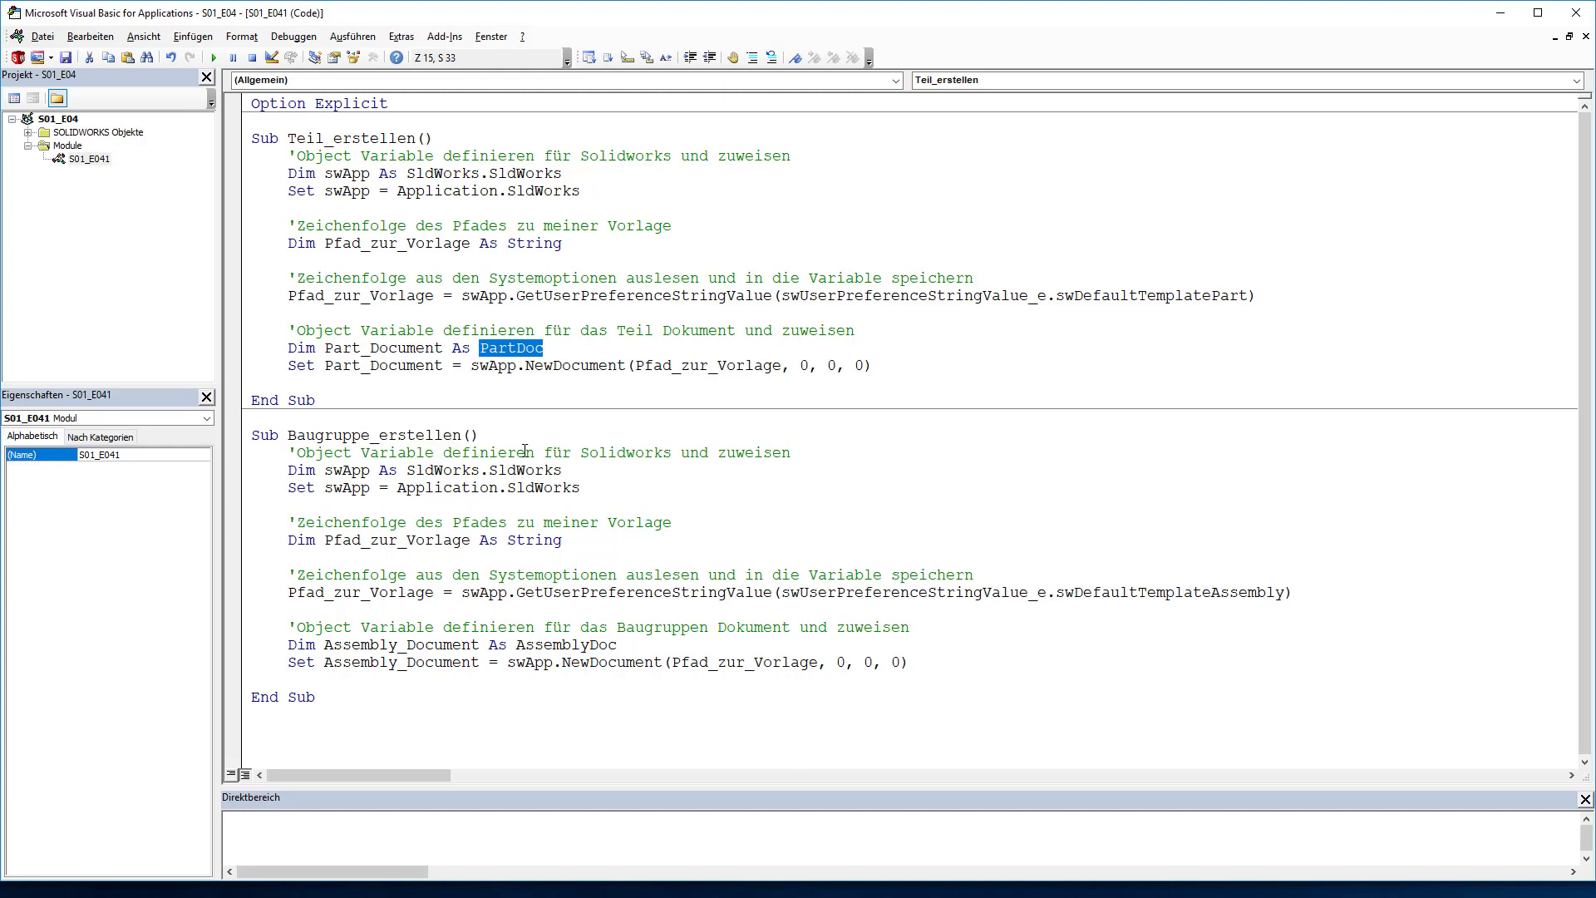
left_click_drag(552, 367, 626, 366)
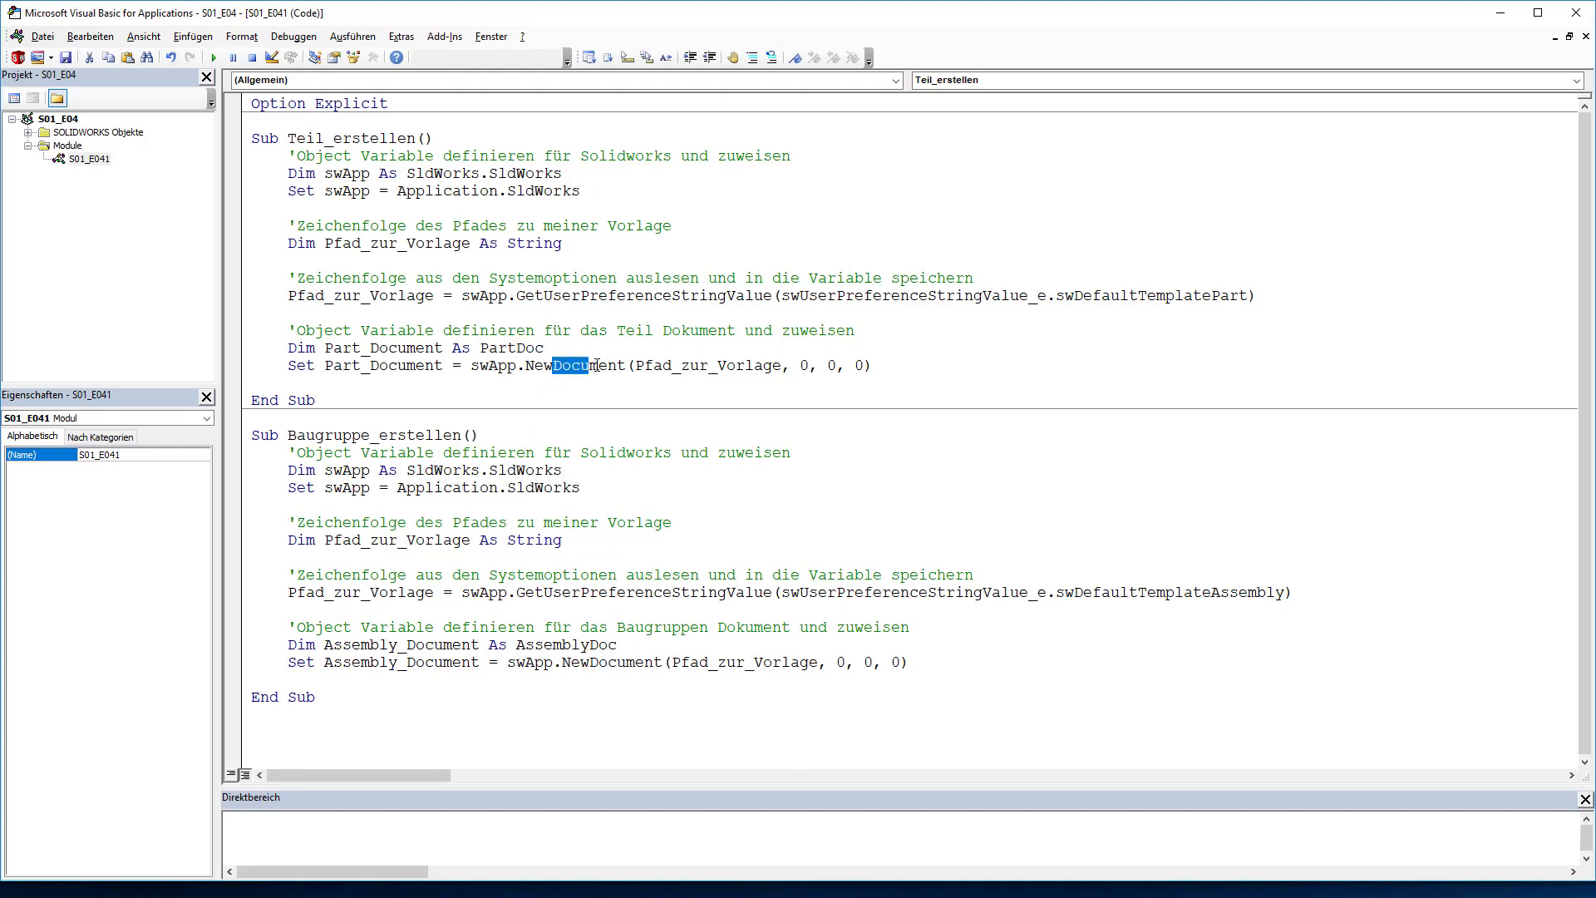
left_click(352, 374)
Close Teil3, run Baugruppe_erstellen to get Baugruppe1, close it, and return to the code.
key("alt+F11")
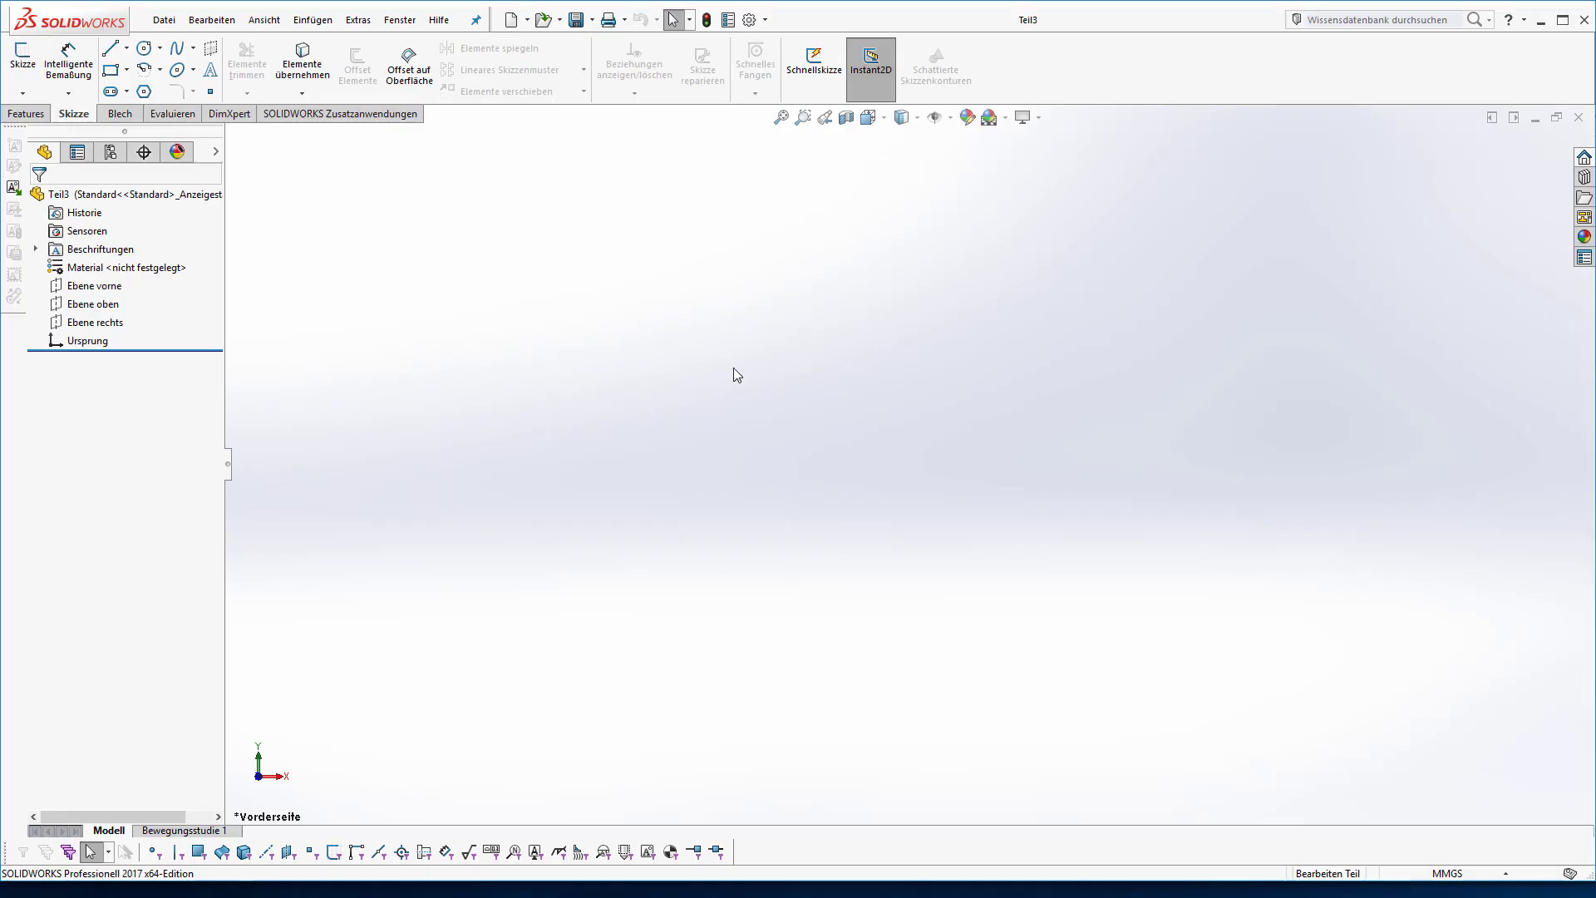
left_click(1580, 118)
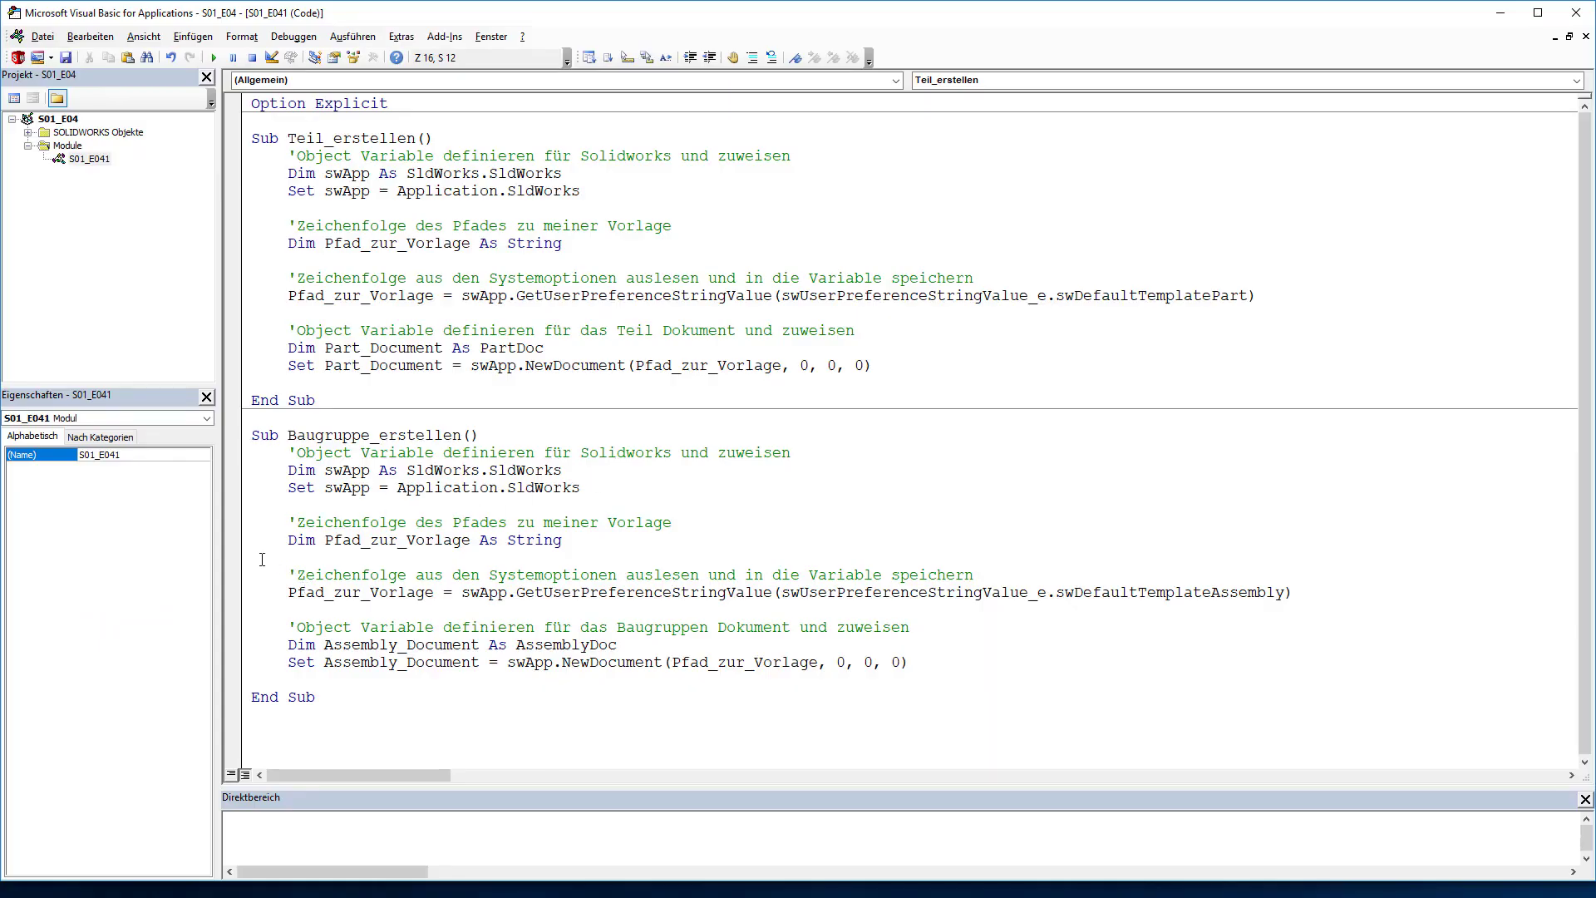
left_click(262, 559)
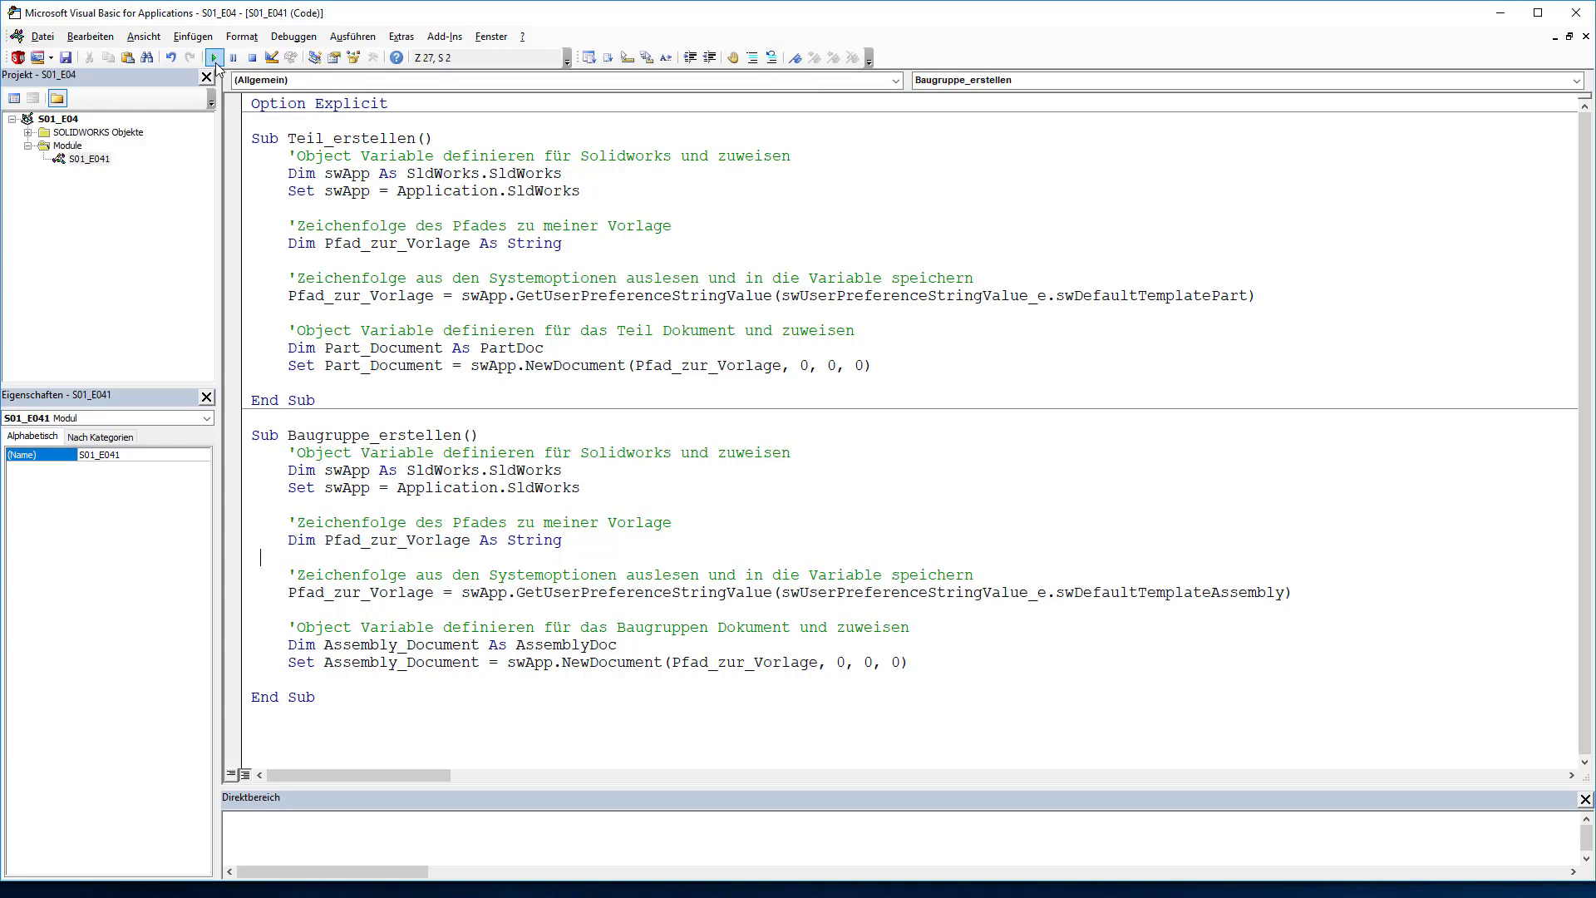
left_click(214, 57)
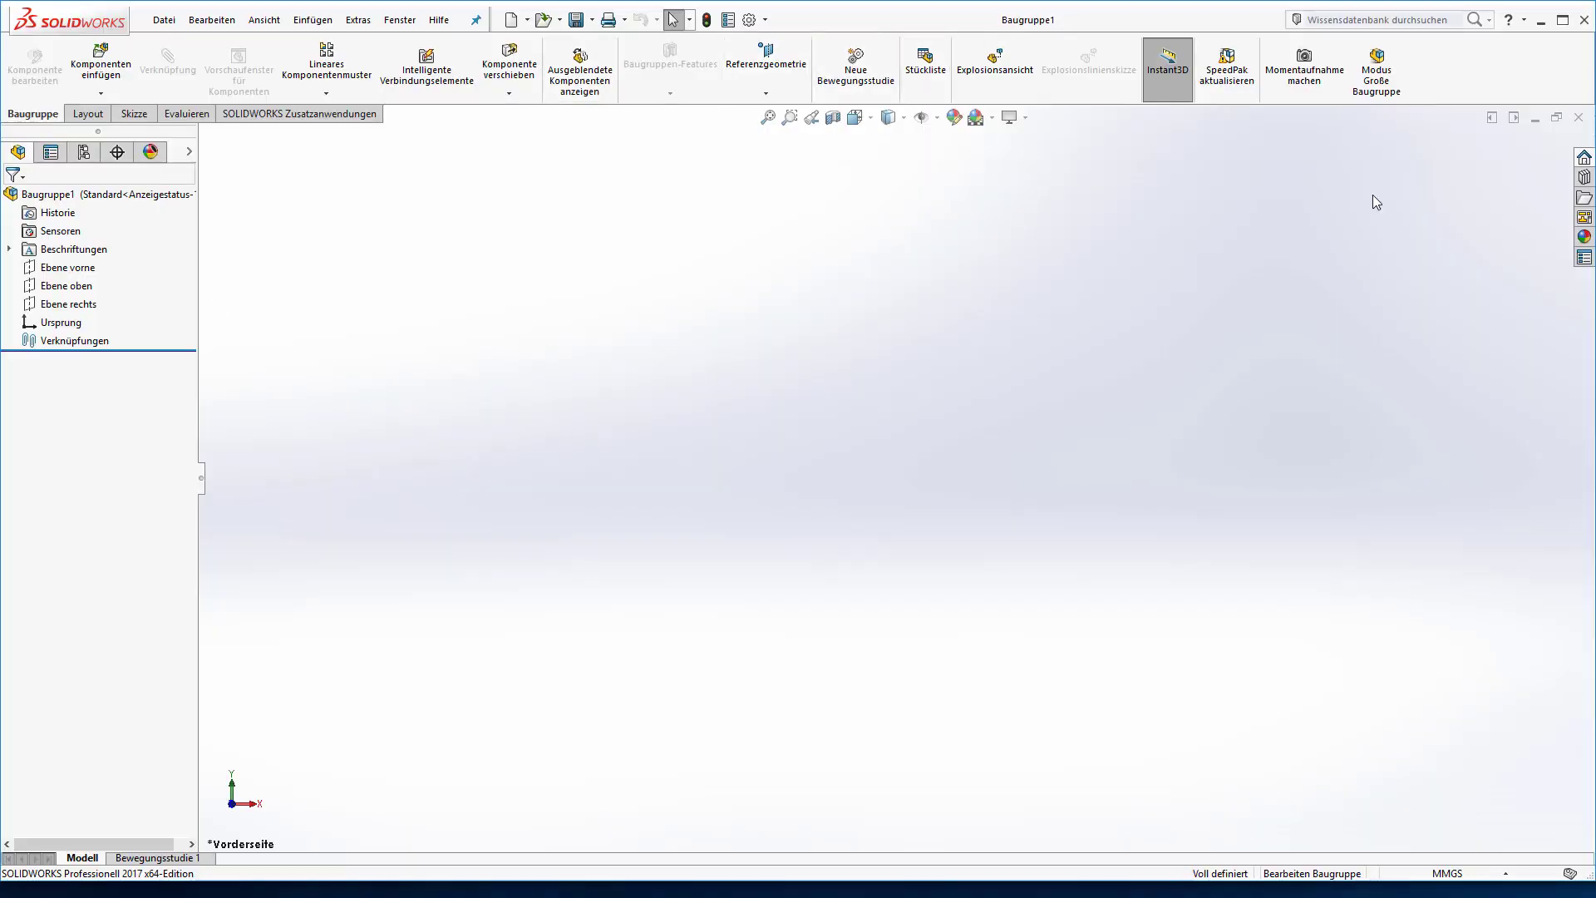
left_click(1578, 117)
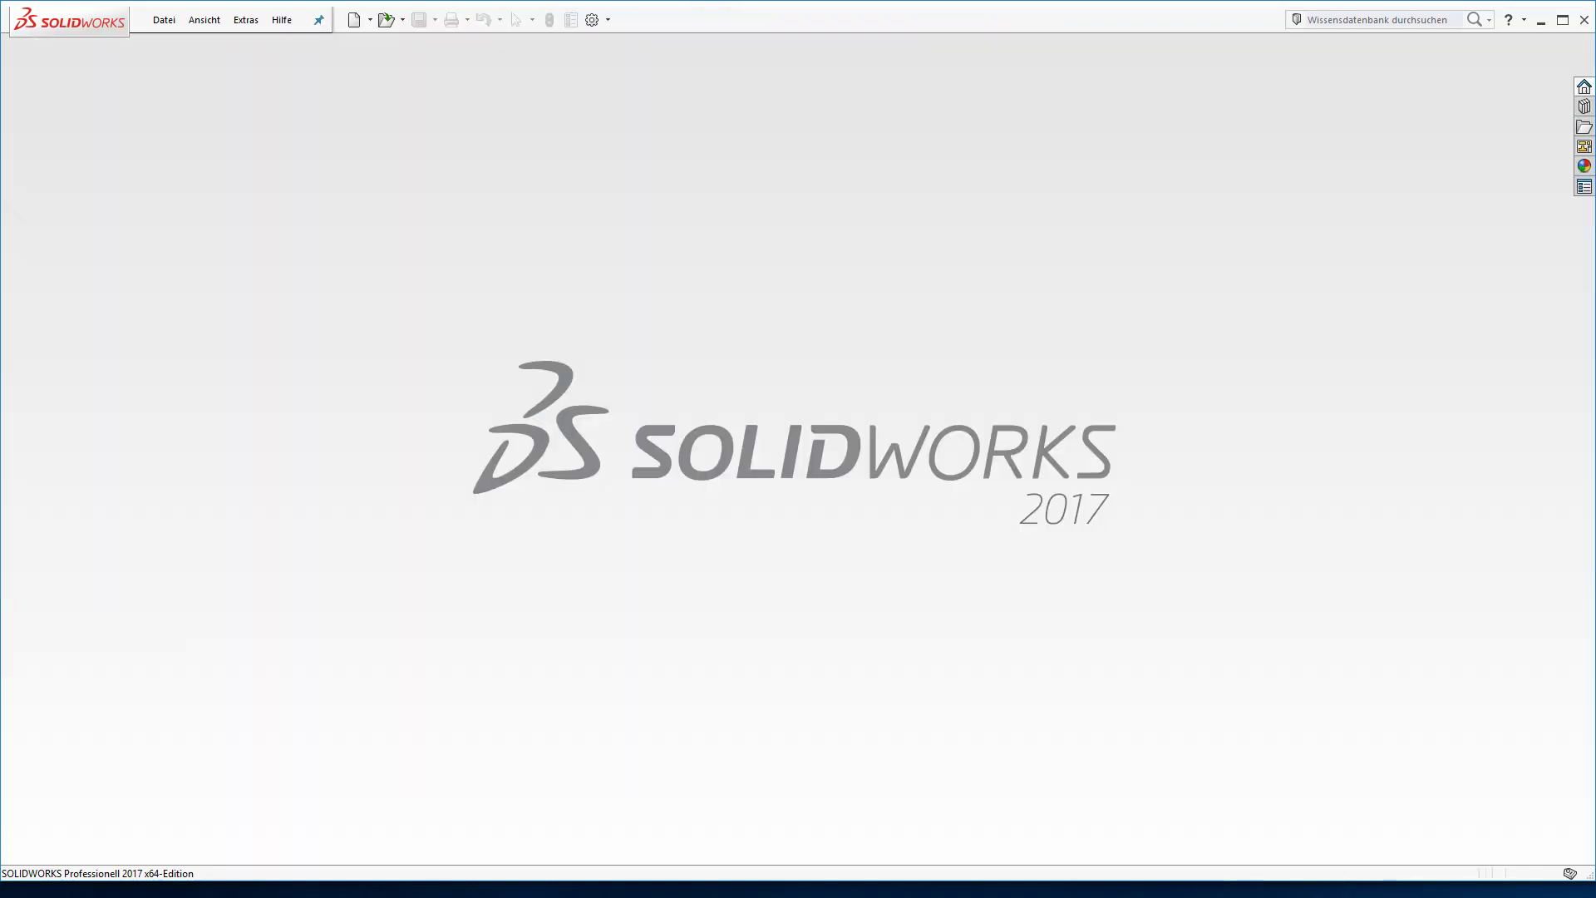
key("alt+Tab")
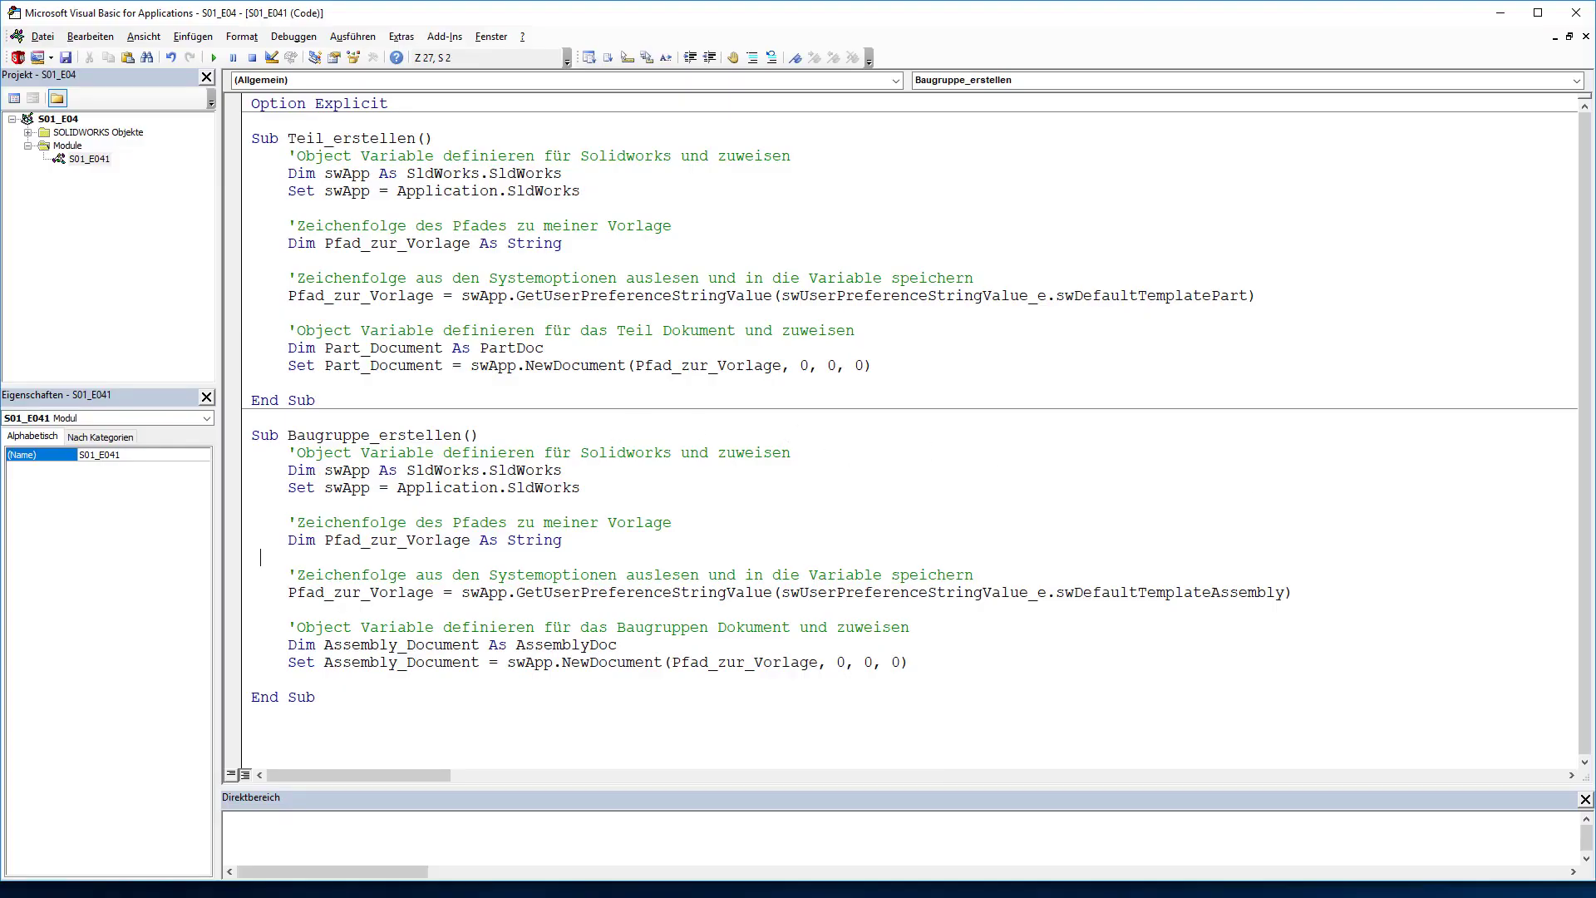
key("alt+Tab")
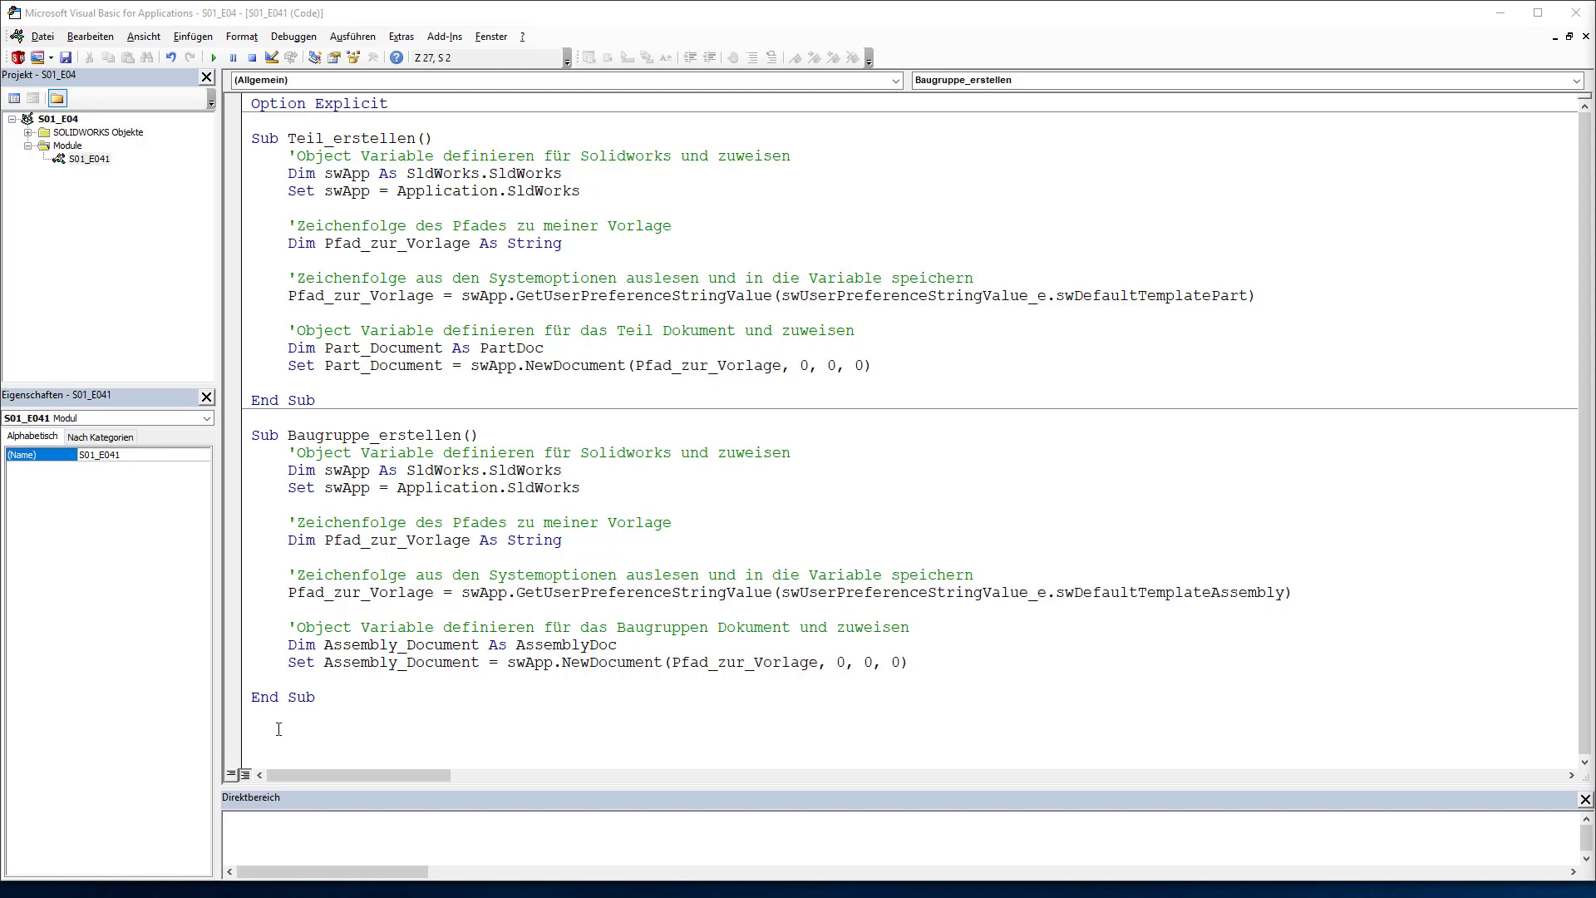
left_click(623, 714)
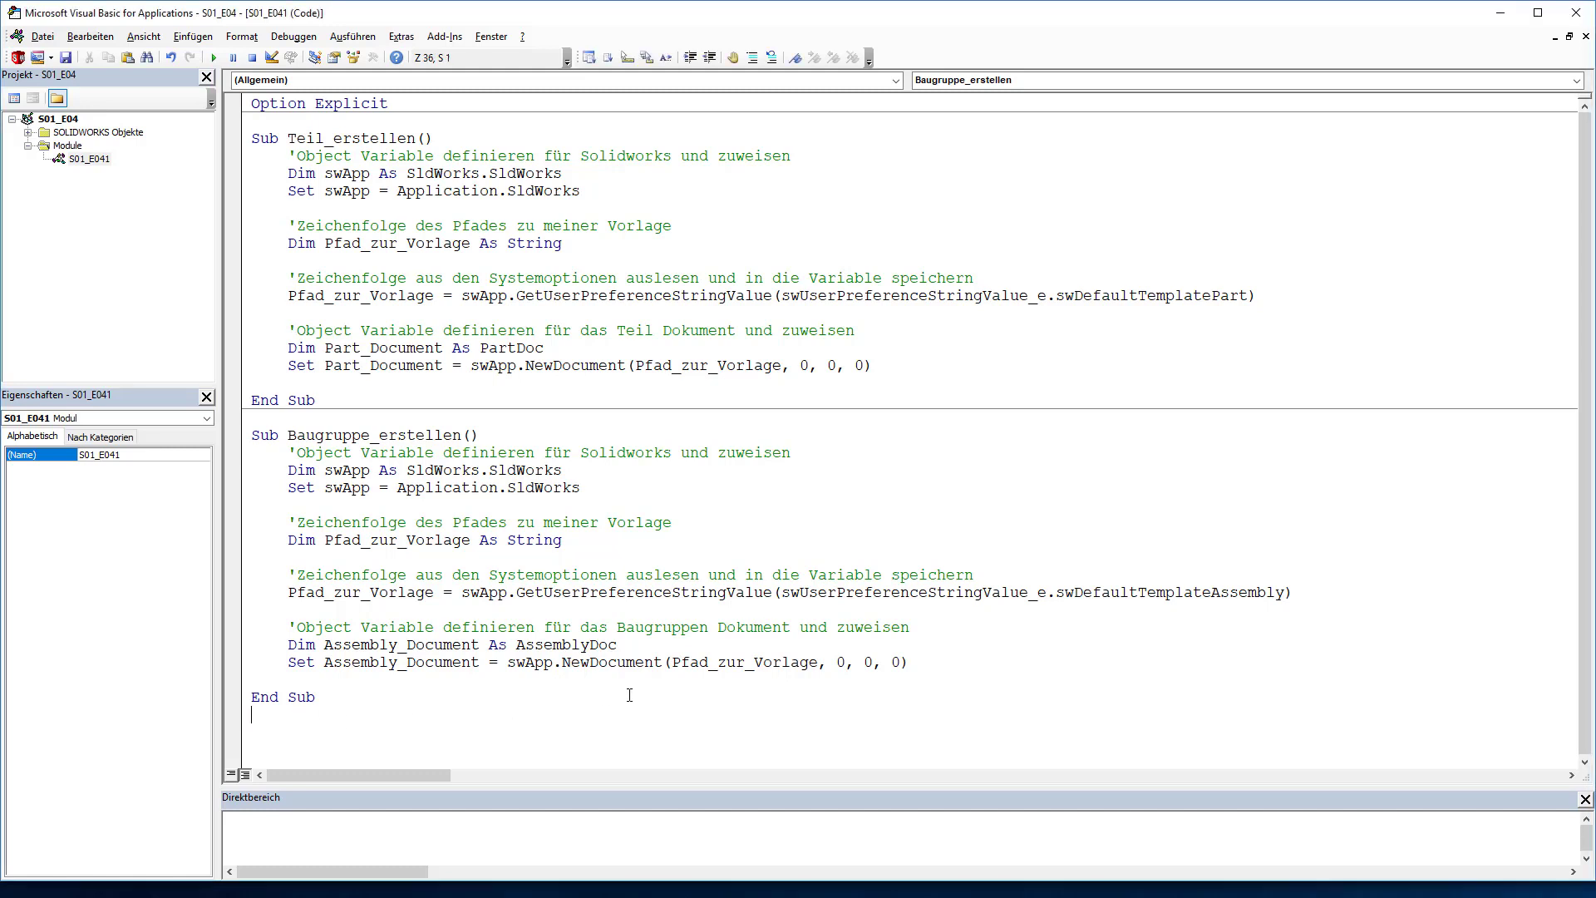
type("Sub Zeichnung_erstellen()     'Object Variable definieren für Solidworks und zuweisen     Dim swApp As SldWorks.SldWorks     Set swApp = Application.SldWorks      'Zeichenfolge des Pfades zu meiner Vorlage     Dim Pfad_zur_Vorlage As String      'Zeichenfolge aus den Systemoptionen auslesen und in die Variable speichern     Pfad_zur_Vorlage = swApp.GetUserPreferenceStringValue(swUserPreferenceStringValue_e.swDefaultTemplateDrawing)      'Object Variable definieren für das Teil Dokument und zuweisen     Dim Drawing_Document As DrawingDoc     Set Drawing_Document = swApp.NewDocument(Pfad_zur_Vorlage, 0, 0, 0)  End Sub")
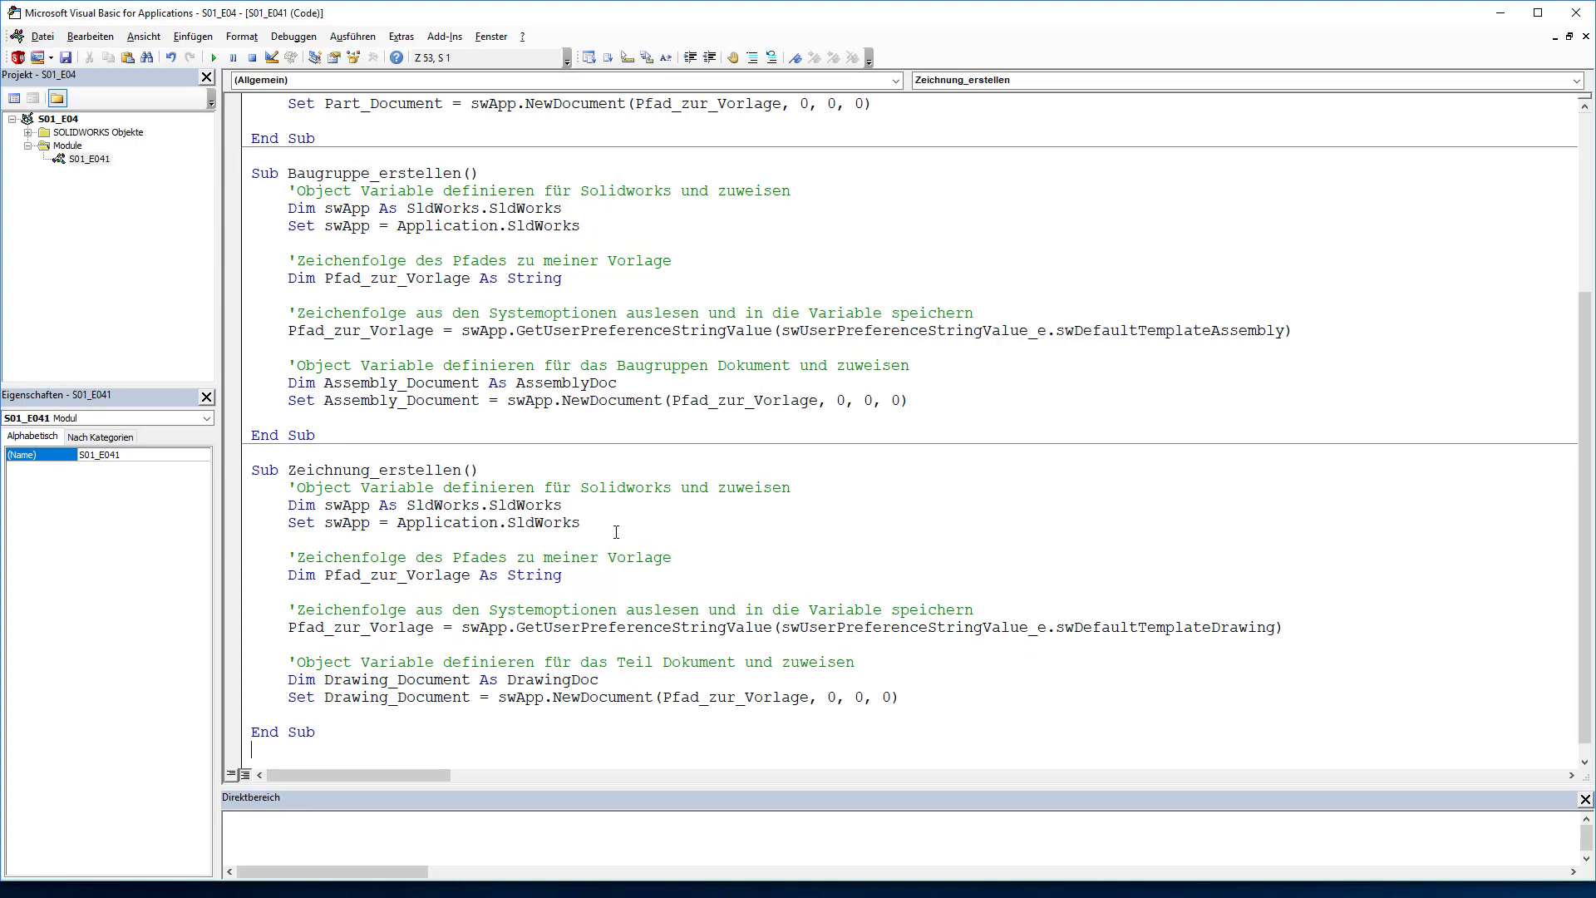
left_click(239, 507)
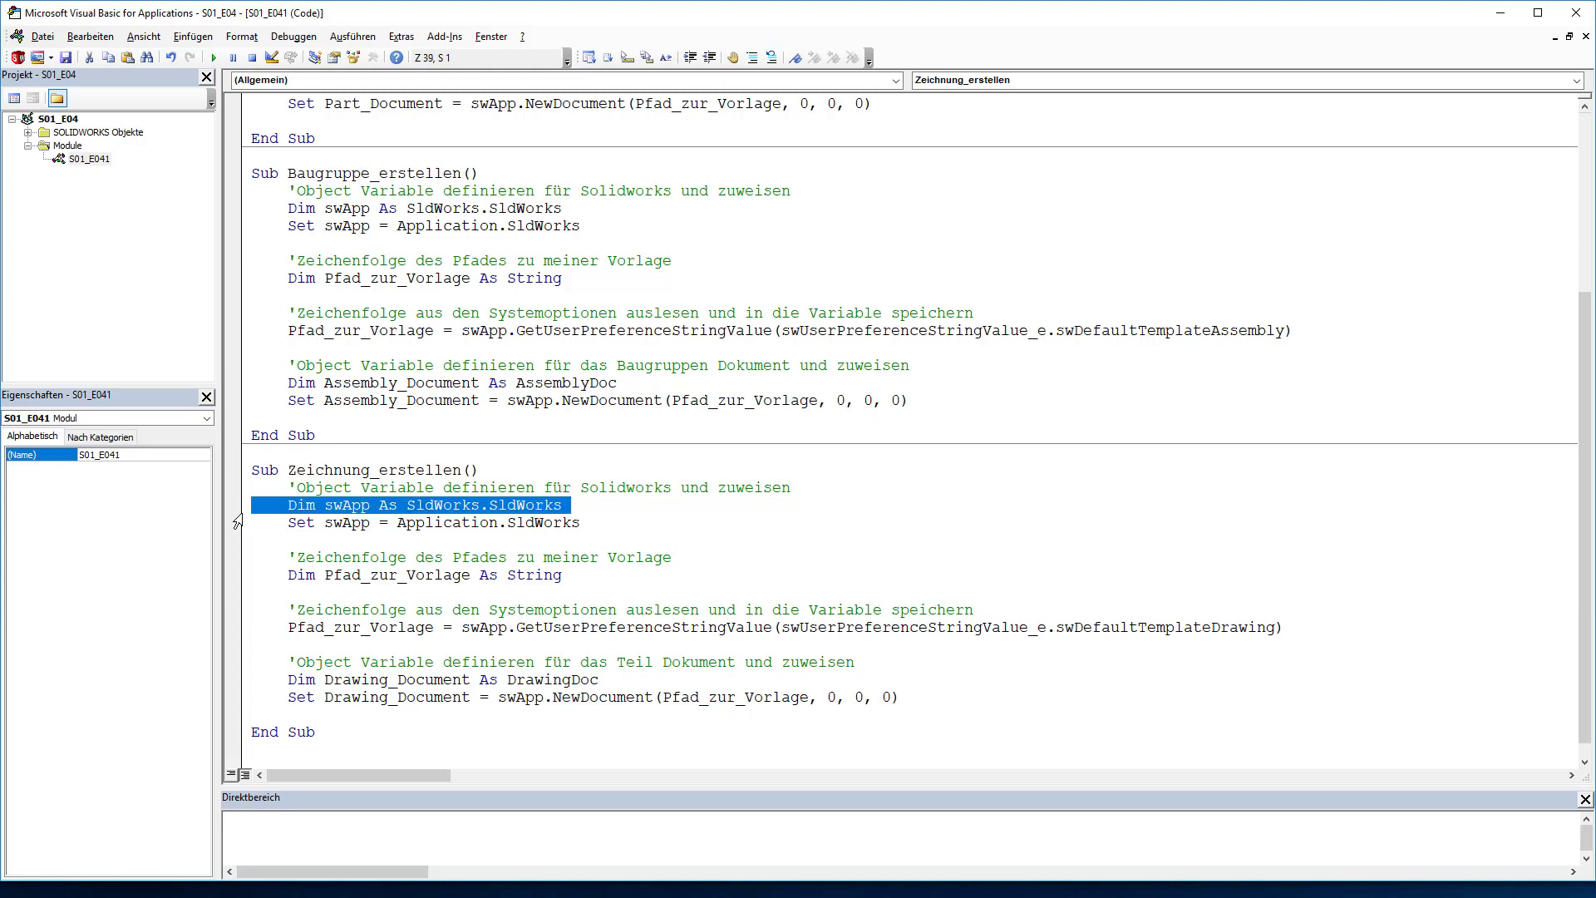
left_click(240, 576)
left_click(243, 629)
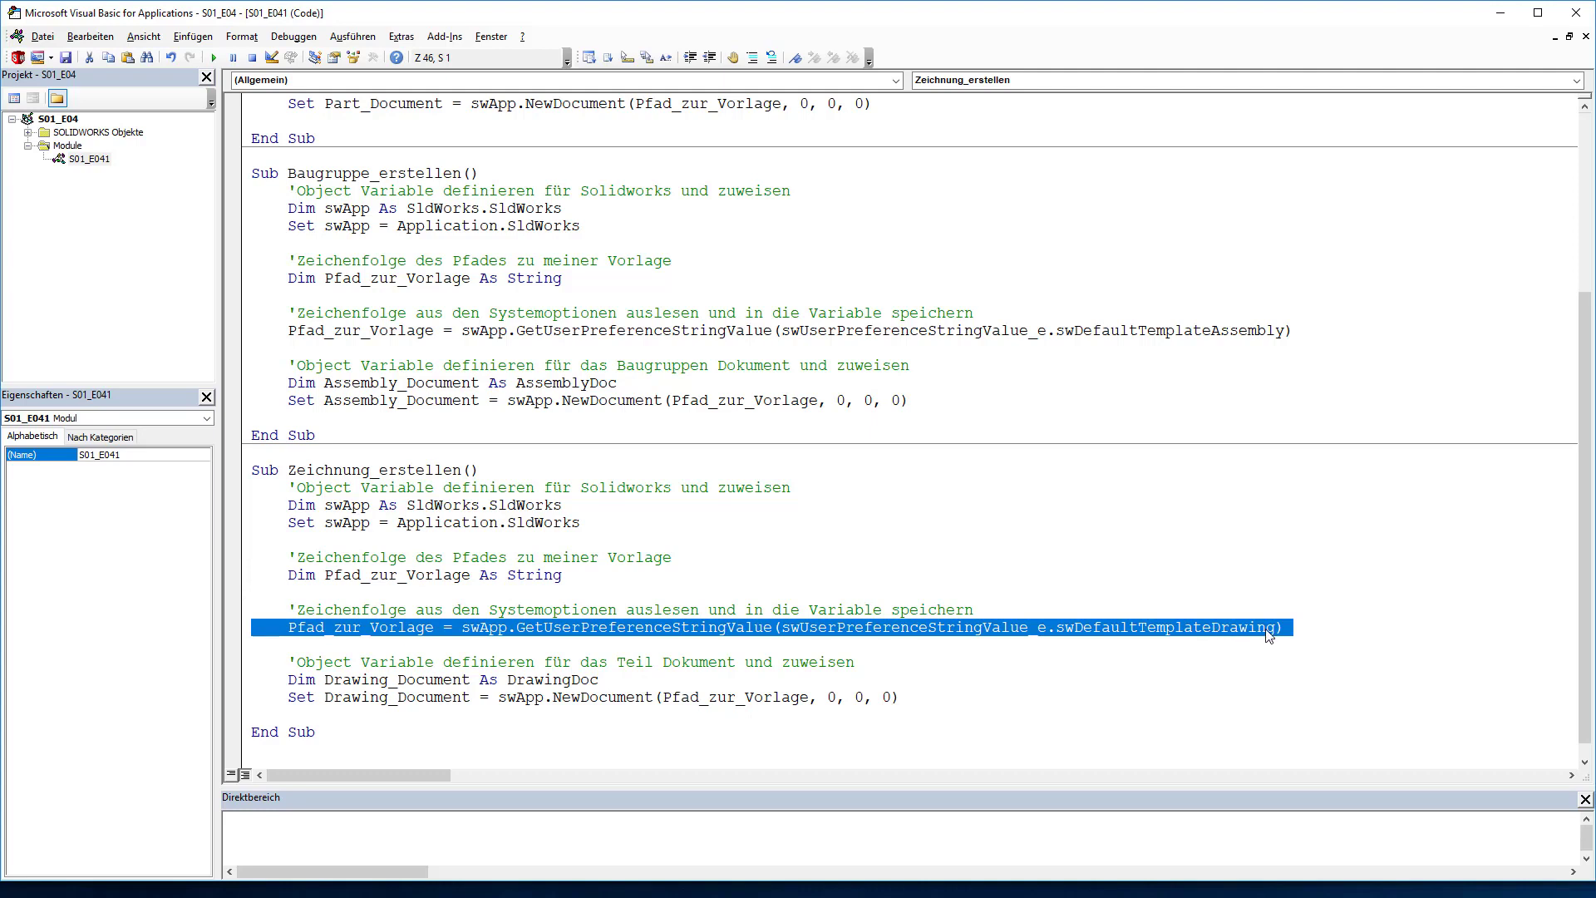
left_click(354, 679)
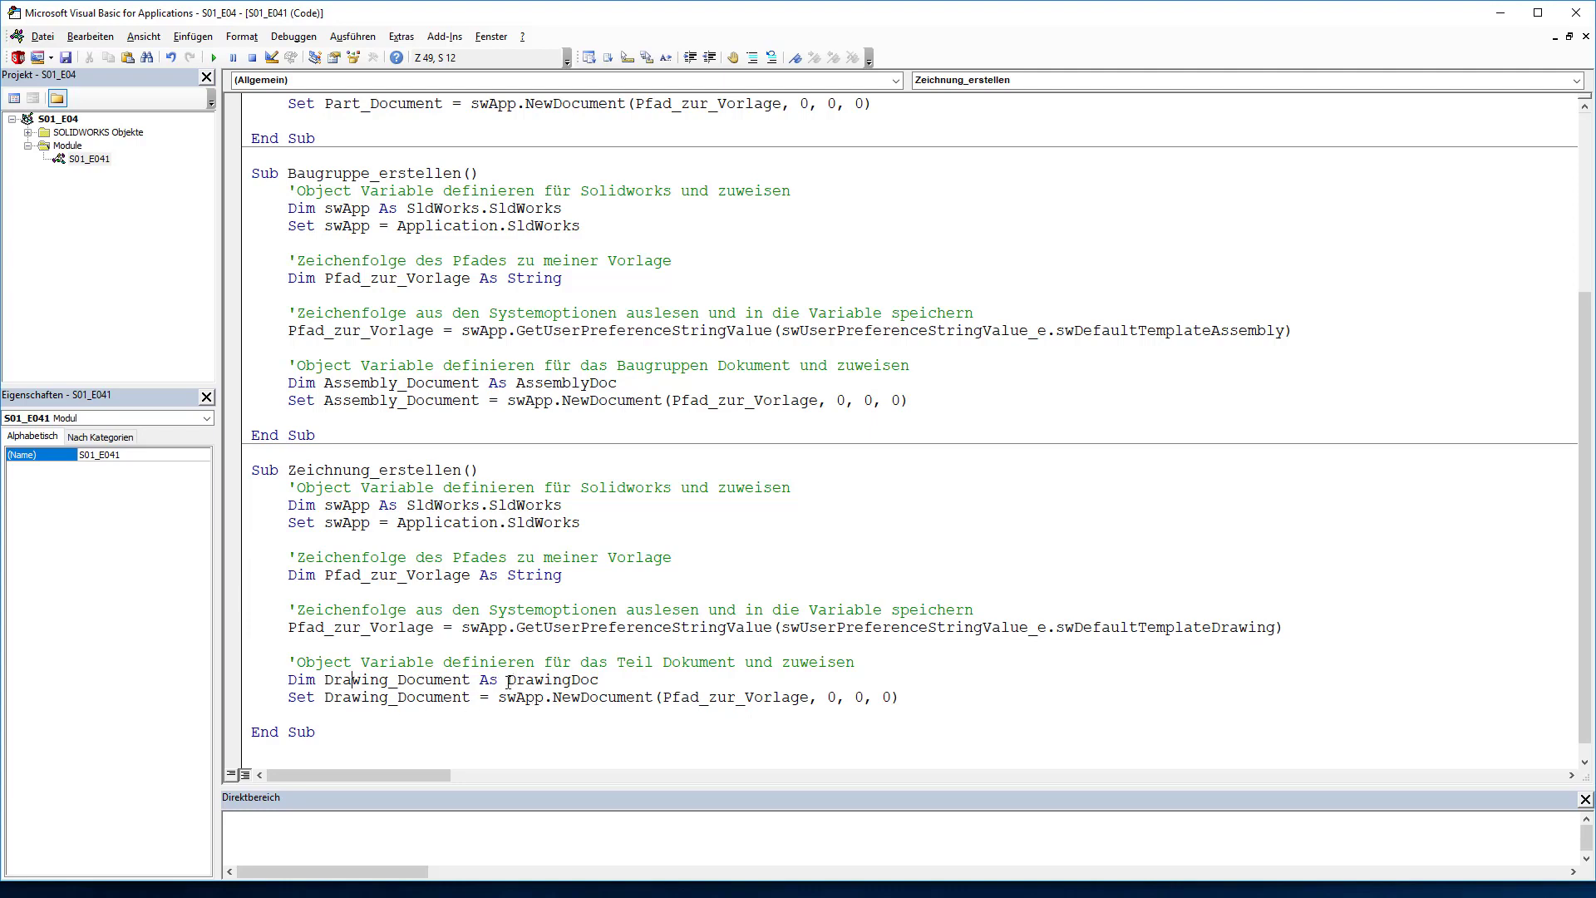
left_click_drag(508, 680, 573, 681)
left_click(398, 680)
left_click(257, 595)
key("F5")
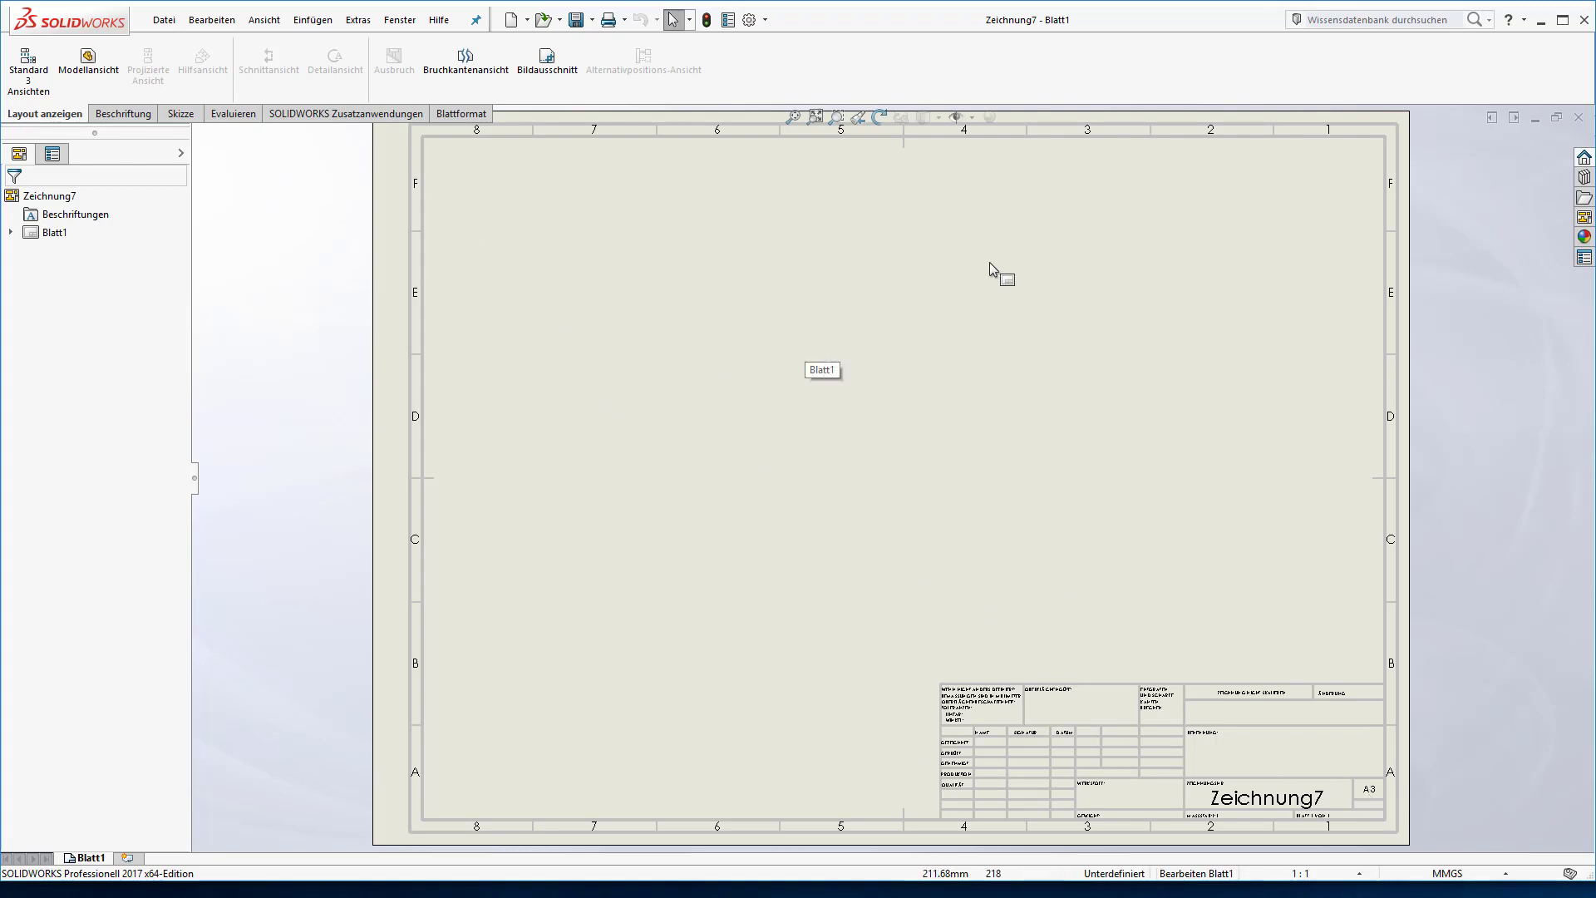
left_click(1576, 117)
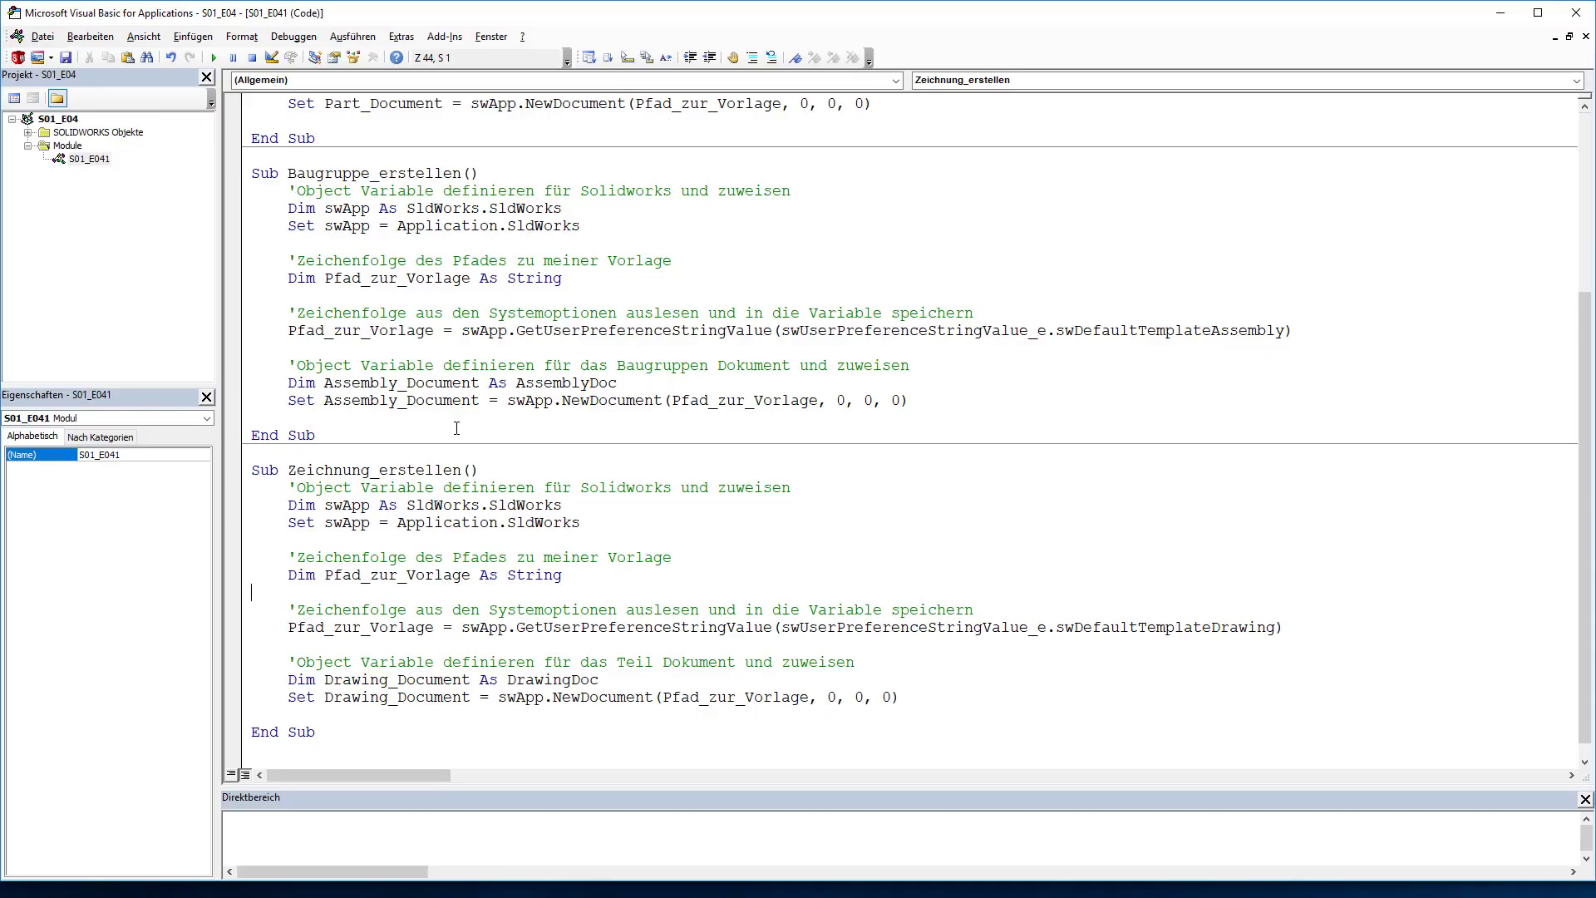
scroll(498, 457, "up", 5)
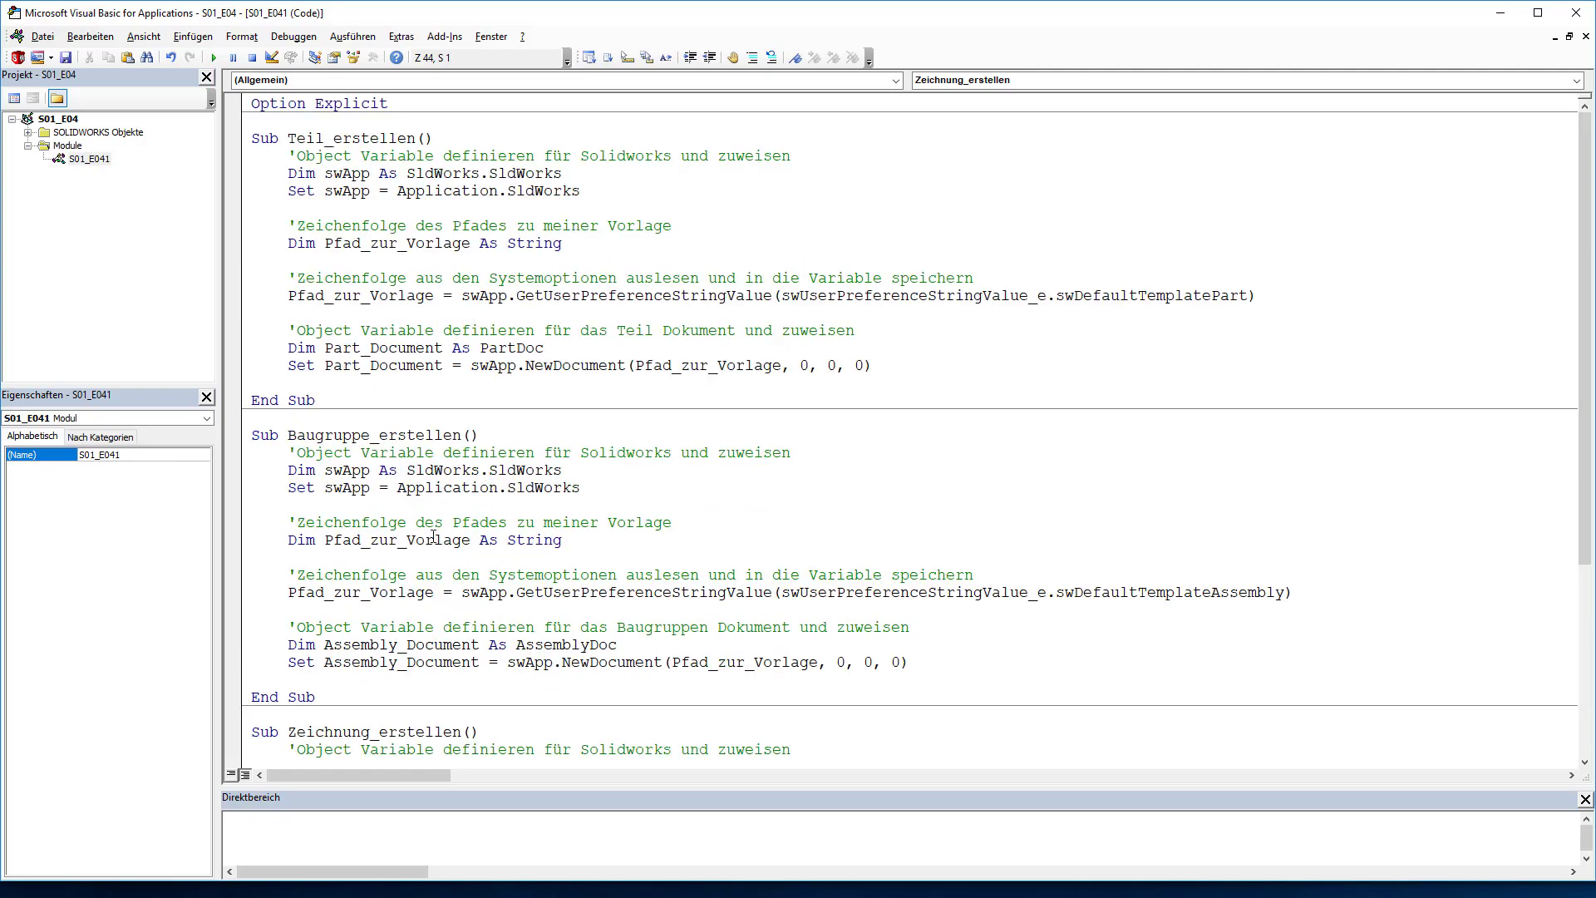
scroll(434, 537, "down", 5)
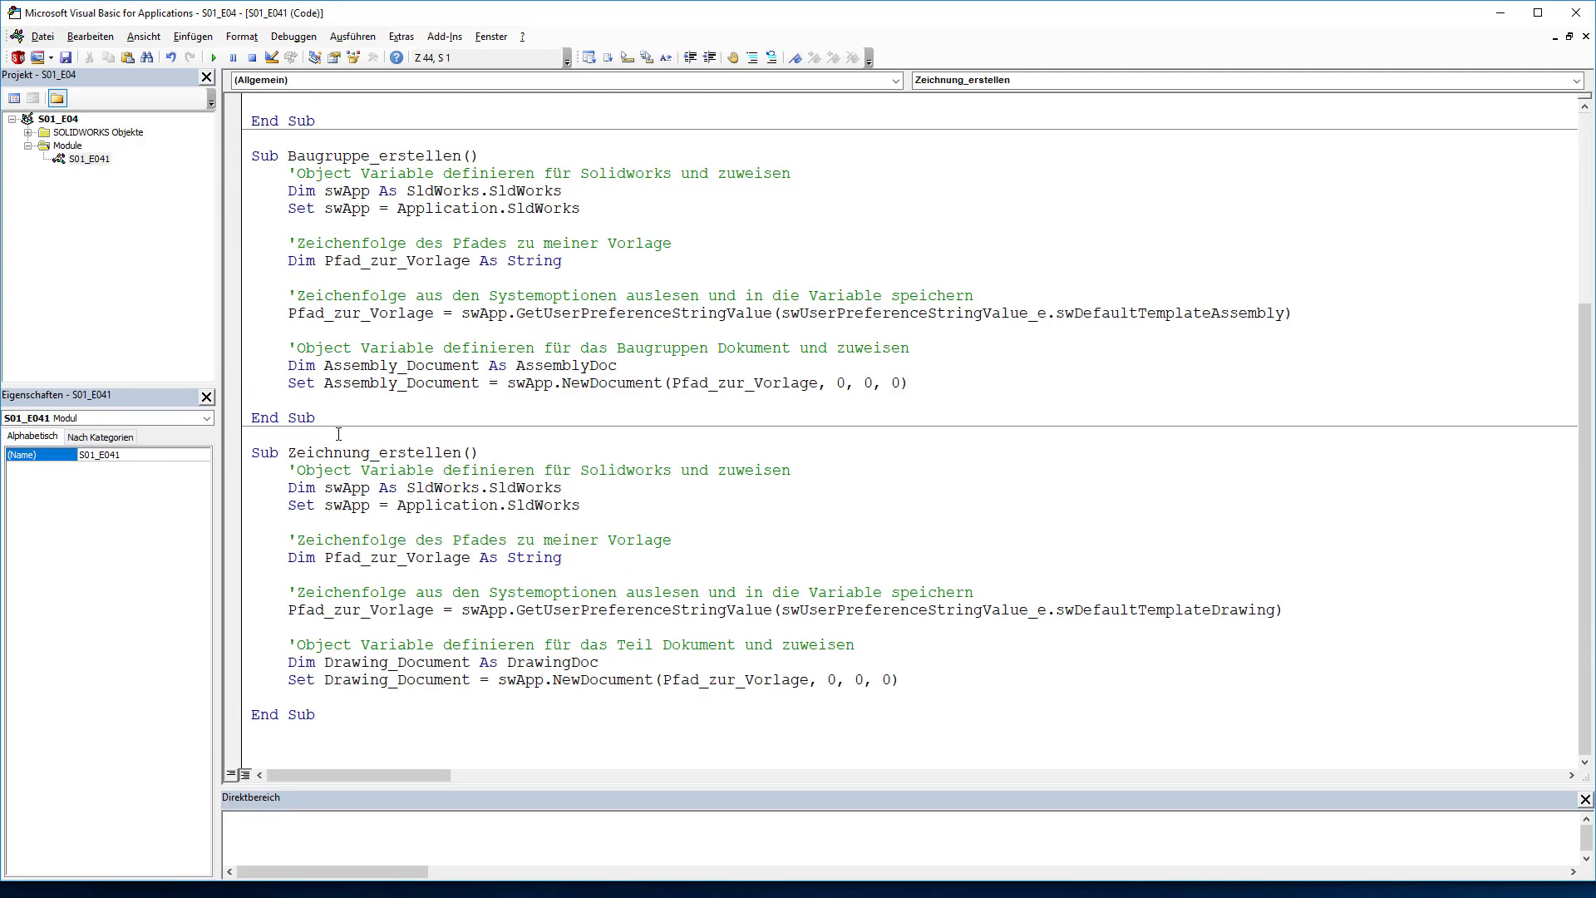
scroll(461, 482, "up", 5)
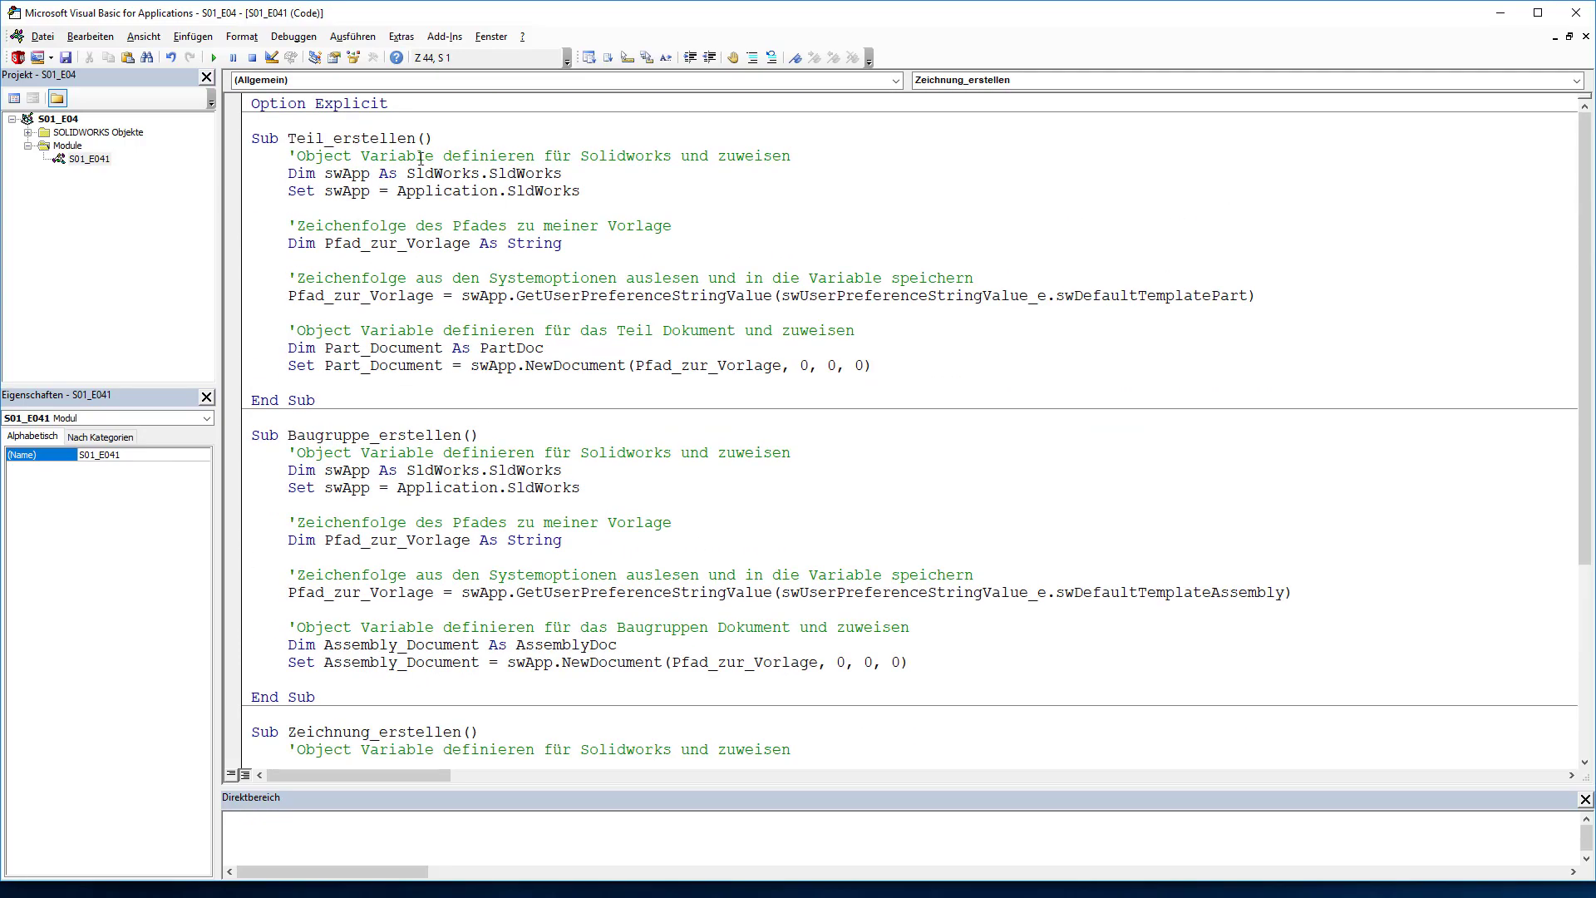
scroll(424, 523, "down", 5)
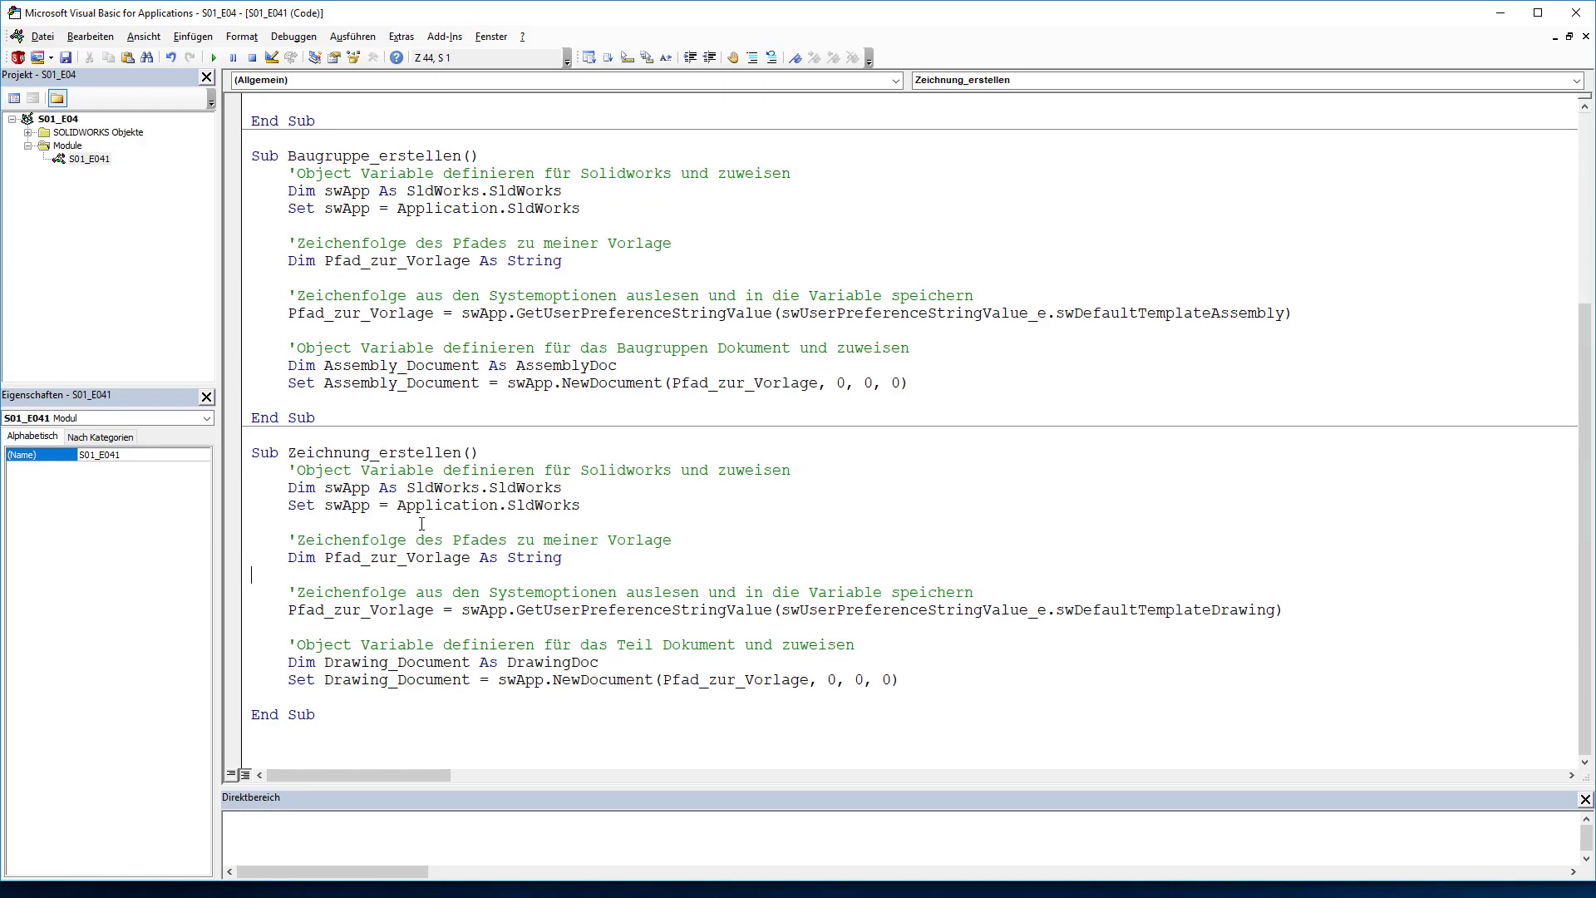
scroll(337, 513, "up", 5)
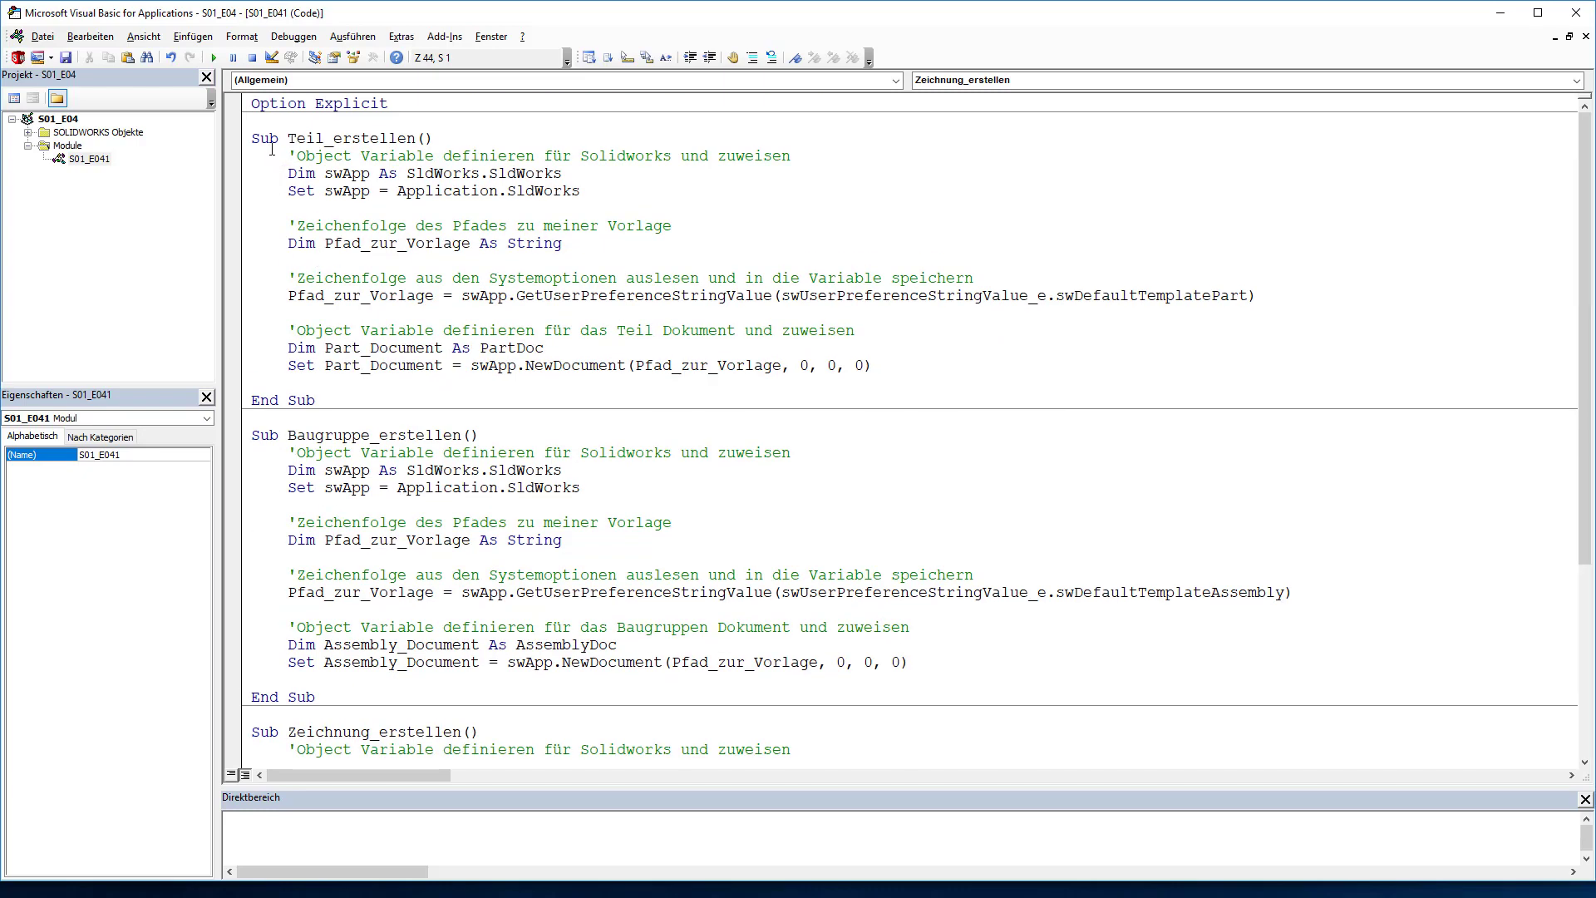
scroll(349, 525, "down", 1)
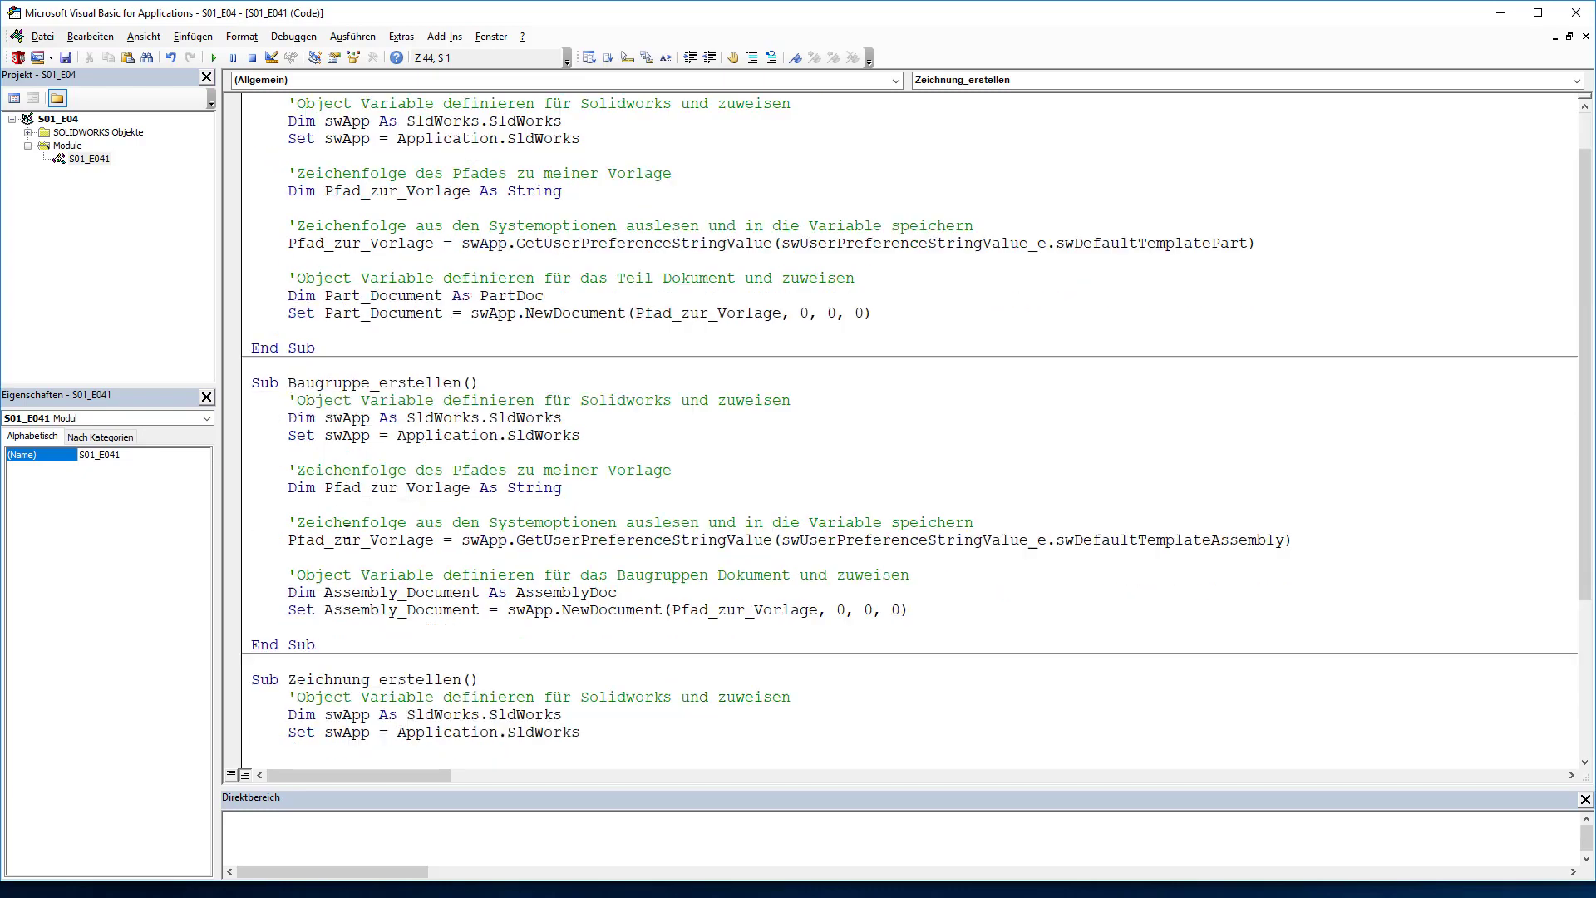
scroll(354, 545, "down", 4)
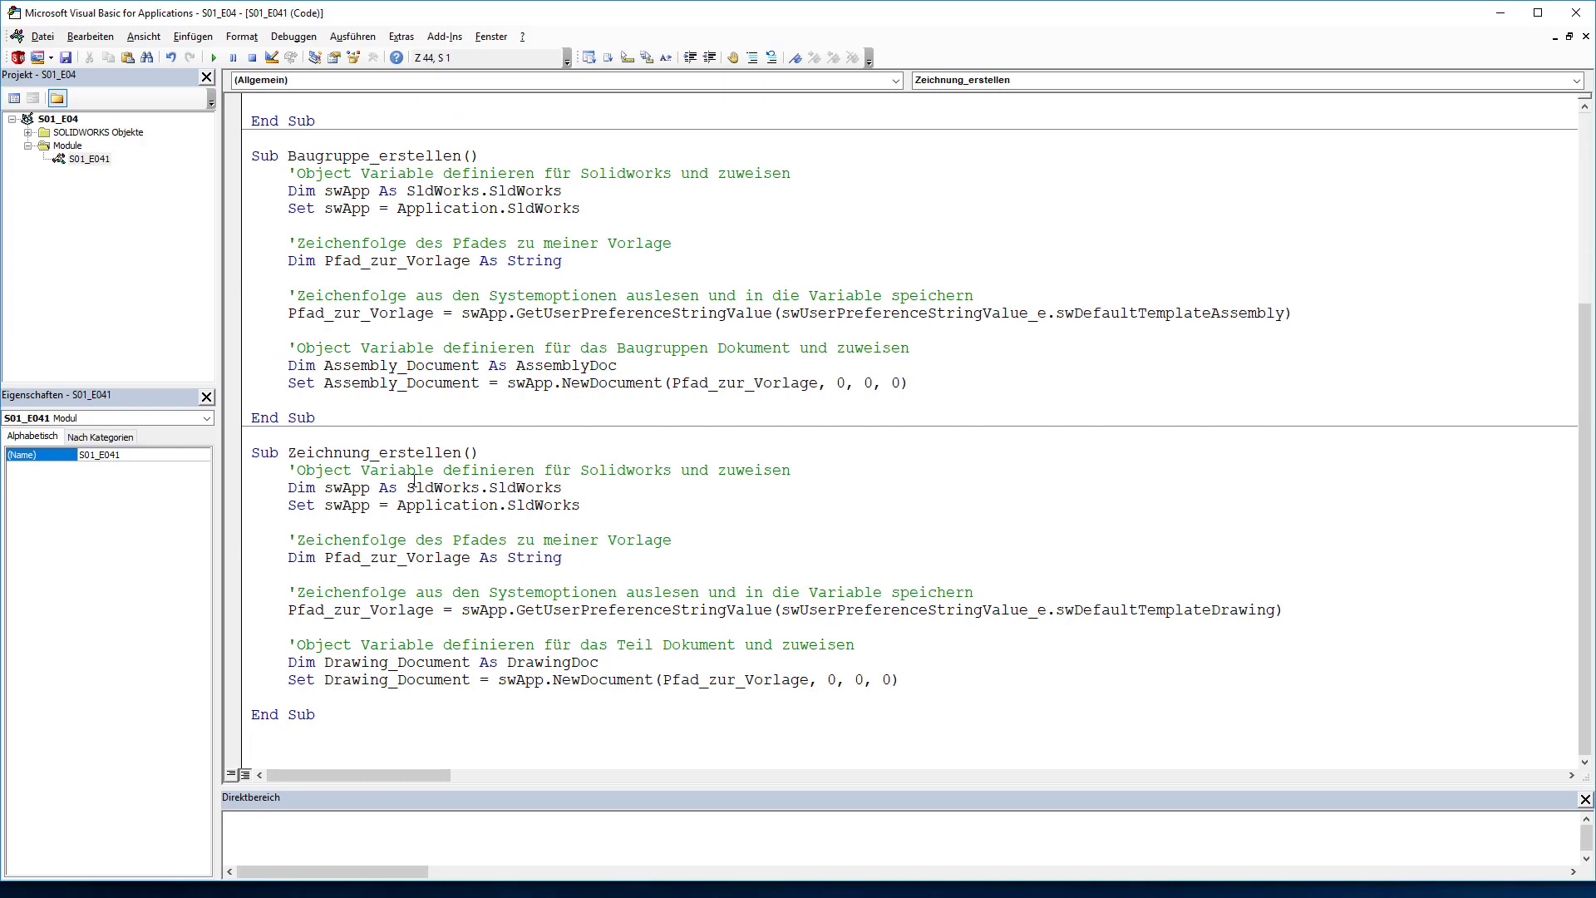
scroll(414, 480, "up", 1)
scroll(366, 440, "up", 5)
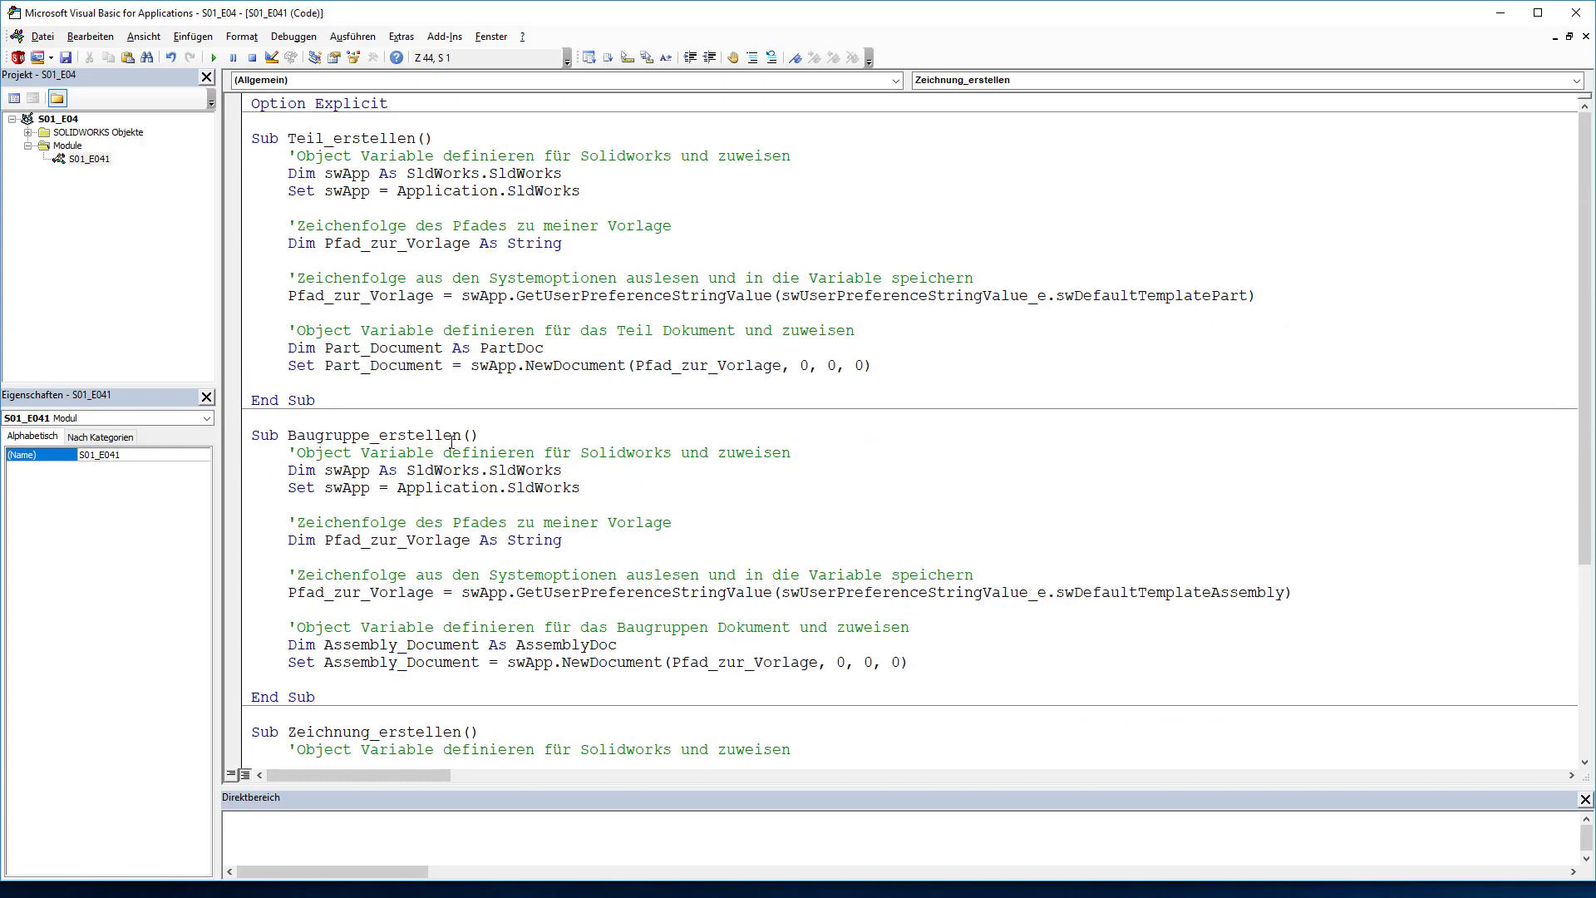
Save the S01_E04 macro project and create the new empty part Teil4 in SOLIDWORKS.
left_click(64, 58)
key("alt+F11")
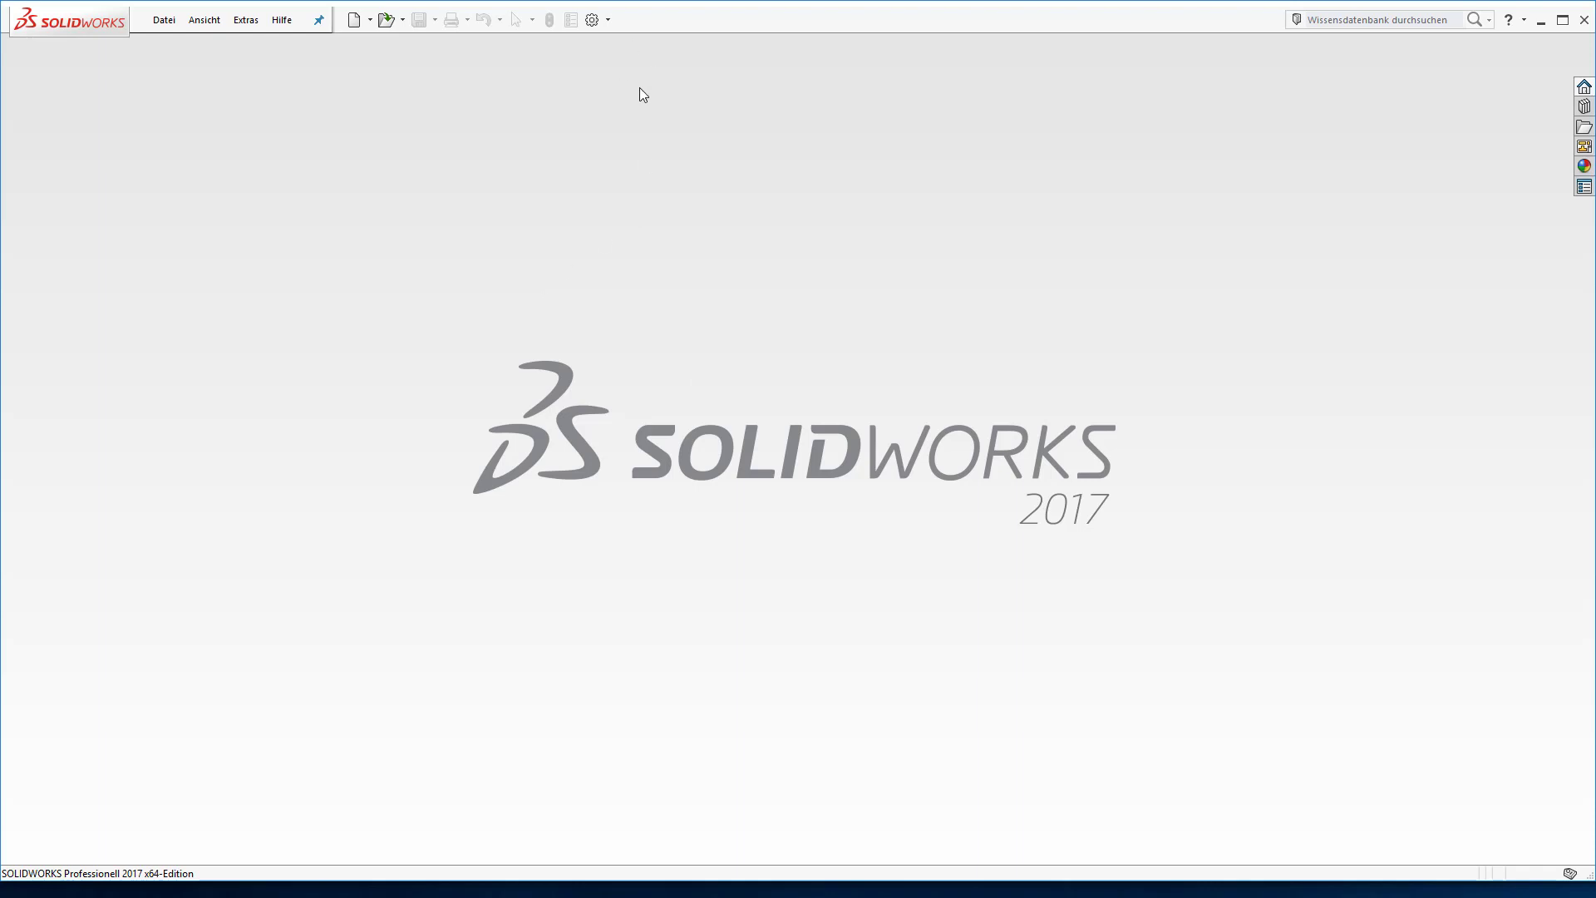
right_click(656, 23)
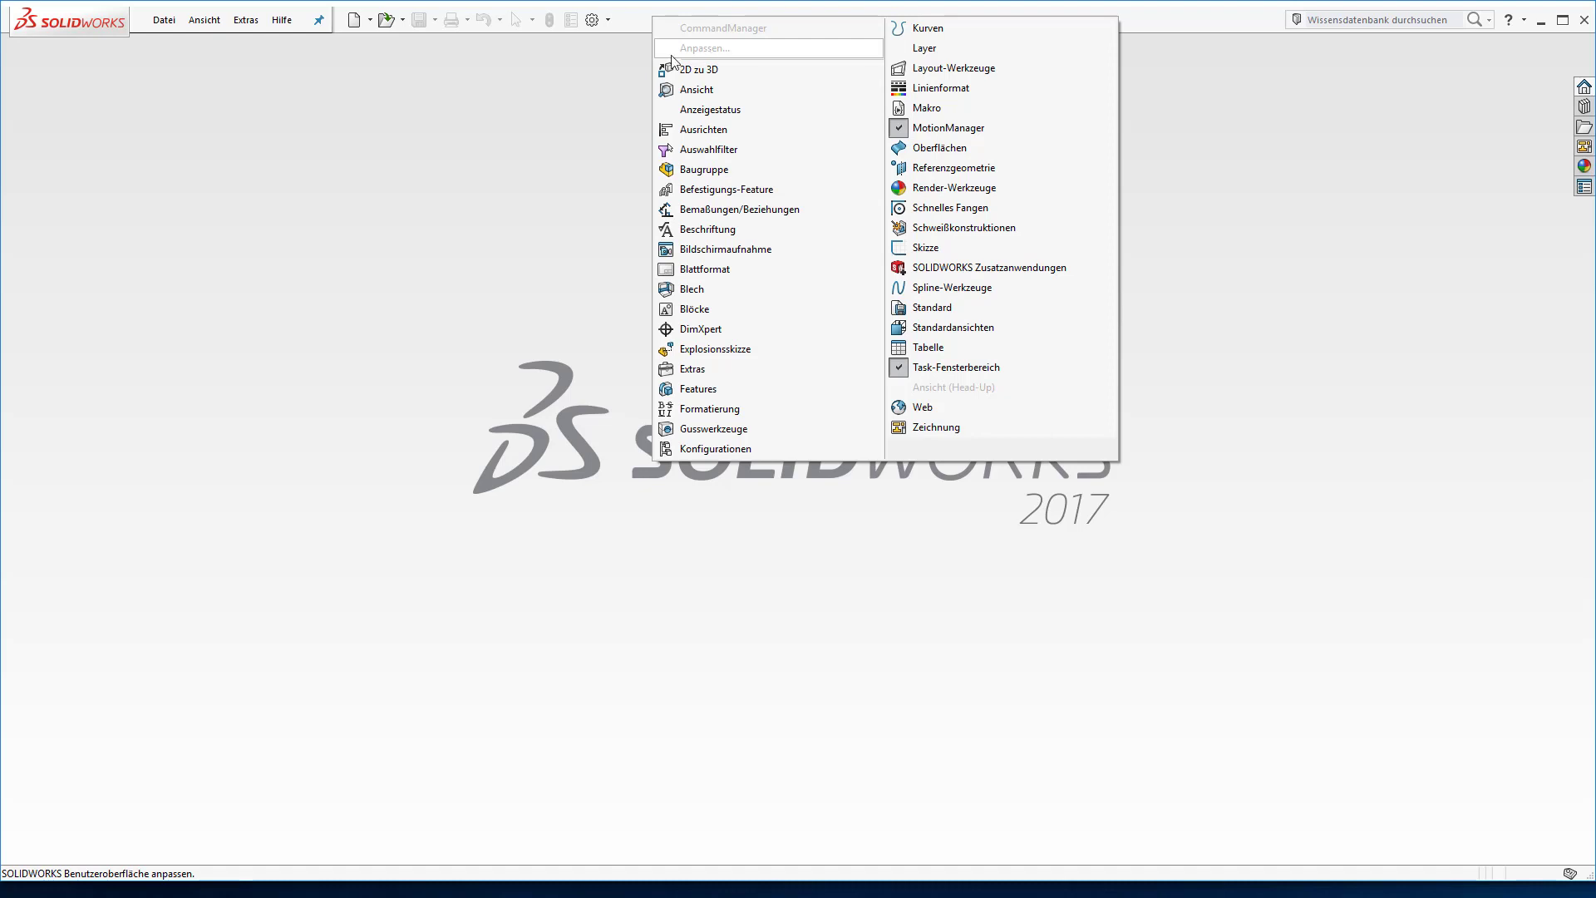
left_click(355, 22)
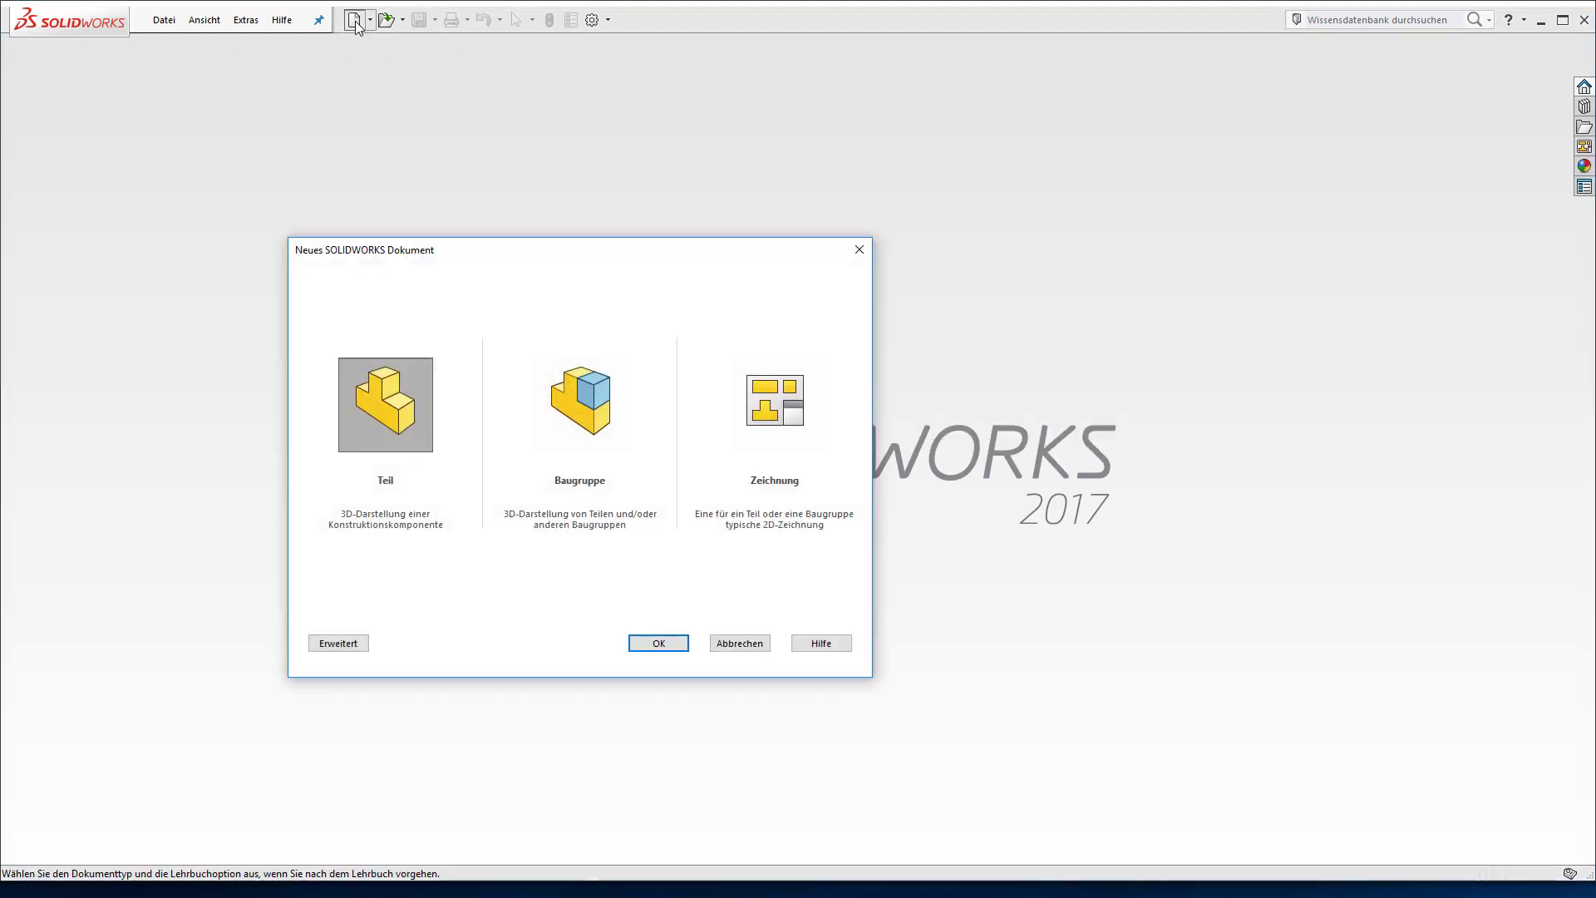
left_click(659, 641)
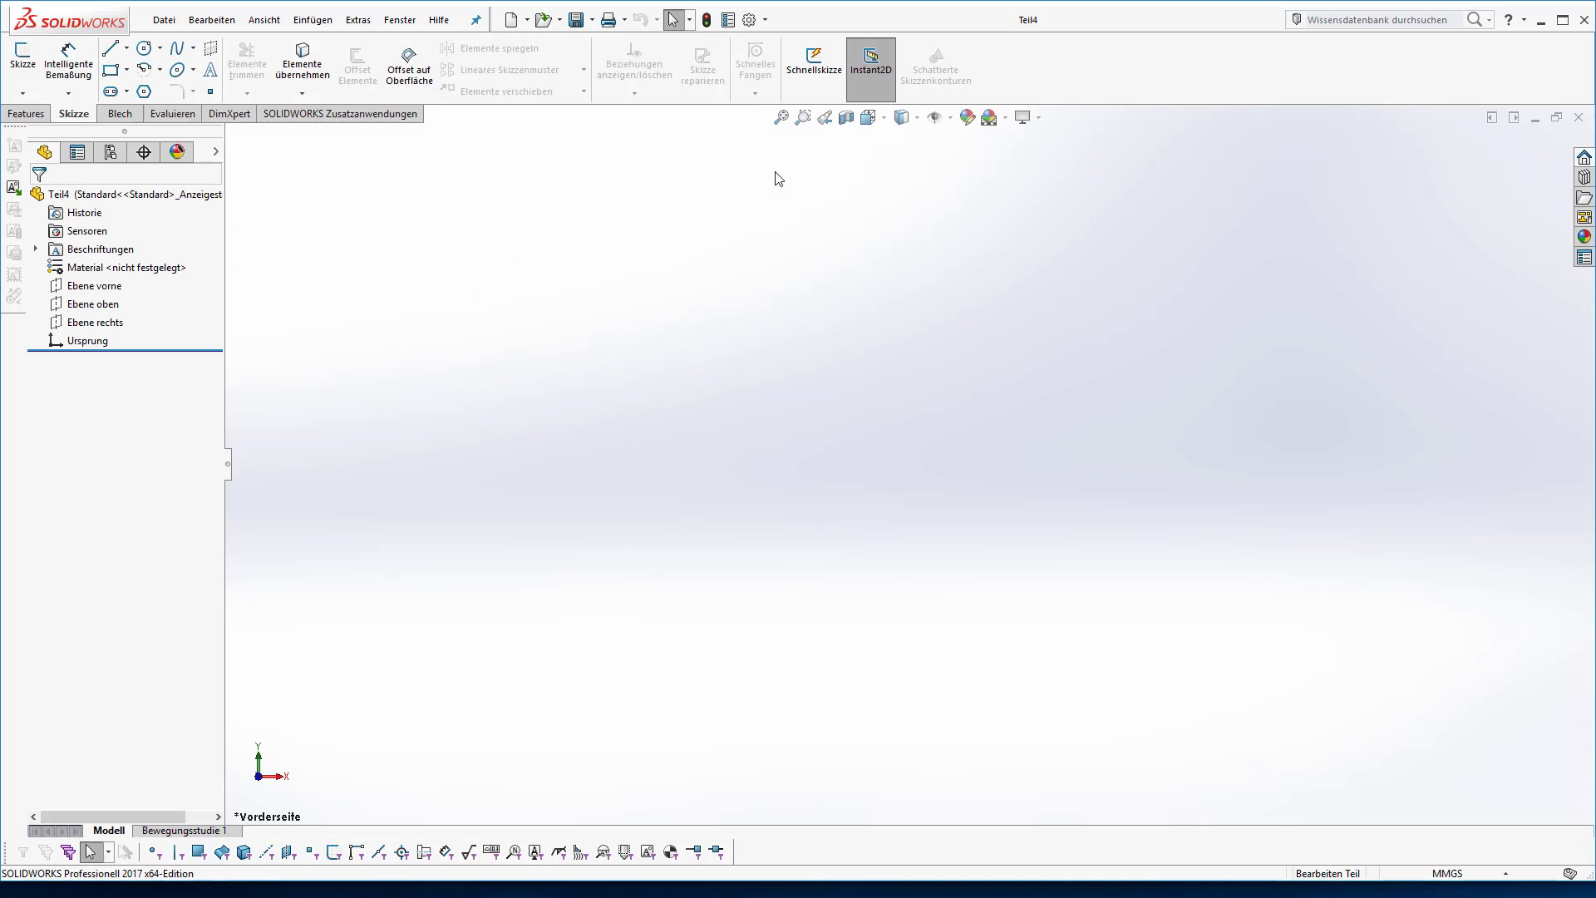
right_click(819, 19)
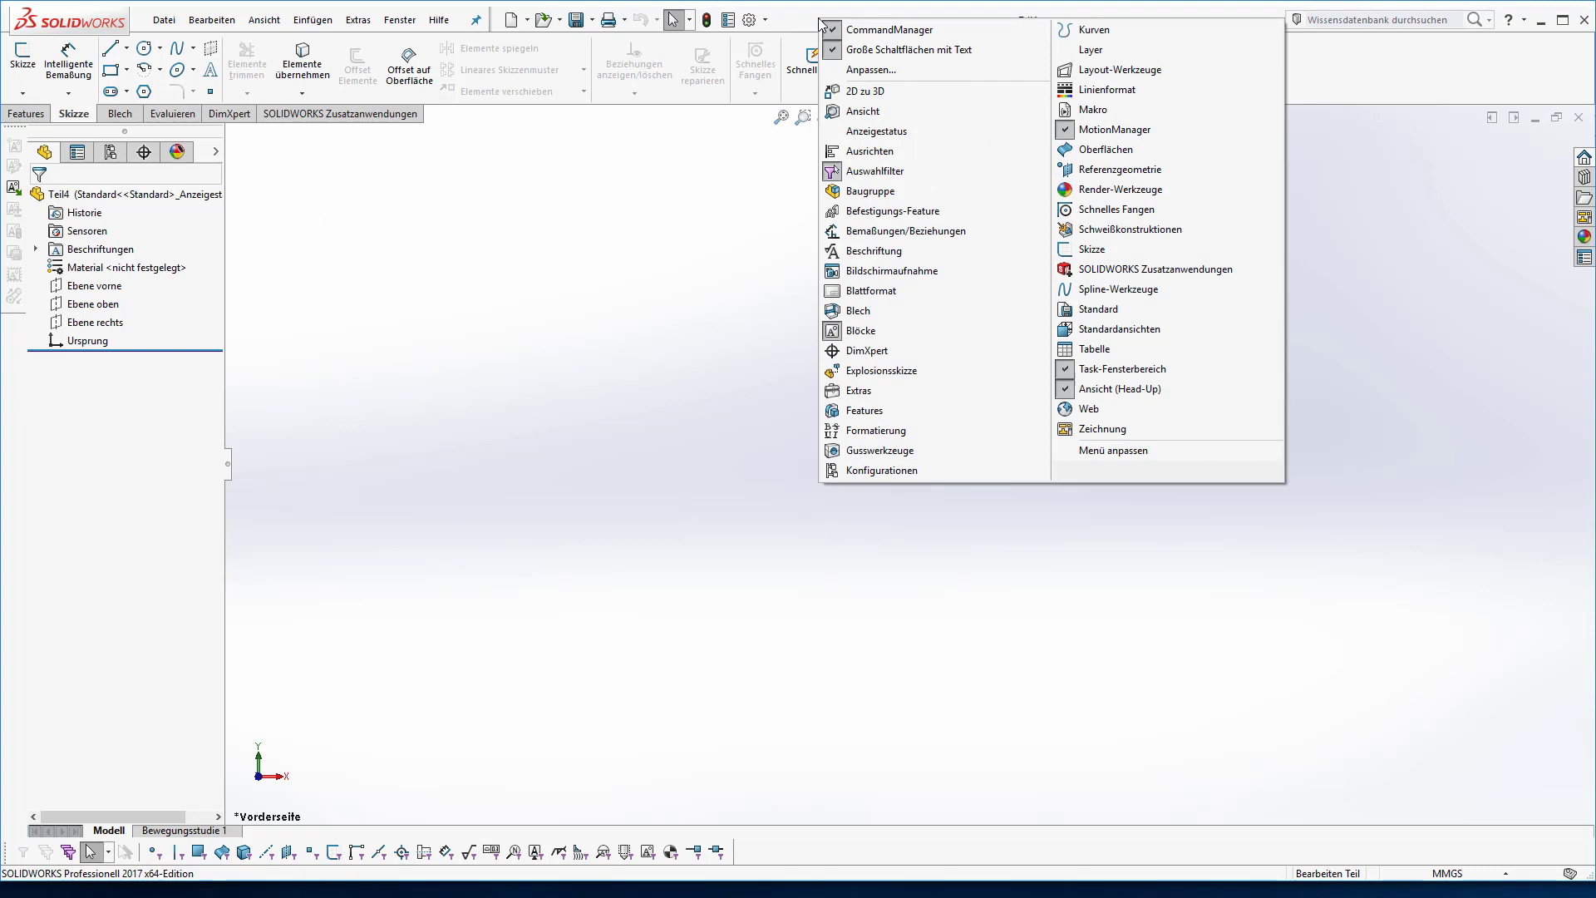
Drag a new macro button from Customize's Makro command category onto the top toolbar.
left_click(865, 75)
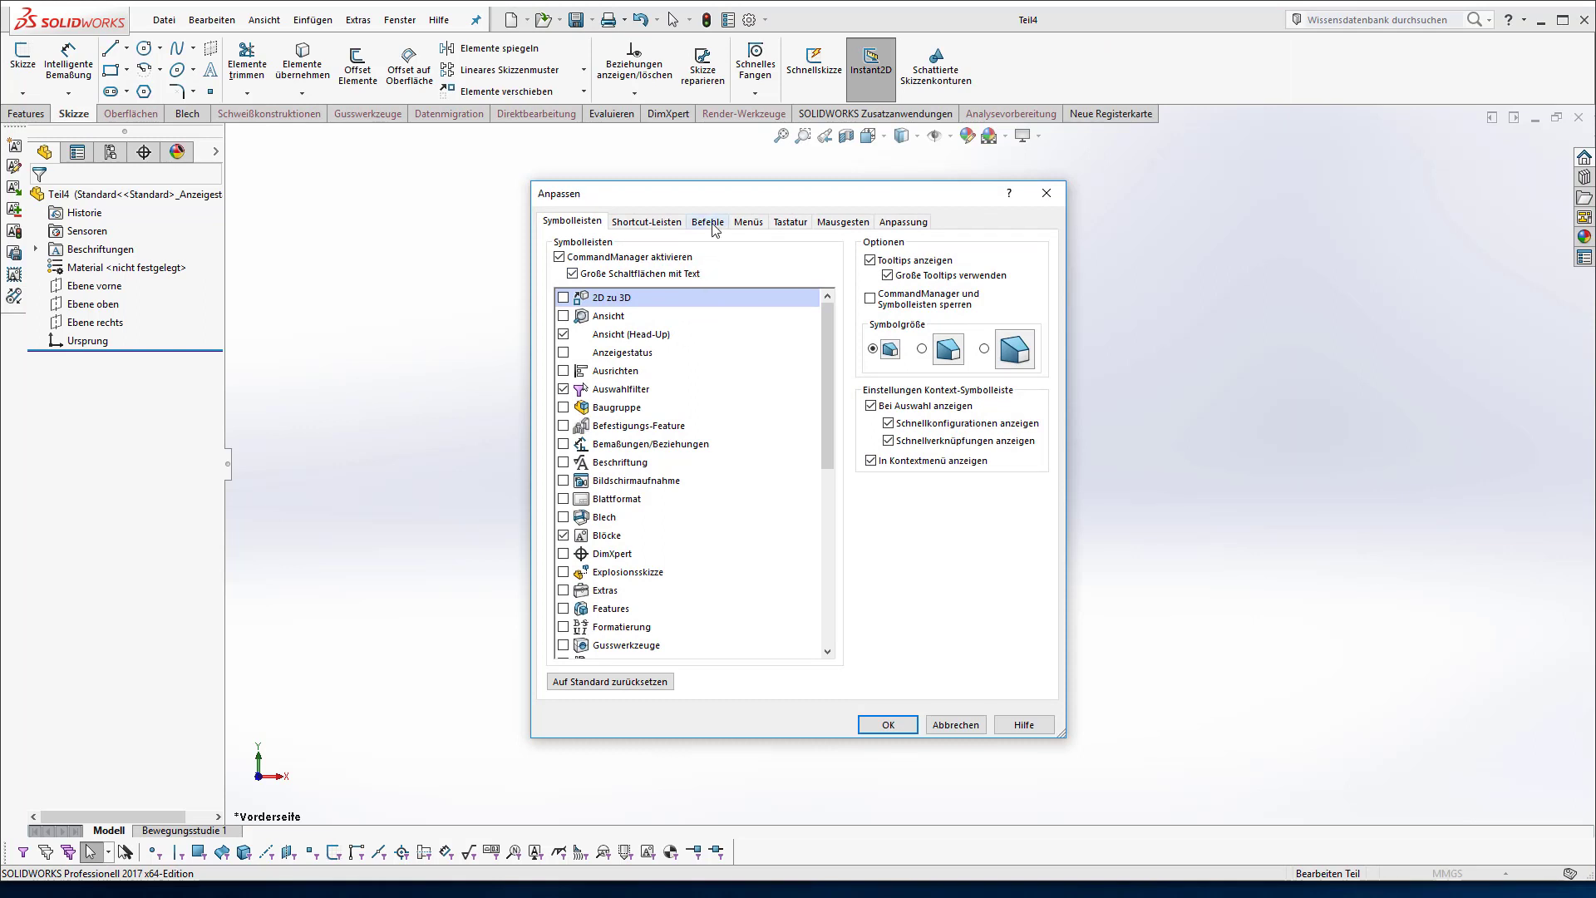
left_click(709, 222)
left_click(570, 488)
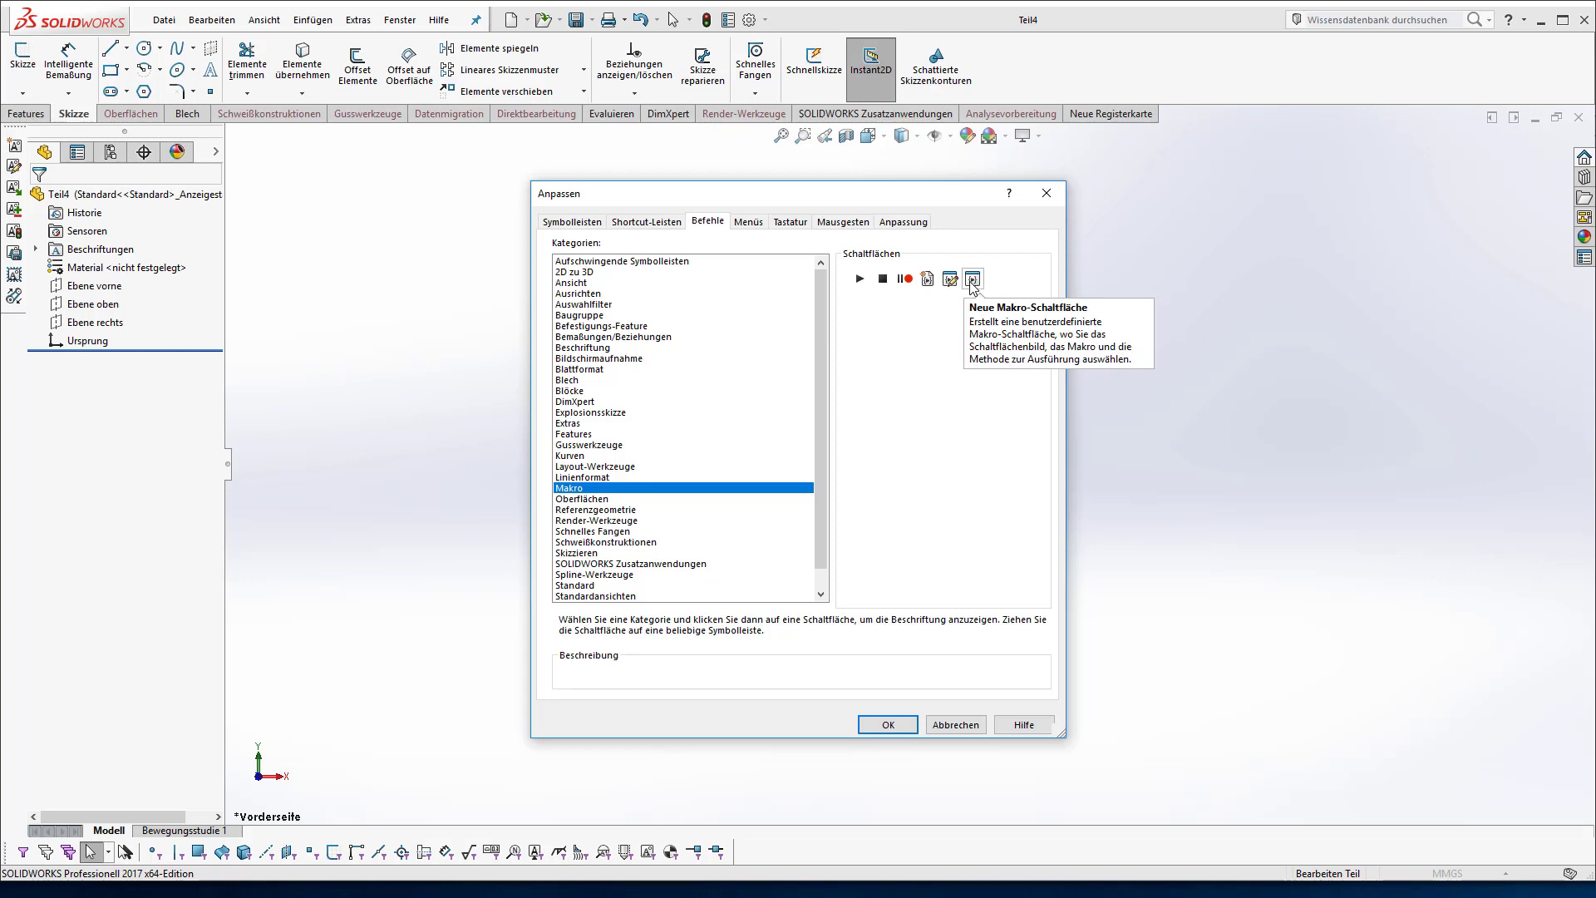
left_click_drag(971, 283, 782, 23)
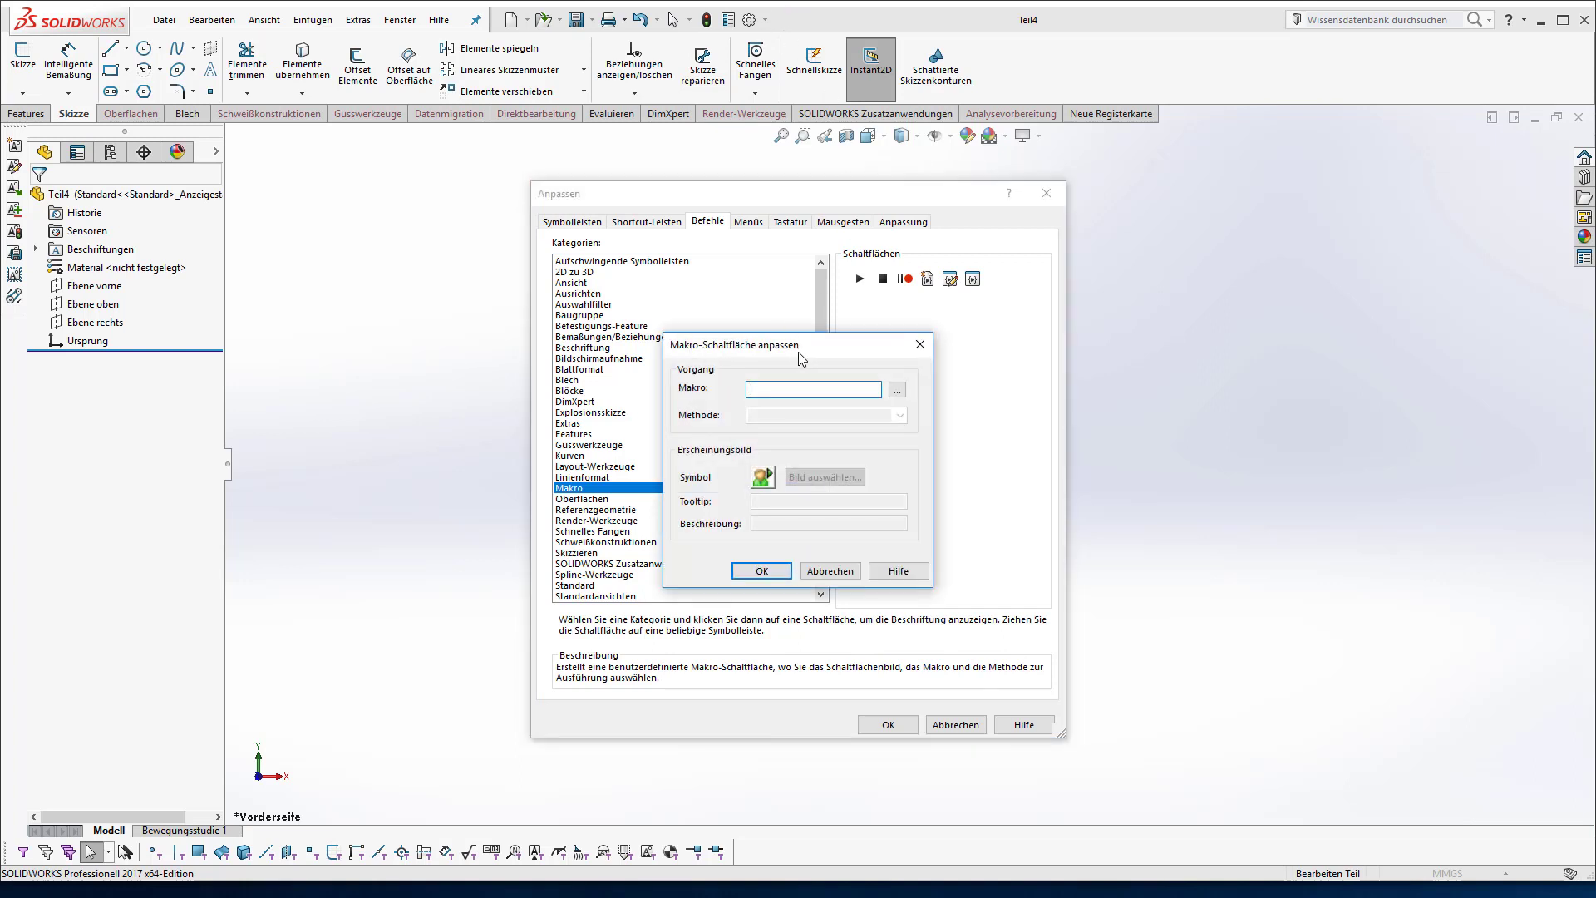
Assign the button to S01-E04.swp with method S01_E041.Teil_erstellen.
key("Tab")
key("Return")
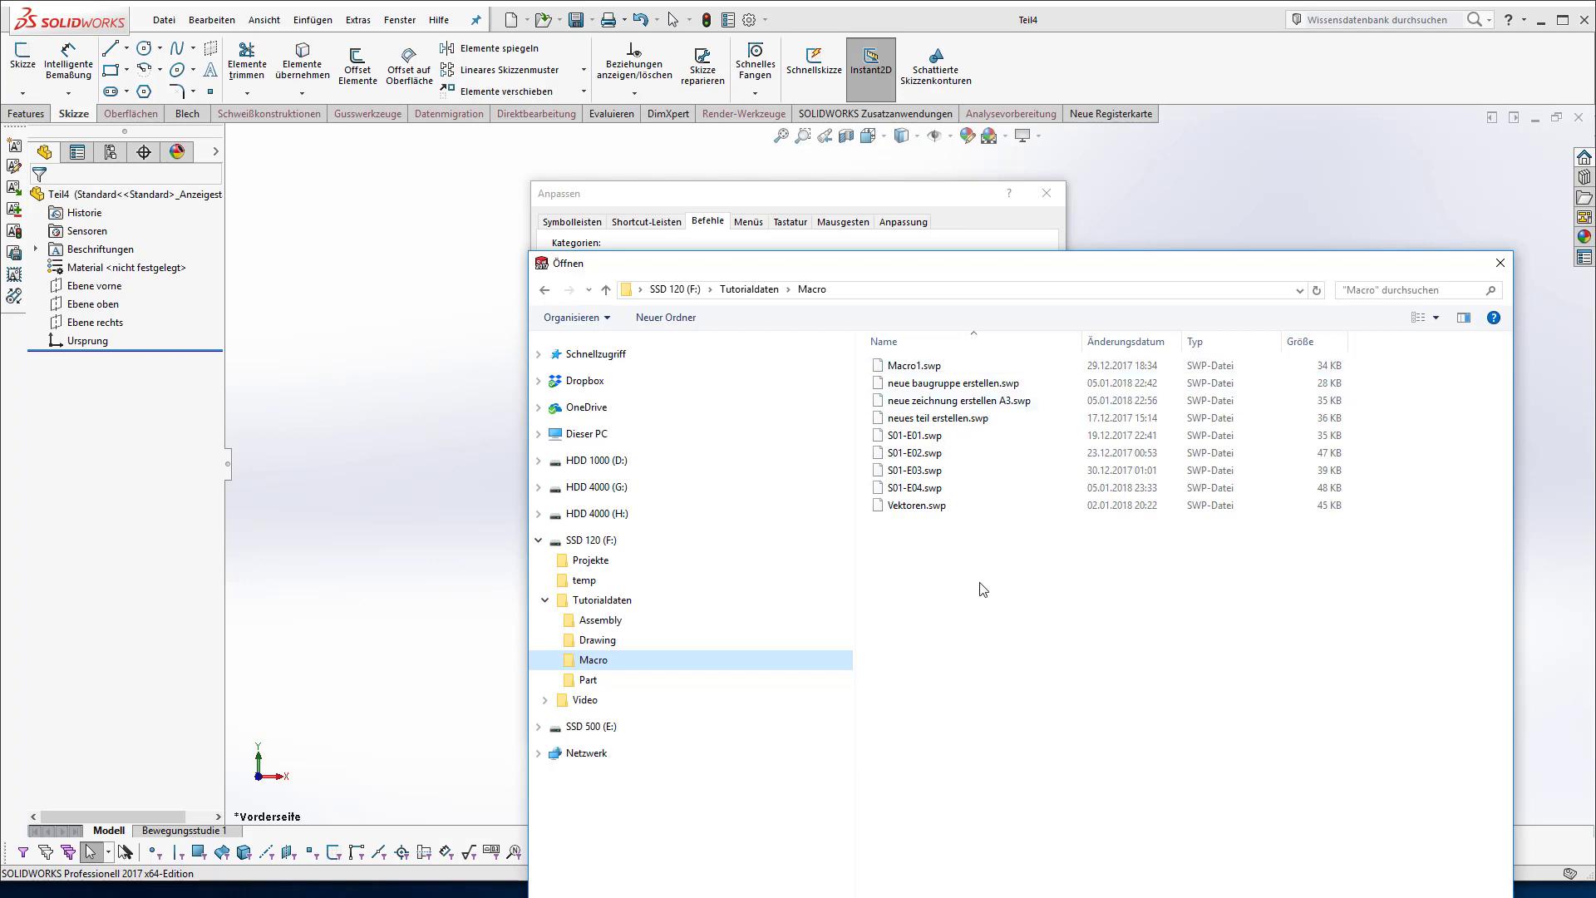
left_click(896, 492)
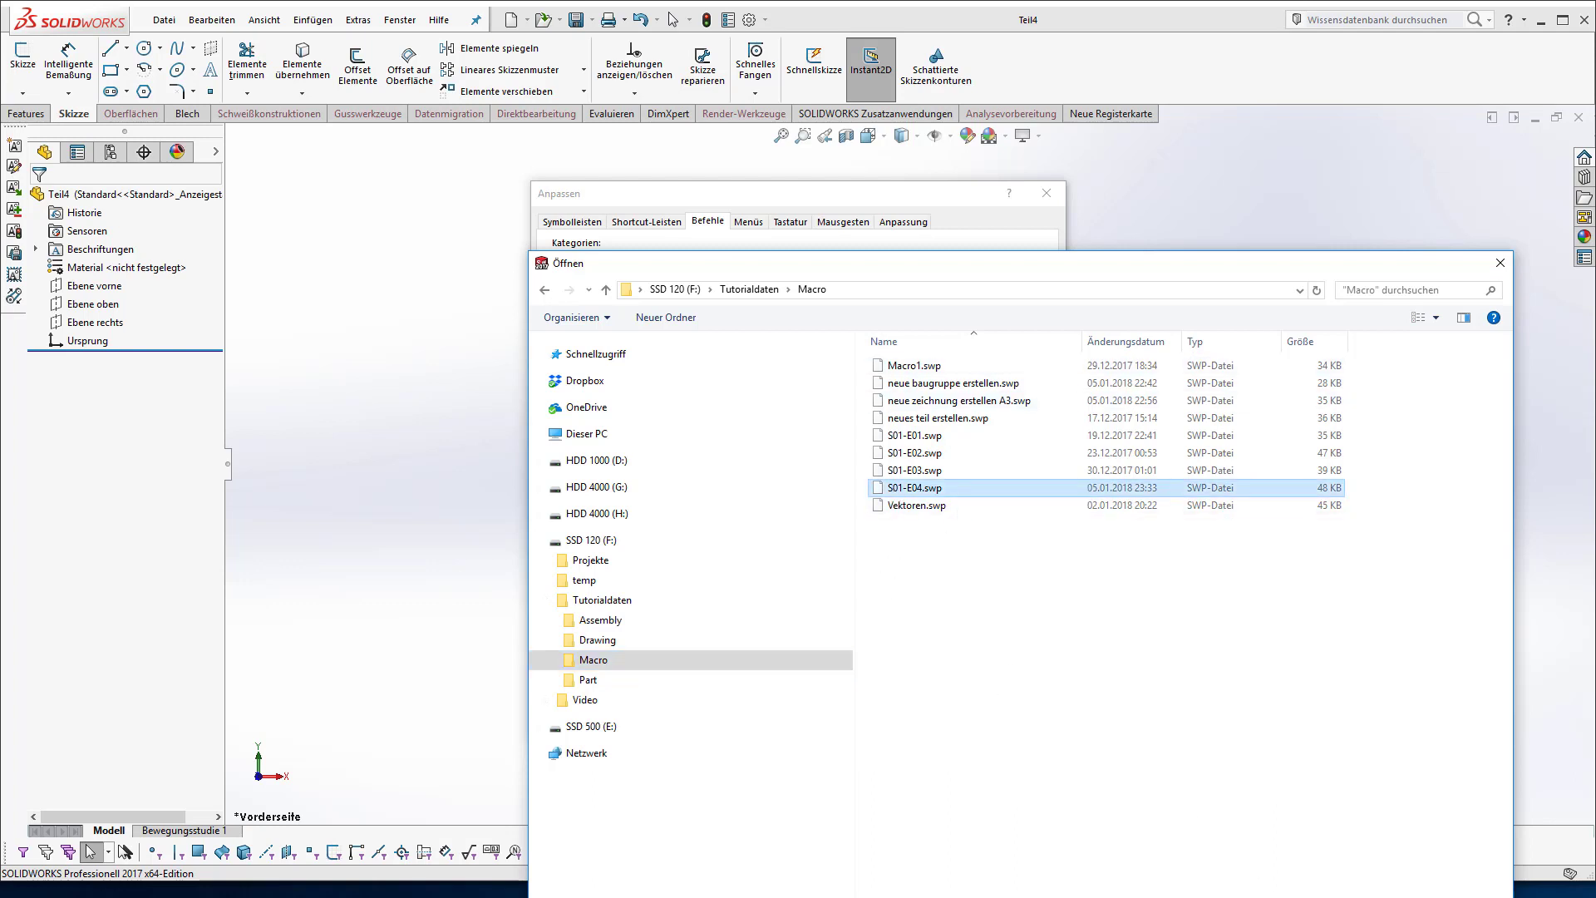
key("Return")
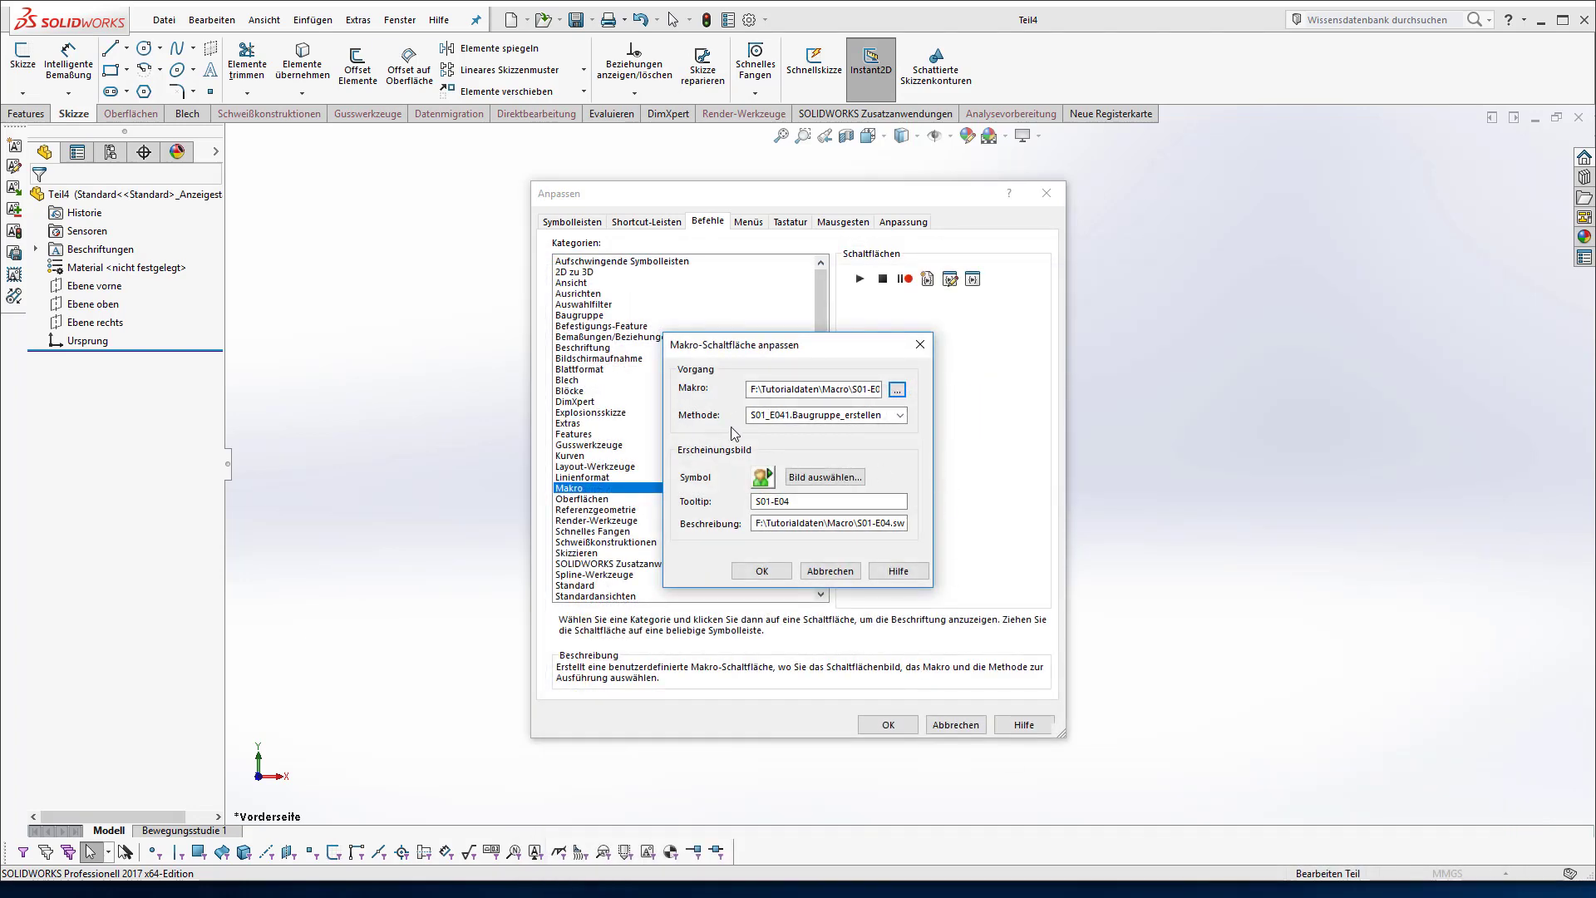
left_click(900, 415)
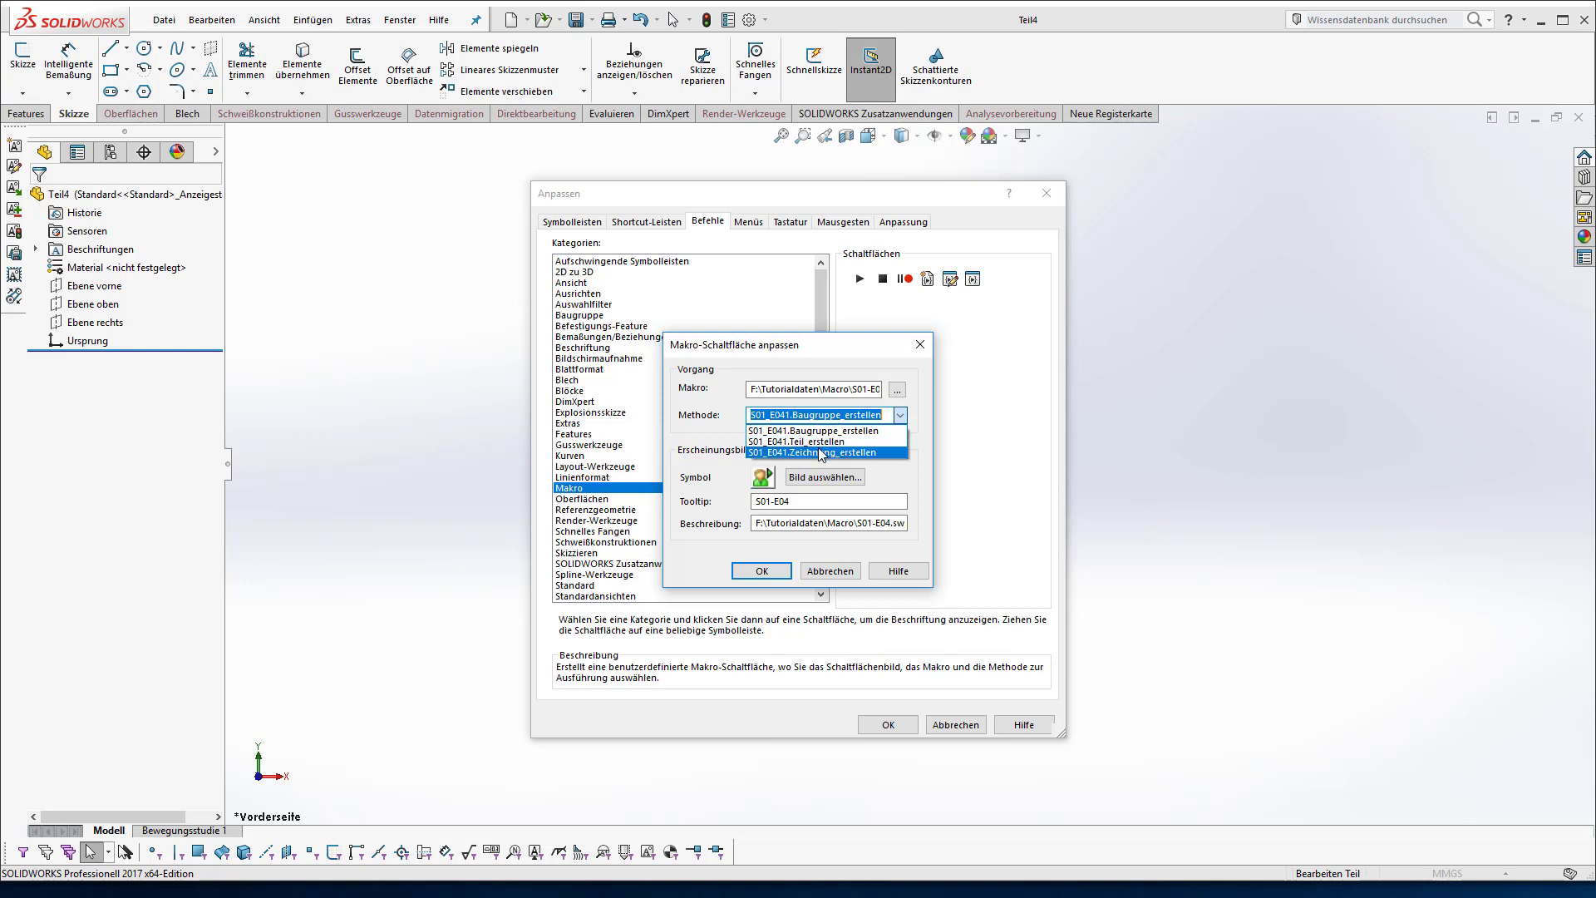
left_click(816, 442)
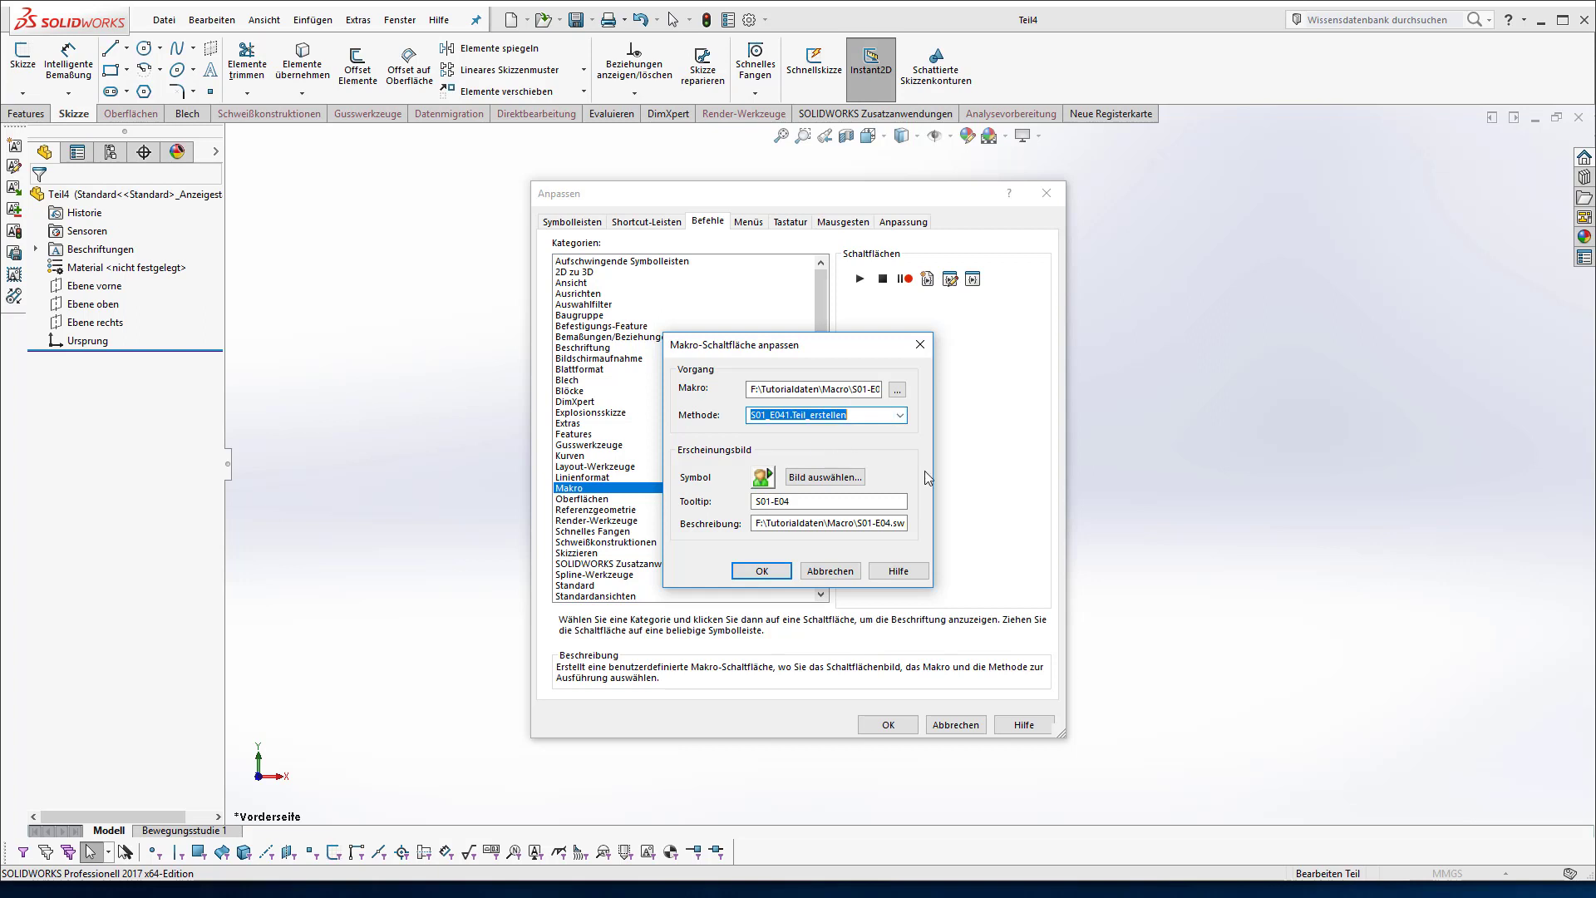
Set the tooltip to 'Teil erstellen', clear the description, confirm, and reopen the button settings.
double_click(765, 502)
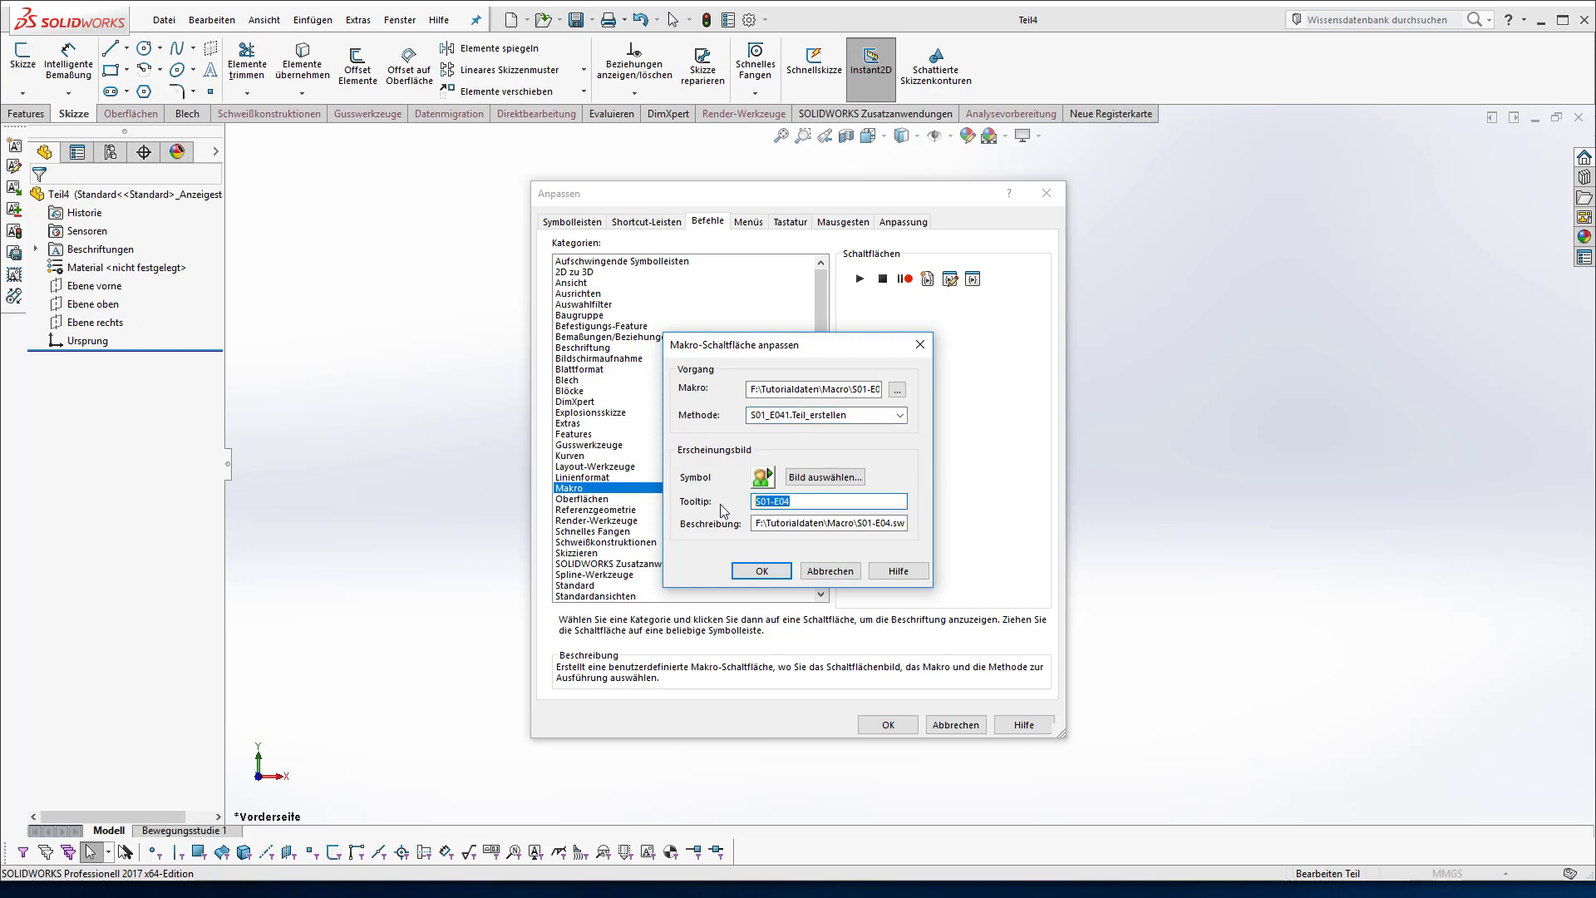
type("Teil erst")
type("ellen")
key("Tab")
key("Home")
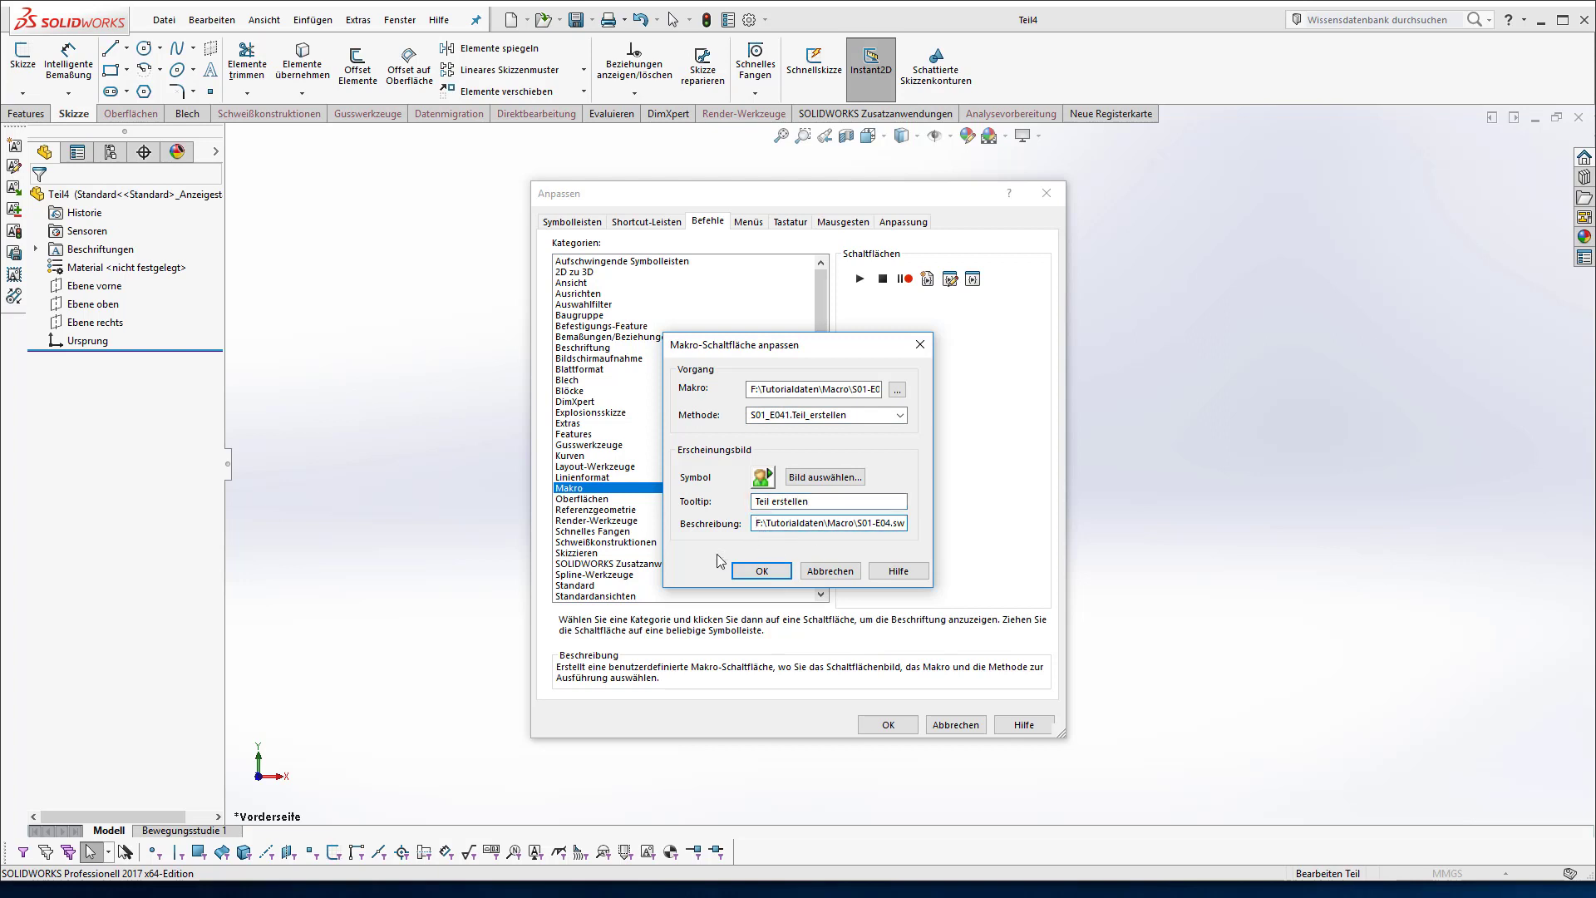
key("Delete")
key("Delete")
key("Delete")
key("Delete")
key("Delete")
key("Delete")
key("Delete")
key("Delete")
left_click(761, 571)
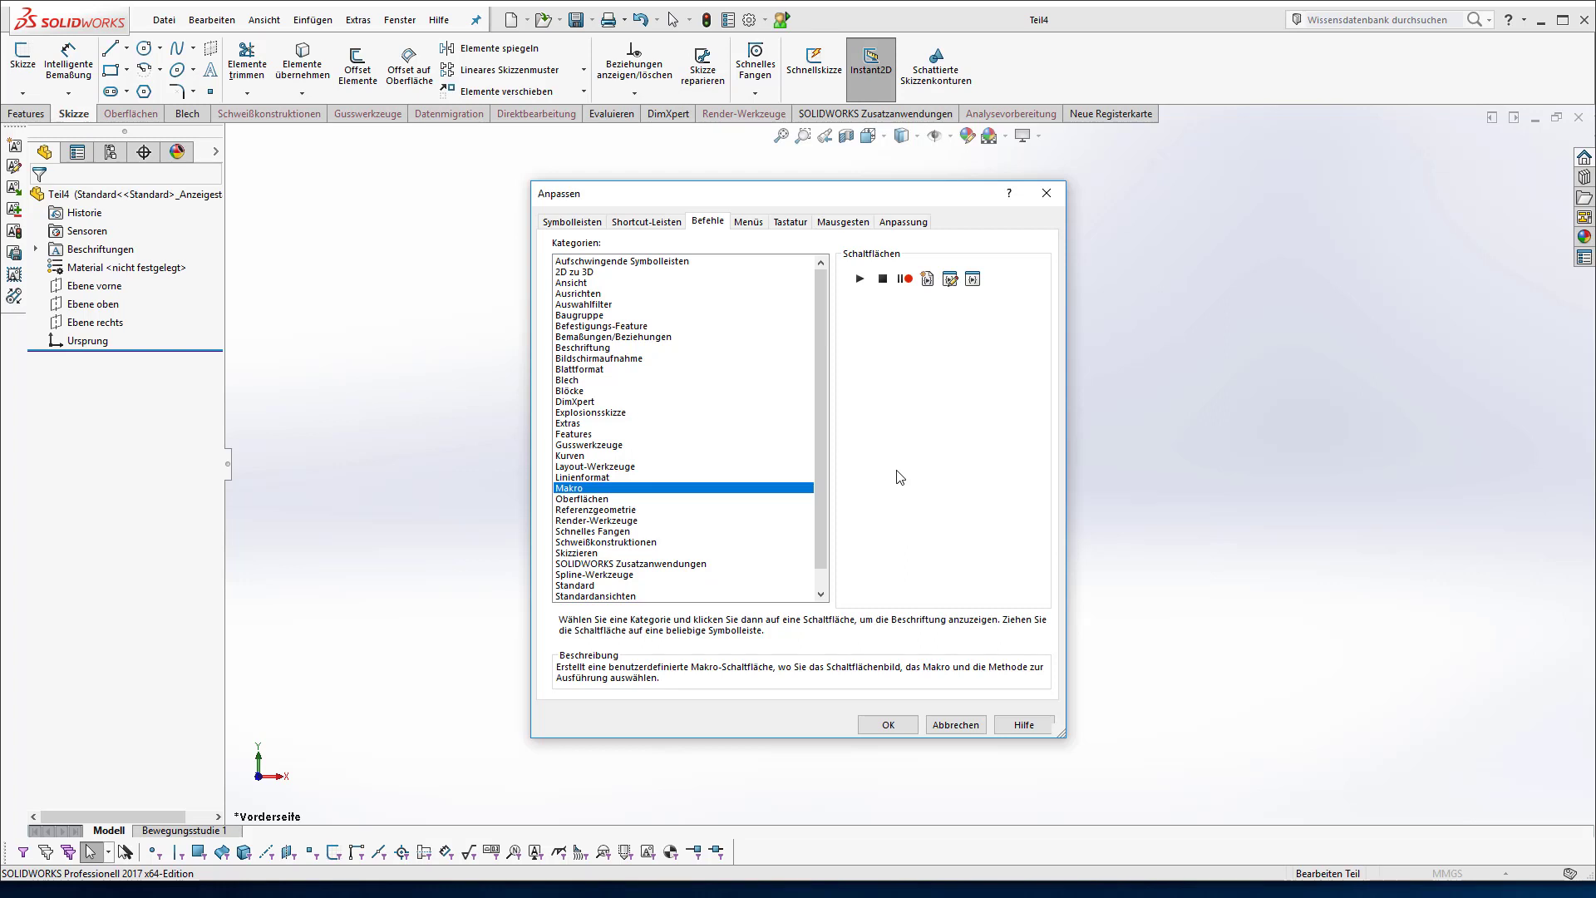
left_click(785, 25)
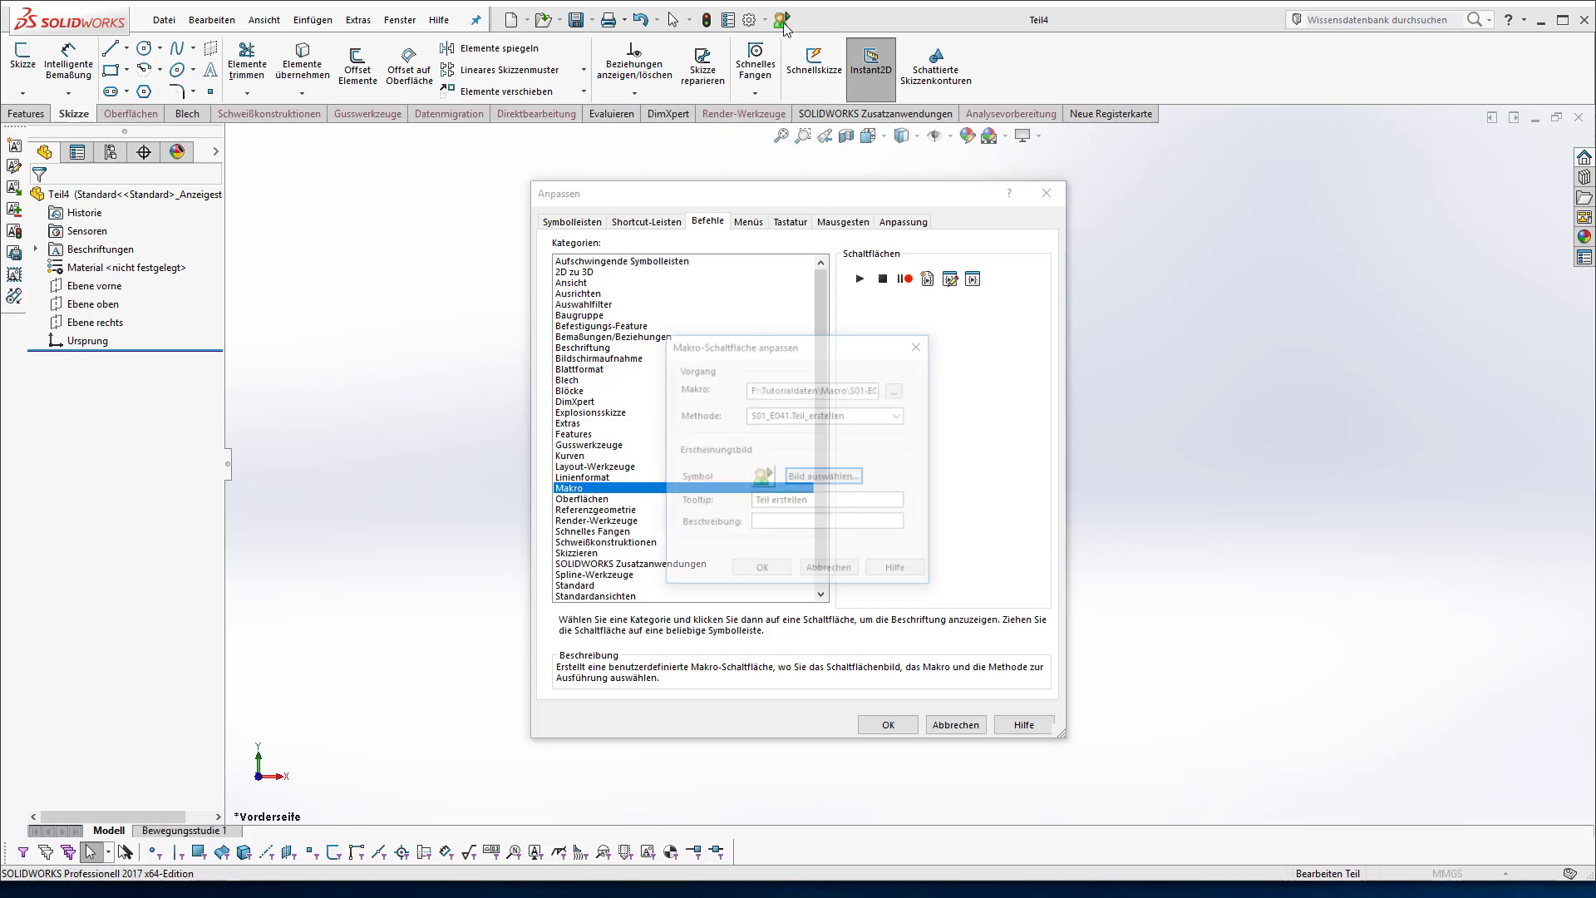
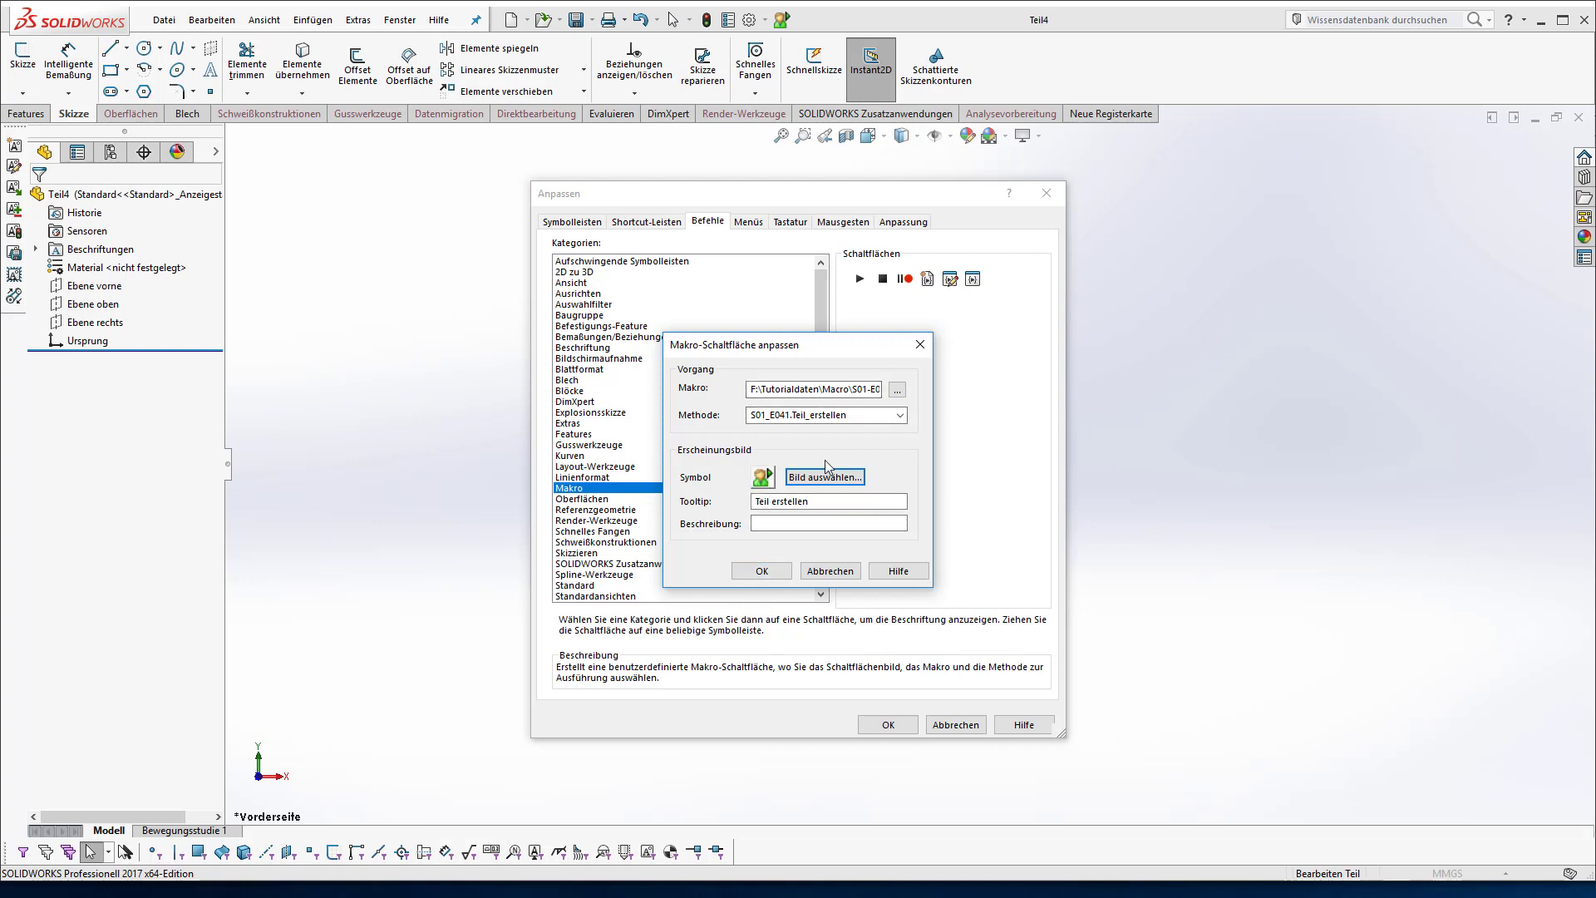
Confirm the Teil erstellen button and add a second toolbar macro button running S01-E04.swp.
left_click(767, 572)
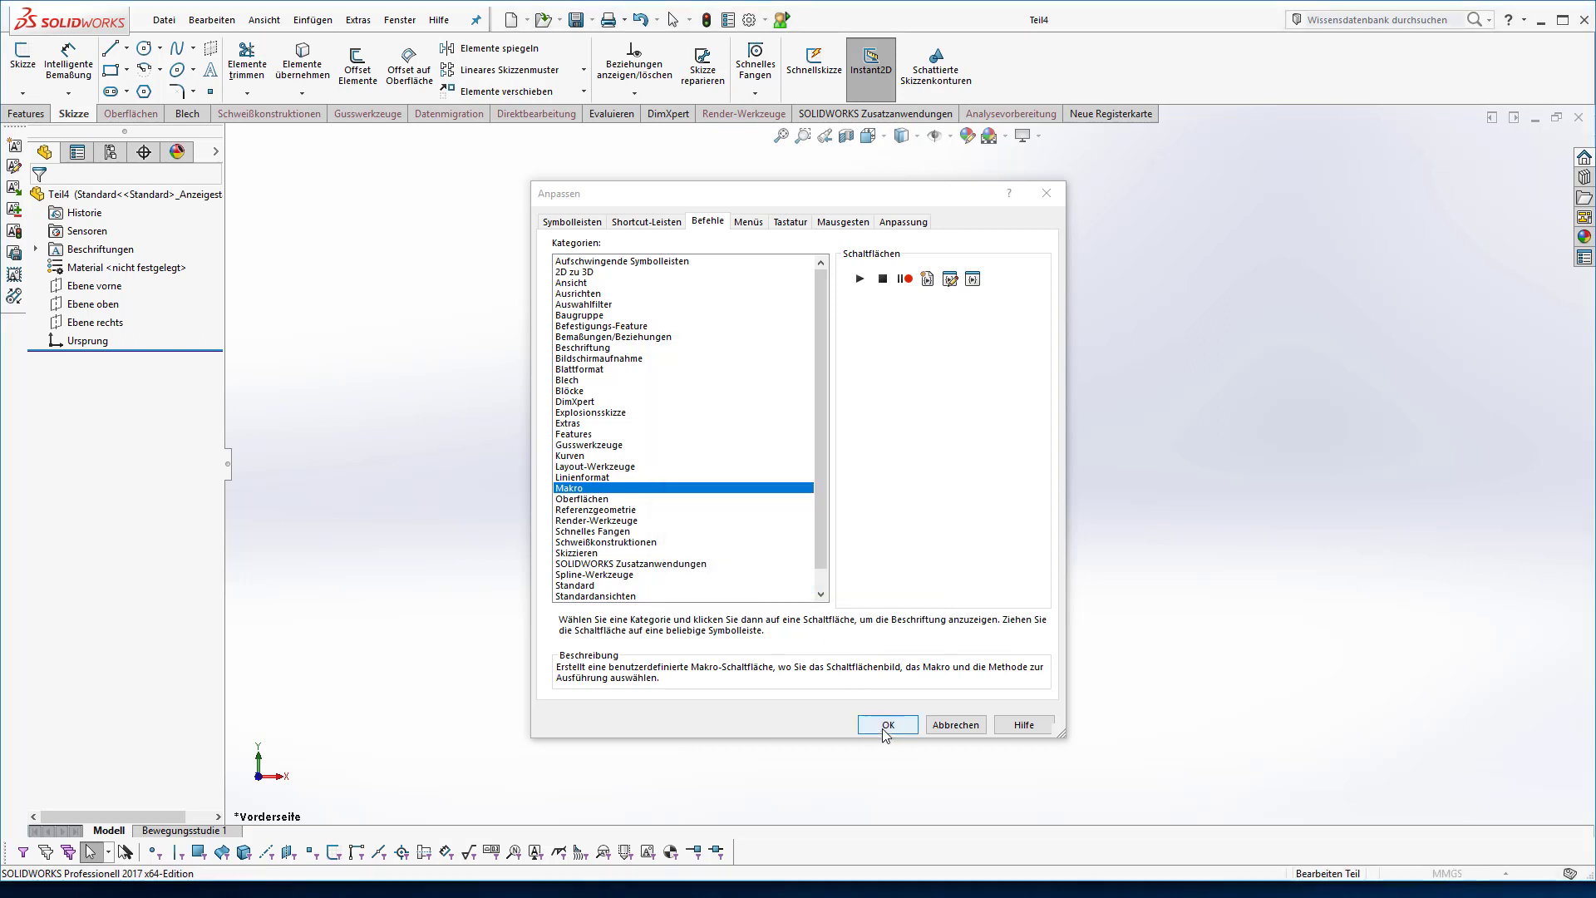
left_click_drag(970, 287, 811, 19)
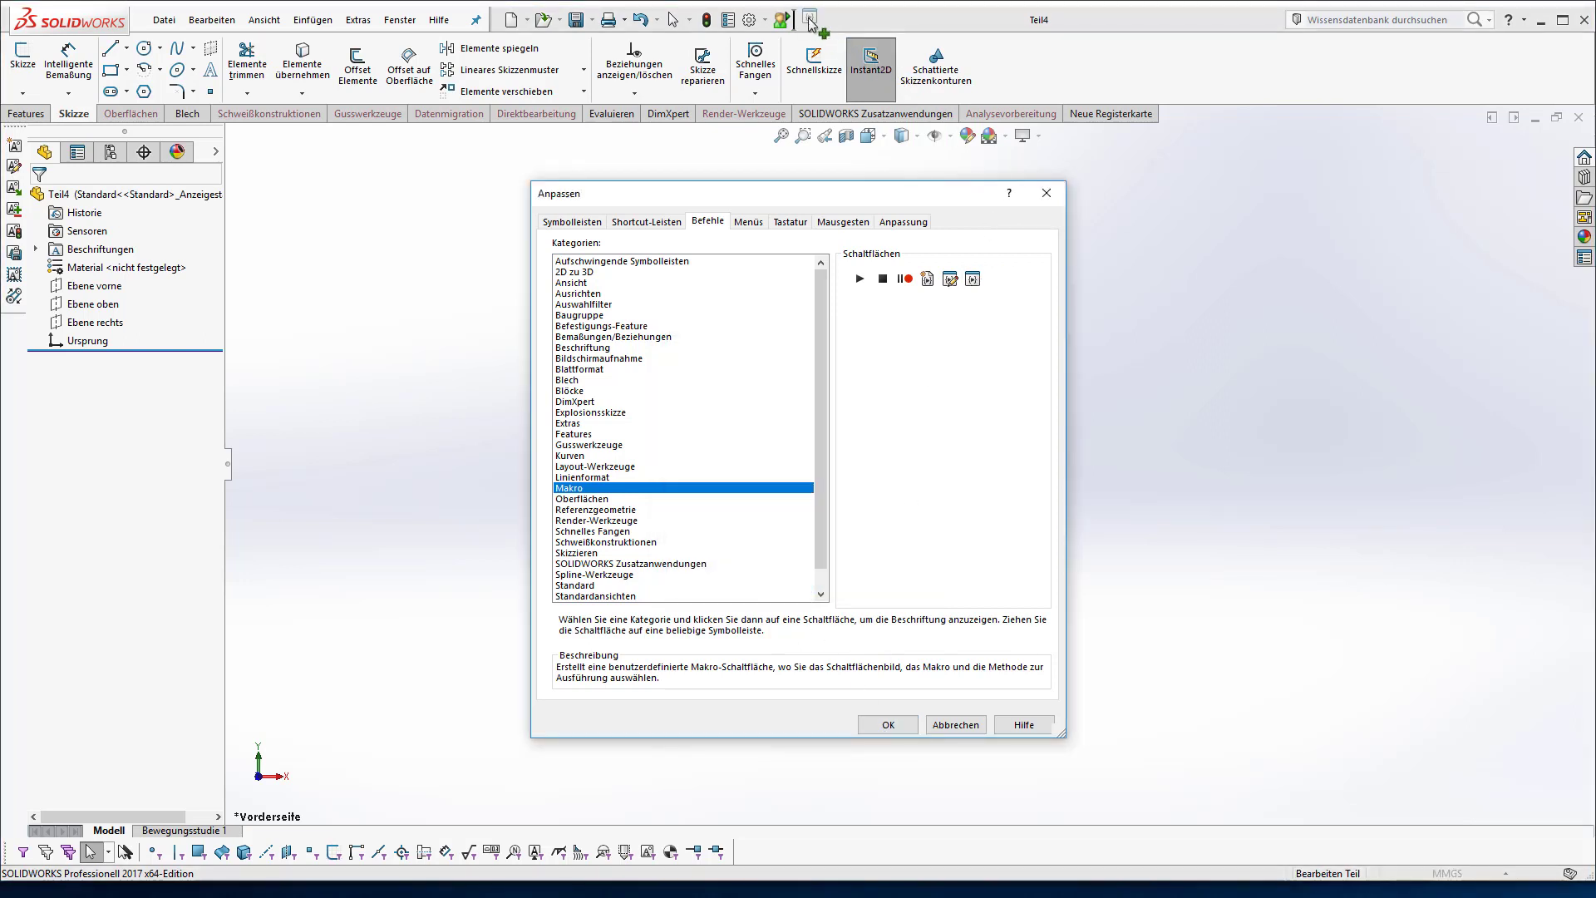
left_click(898, 390)
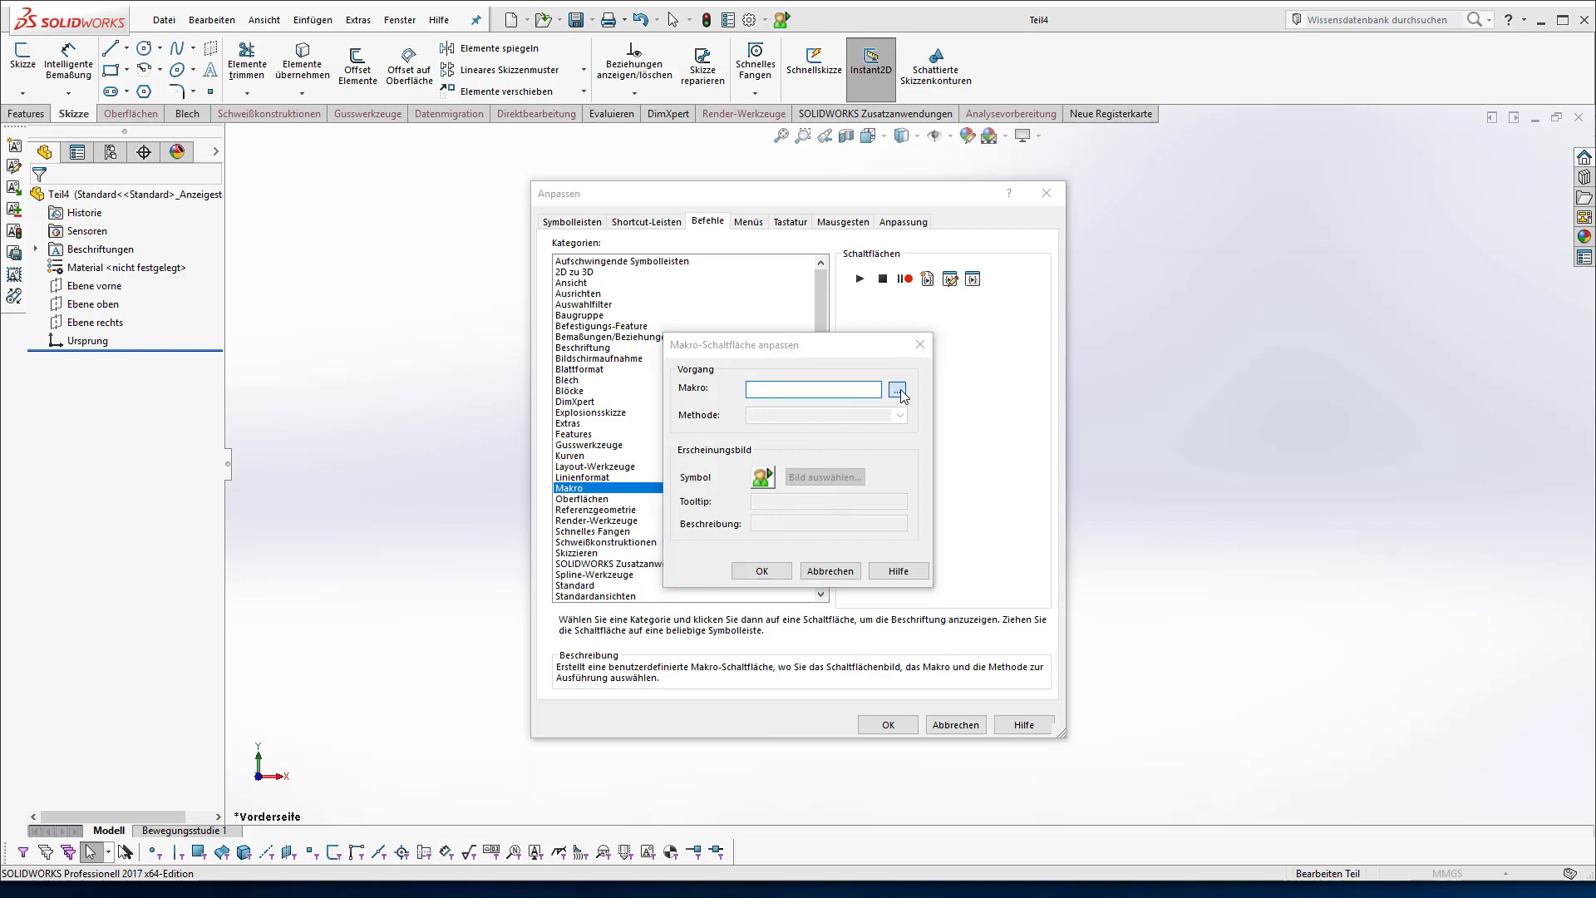
left_click(929, 489)
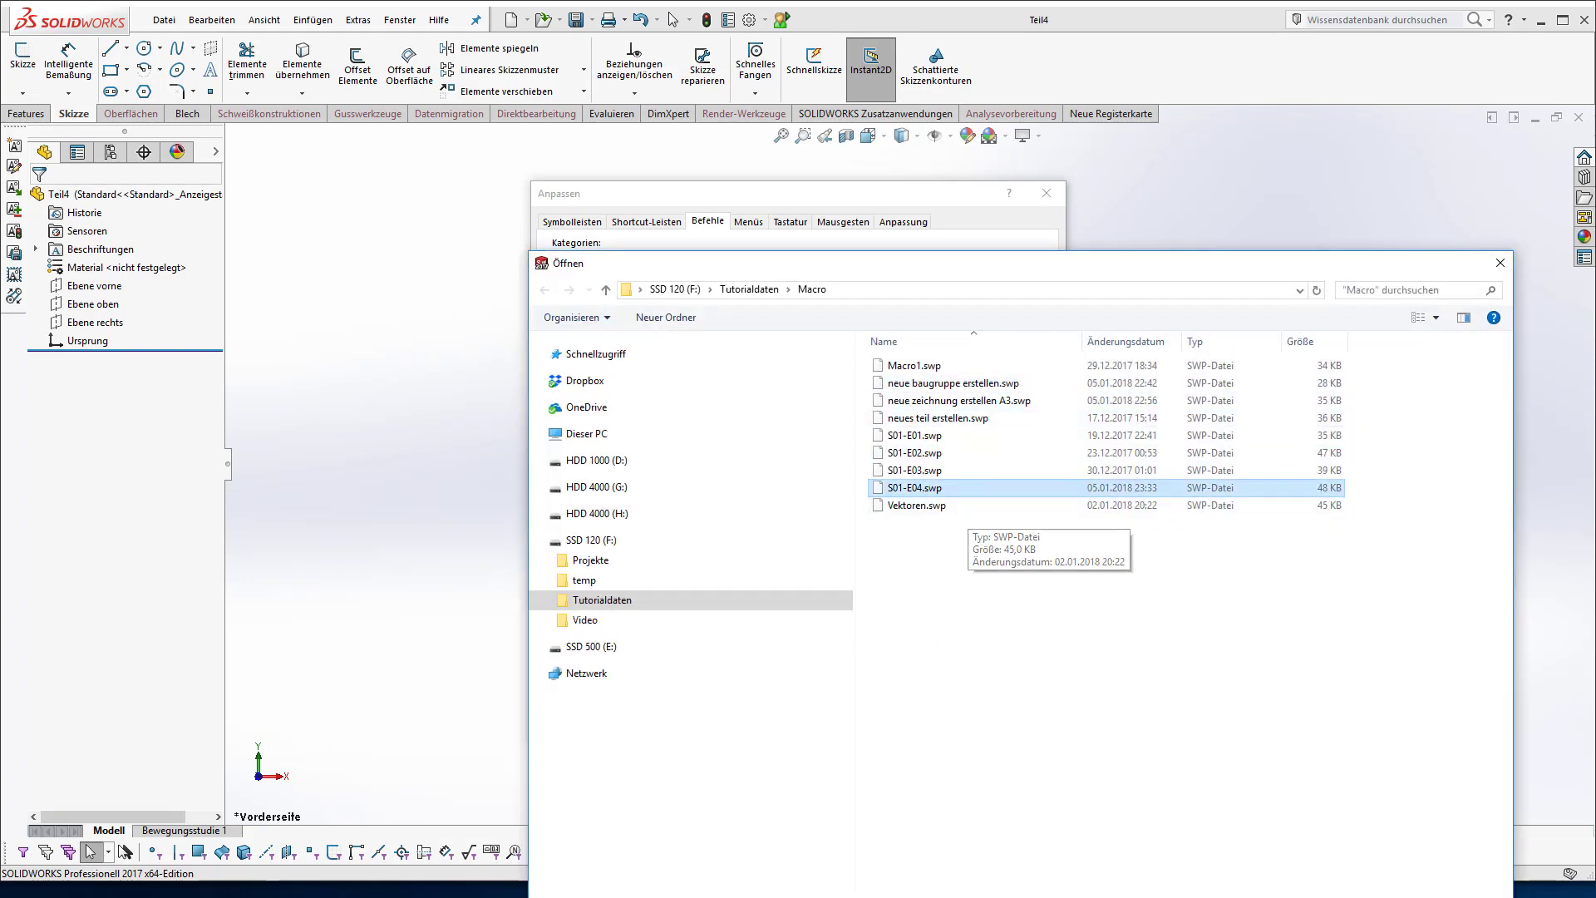
double_click(929, 489)
Give the second button the tooltip 'Baugruppe erstellen' with an empty description, then place a third button.
key("Tab")
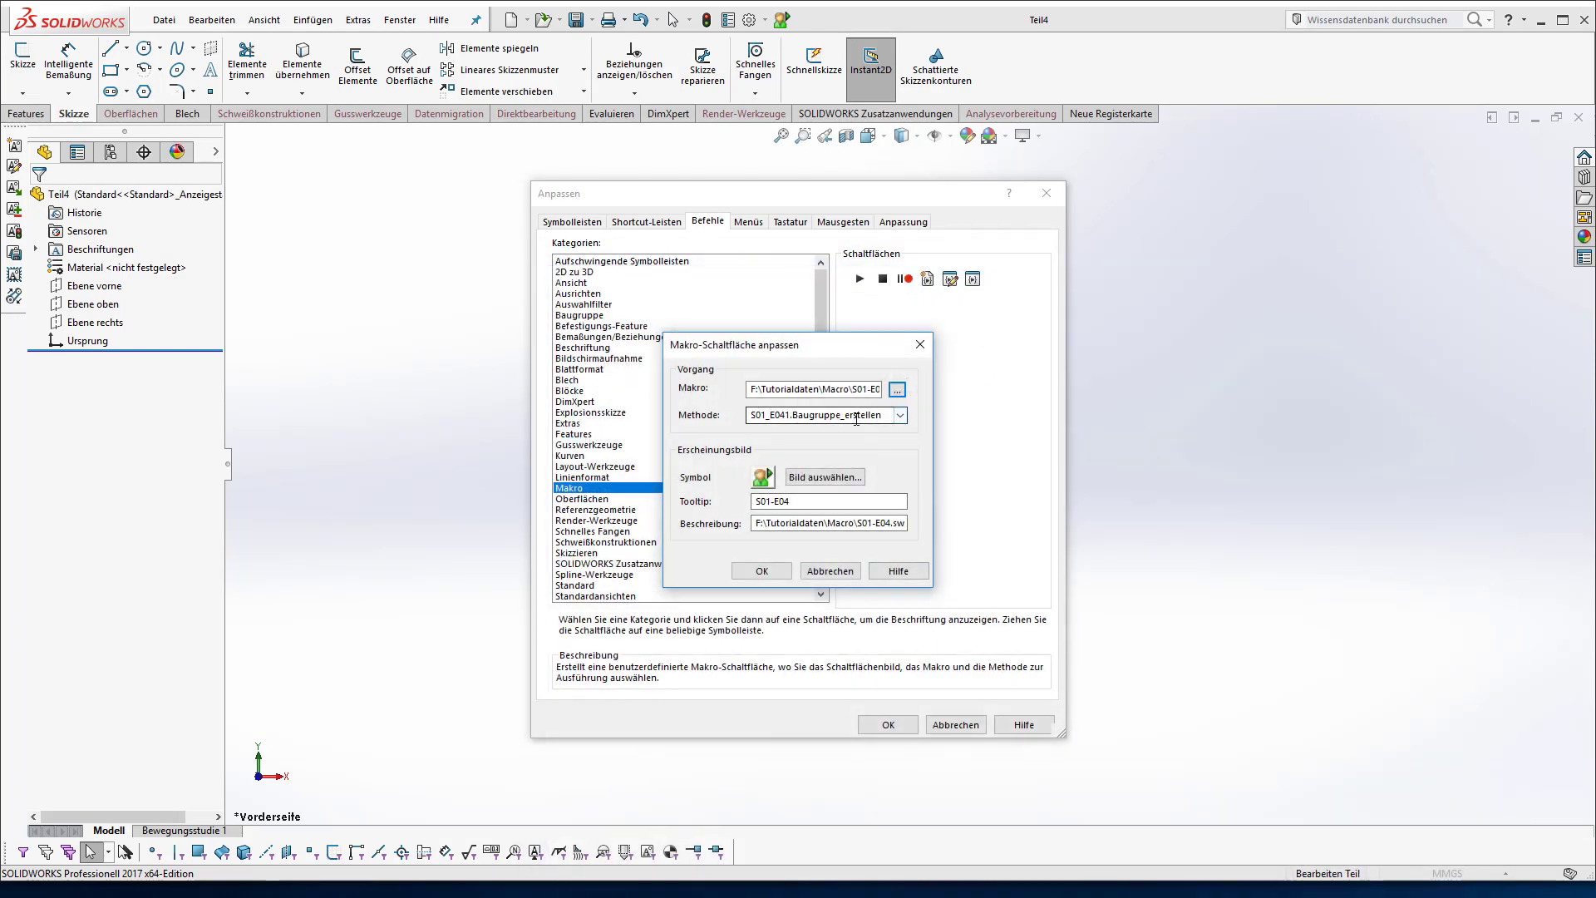
key("Tab")
key("Tab")
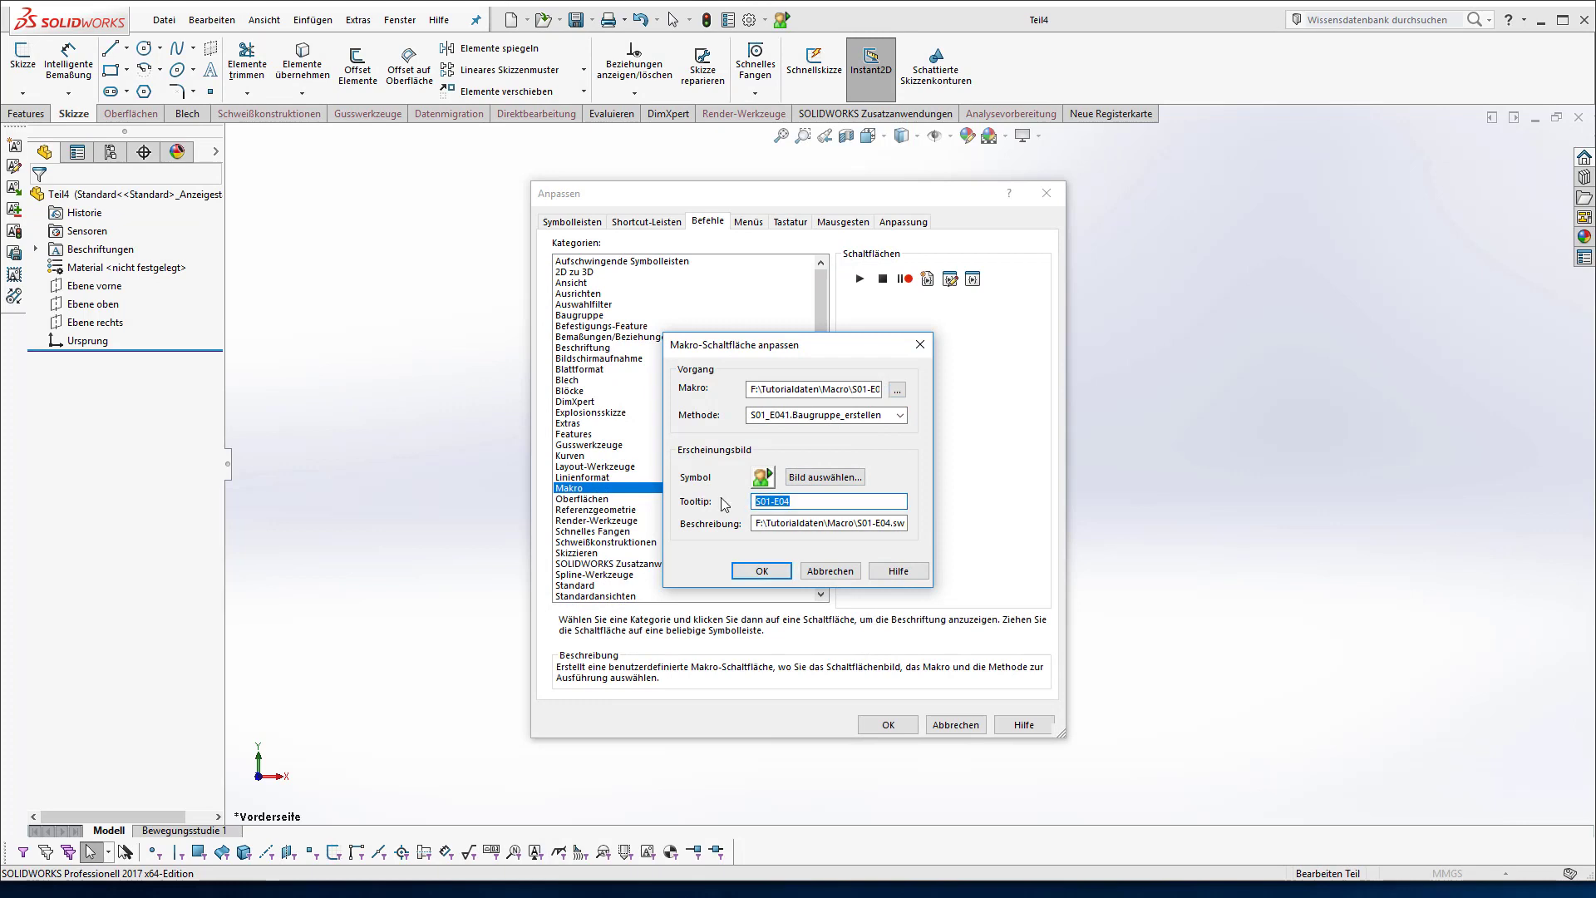
type("Baugru")
type("ppe ")
type("erstellen")
key("Tab")
key("BackSpace")
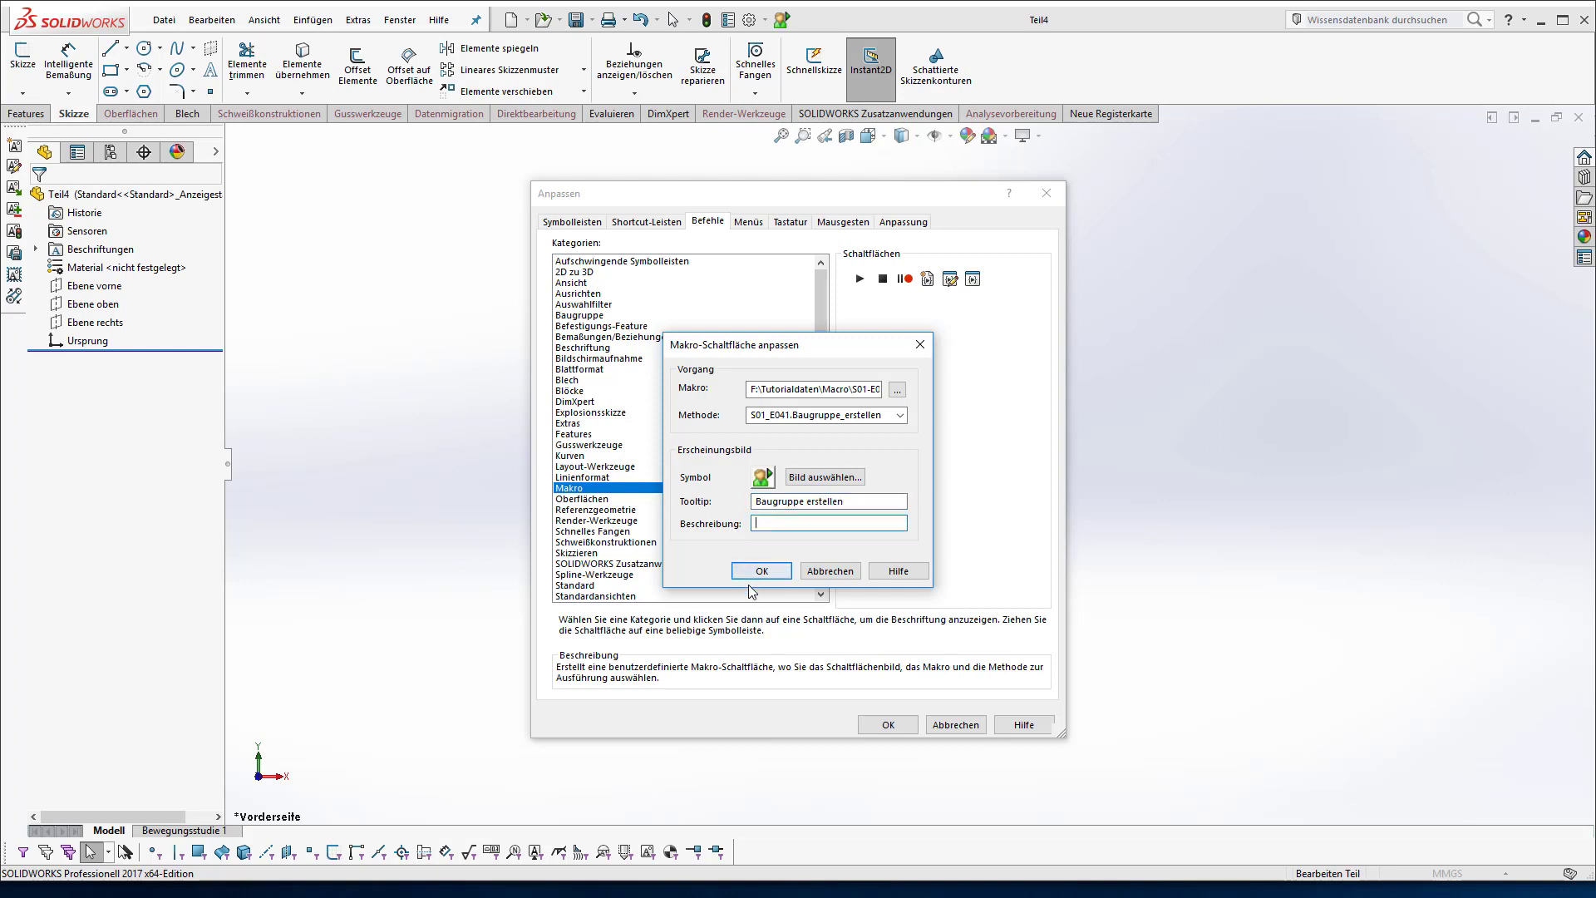
left_click(758, 571)
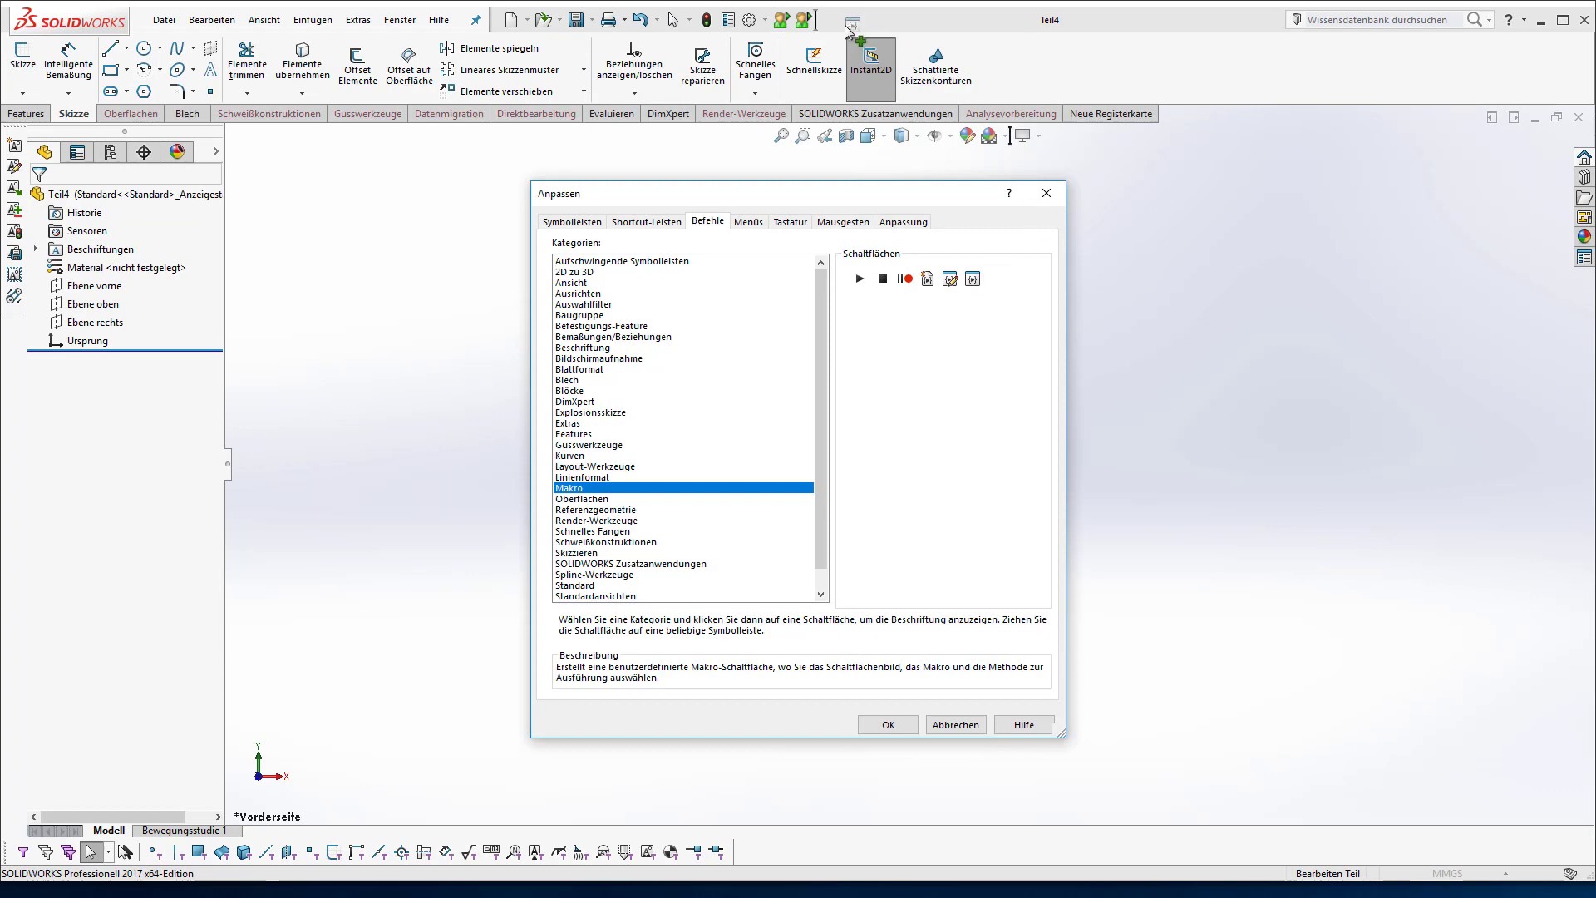
left_click_drag(982, 284, 850, 27)
Link the third button to the Zeichnung_erstellen method of S01-E04.swp.
left_click(898, 391)
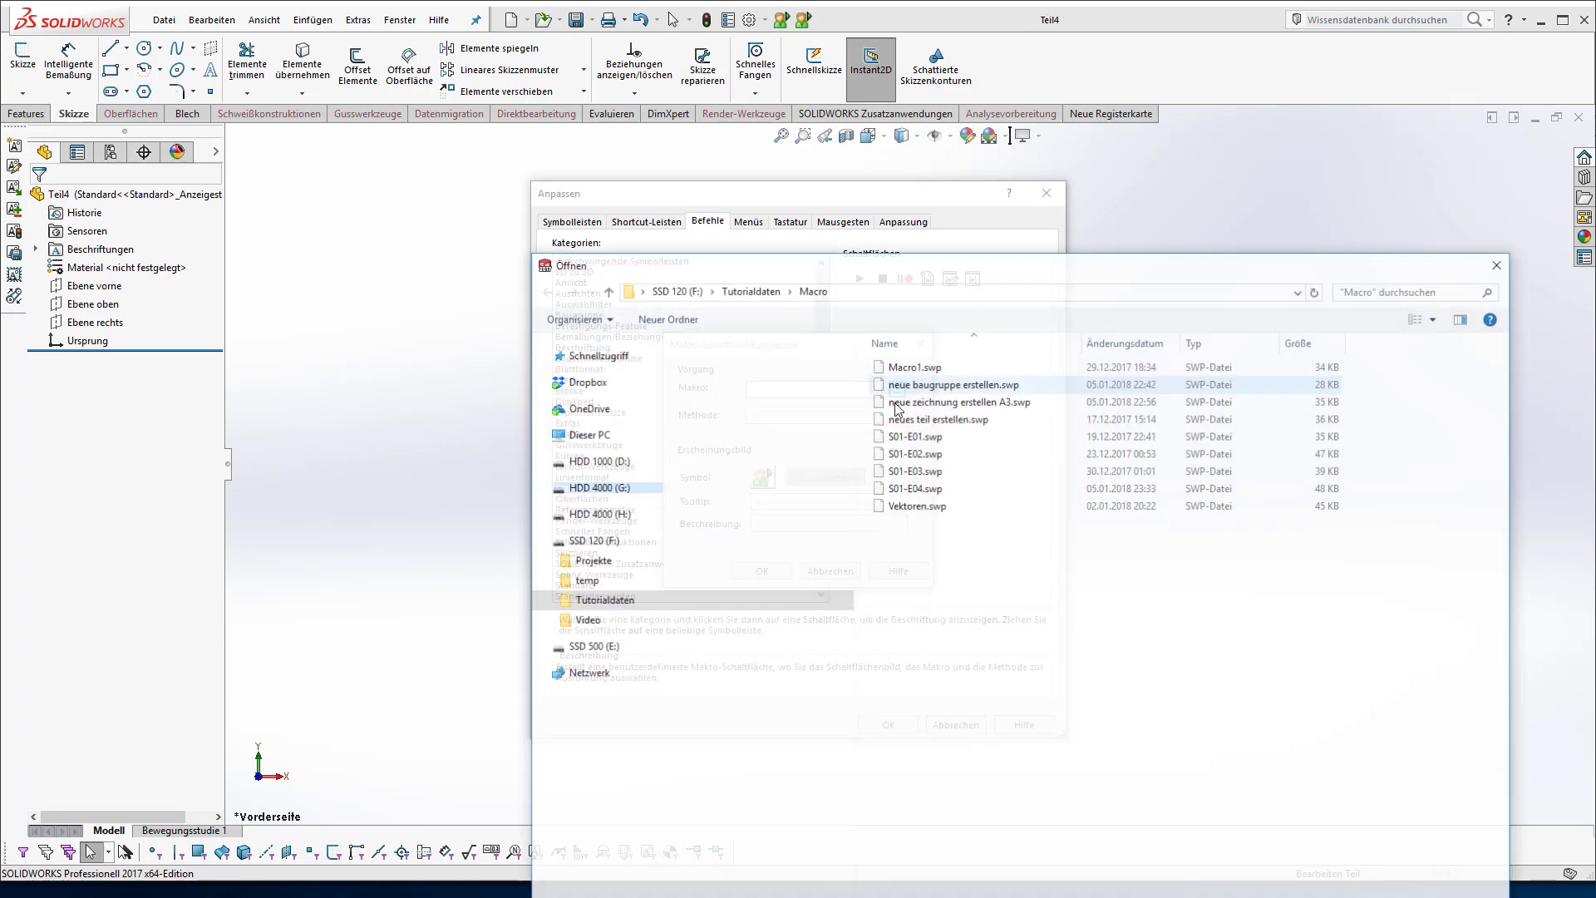
left_click(910, 488)
double_click(915, 488)
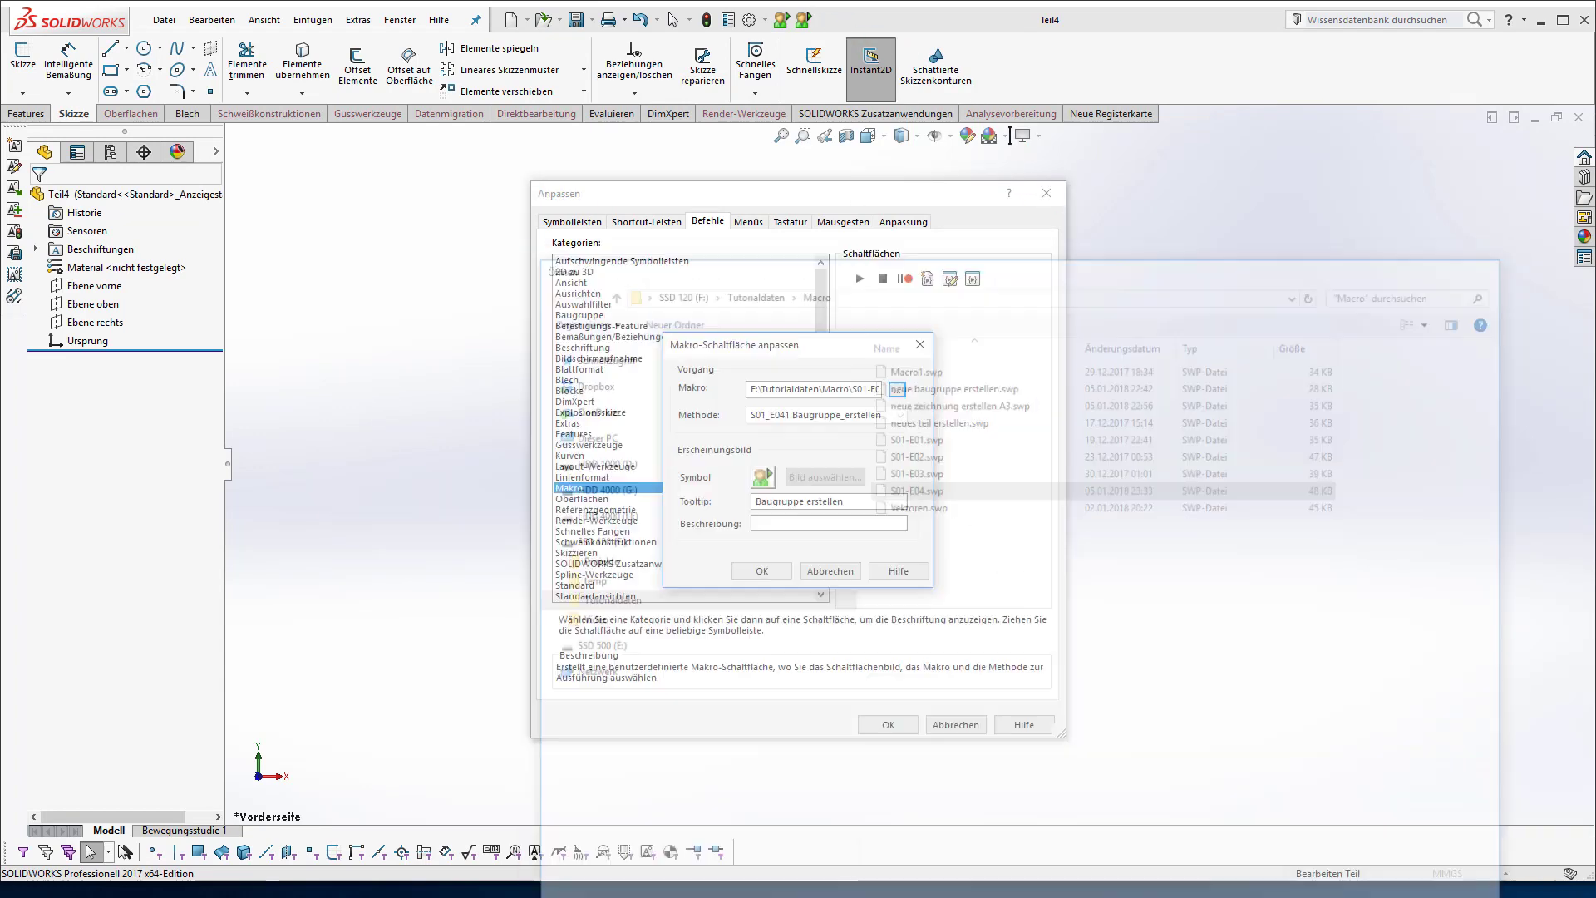
left_click(899, 415)
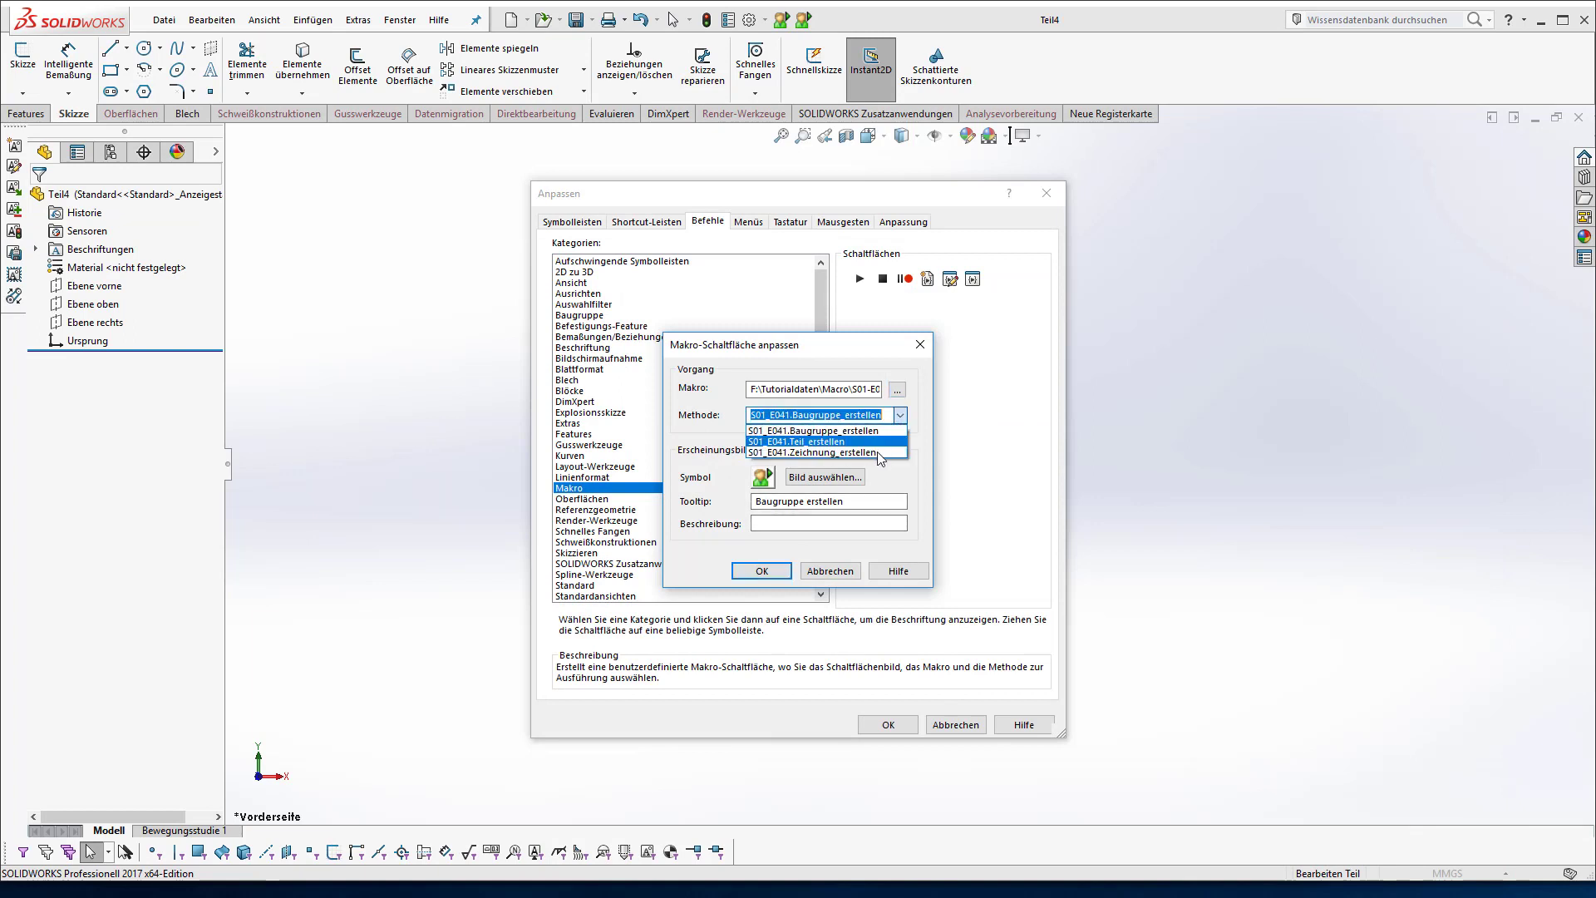
left_click(823, 455)
Set its tooltip to 'Zeichnung erstellen', clear the description, and close the customisation settings.
left_click_drag(803, 504, 717, 507)
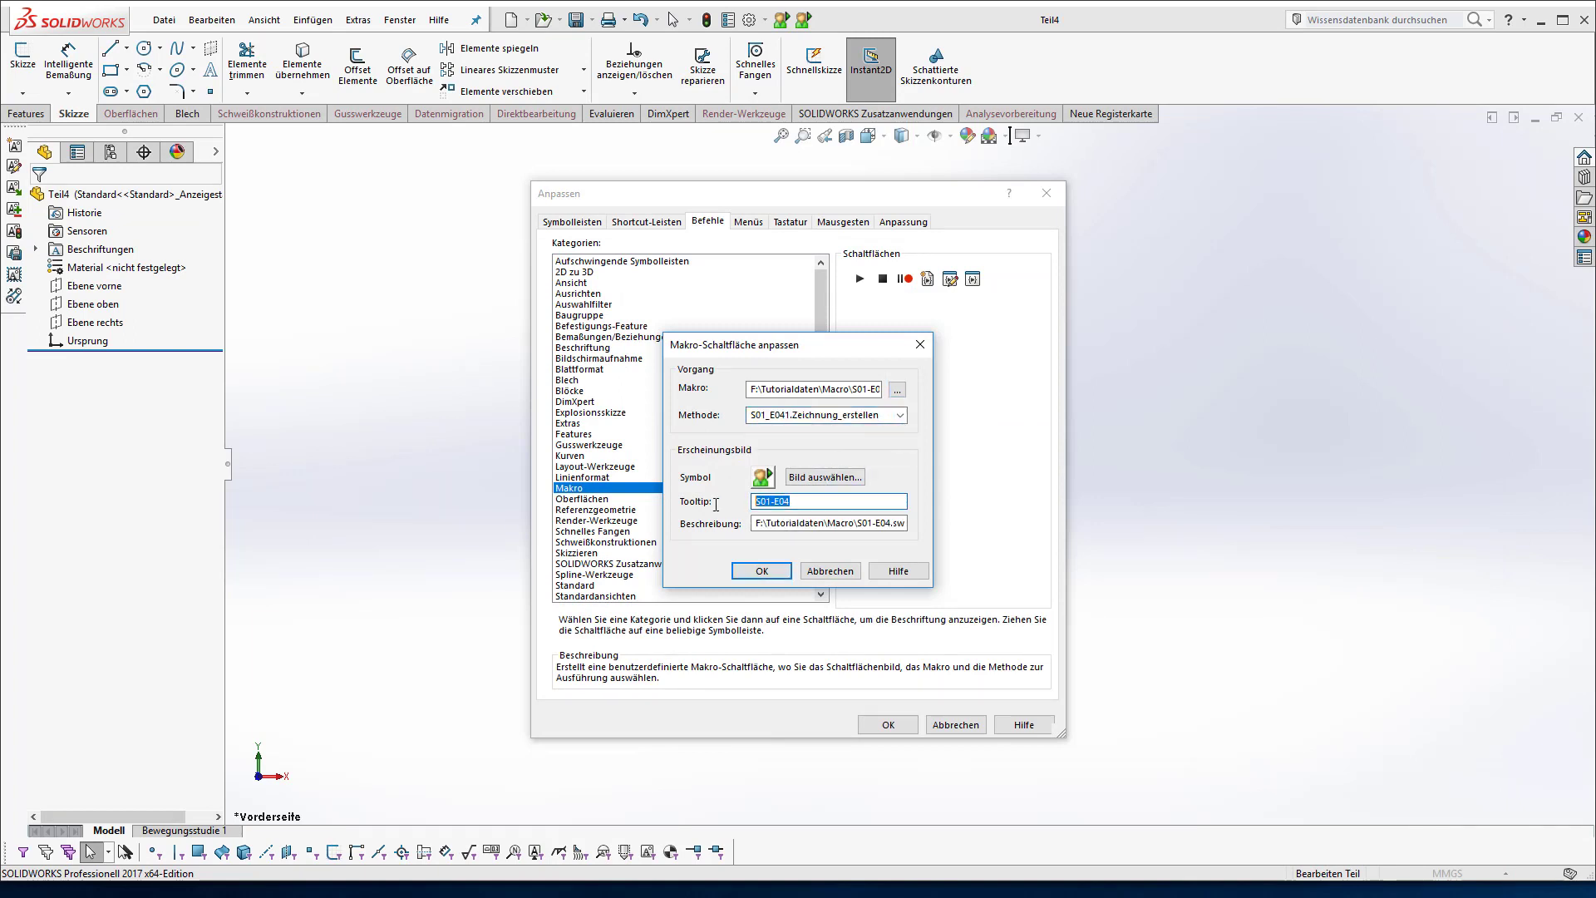
type("Zei")
type("chnung erstellen")
key("Tab")
key("BackSpace")
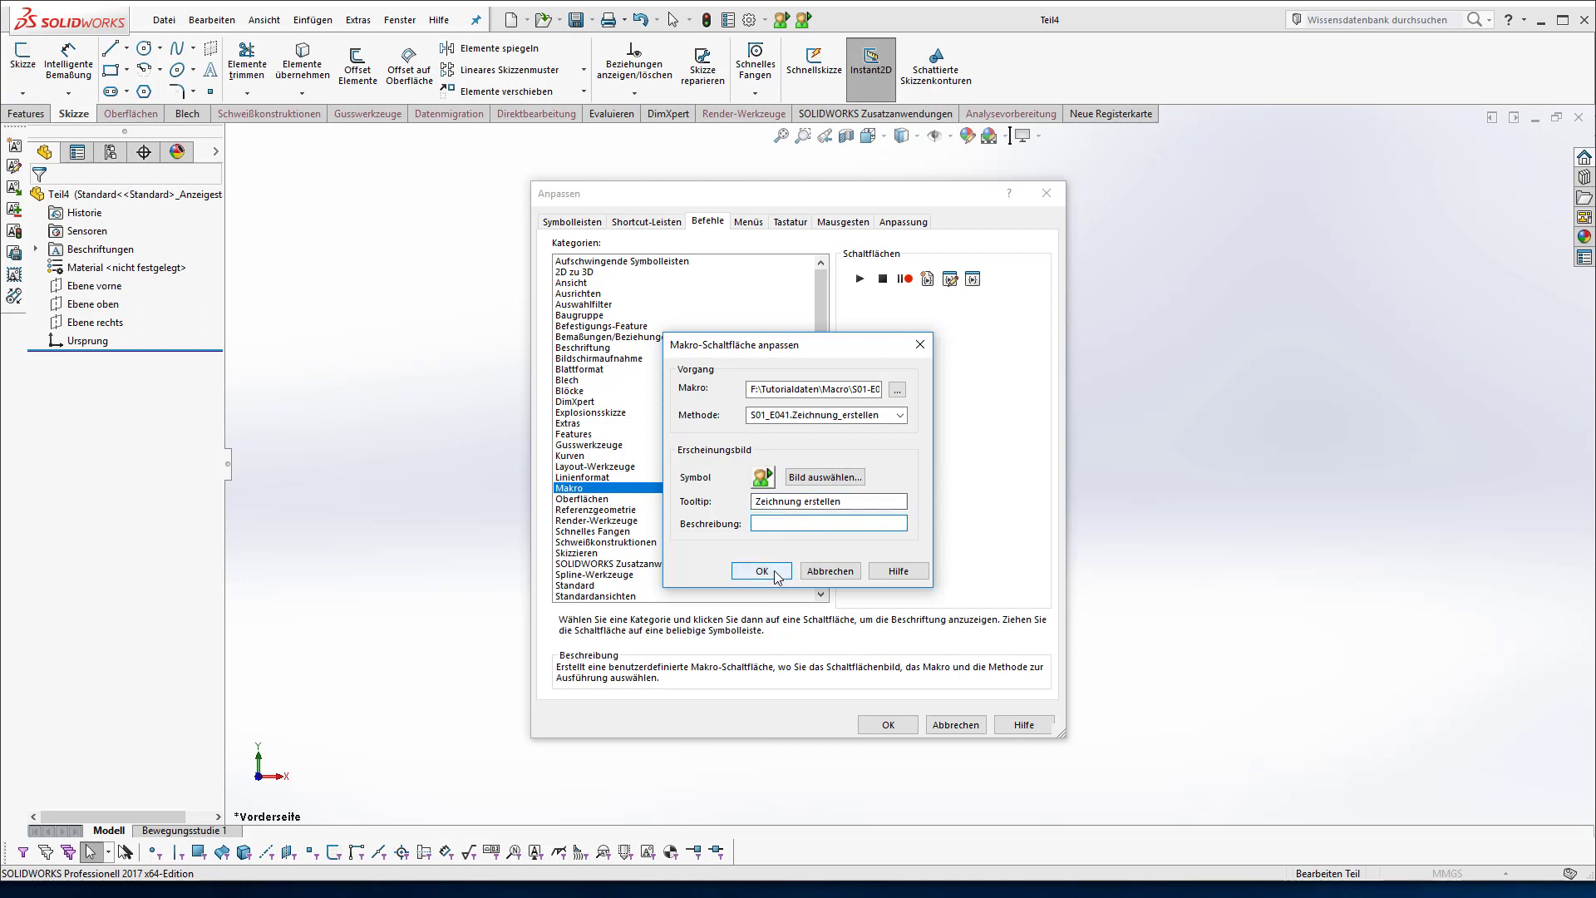
left_click(762, 570)
key("Return")
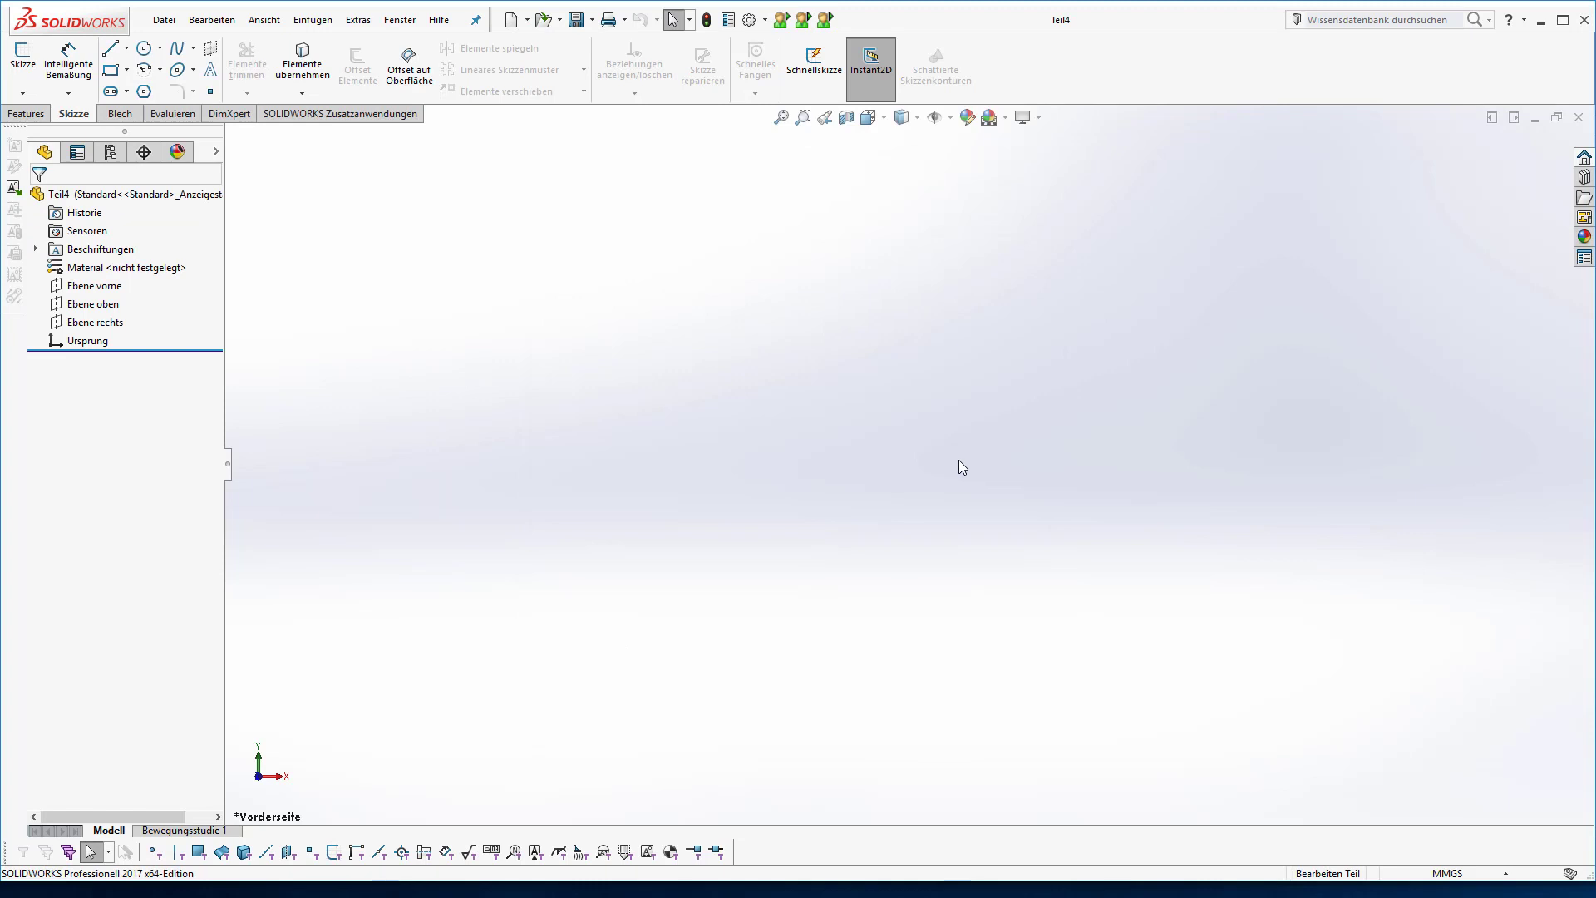
Close Teil4 and test the Teil, Baugruppe and Zeichnung erstellen toolbar buttons.
left_click(1579, 118)
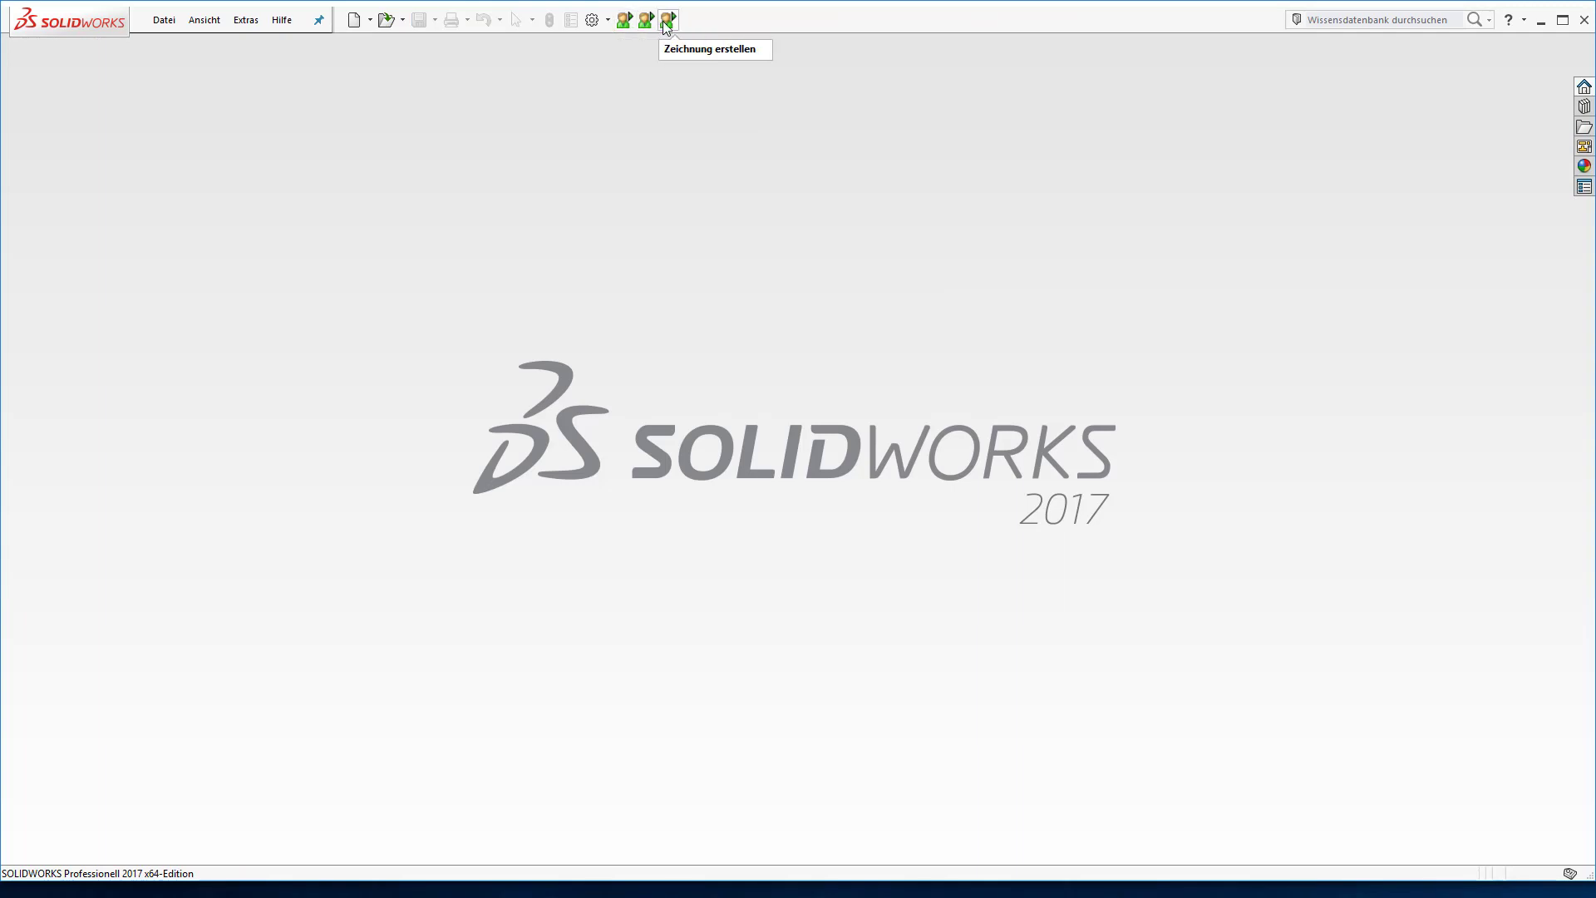
left_click(624, 24)
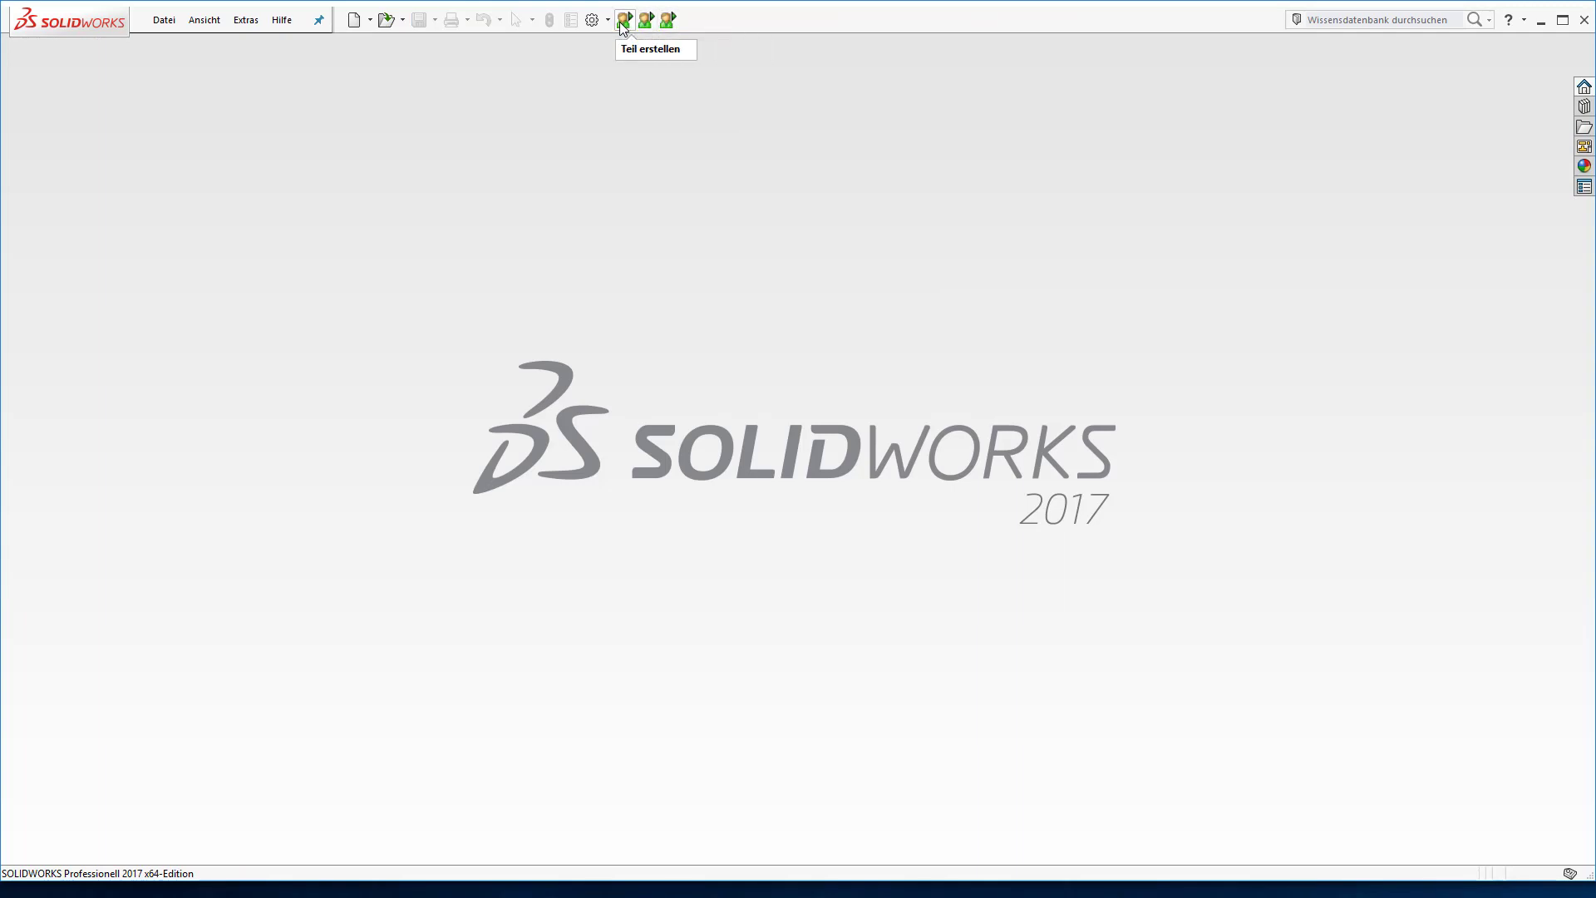
left_click(620, 23)
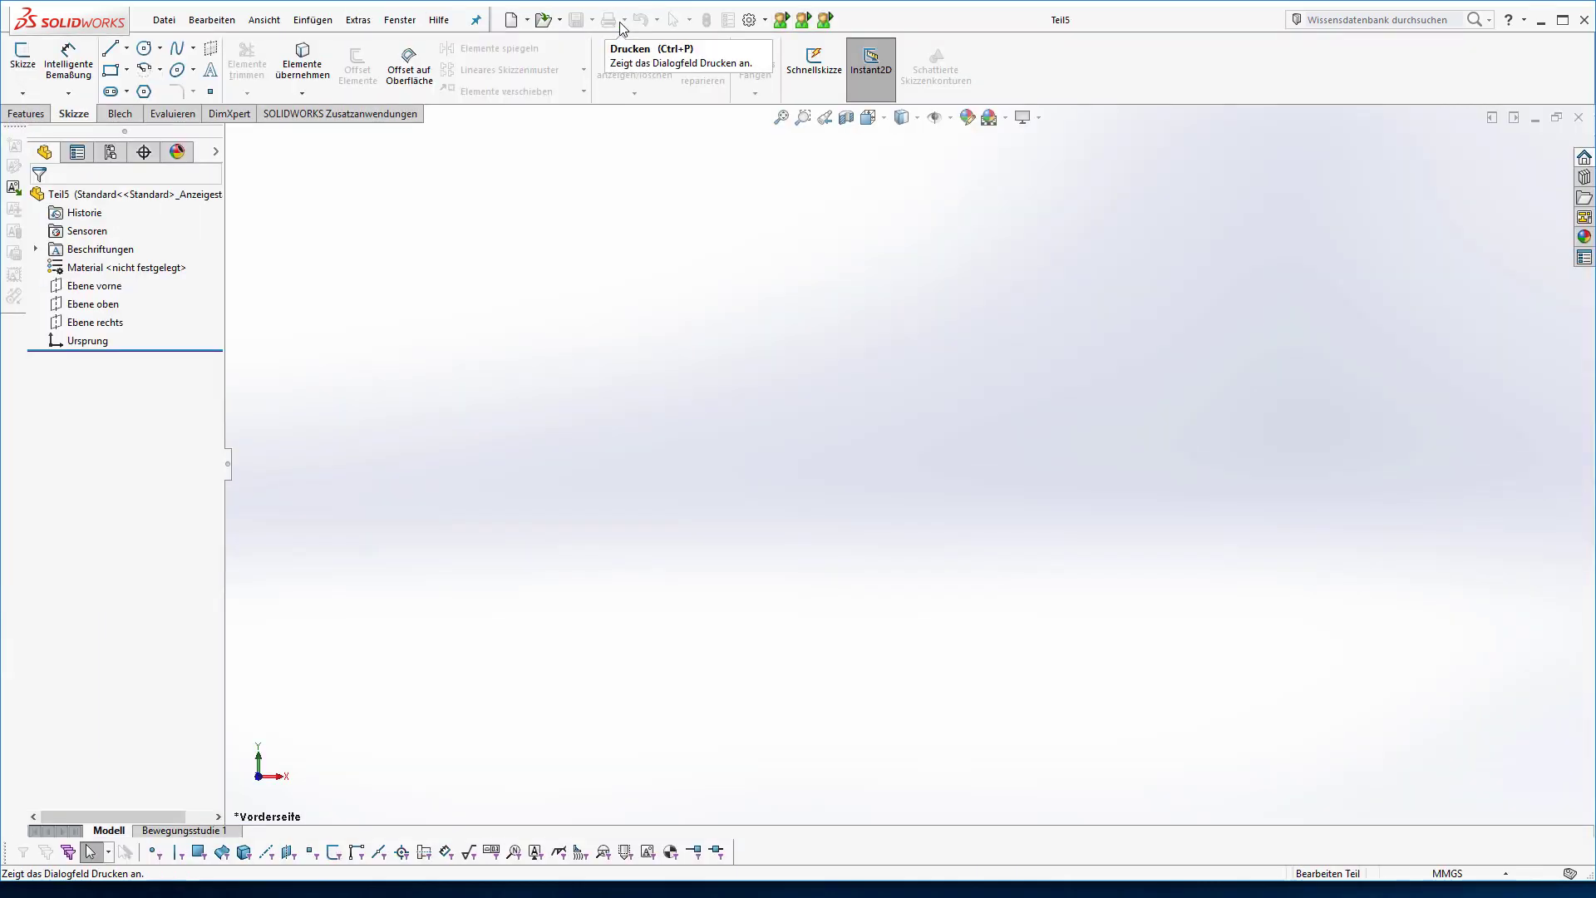
left_click(803, 20)
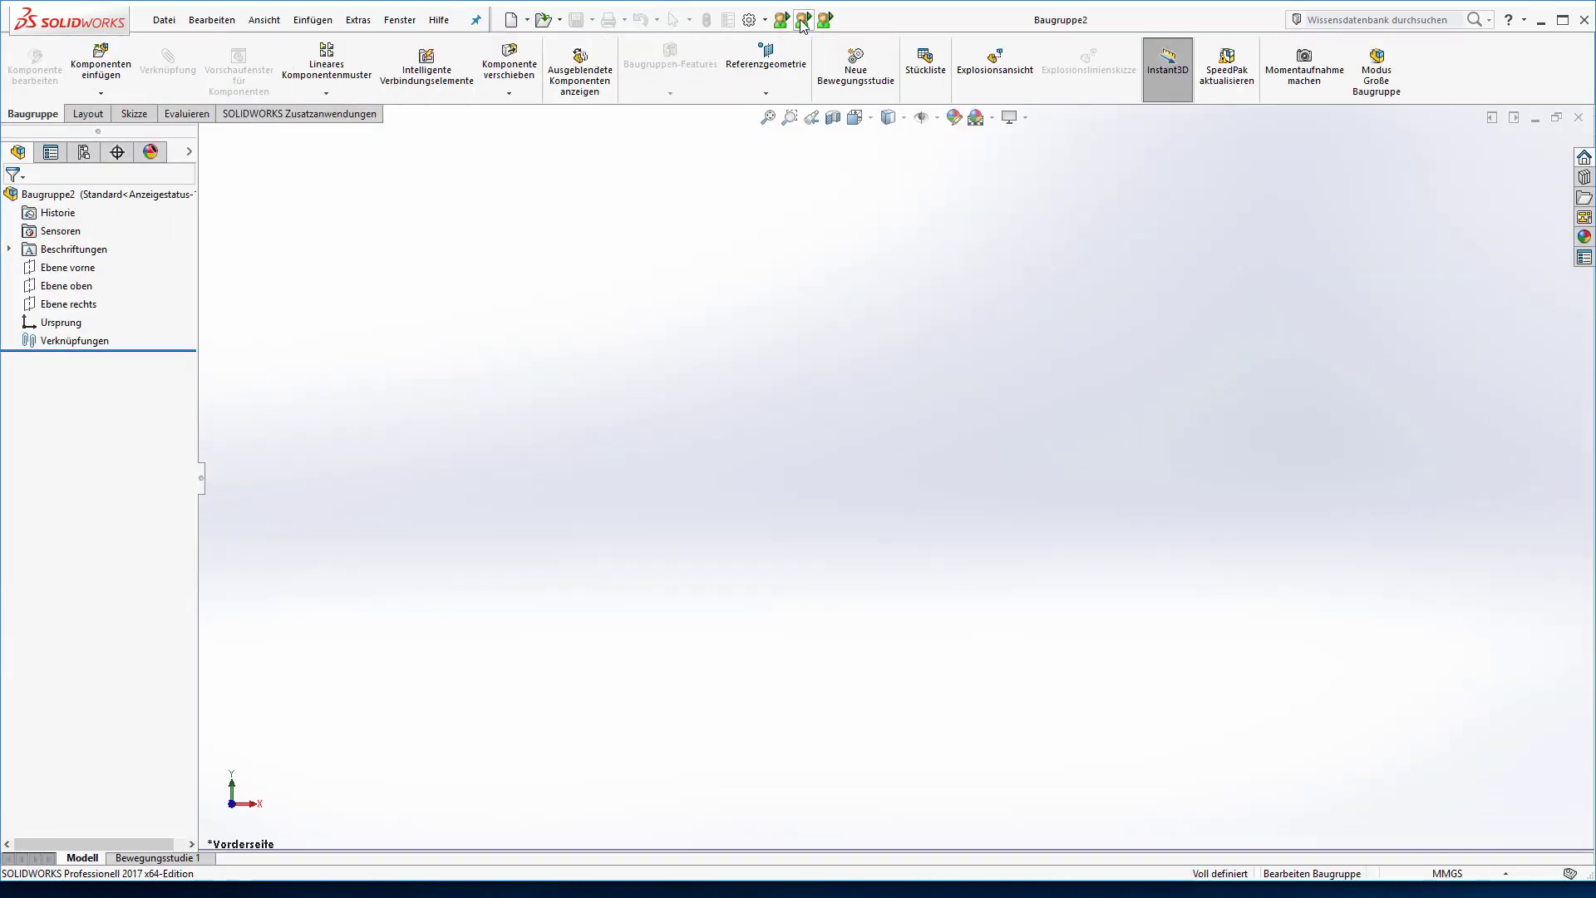
left_click(824, 20)
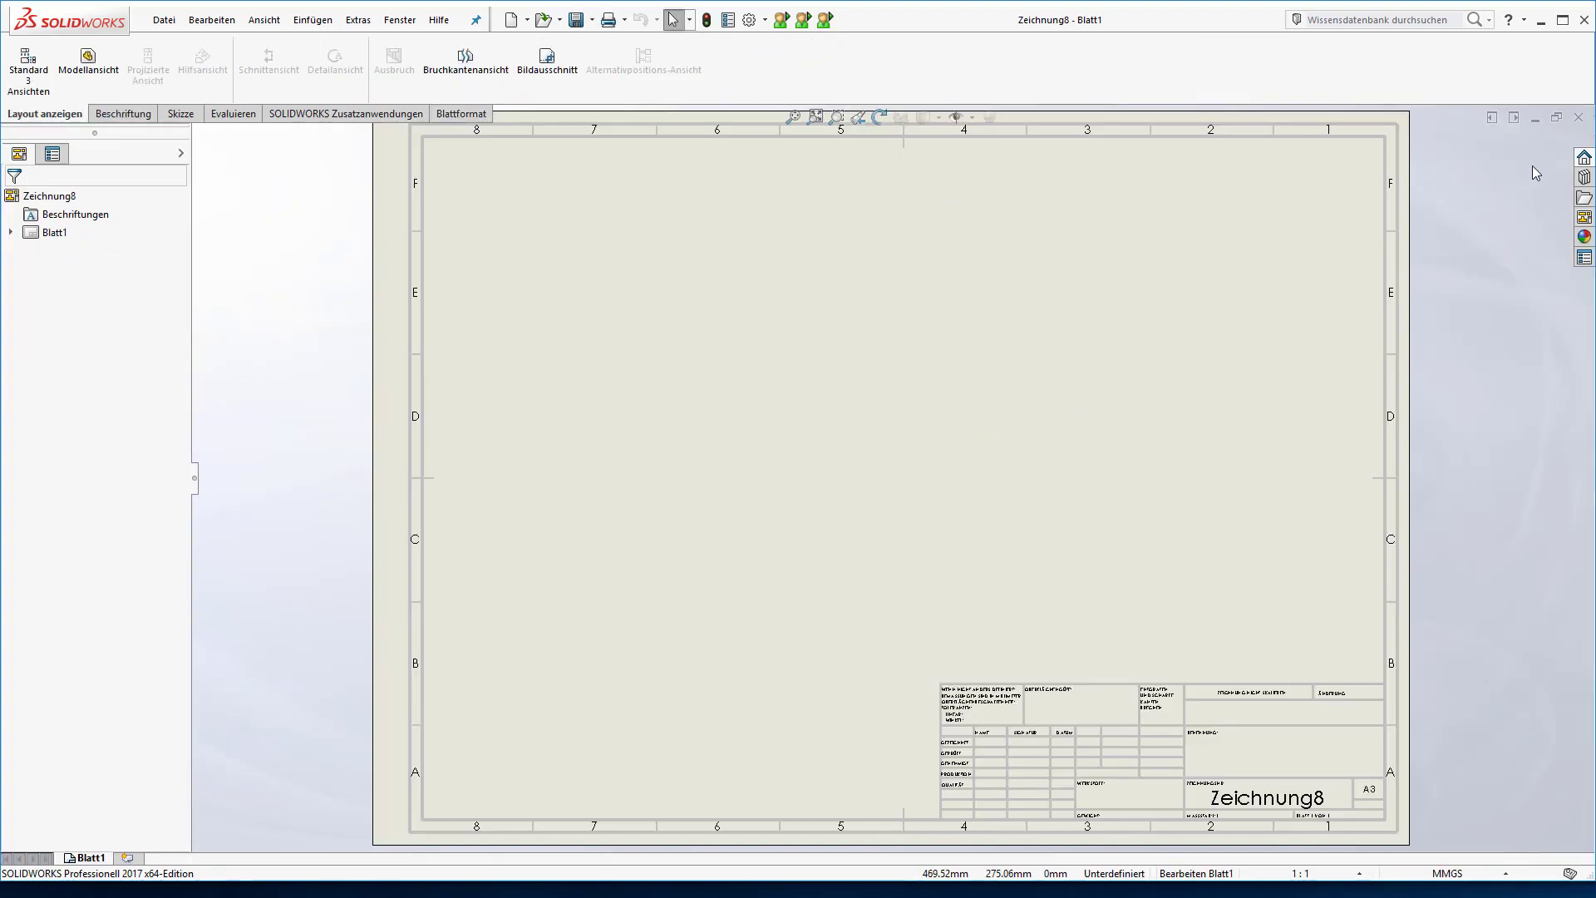
Close the new drawing Zeichnung8, assembly Baugruppe2 and part Teil5.
left_click(1578, 118)
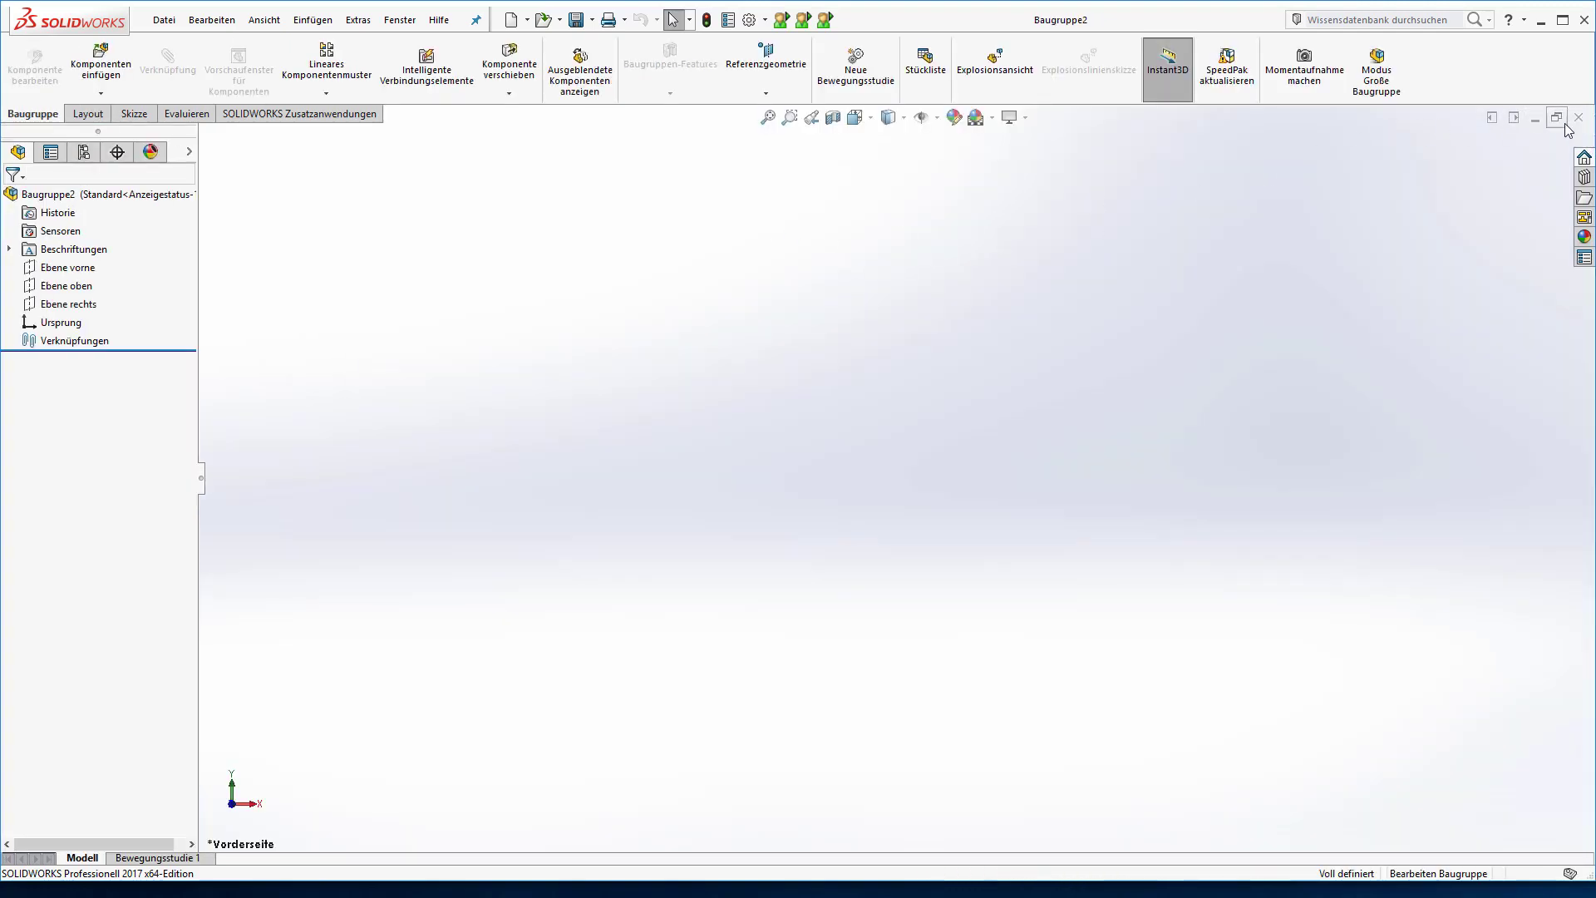
left_click(1579, 117)
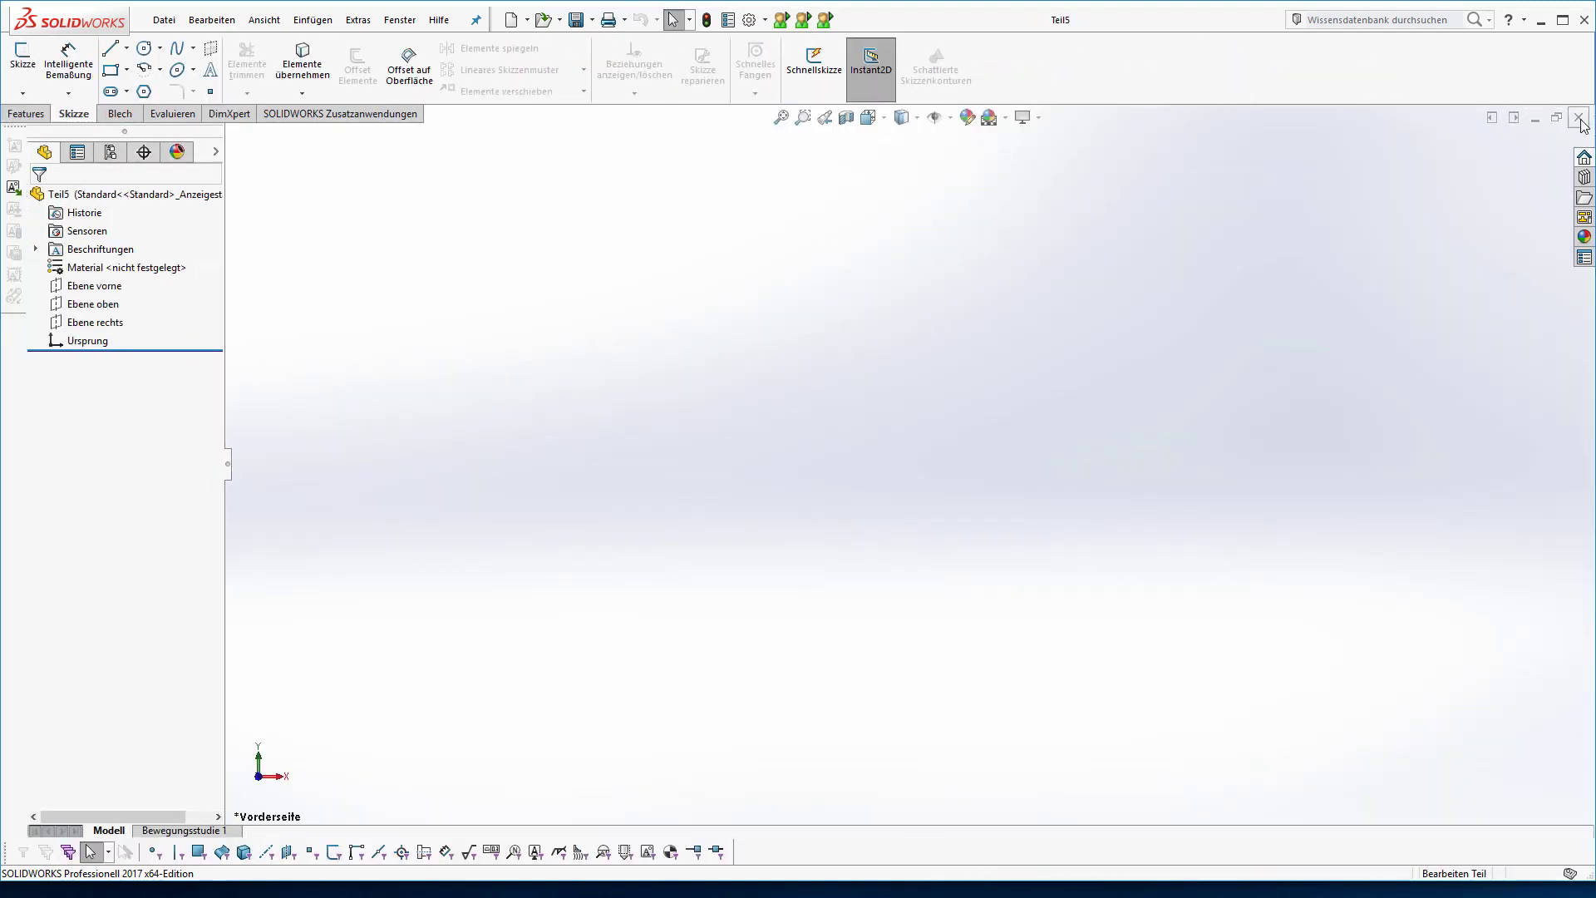
left_click(1578, 117)
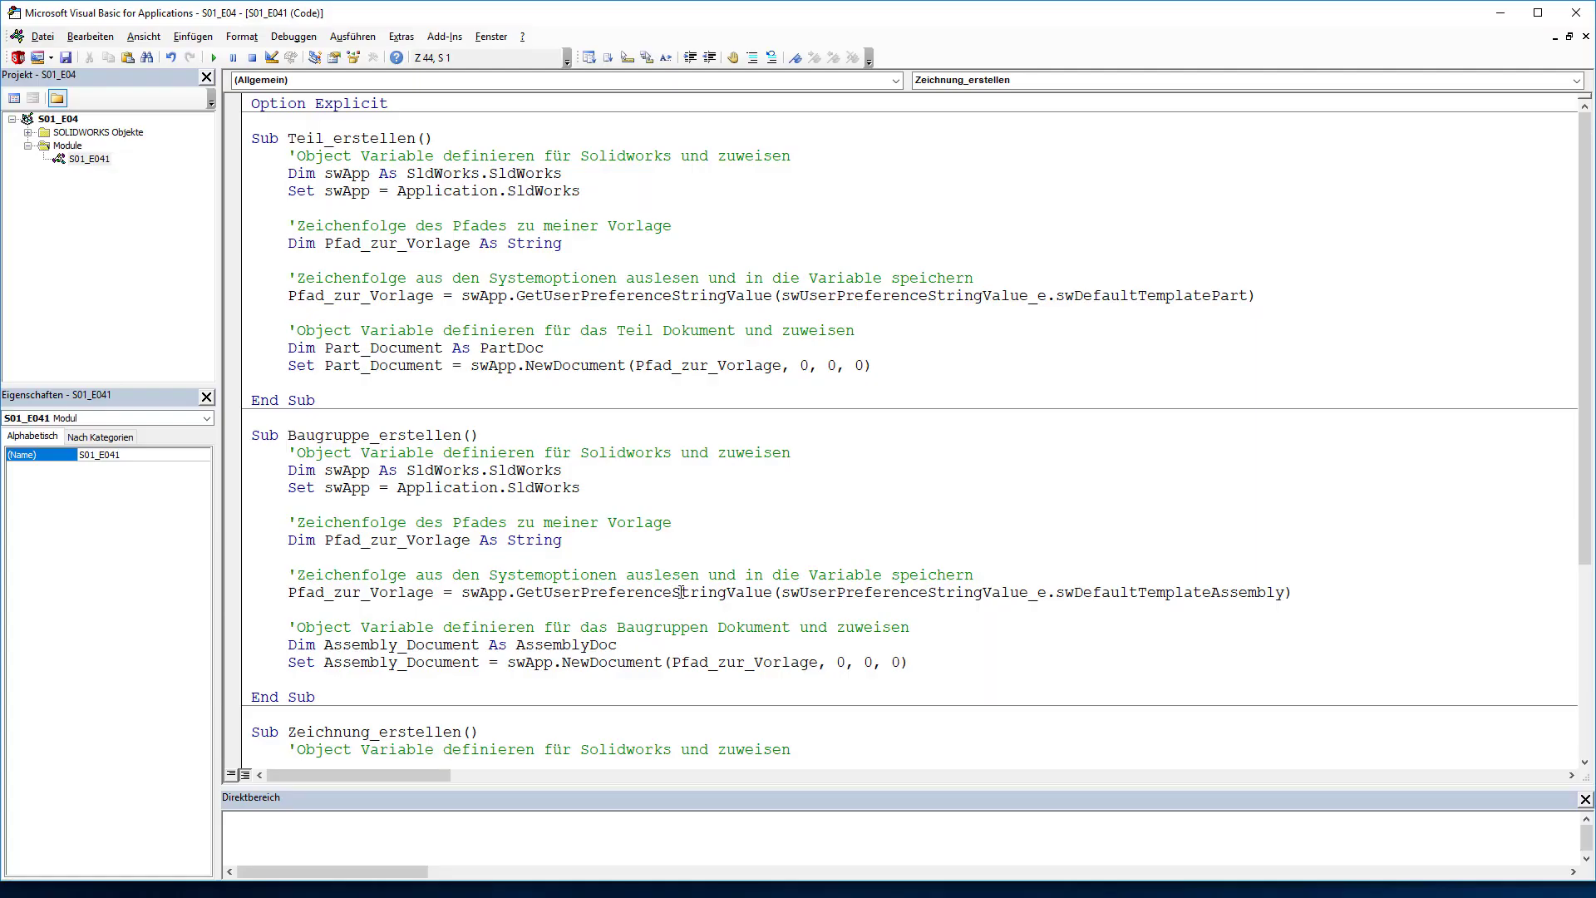
Scroll through the Teil, Baugruppe and Zeichnung erstellen subs in S01_E041, then back to the top.
scroll(446, 651, "down", 5)
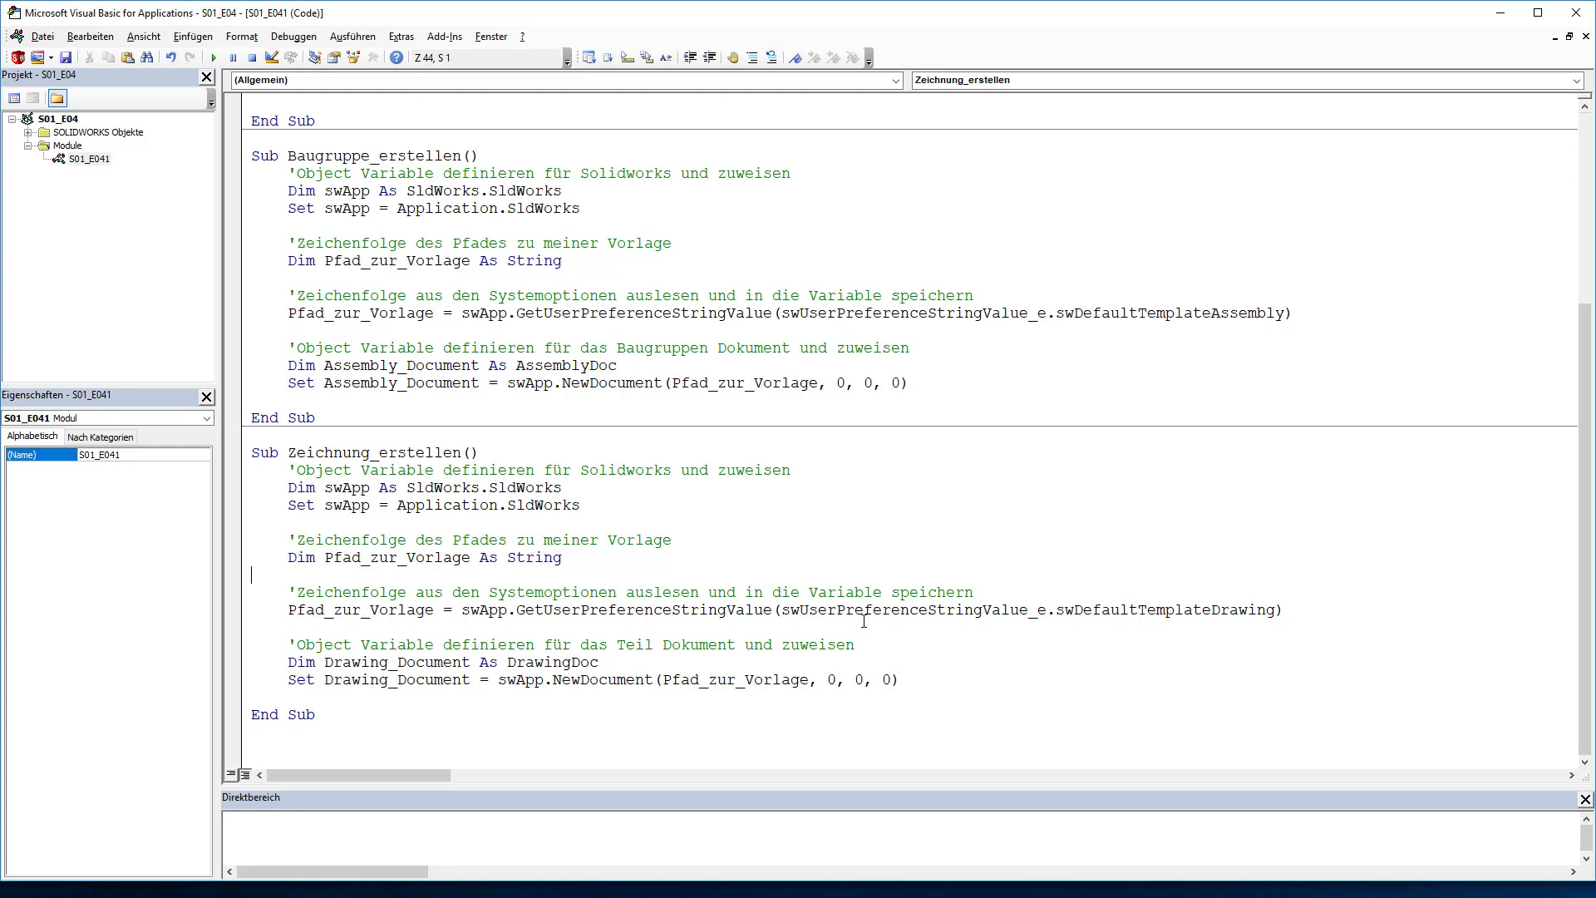
left_click(462, 555)
scroll(462, 555, "up", 5)
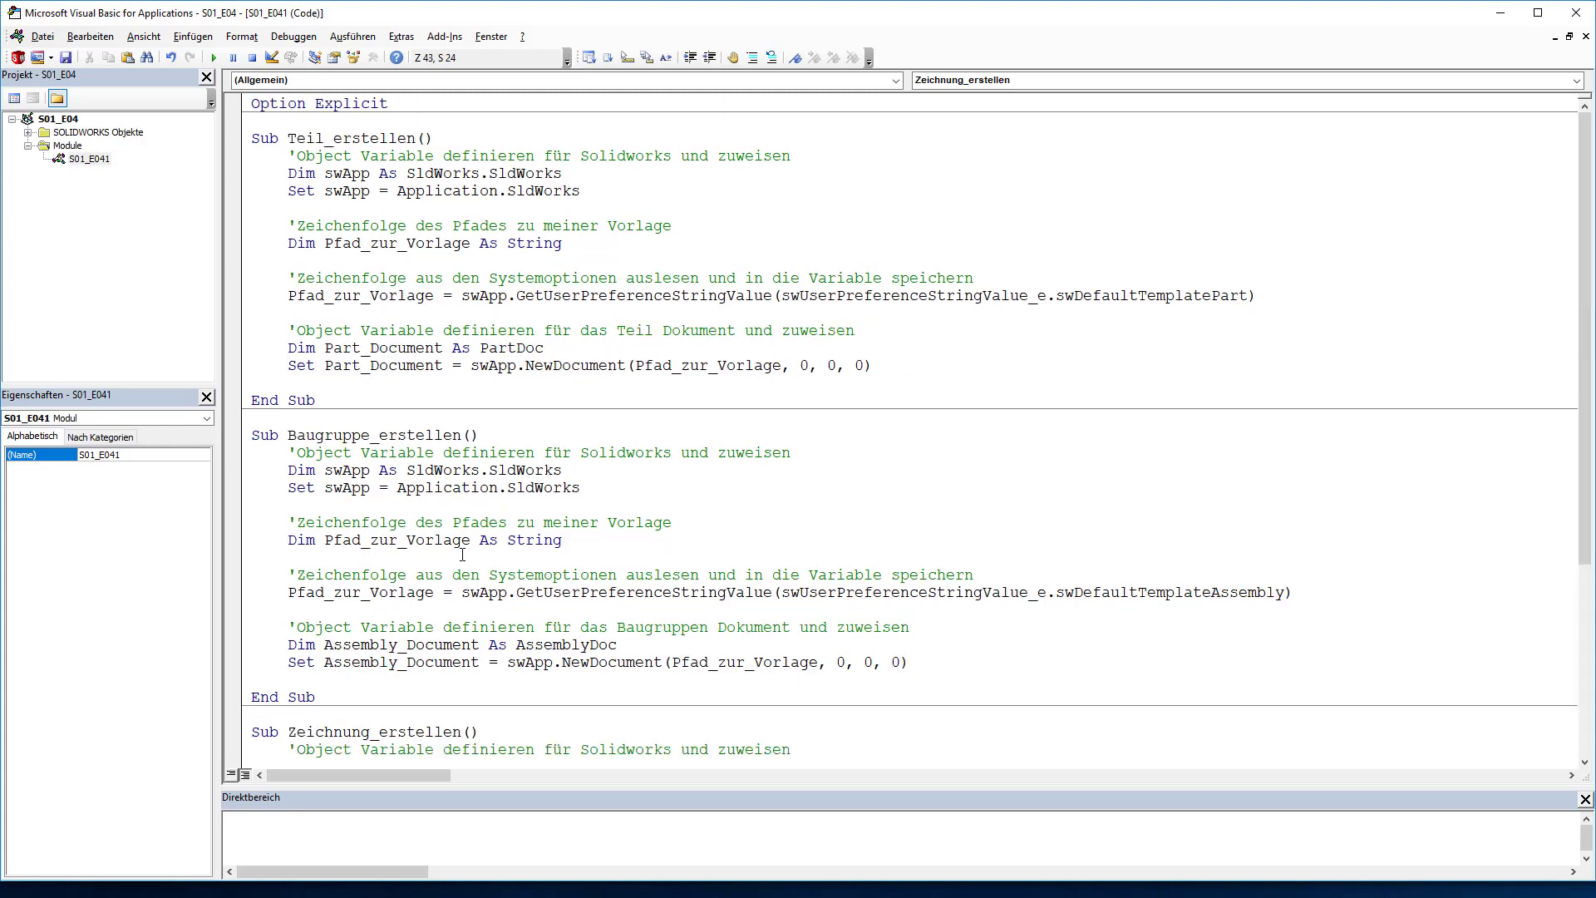